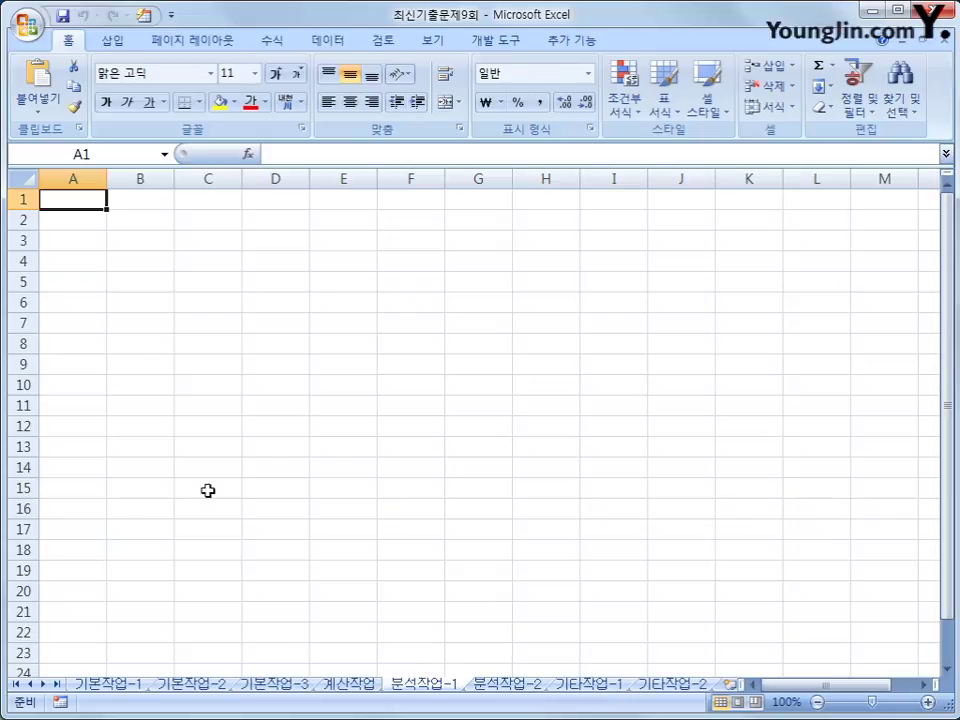
# Step: Start a Microsoft Query import at cell B10 from the MS Access Database source, using the file 등록관리.accdb
pyautogui.click(137, 381)
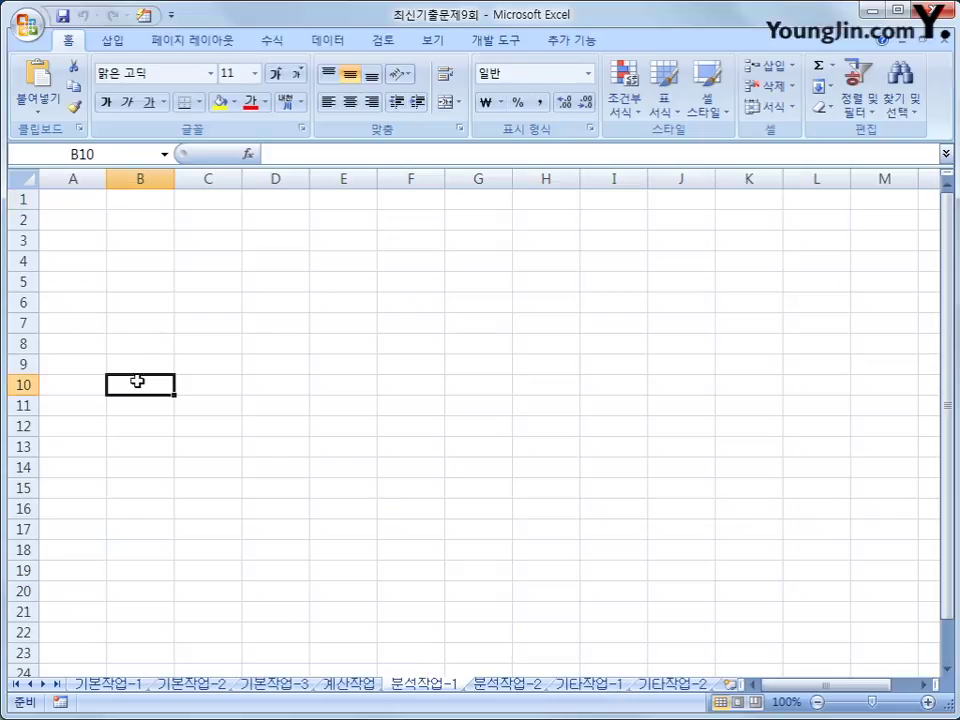
pyautogui.click(330, 42)
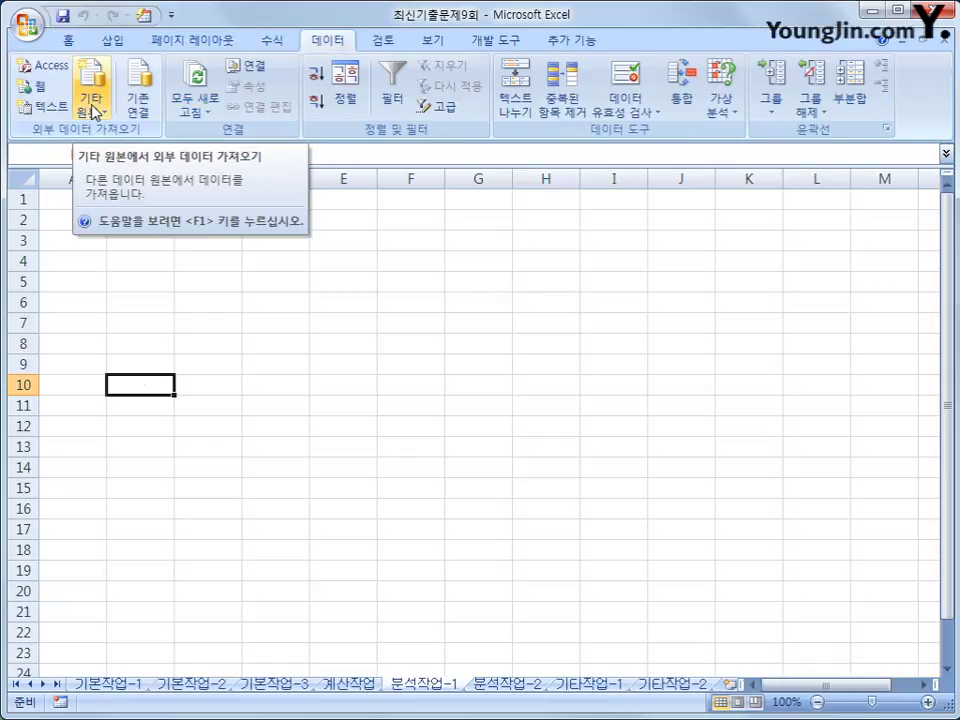
pyautogui.click(93, 110)
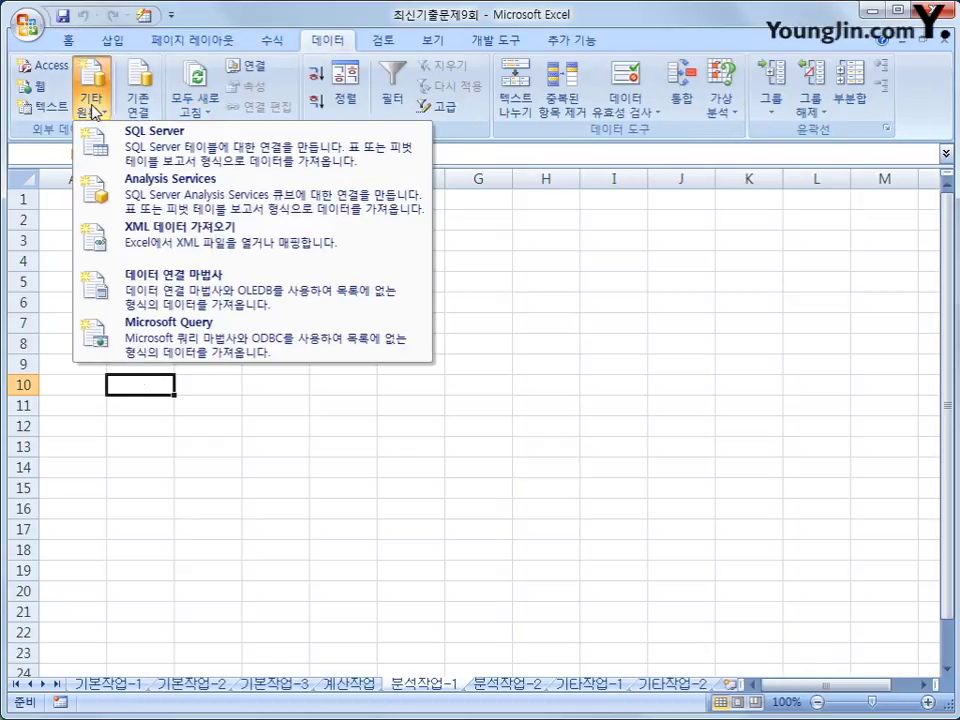
pyautogui.click(240, 343)
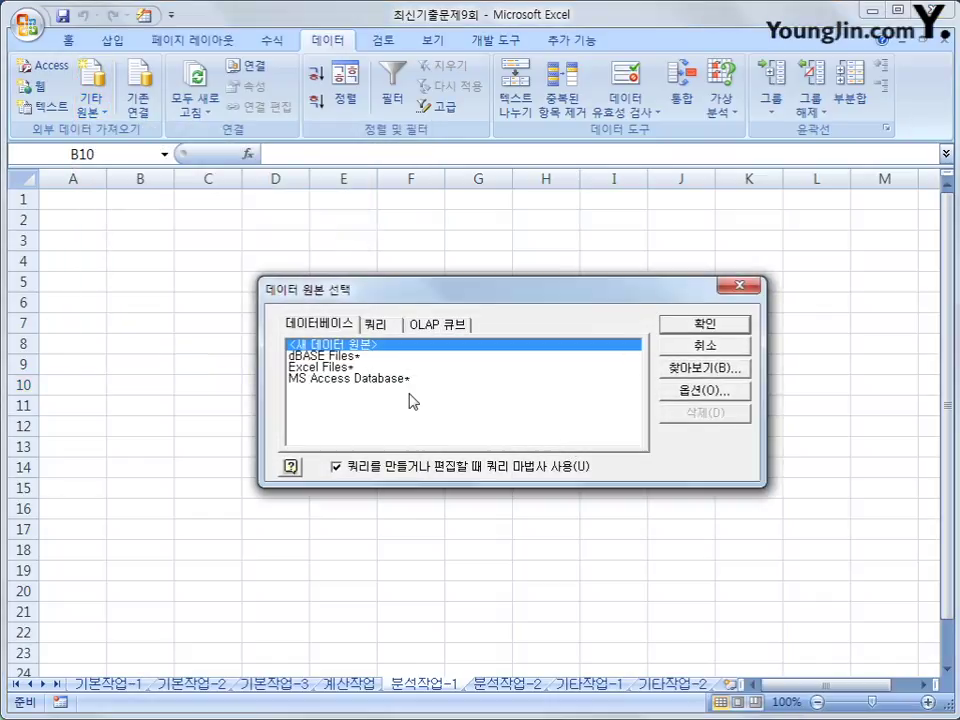
pyautogui.click(405, 380)
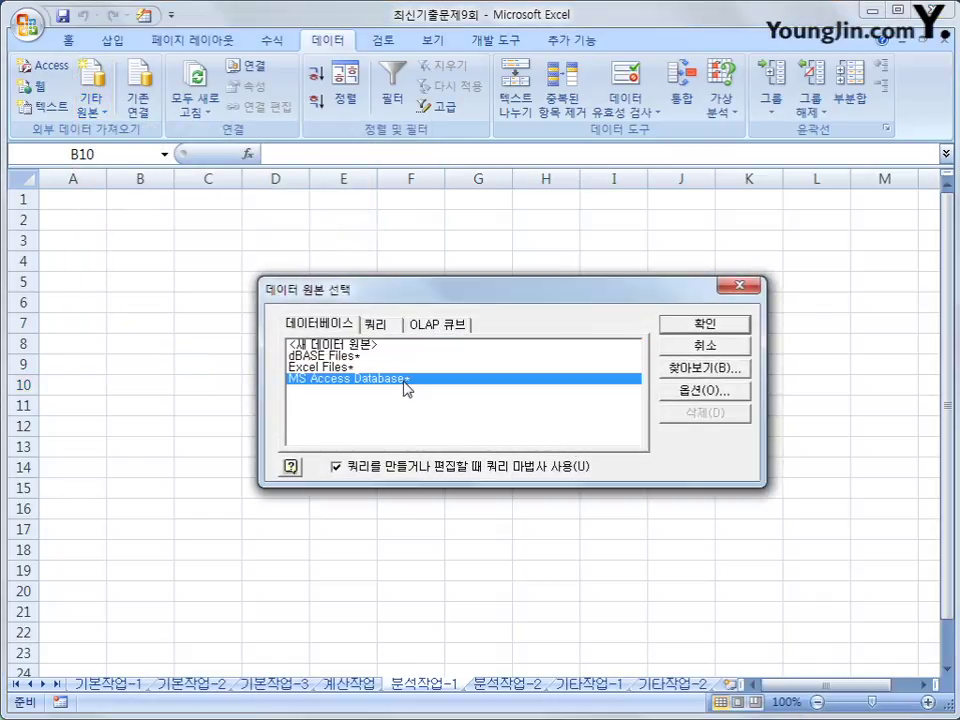
pyautogui.click(672, 334)
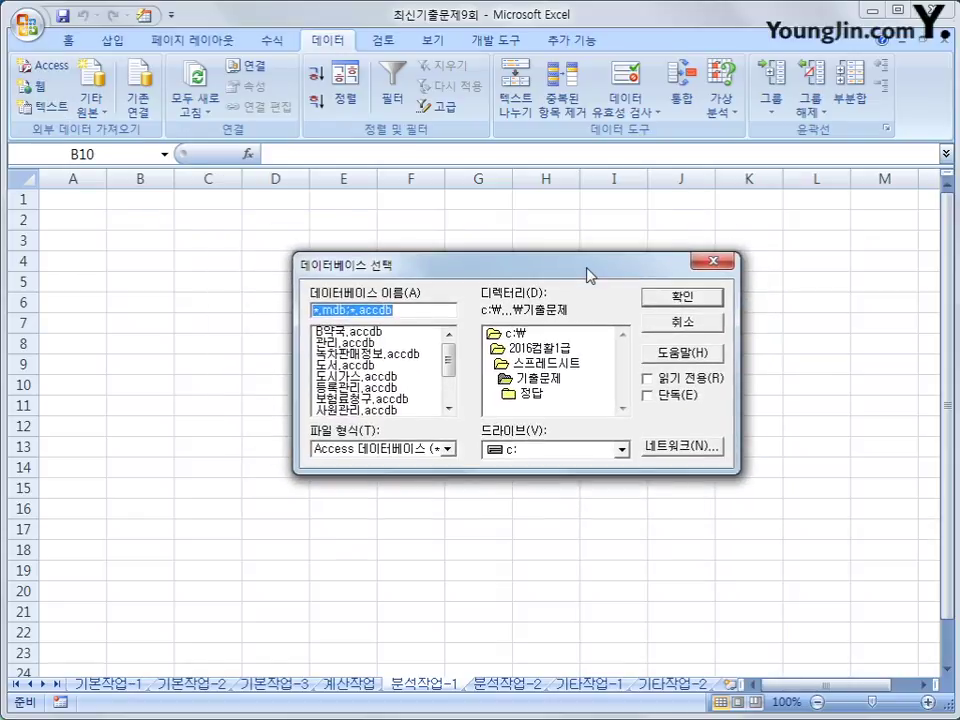
pyautogui.click(390, 388)
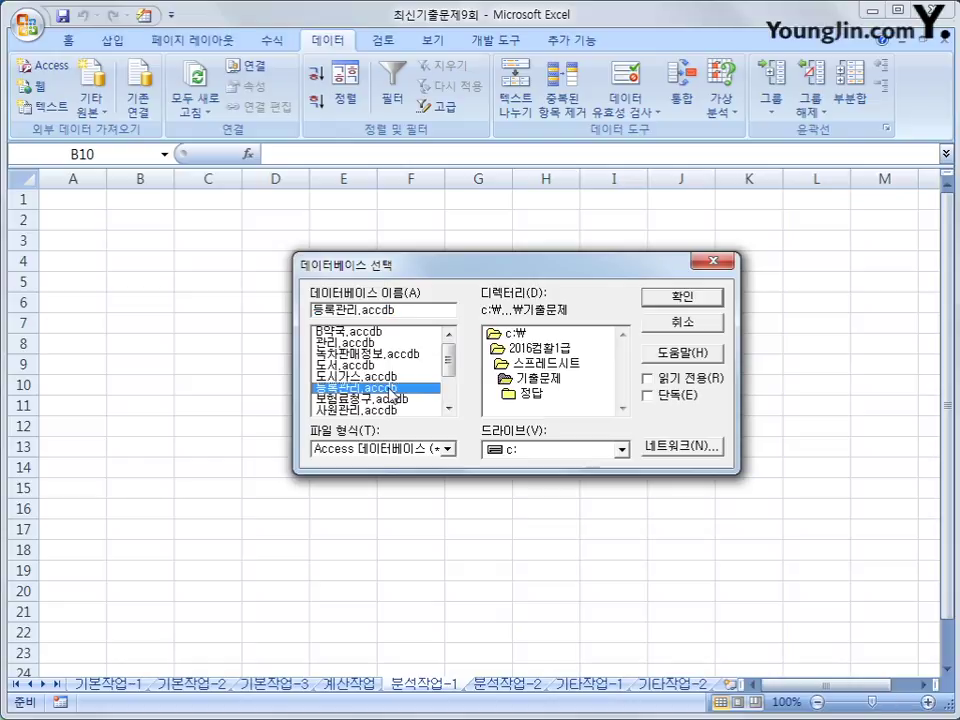
pyautogui.click(676, 300)
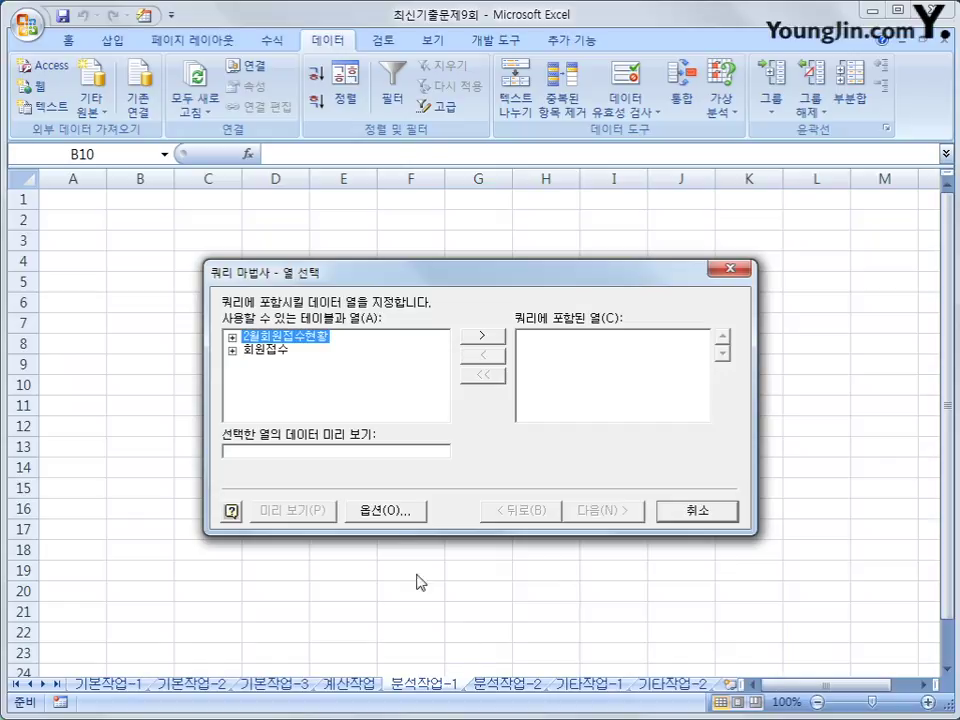
# Step: Add 중분류, 강좌명, 강사명, 수강료, 수강변경, 회원명 and 강좌요일 from the 2월회원접수현황 table to the query
pyautogui.doubleClick(294, 338)
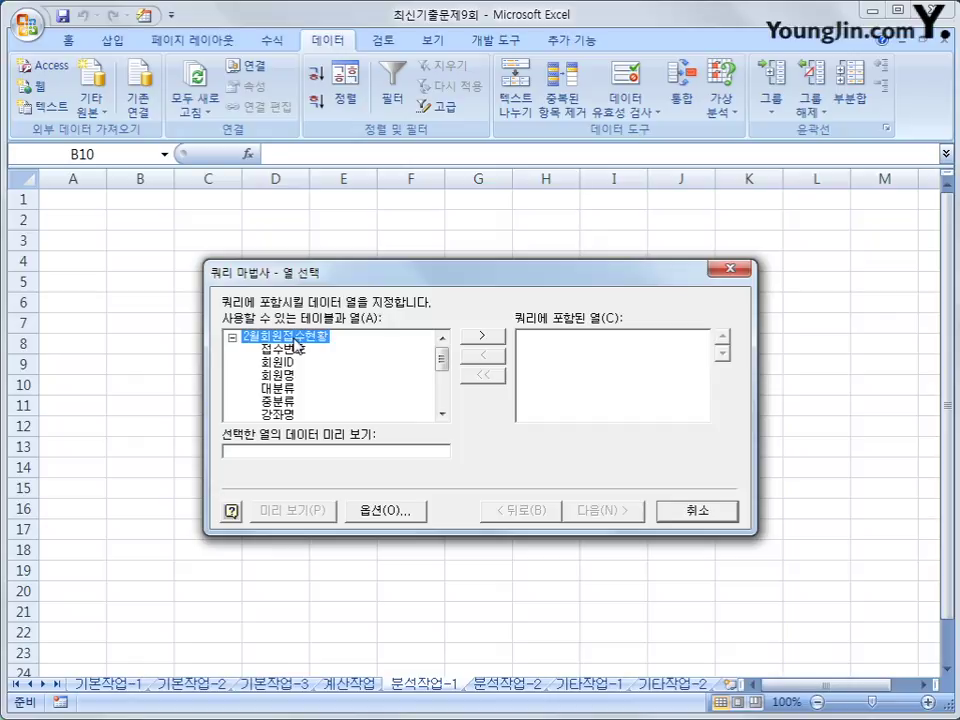
pyautogui.click(285, 402)
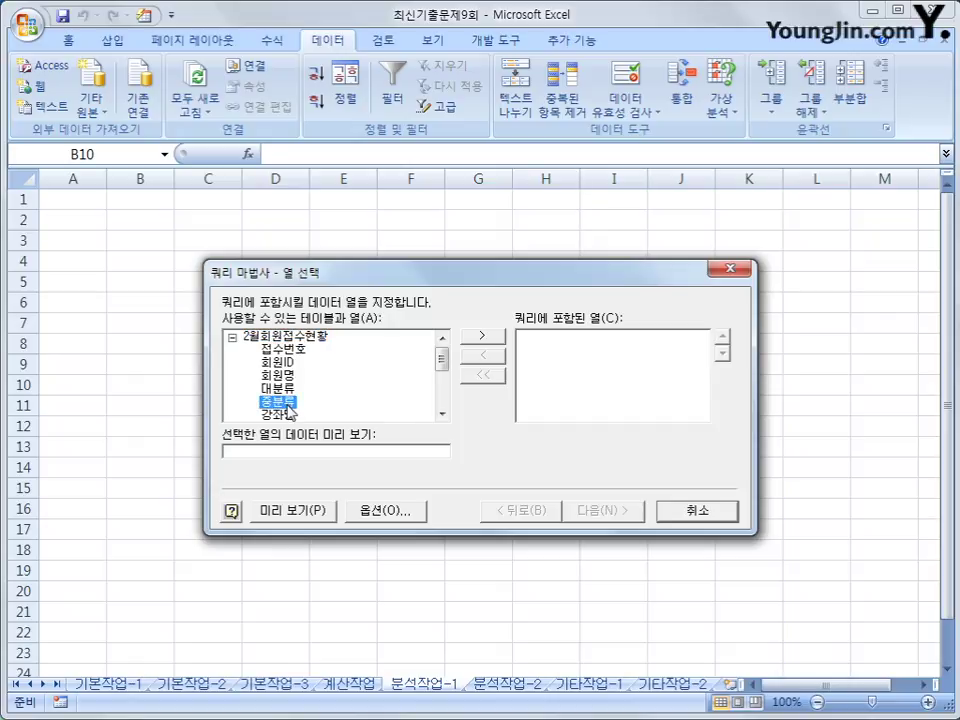
pyautogui.doubleClick(287, 404)
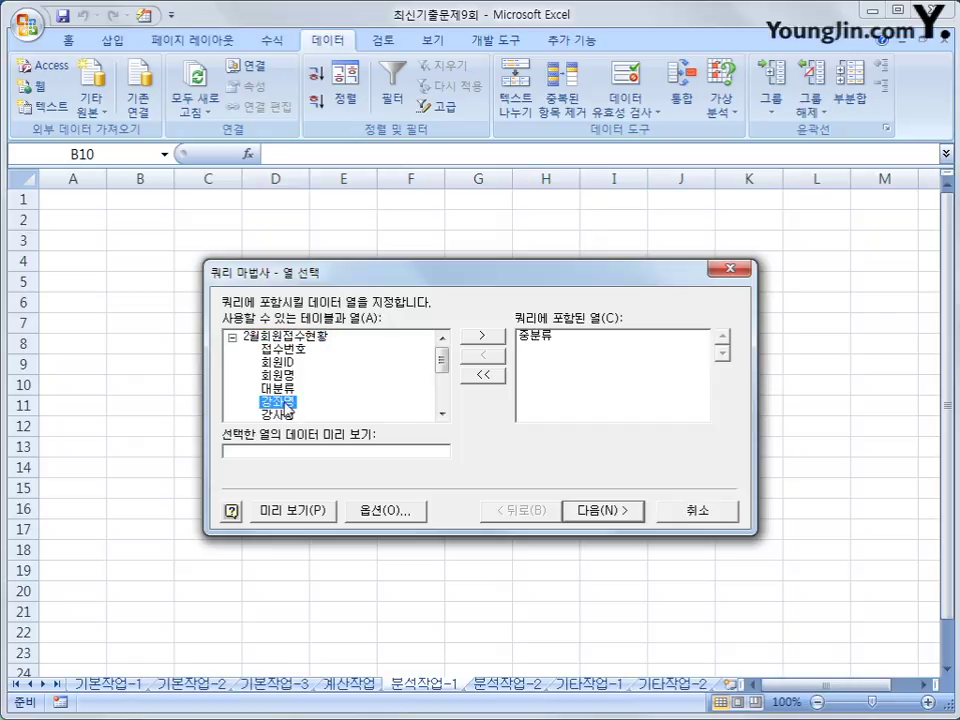
pyautogui.doubleClick(287, 404)
pyautogui.doubleClick(287, 406)
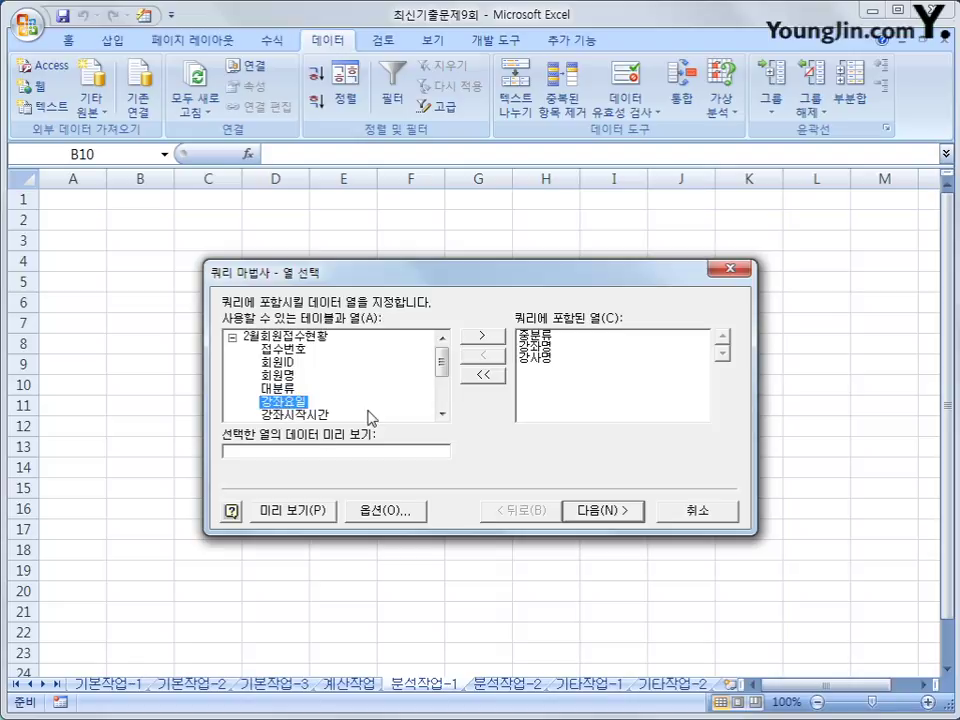
pyautogui.scroll(-1, 288, 410)
pyautogui.doubleClick(286, 404)
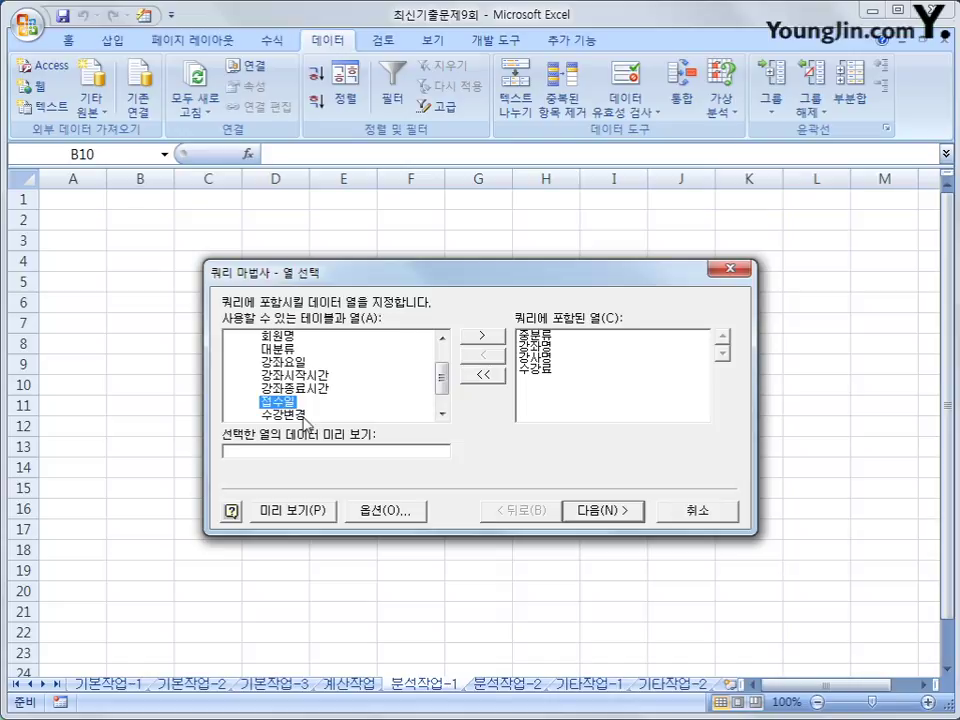
pyautogui.doubleClick(292, 414)
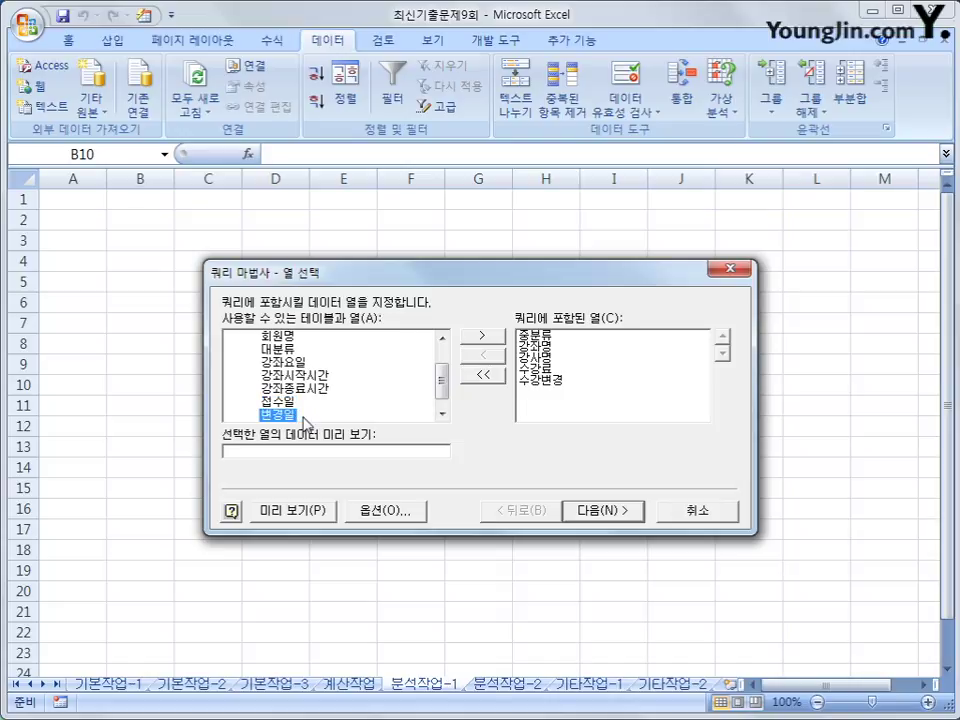
pyautogui.doubleClick(278, 337)
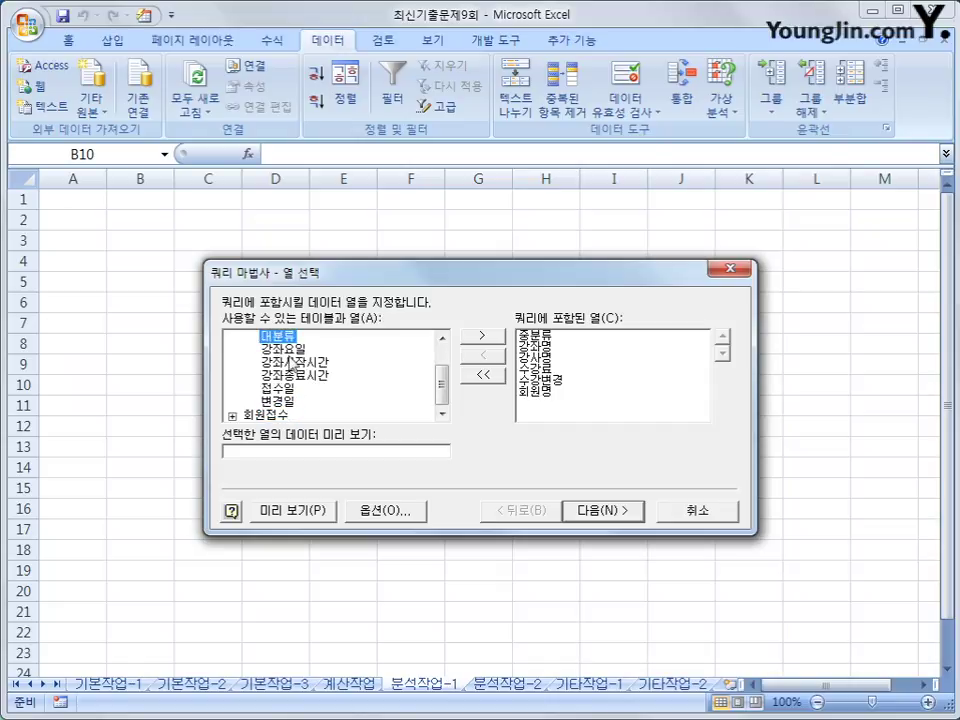
pyautogui.click(289, 350)
pyautogui.doubleClick(289, 350)
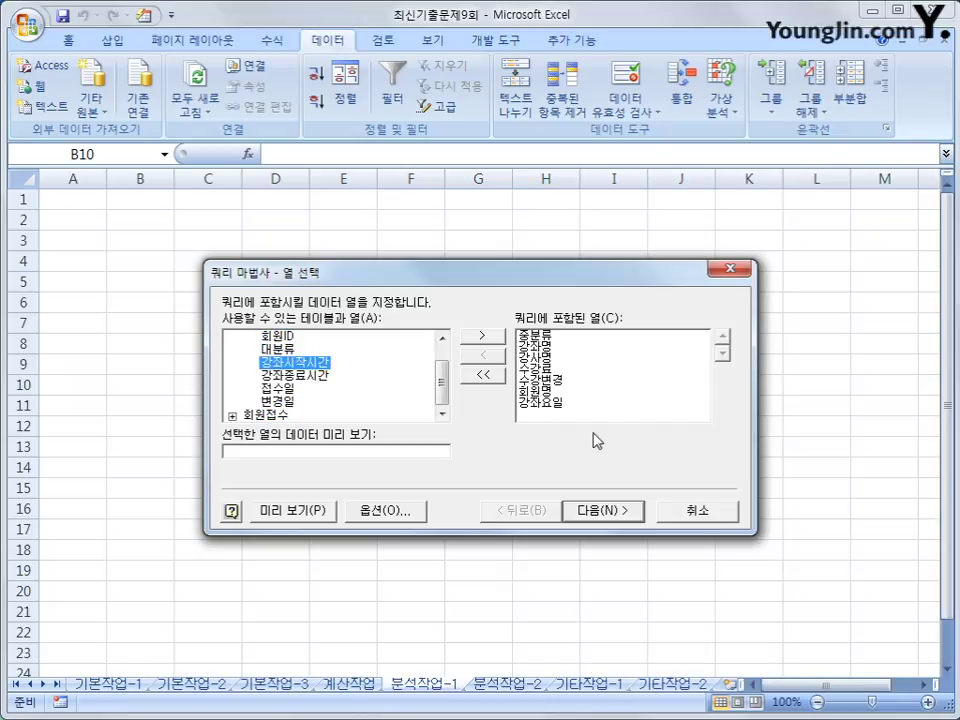
# Step: Check the columns included in the query one by one, from 중분류 through 강좌요일
pyautogui.click(535, 336)
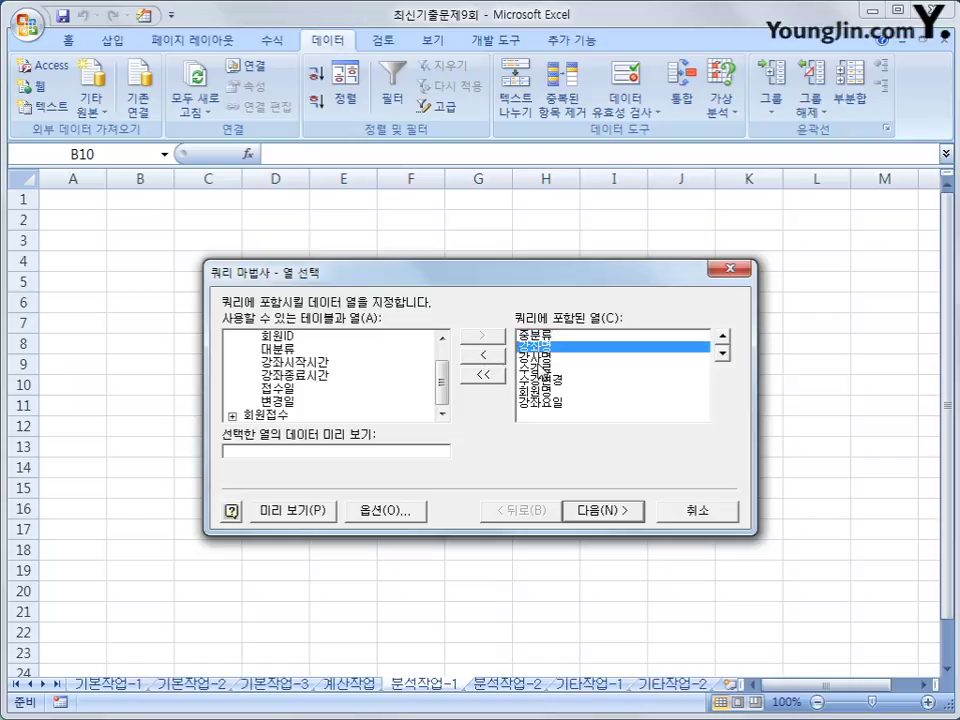
pyautogui.click(535, 346)
pyautogui.click(535, 357)
pyautogui.click(535, 369)
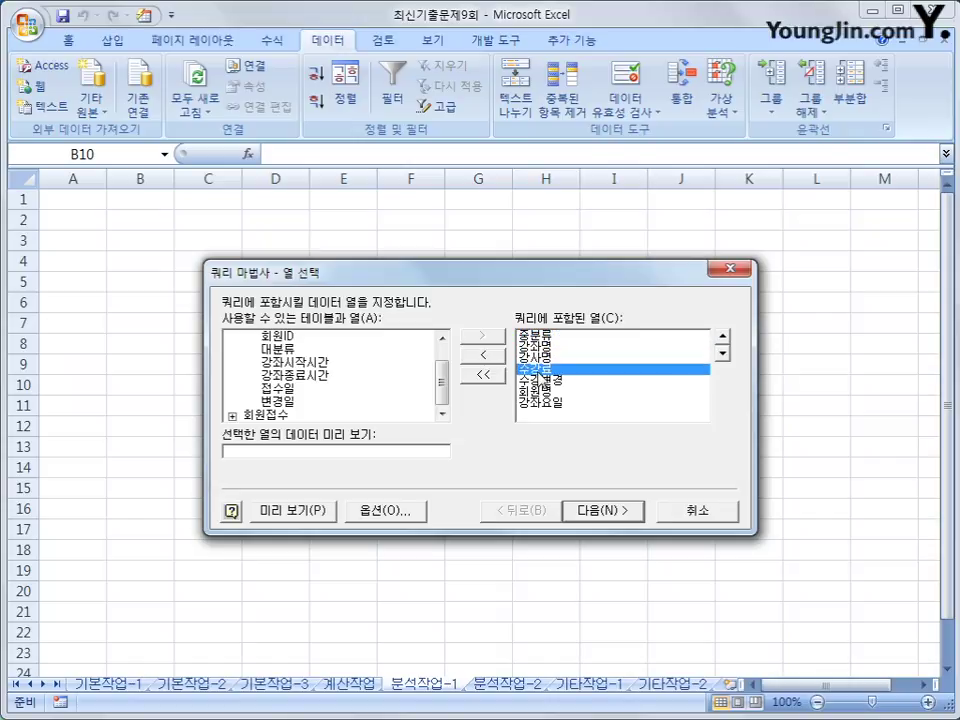
pyautogui.click(535, 380)
pyautogui.click(535, 392)
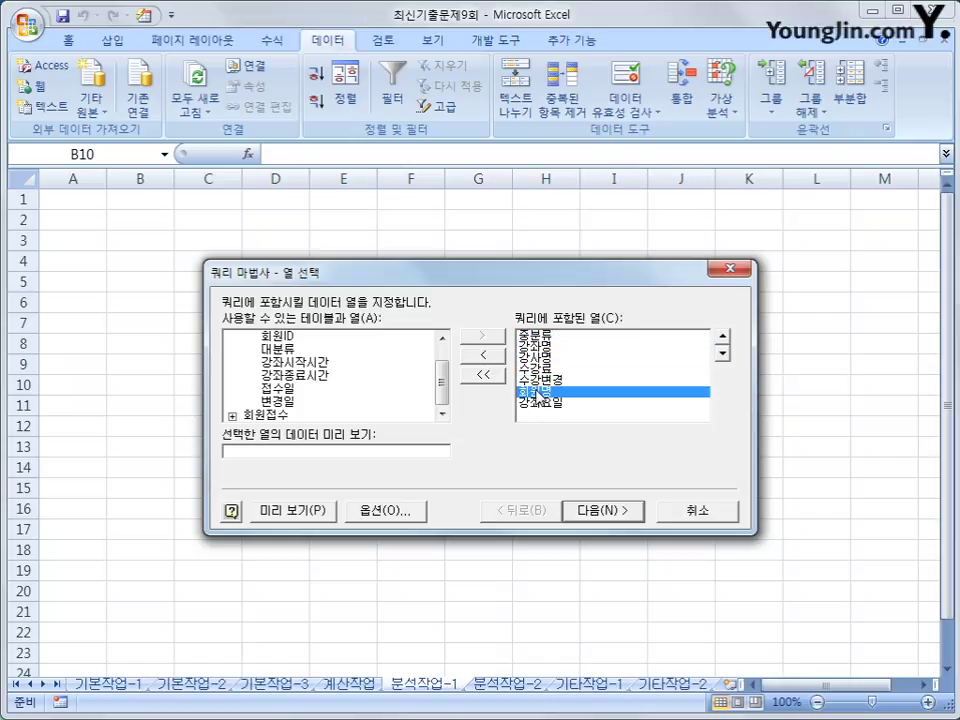
pyautogui.click(538, 403)
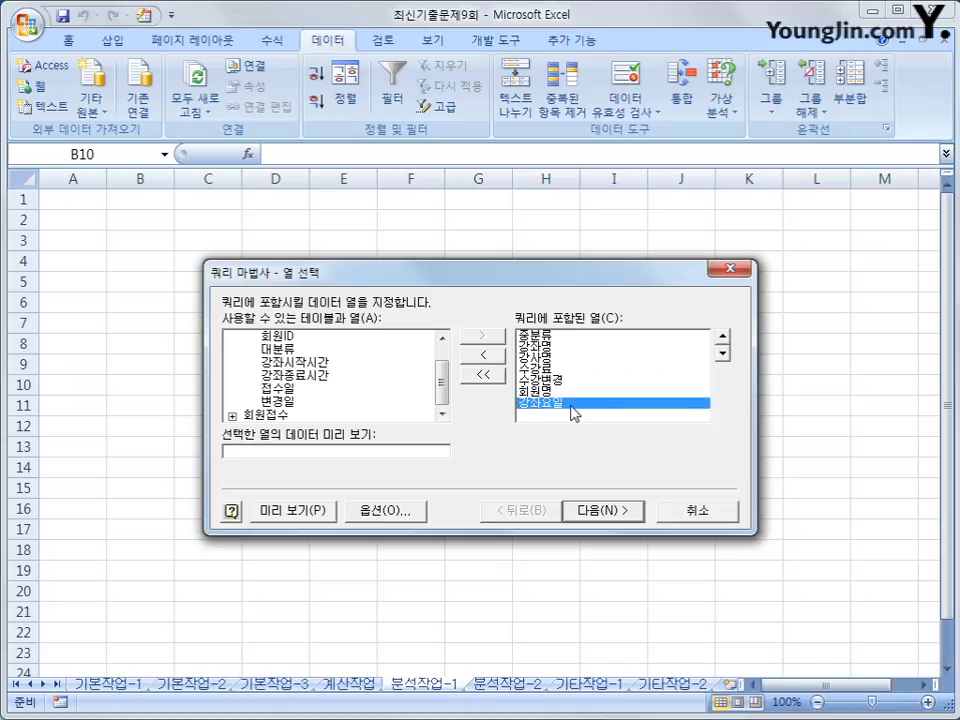
# Step: Filter the query to rows where 수강변경 equals 0
pyautogui.click(599, 512)
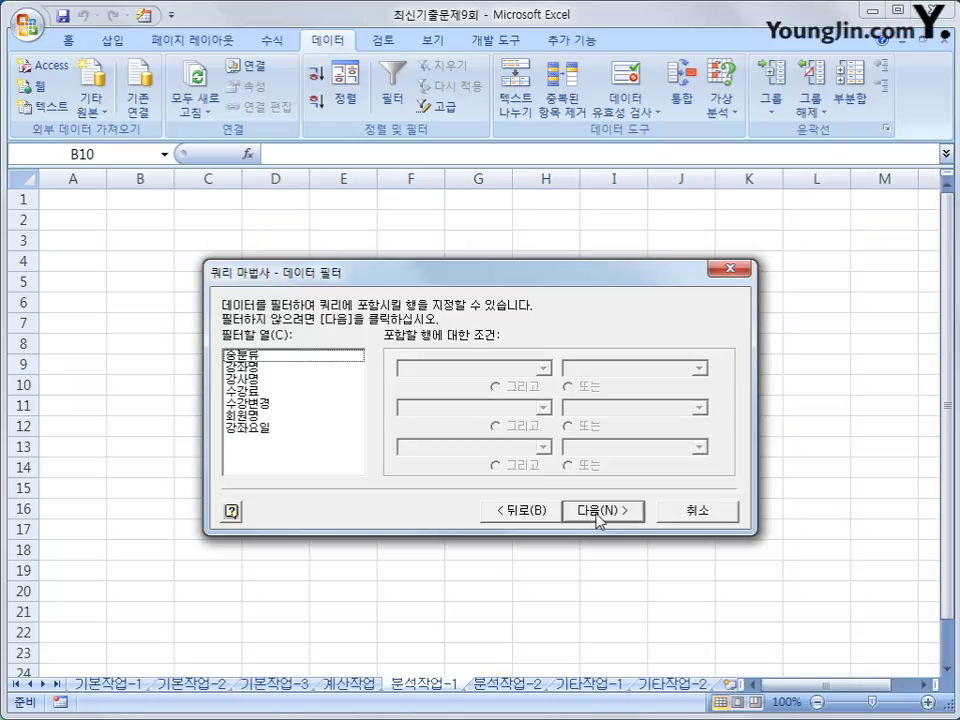
pyautogui.click(270, 405)
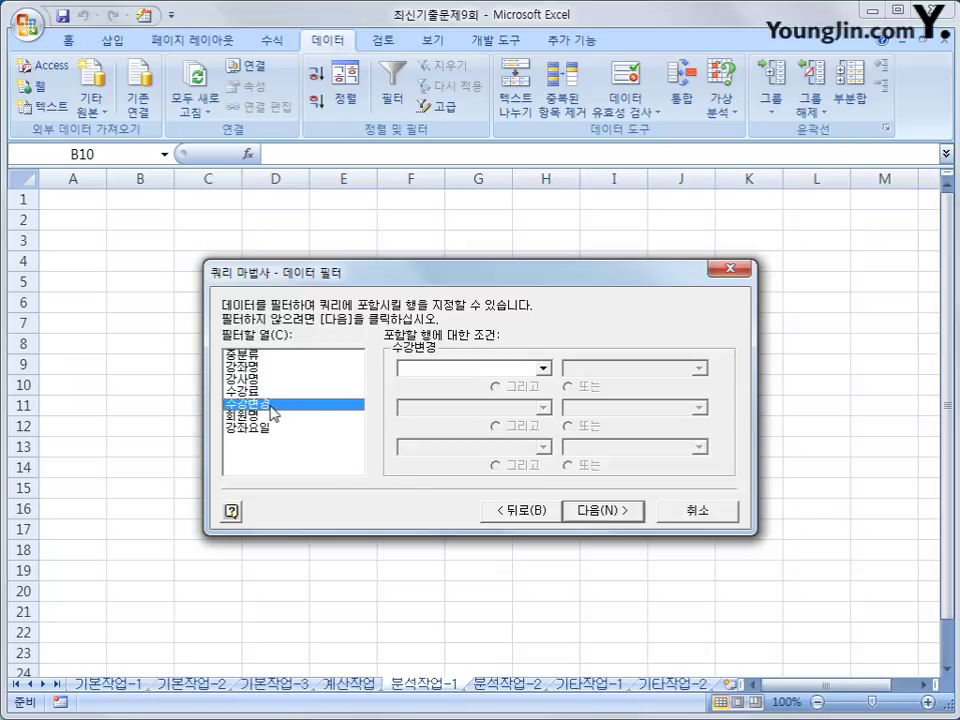
pyautogui.click(505, 369)
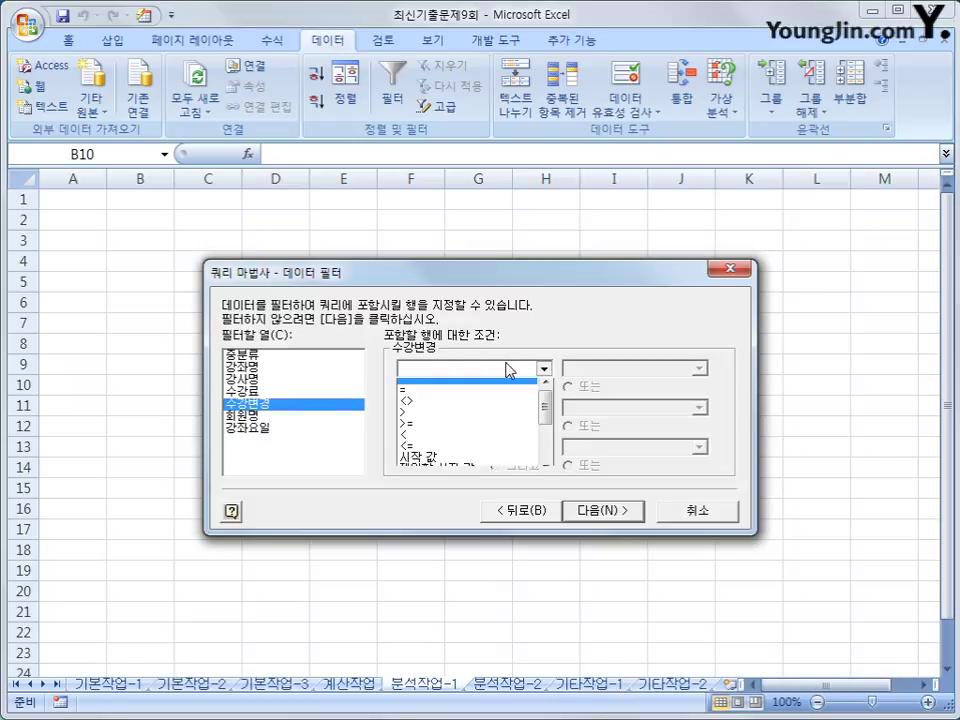
pyautogui.click(507, 401)
pyautogui.click(541, 369)
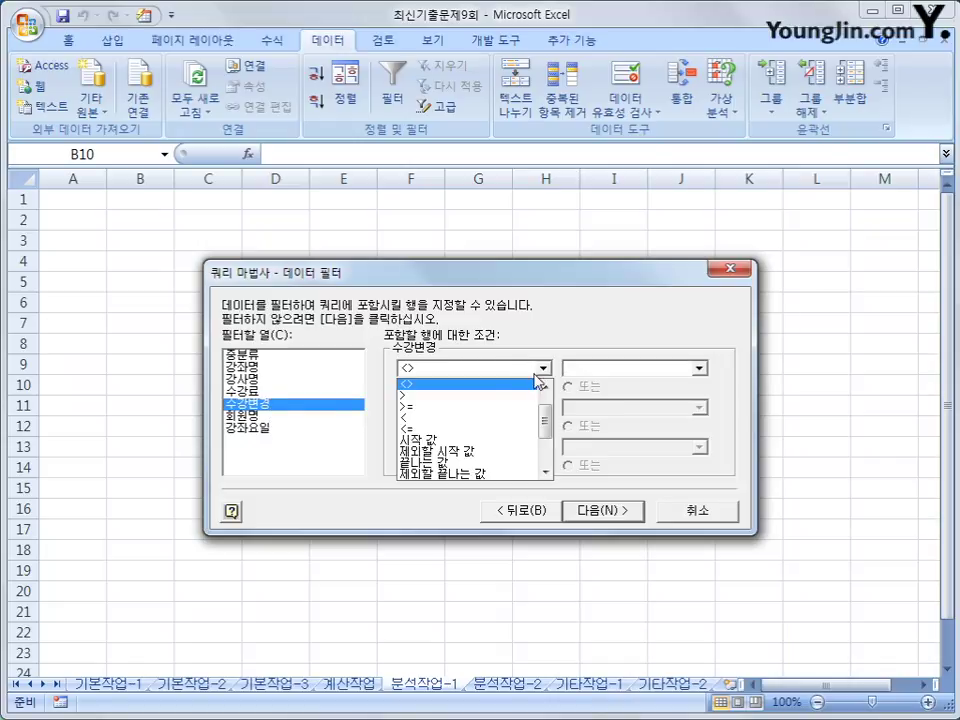
pyautogui.click(546, 387)
pyautogui.click(462, 385)
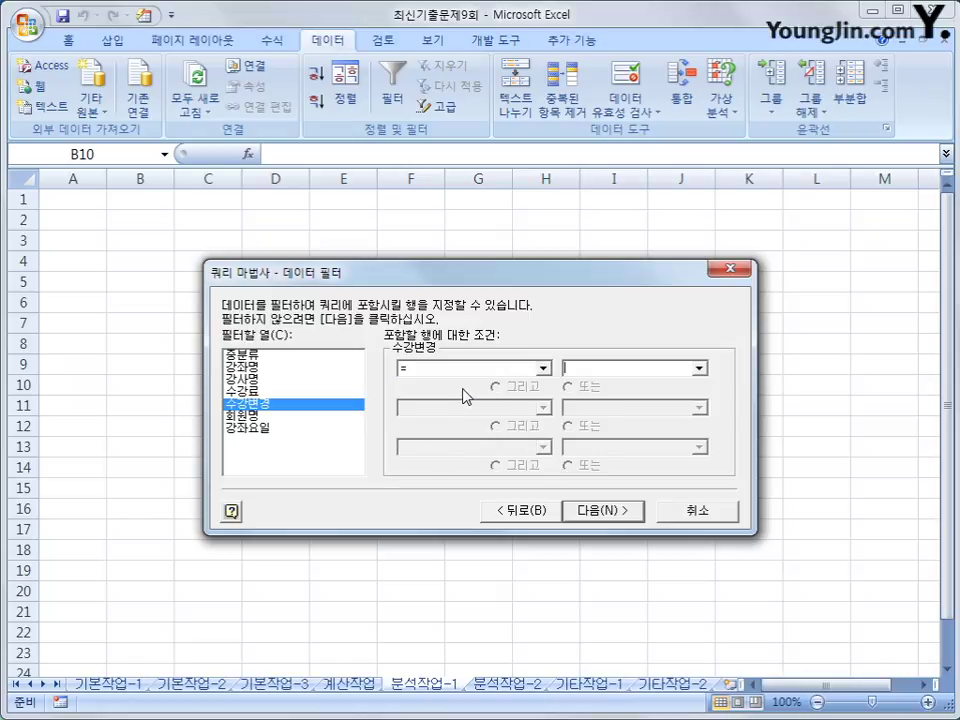
pyautogui.click(600, 368)
pyautogui.write('0')
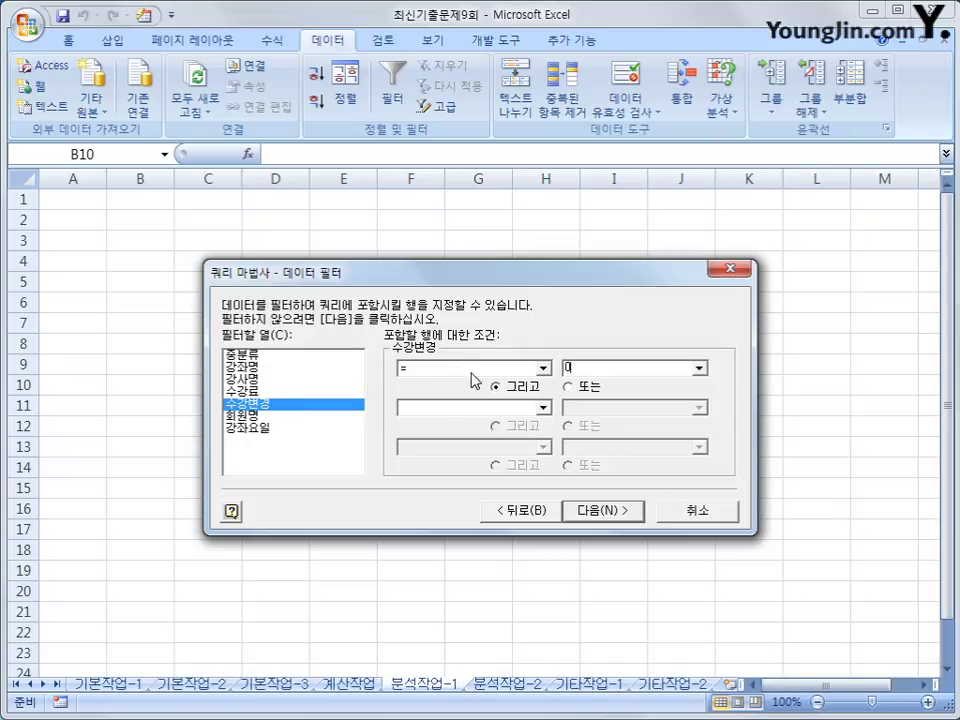
pyautogui.click(604, 511)
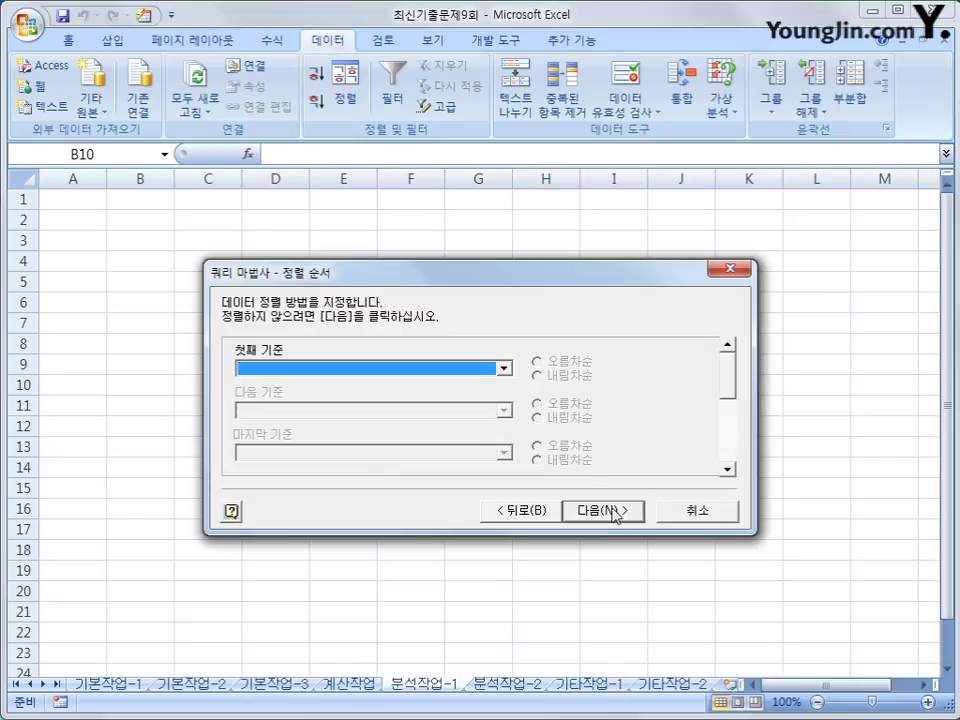
# Step: Finish the query without sorting and return the data as a pivot table report at B10 of the existing worksheet
pyautogui.click(604, 511)
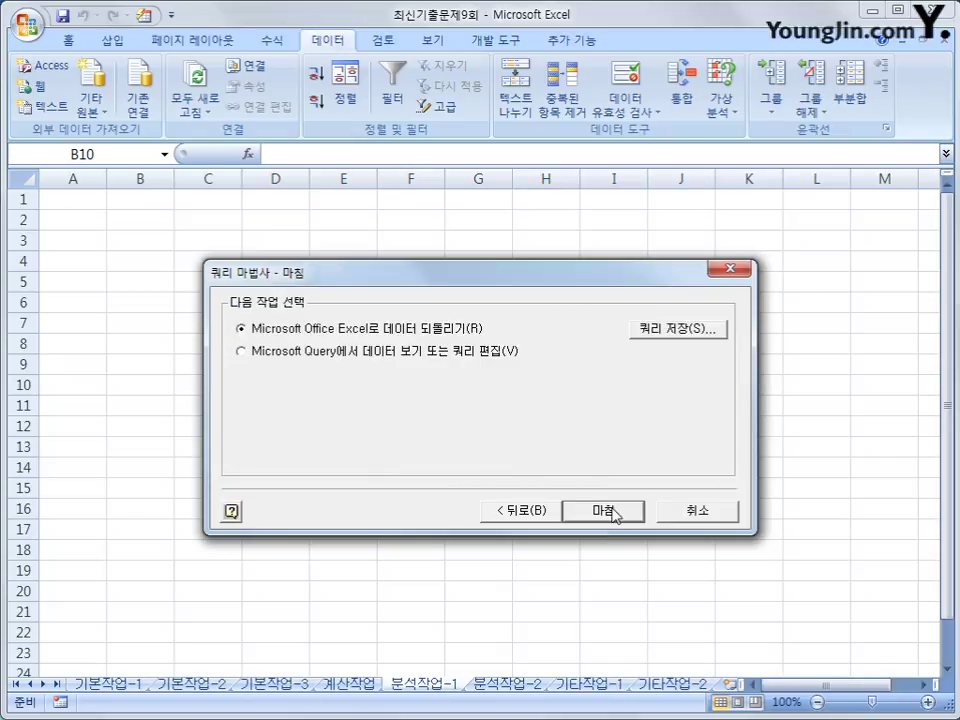
pyautogui.click(612, 512)
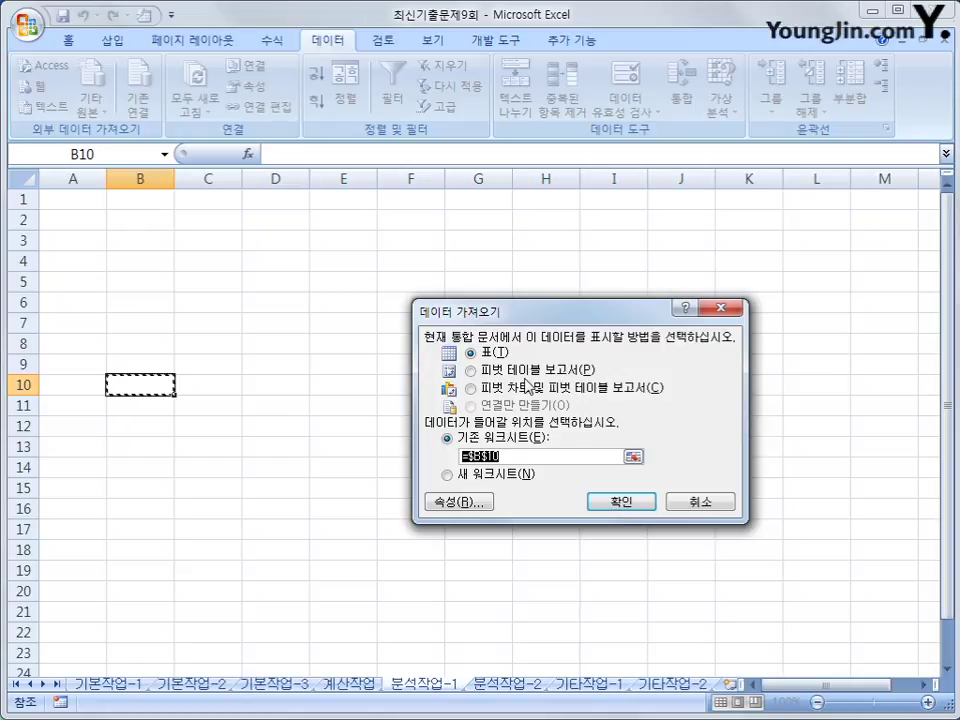
pyautogui.click(528, 375)
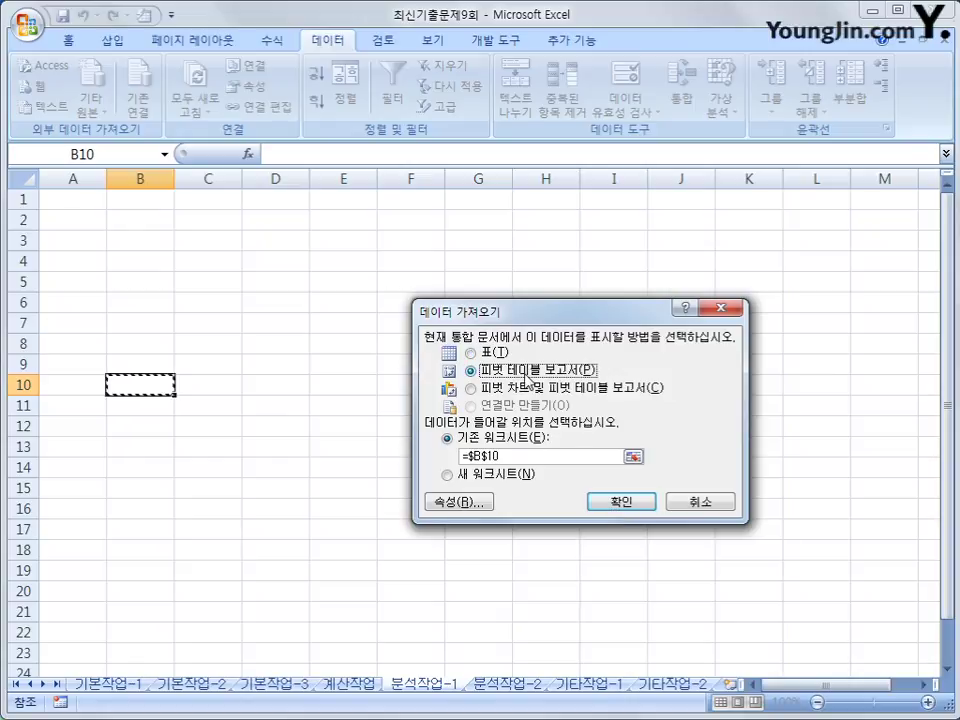
pyautogui.click(624, 504)
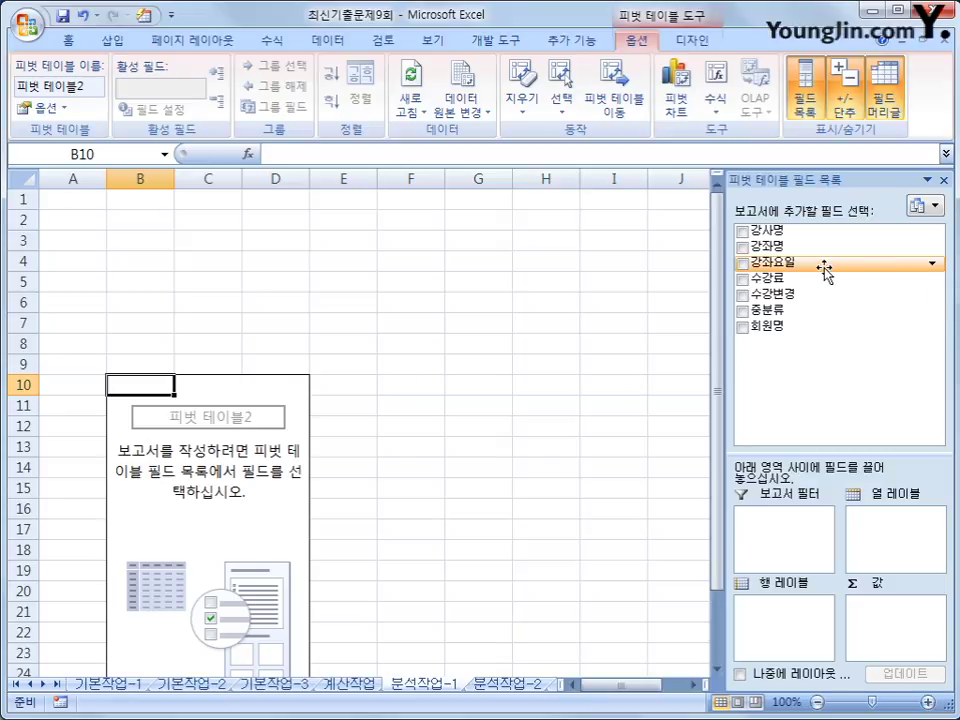
# Step: Lay out the pivot table with 강좌요일 as column labels, 중분류 as row labels, and 회원명 and 수강료 as values
pyautogui.moveTo(825, 266); pyautogui.dragTo(855, 550)
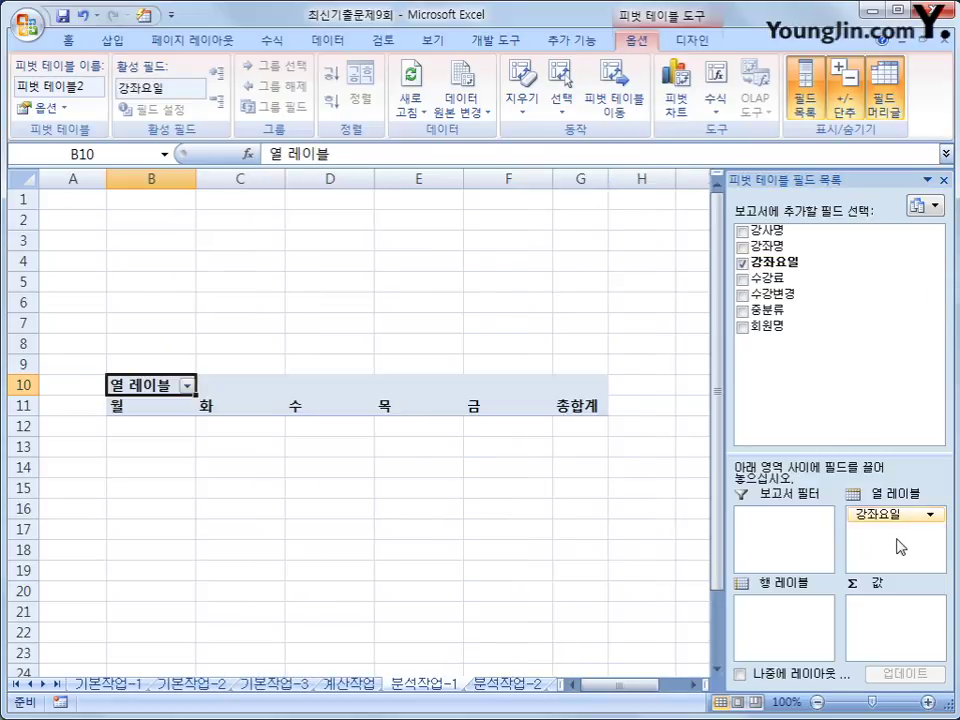
pyautogui.moveTo(775, 310); pyautogui.dragTo(792, 627)
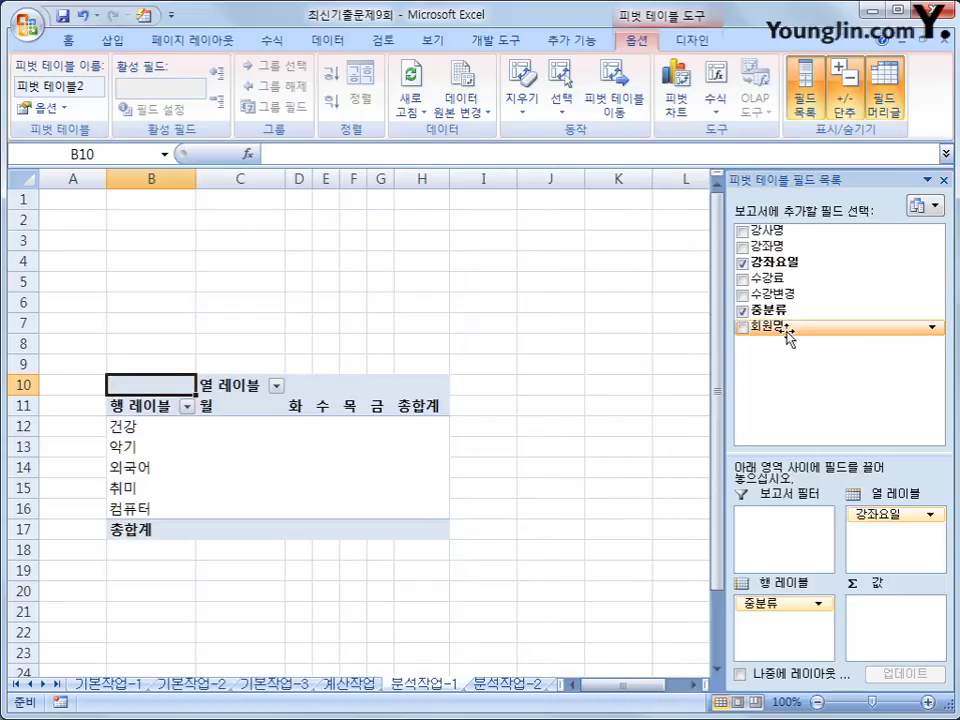
pyautogui.moveTo(786, 332); pyautogui.dragTo(886, 617)
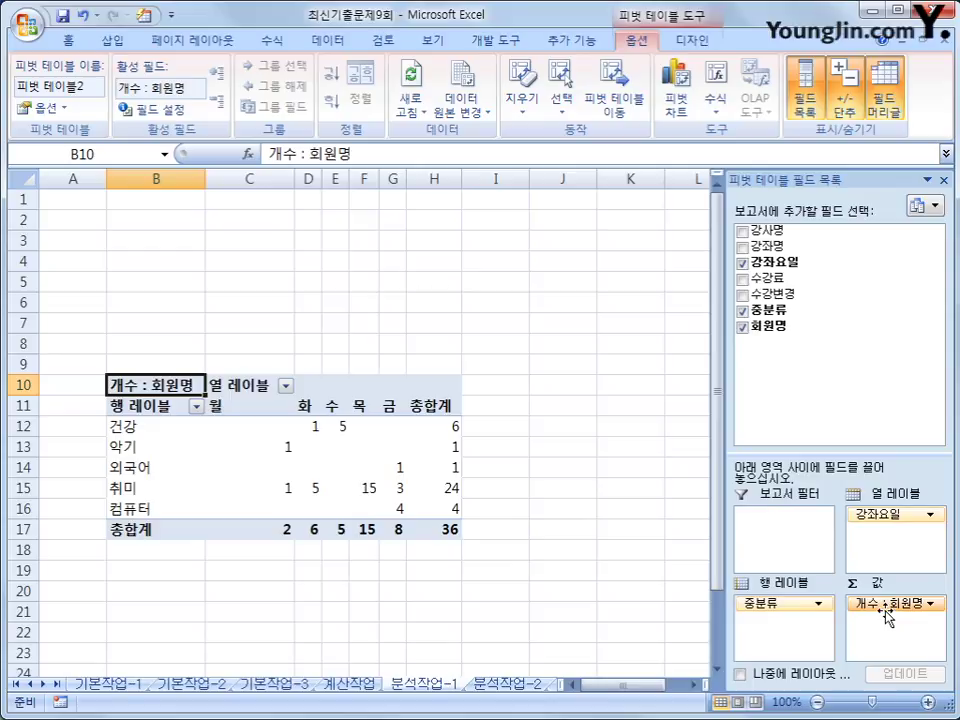
pyautogui.moveTo(770, 278); pyautogui.dragTo(872, 628)
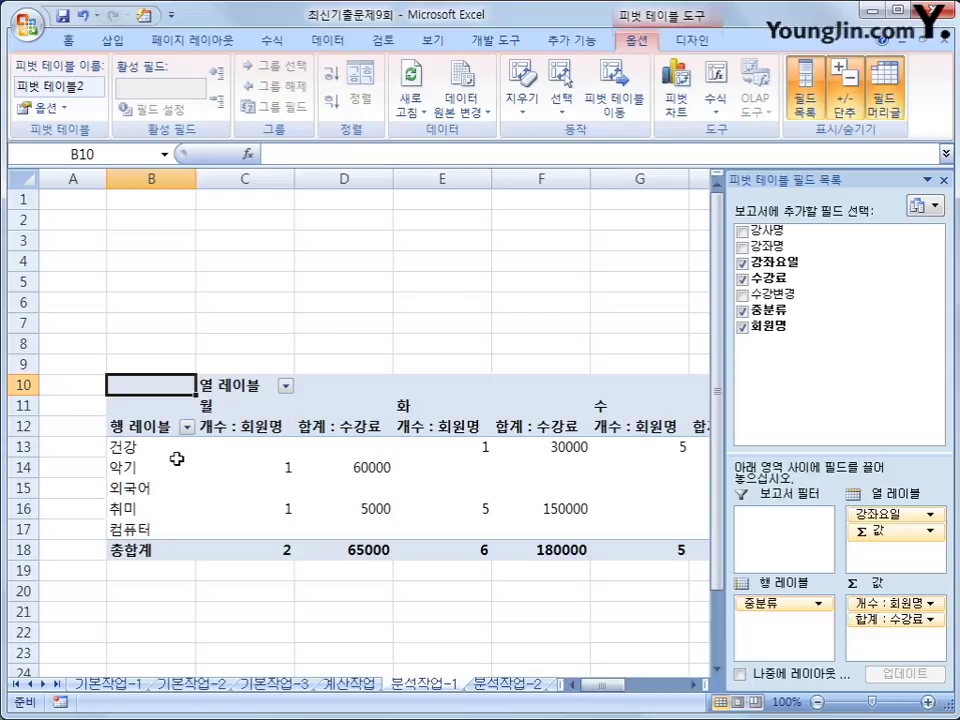
# Step: Switch the pivot table's report layout to tabular form (테이블 형식으로 표시)
pyautogui.click(235, 386)
pyautogui.click(117, 427)
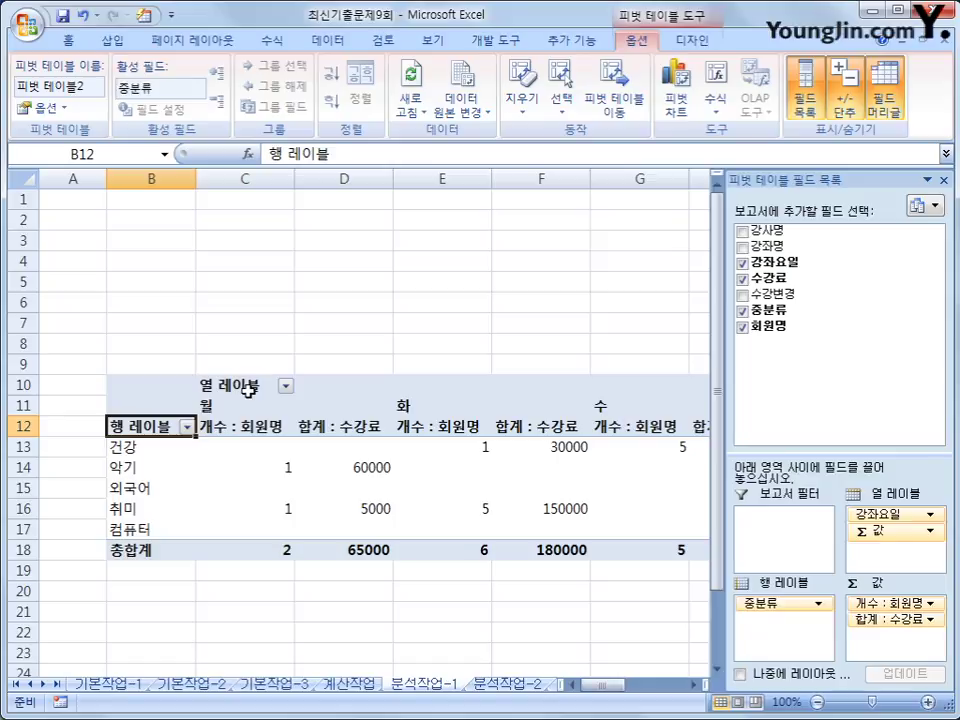
pyautogui.click(688, 40)
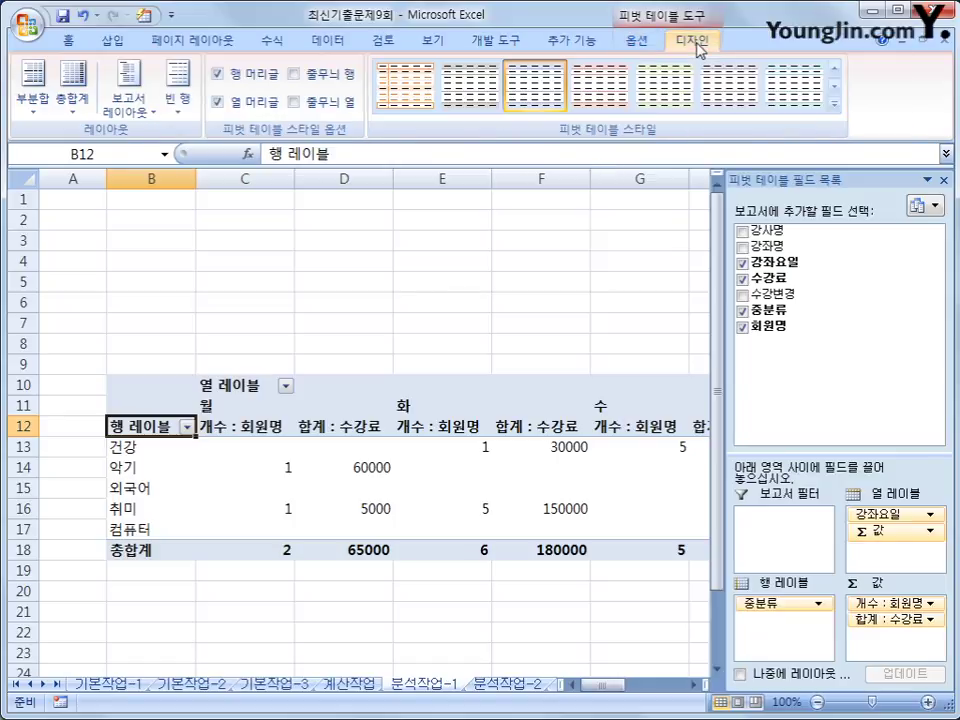
pyautogui.click(128, 102)
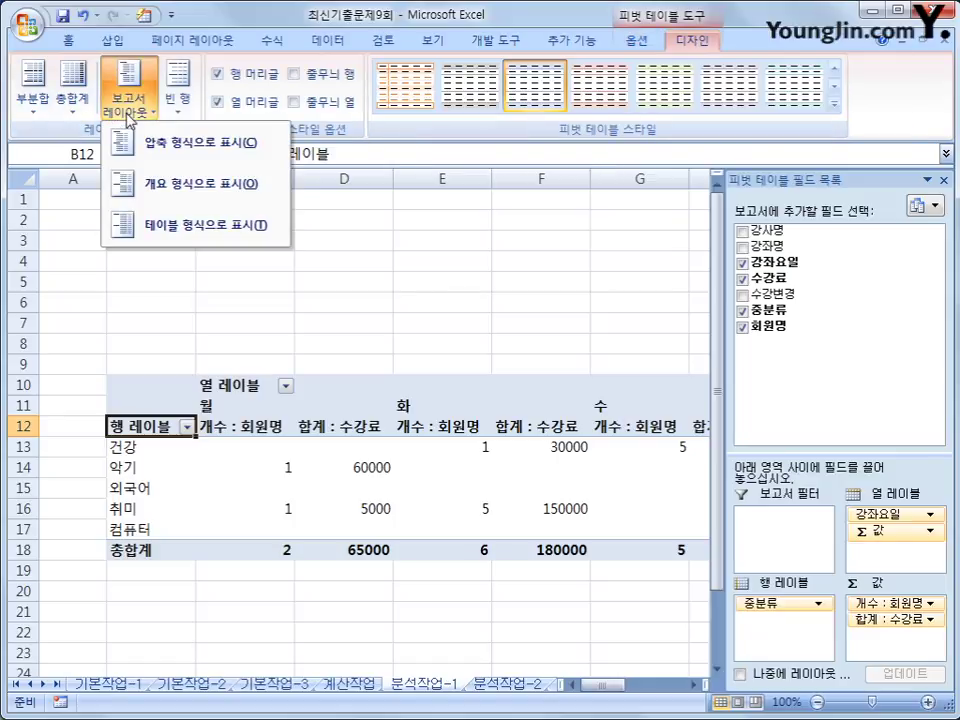
pyautogui.click(160, 233)
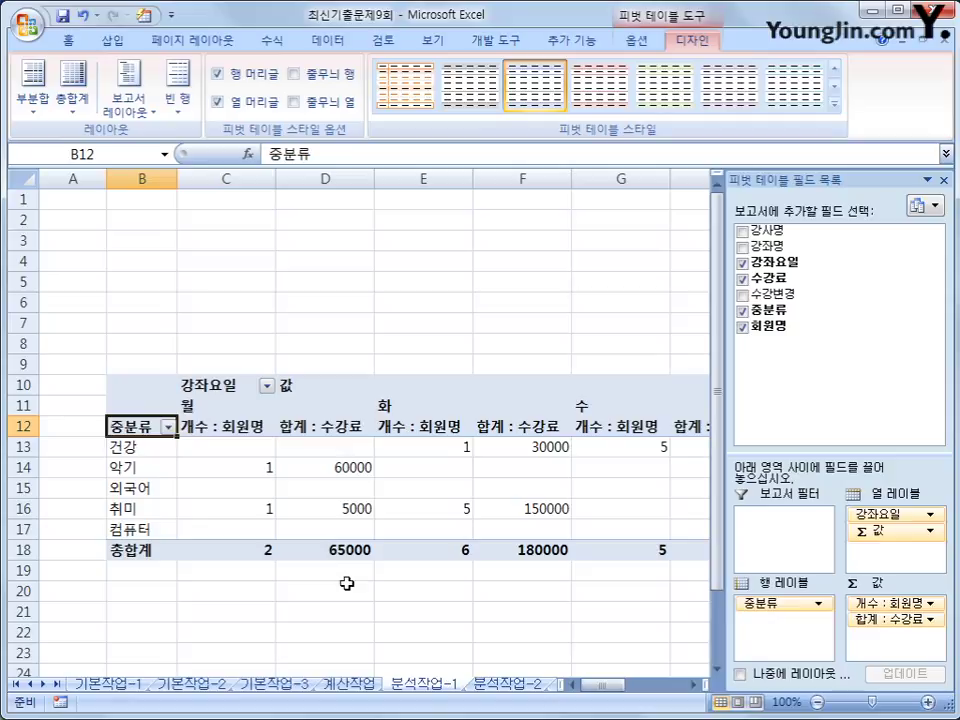
# Step: Group the weekday column labels 월, 수 and 금 together in the pivot table
pyautogui.click(216, 406)
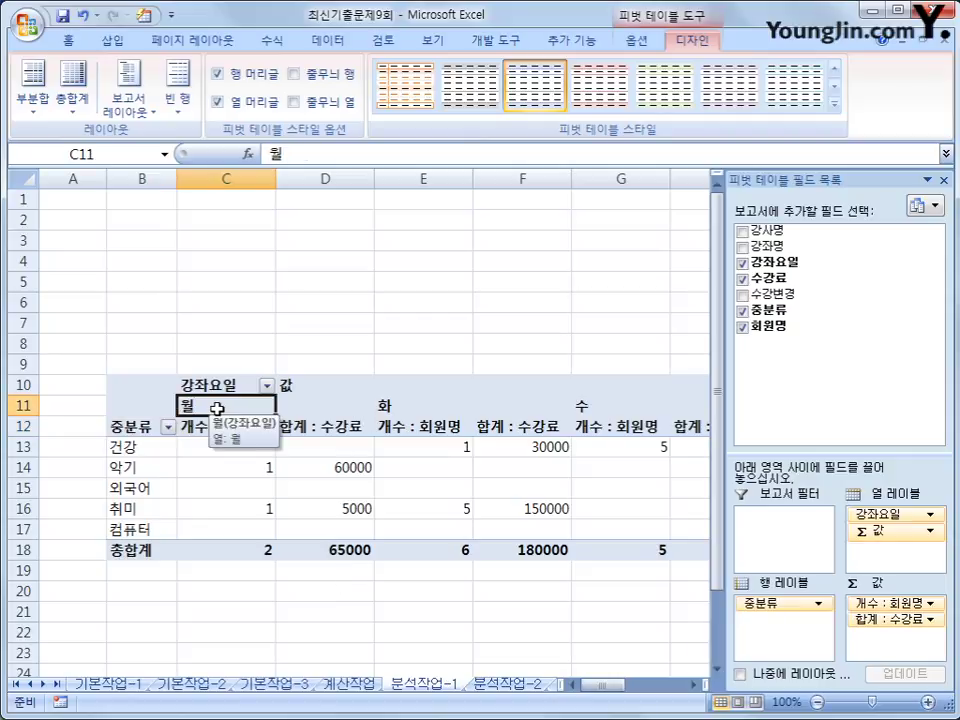
pyautogui.click(588, 406)
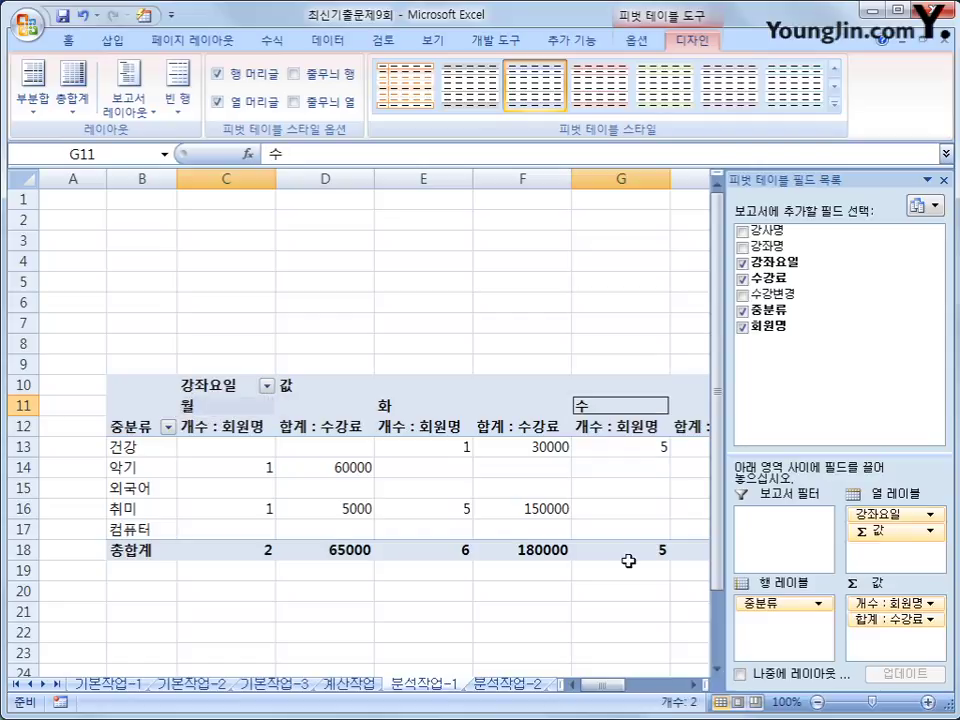
pyautogui.click(697, 685)
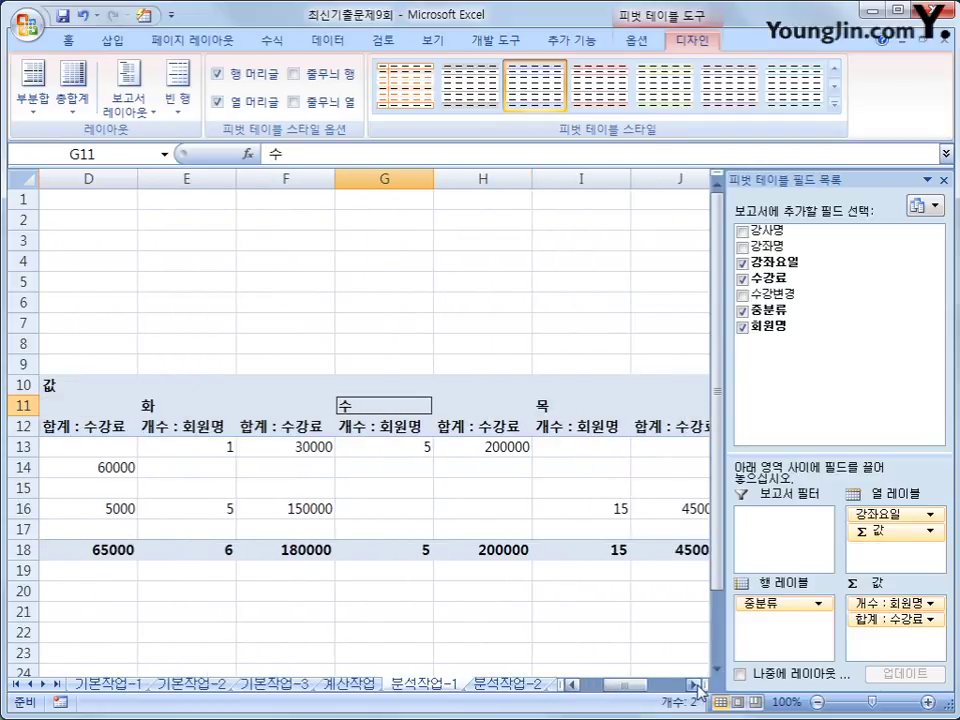
pyautogui.click(573, 406)
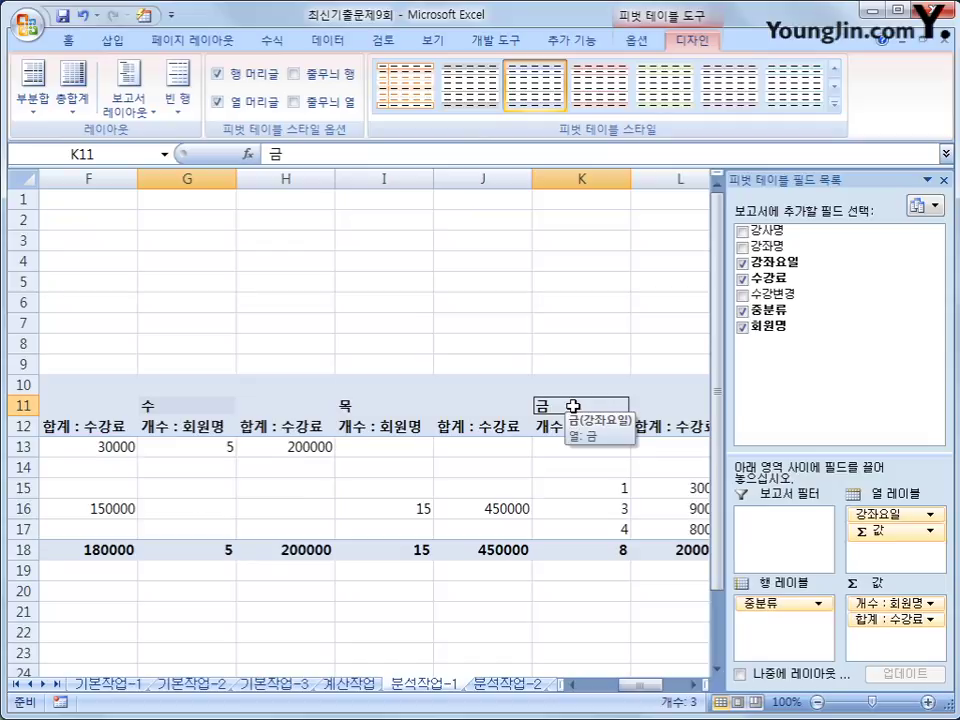
pyautogui.rightClick(573, 406)
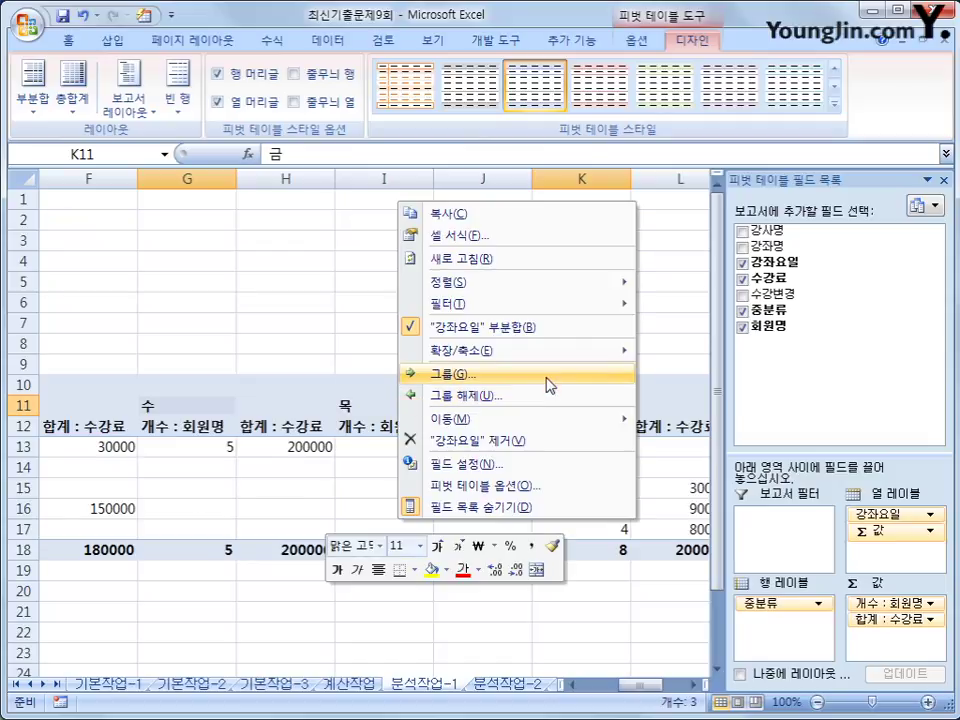
pyautogui.click(546, 376)
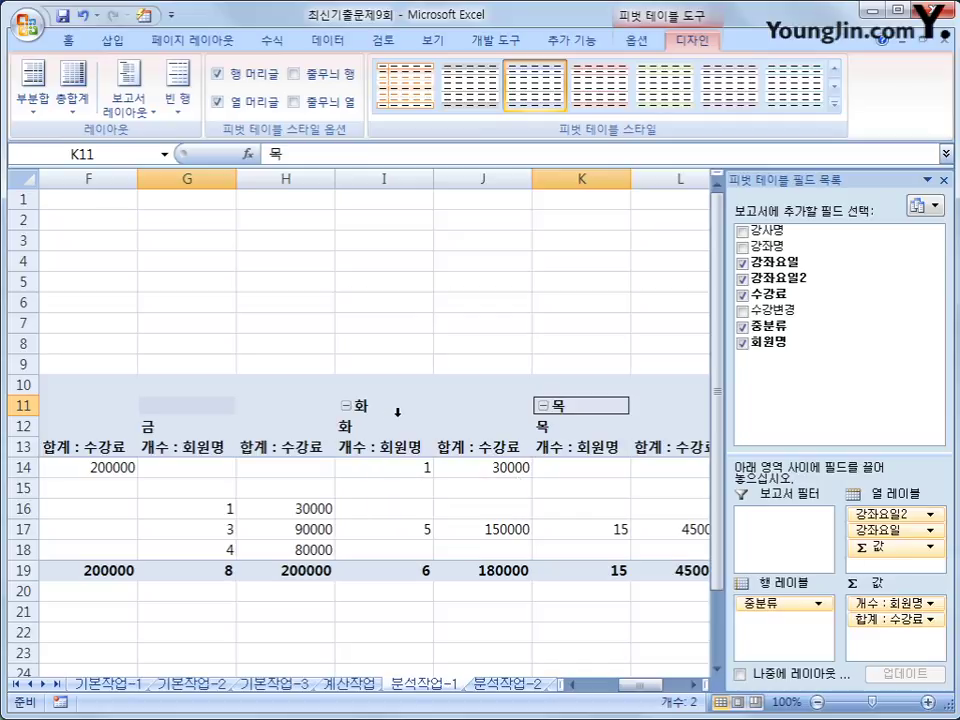
# Step: Group the weekday column labels 화 and 목 together as a second group
pyautogui.click(347, 426)
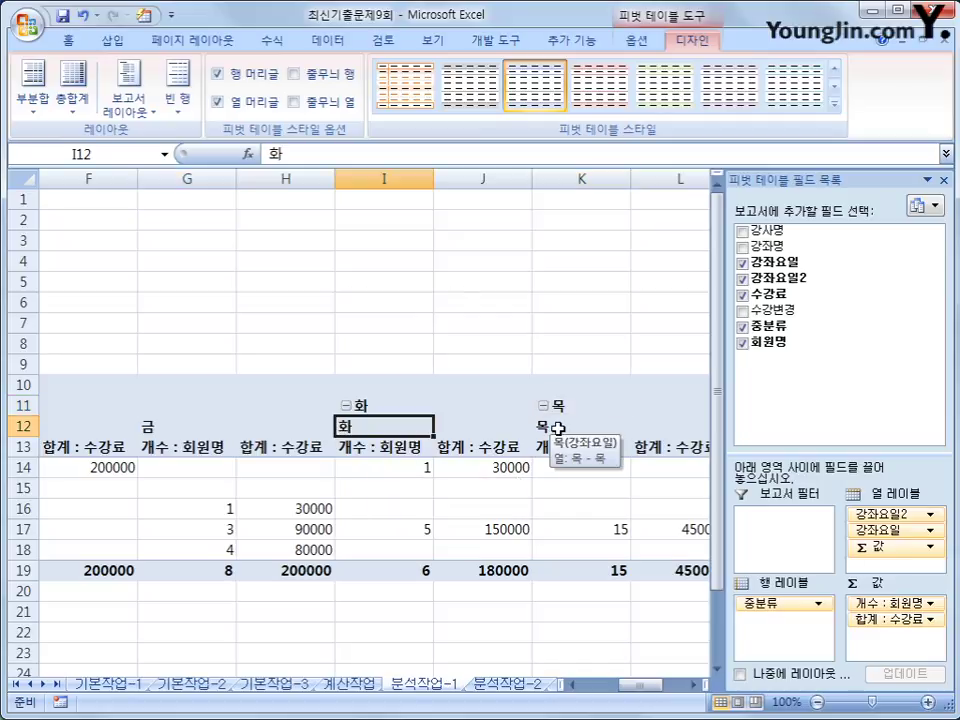
pyautogui.keyDown('ctrl'); pyautogui.click(557, 428); pyautogui.keyUp('ctrl')
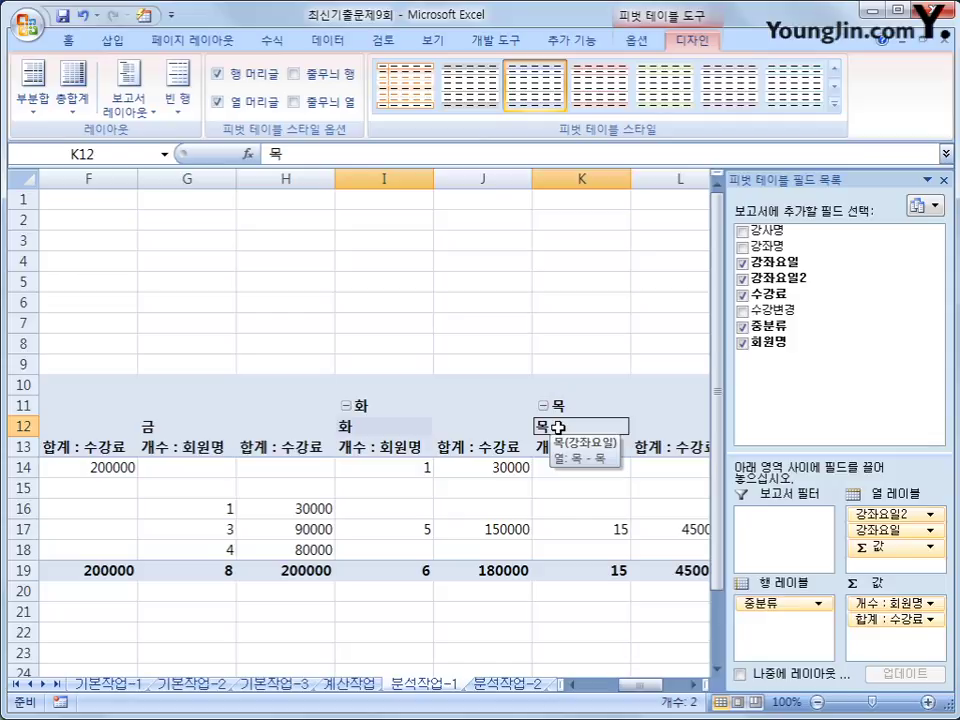
pyautogui.rightClick(557, 428)
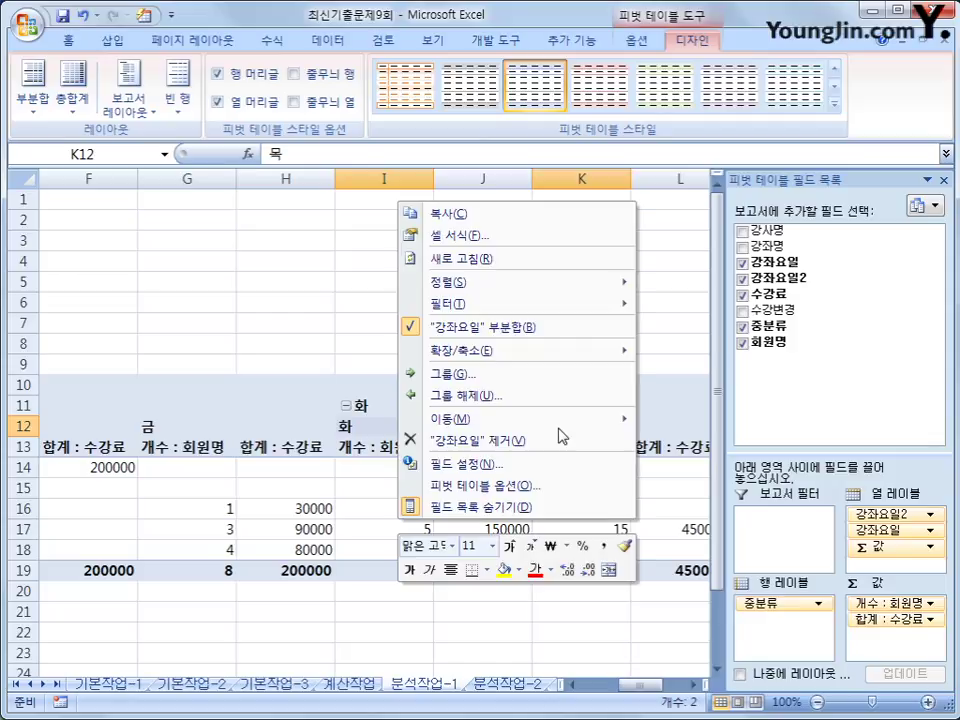
pyautogui.click(508, 376)
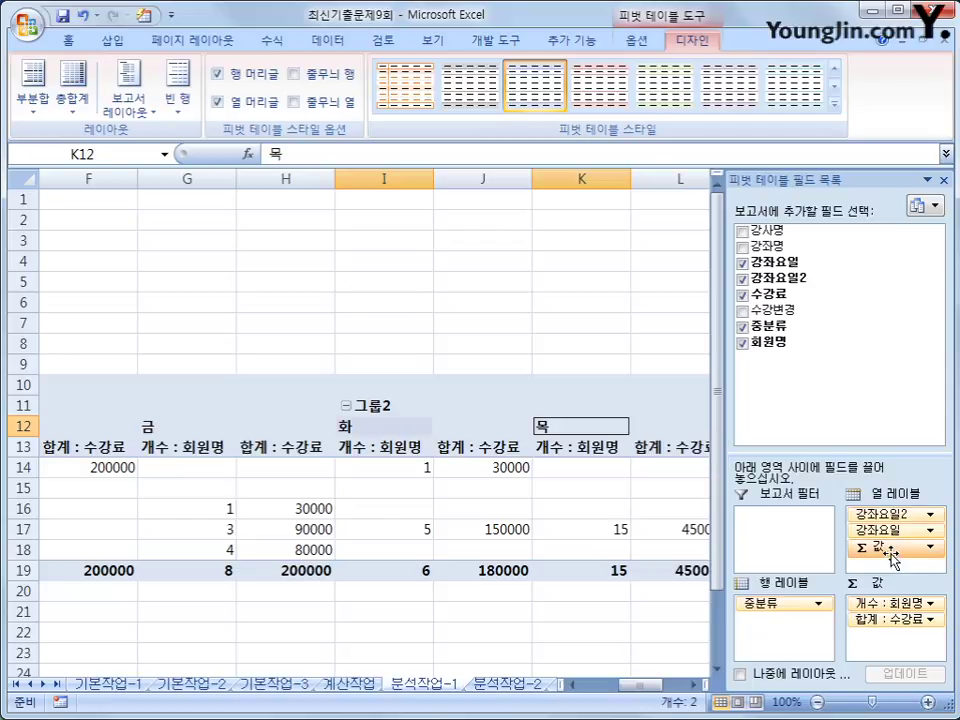
# Step: Try the Σ 값 field in the row labels, and return it to the column labels below 강좌요일
pyautogui.moveTo(890, 557); pyautogui.dragTo(789, 622)
pyautogui.hscroll(-5, 528, 591)
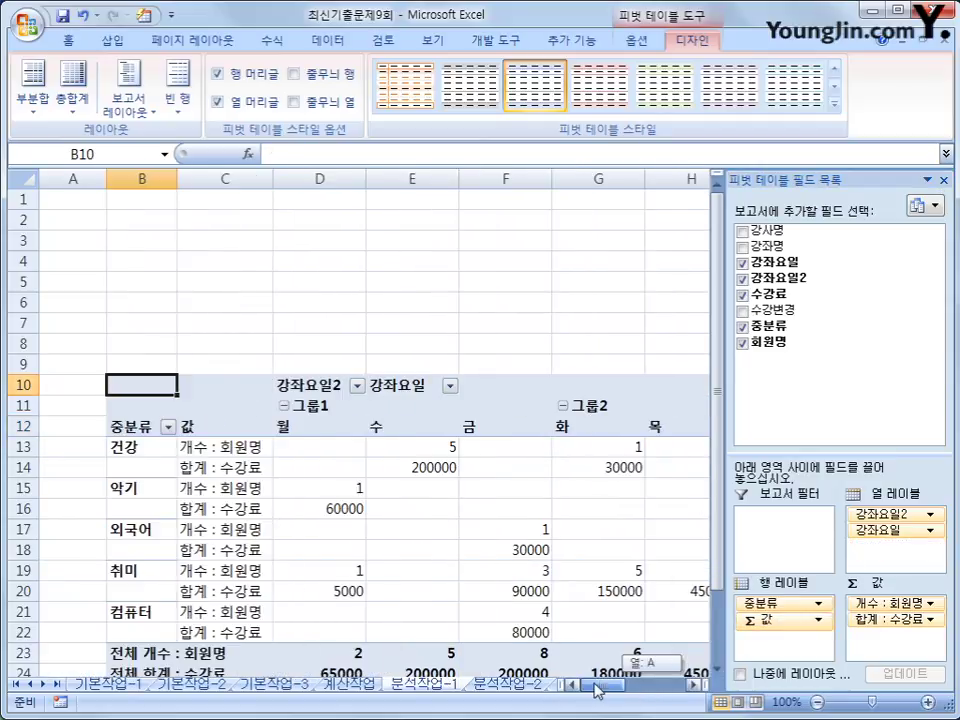
pyautogui.scroll(-2, 528, 591)
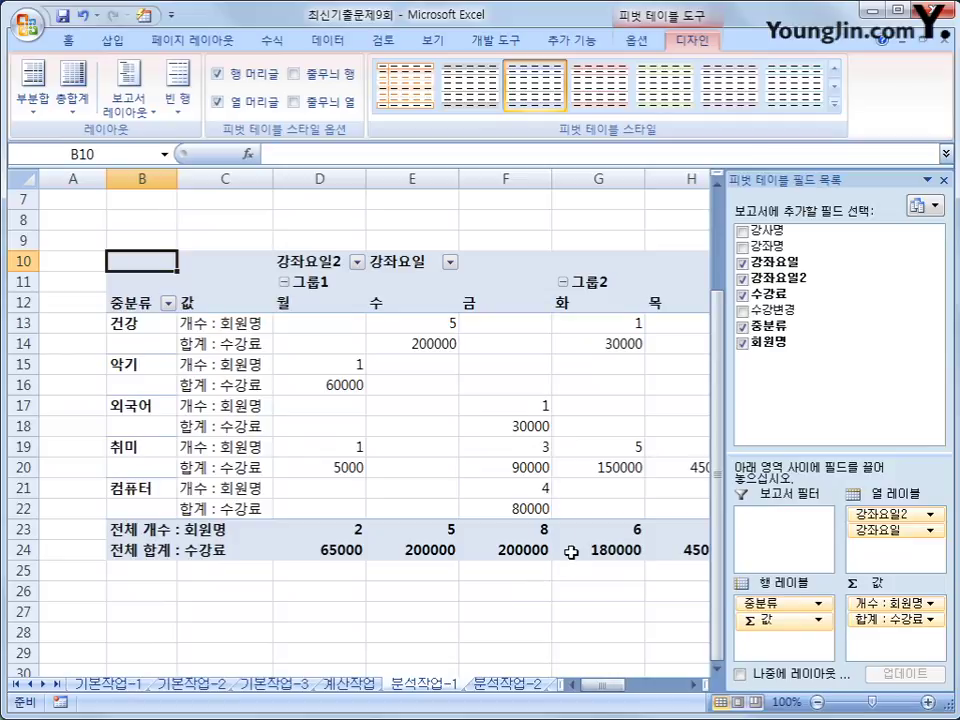
pyautogui.moveTo(570, 552)
pyautogui.moveTo(783, 620); pyautogui.dragTo(878, 556)
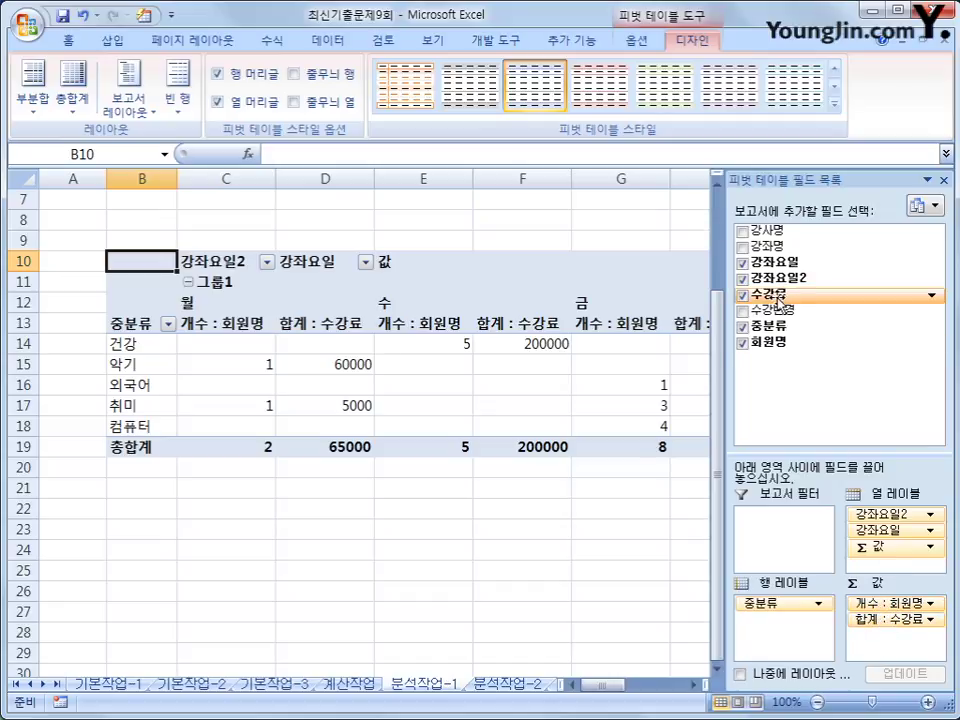
# Step: Add 수강료 to the values a second time and give that value field the custom name 비율
pyautogui.moveTo(778, 300); pyautogui.dragTo(877, 651)
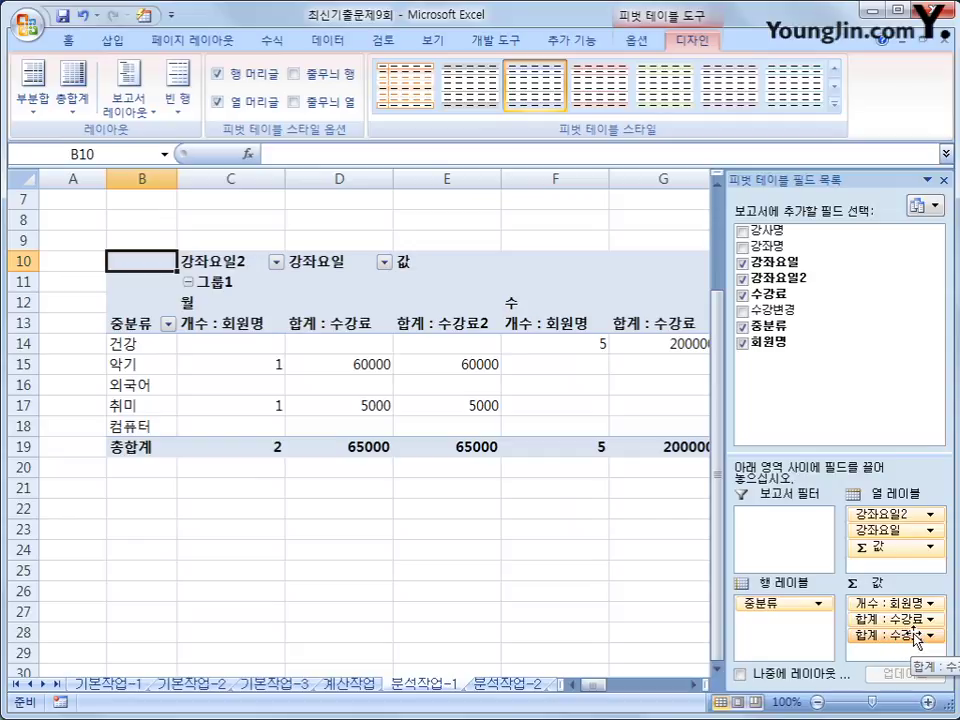
pyautogui.click(917, 637)
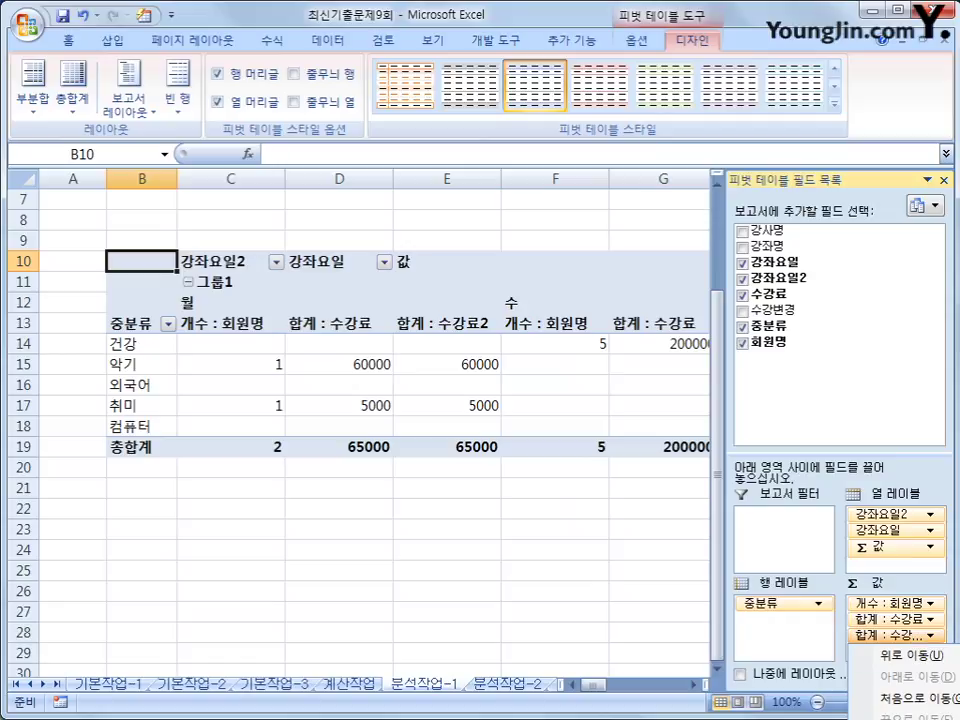
pyautogui.press('n')
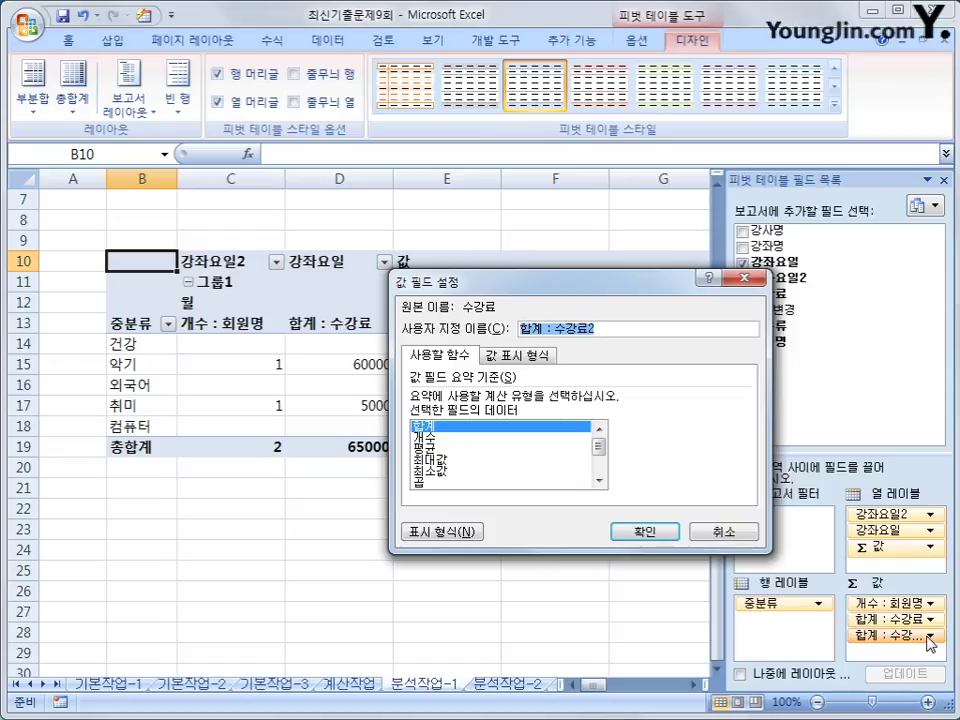
pyautogui.moveTo(498, 283); pyautogui.dragTo(414, 253)
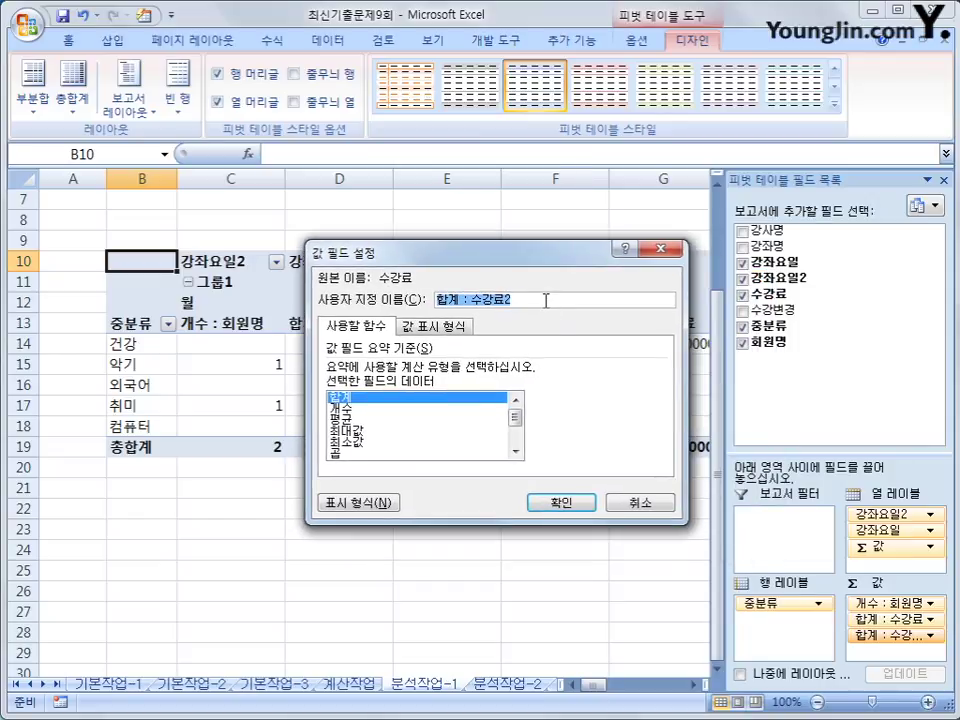
pyautogui.write('비율')
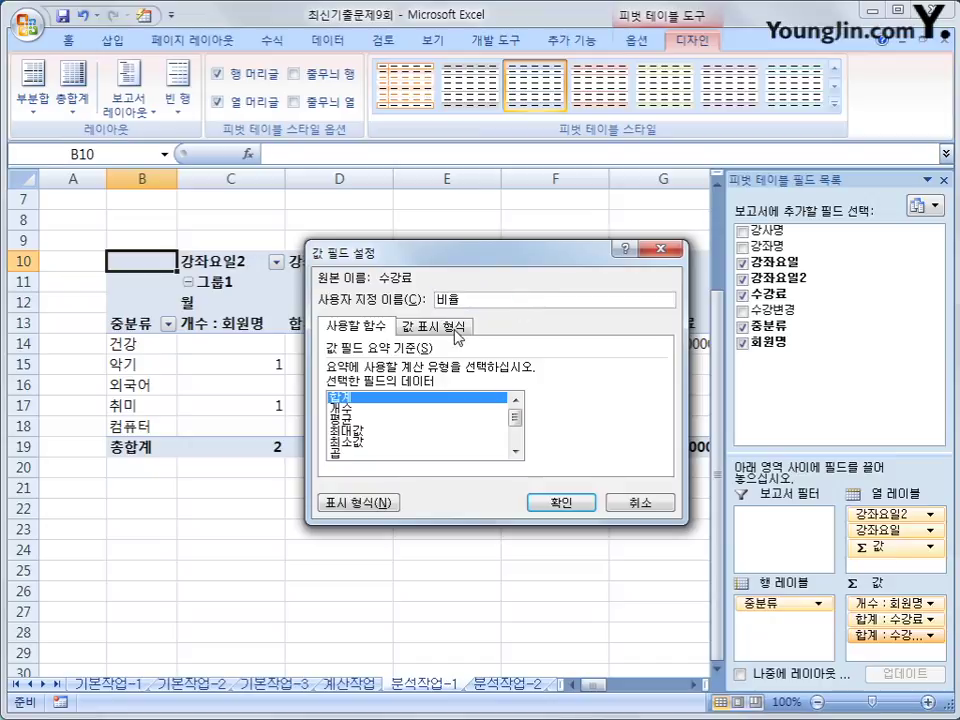
# Step: Set the 비율 field to show its values as 행 방향의 비율 and apply the field settings
pyautogui.click(439, 327)
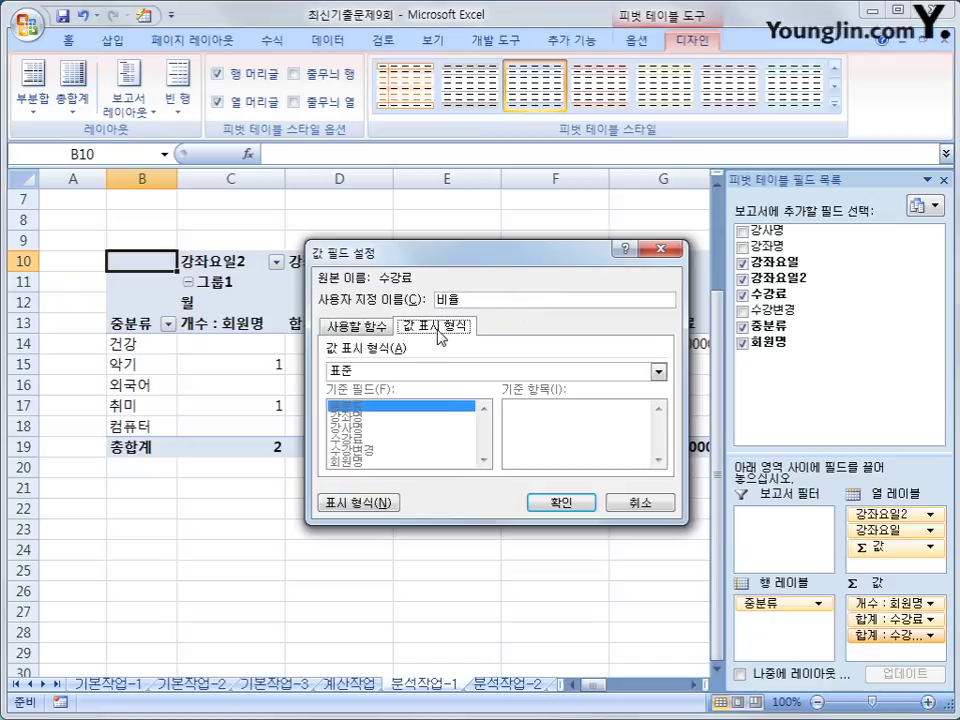
pyautogui.click(630, 372)
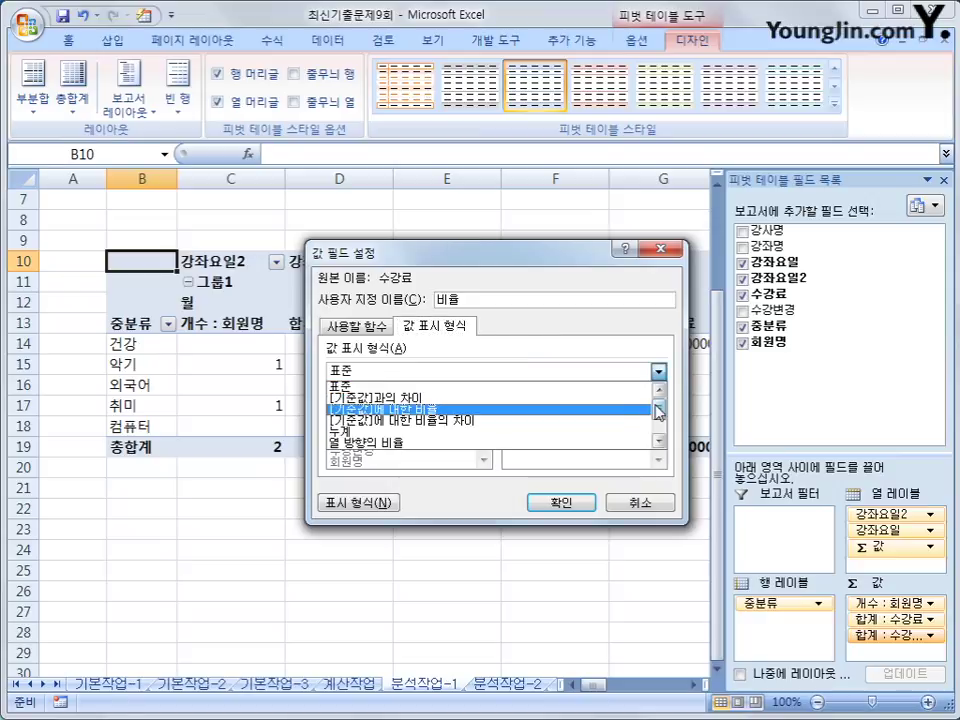
pyautogui.scroll(-1, 659, 411)
pyautogui.click(617, 435)
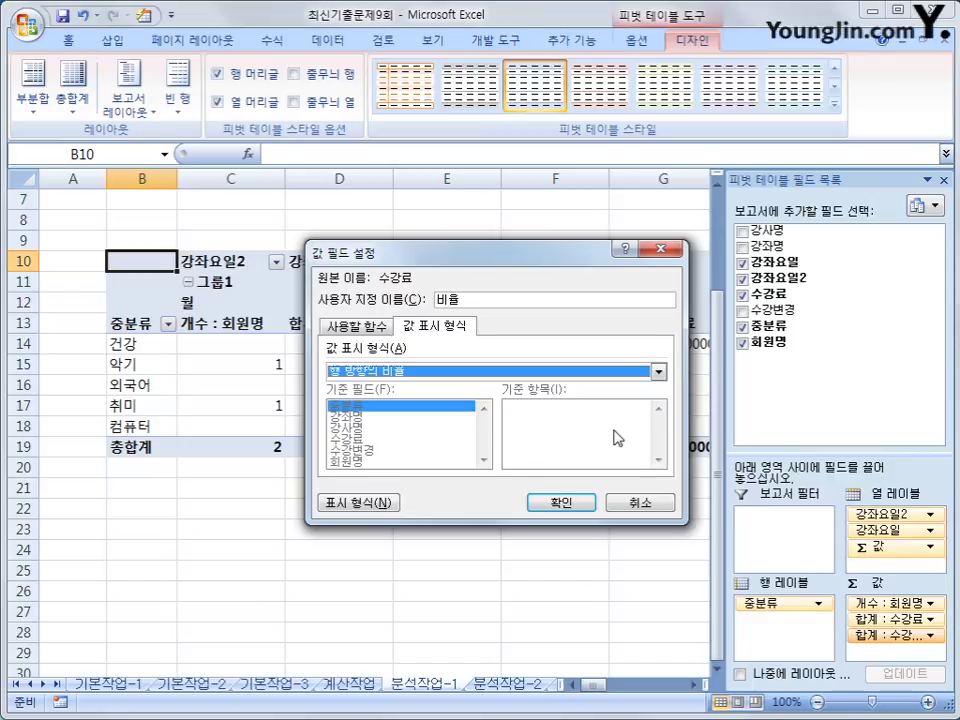
pyautogui.click(561, 502)
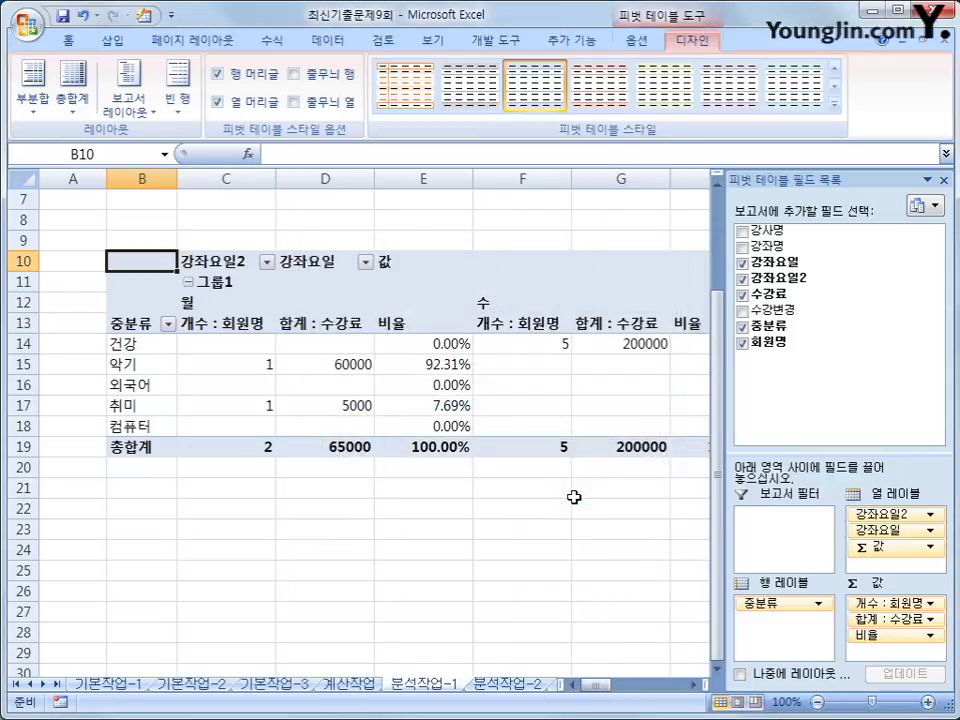
# Step: Apply the 보고서 6 AutoFormat to the pivot table and deselect it
pyautogui.click(453, 330)
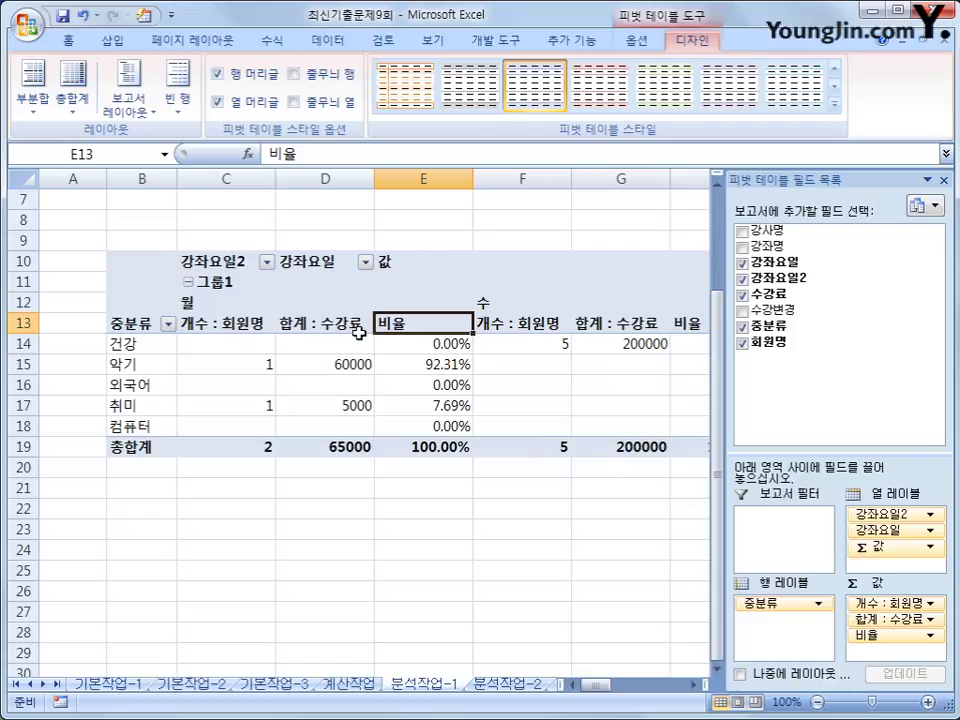
pyautogui.click(146, 18)
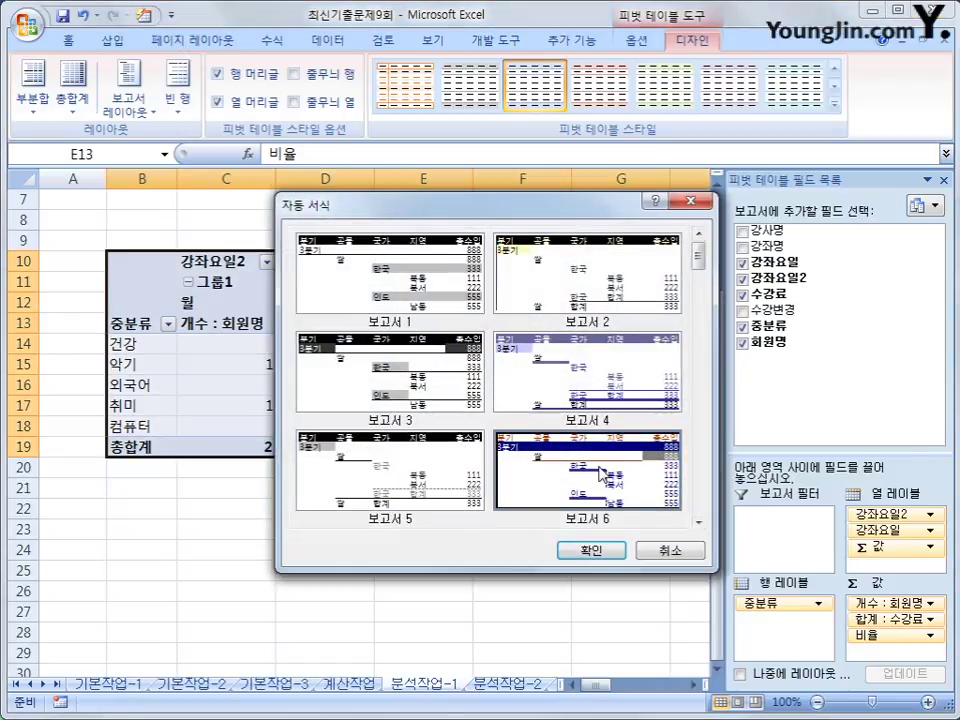
pyautogui.click(584, 548)
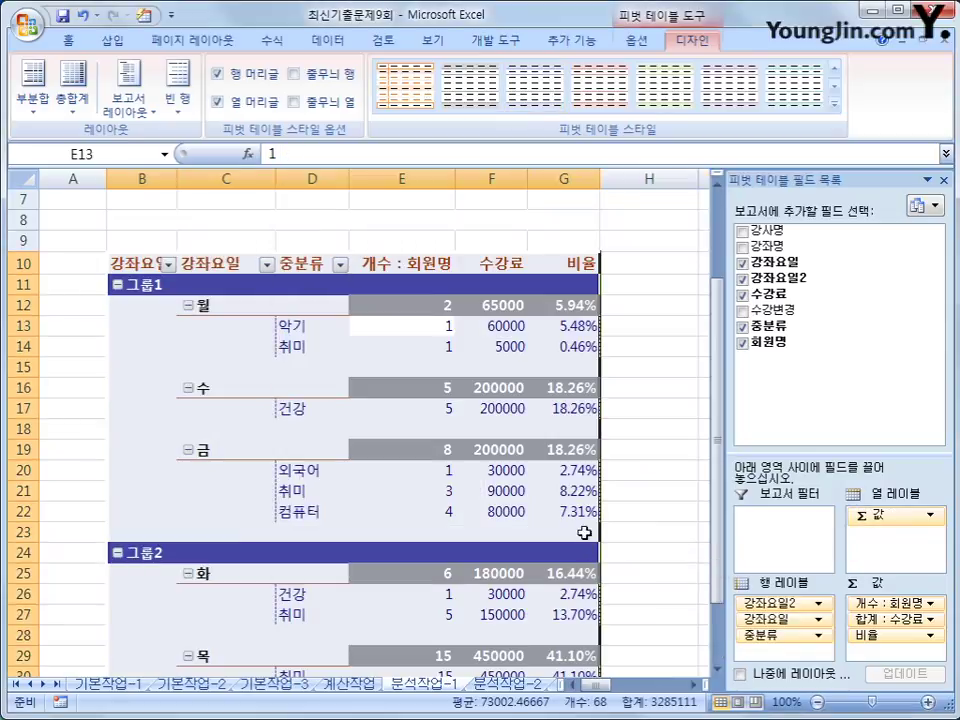
pyautogui.click(645, 380)
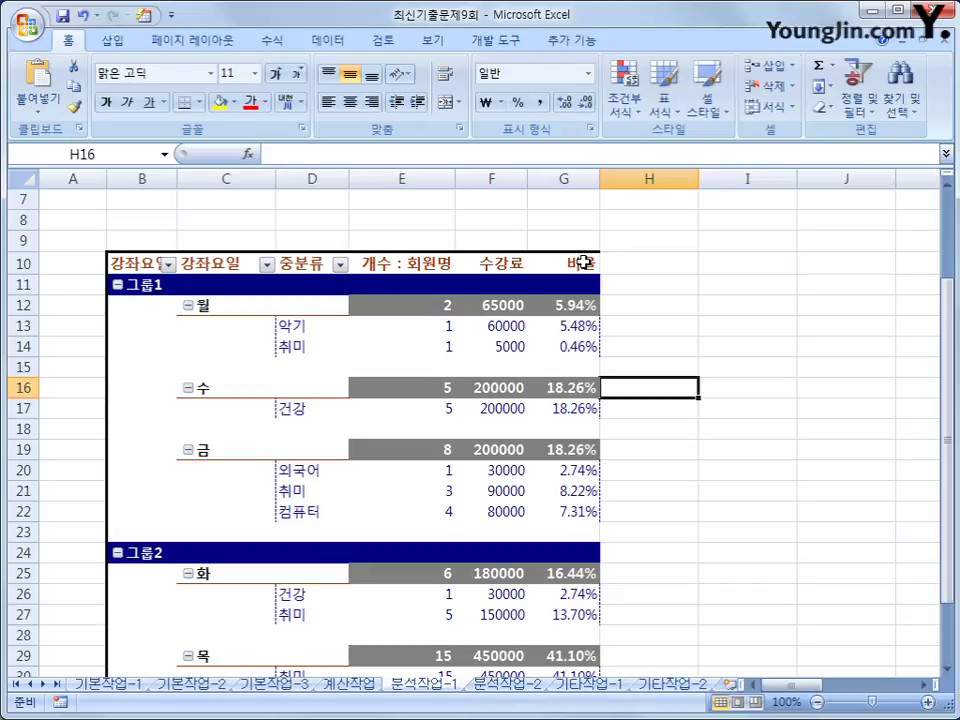
# Step: Review the formatted report down to its grand total, checking the weekdays 월, 수, 금 in 그룹1 and 화, 목 in 그룹2
pyautogui.scroll(-2, 516, 467)
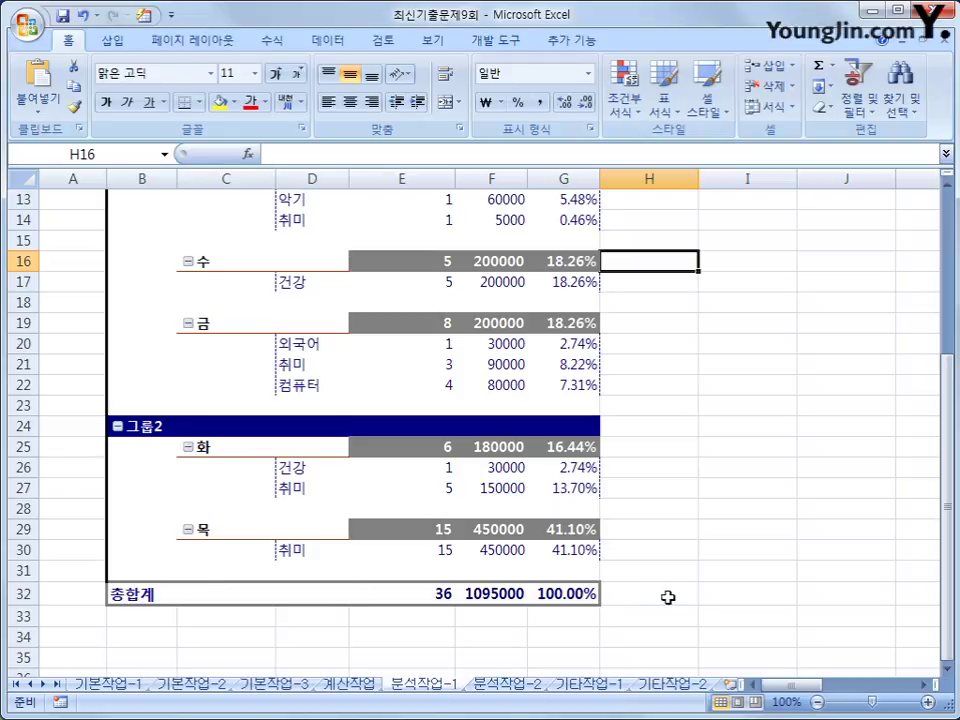
pyautogui.scroll(2, 668, 597)
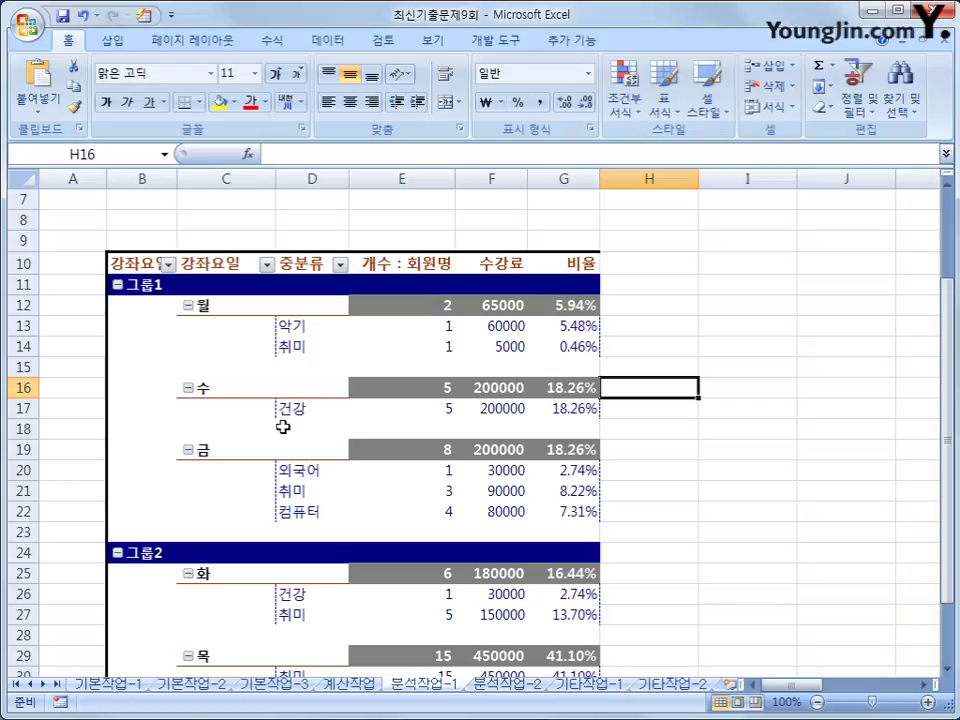
pyautogui.click(205, 306)
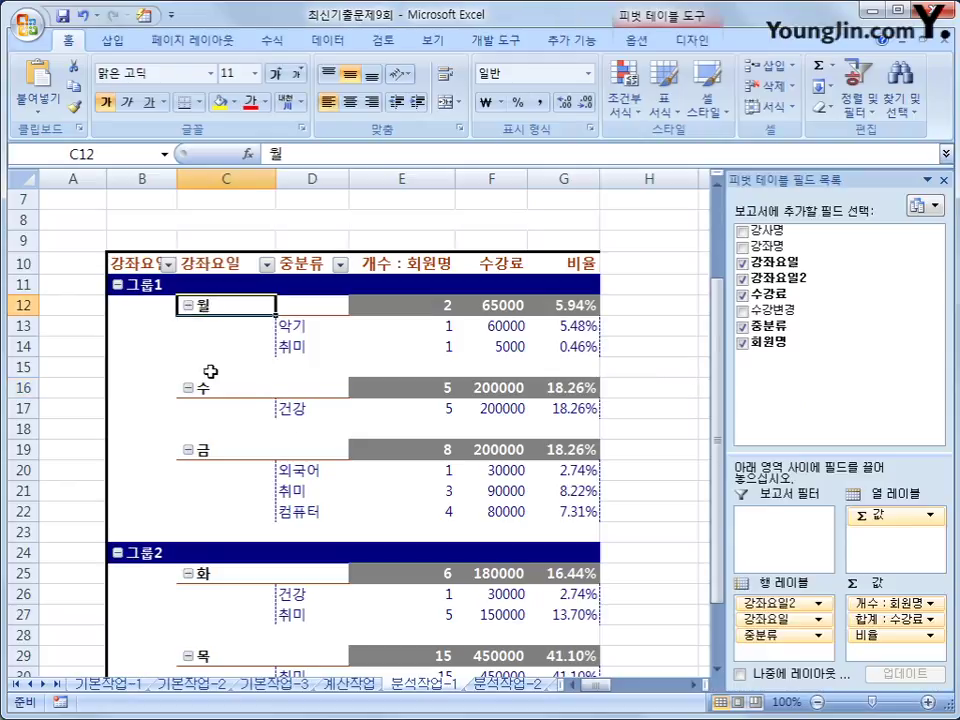
pyautogui.click(212, 388)
pyautogui.click(216, 452)
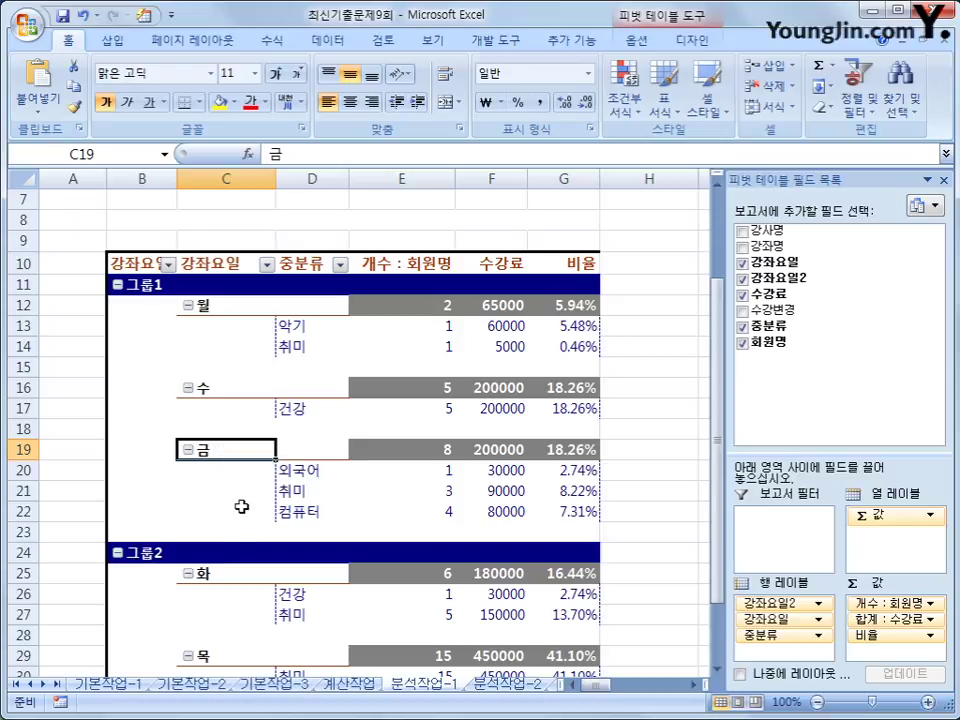
pyautogui.click(214, 574)
pyautogui.click(222, 660)
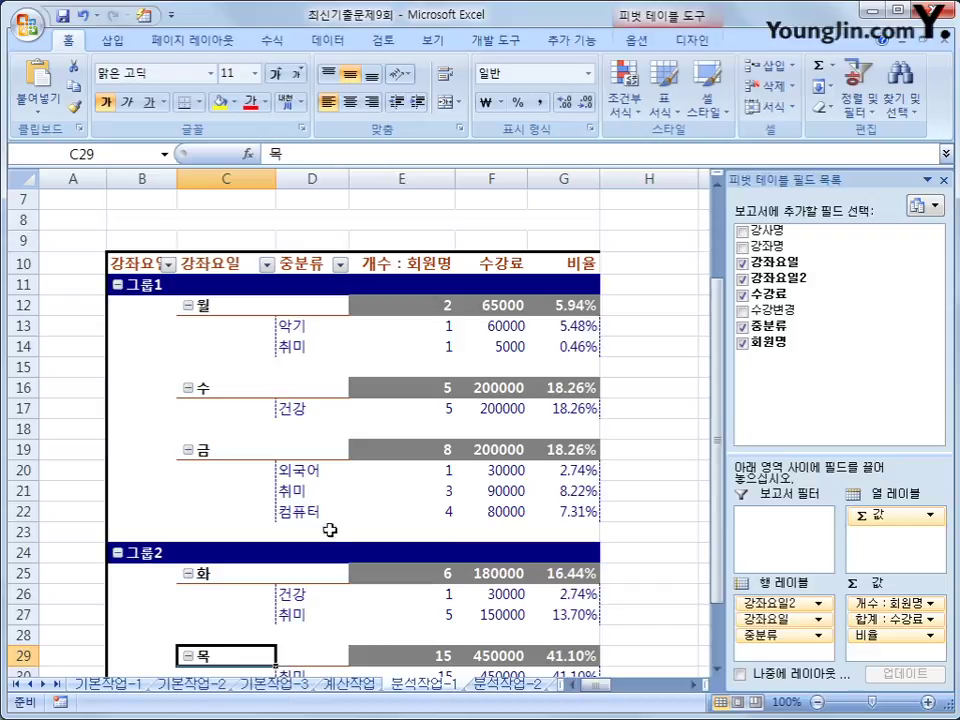
# Step: Hide the pivot table's expand/collapse (+/-) buttons and deselect the report
pyautogui.click(686, 40)
pyautogui.click(634, 41)
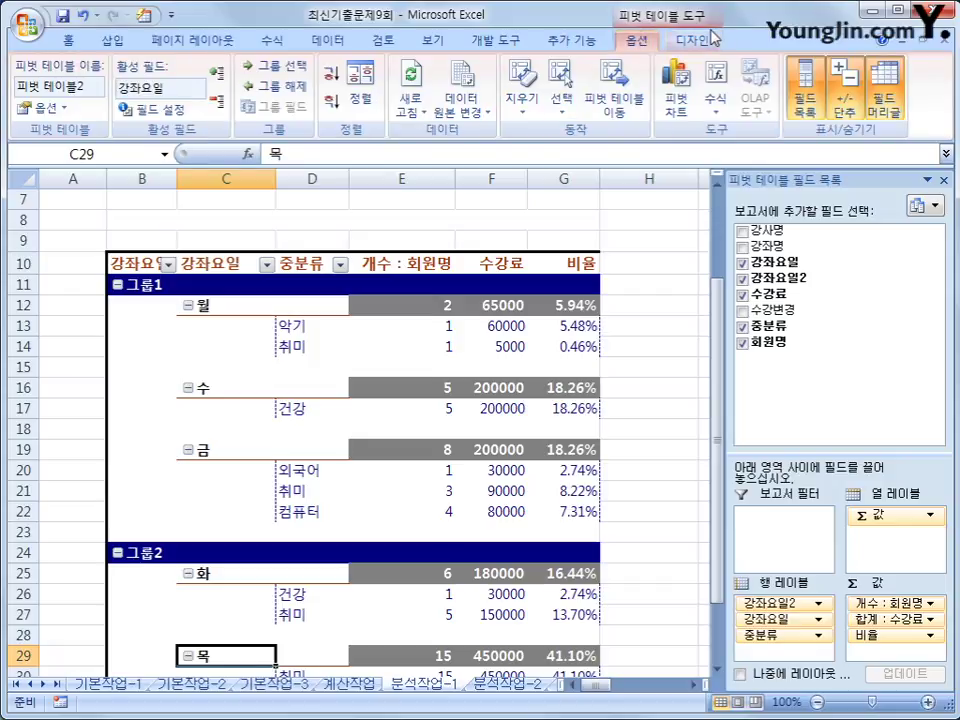
pyautogui.click(846, 112)
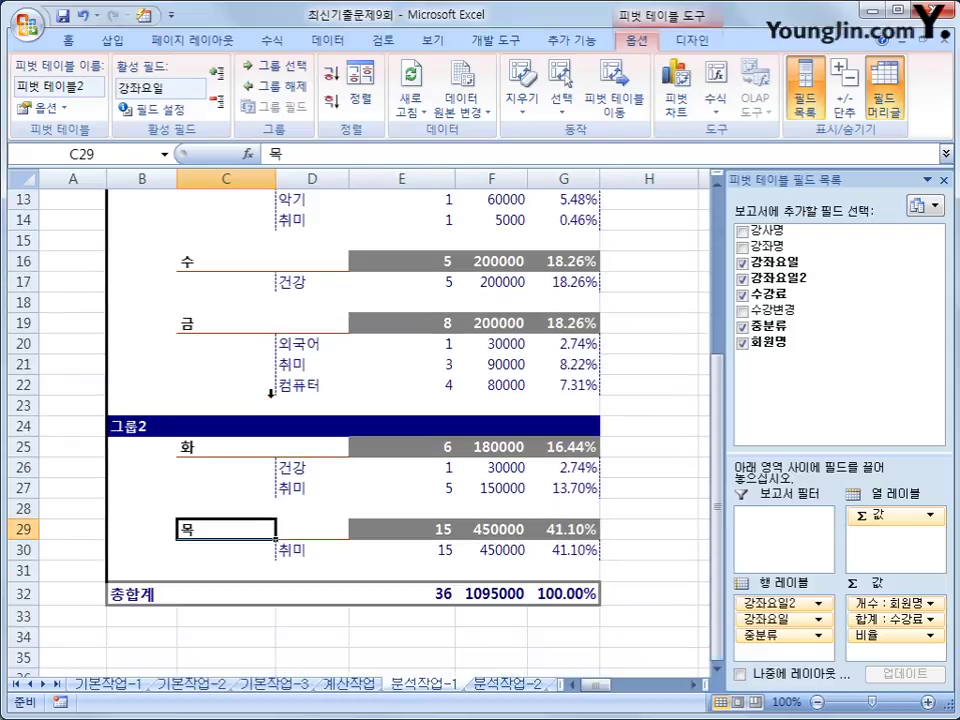
pyautogui.scroll(-2, 270, 395)
pyautogui.click(643, 450)
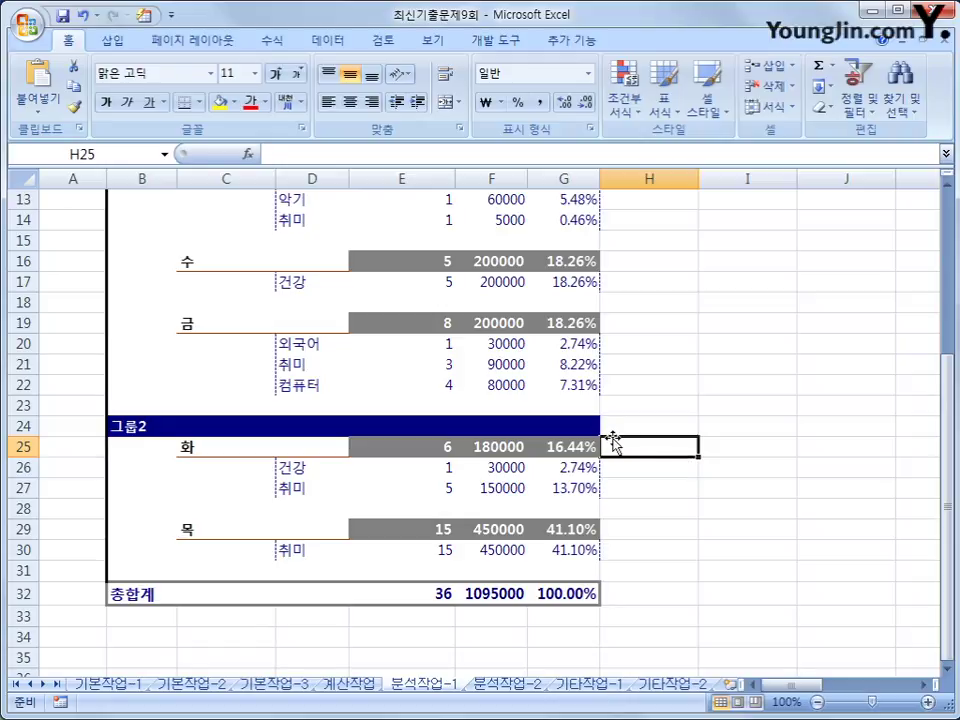
pyautogui.moveTo(576, 486)
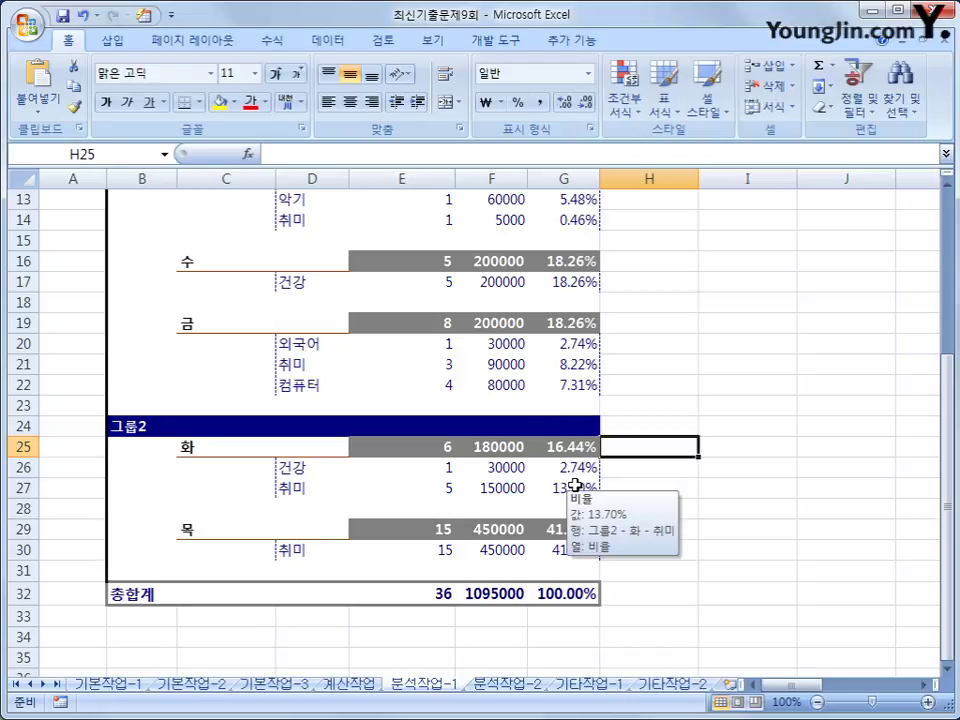
# Step: On the 분석작업-2 sheet, start recording a macro named 과목수강료할인, stored in the current workbook
pyautogui.click(505, 684)
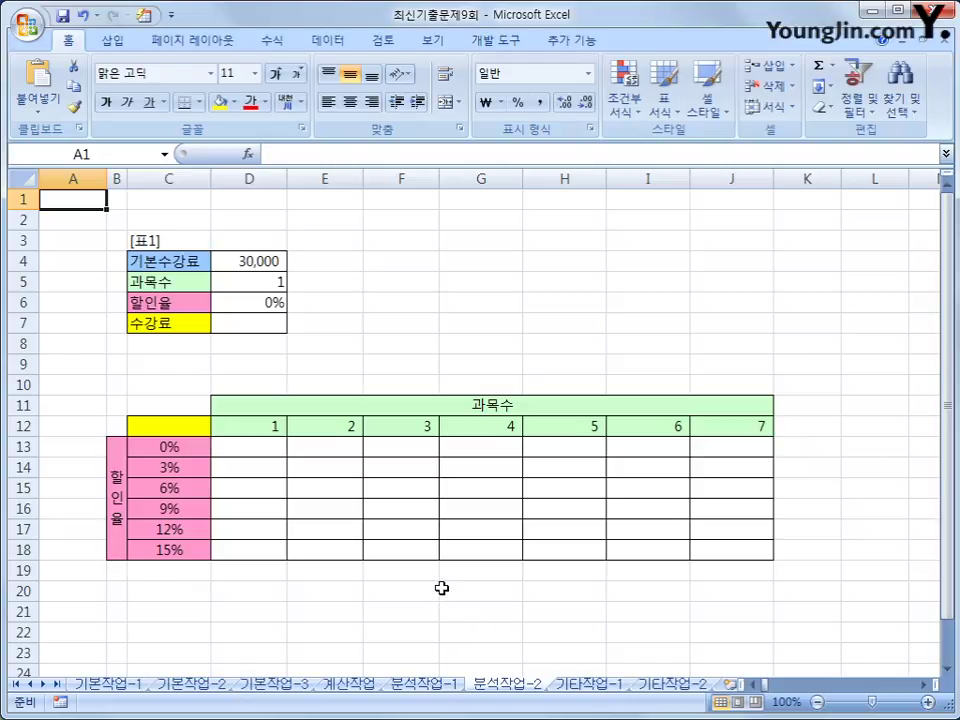
pyautogui.click(394, 197)
pyautogui.click(567, 225)
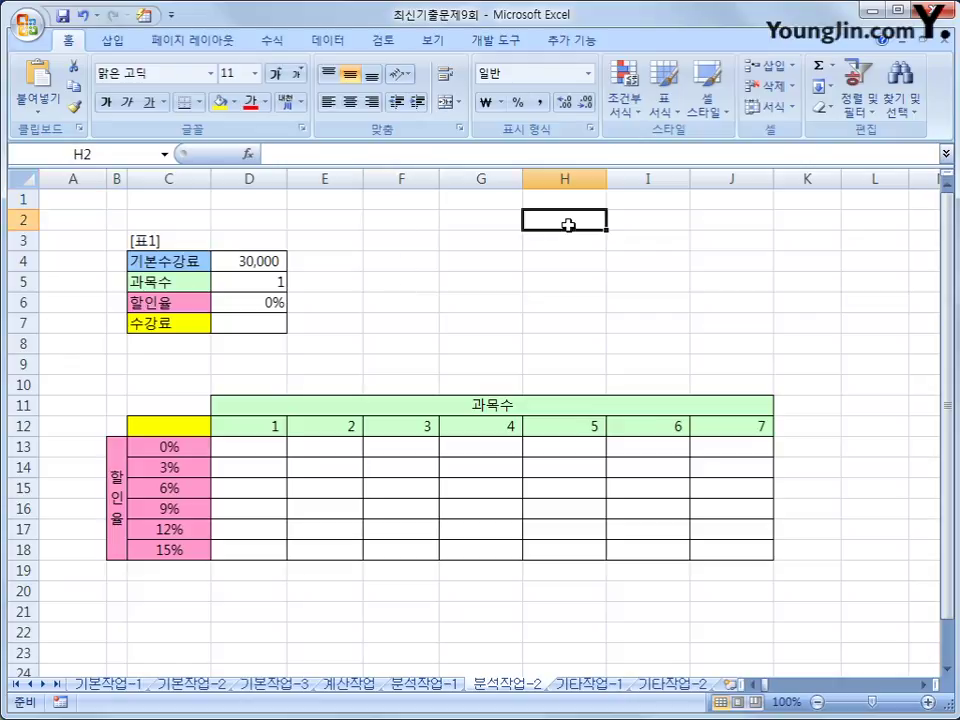
pyautogui.click(497, 40)
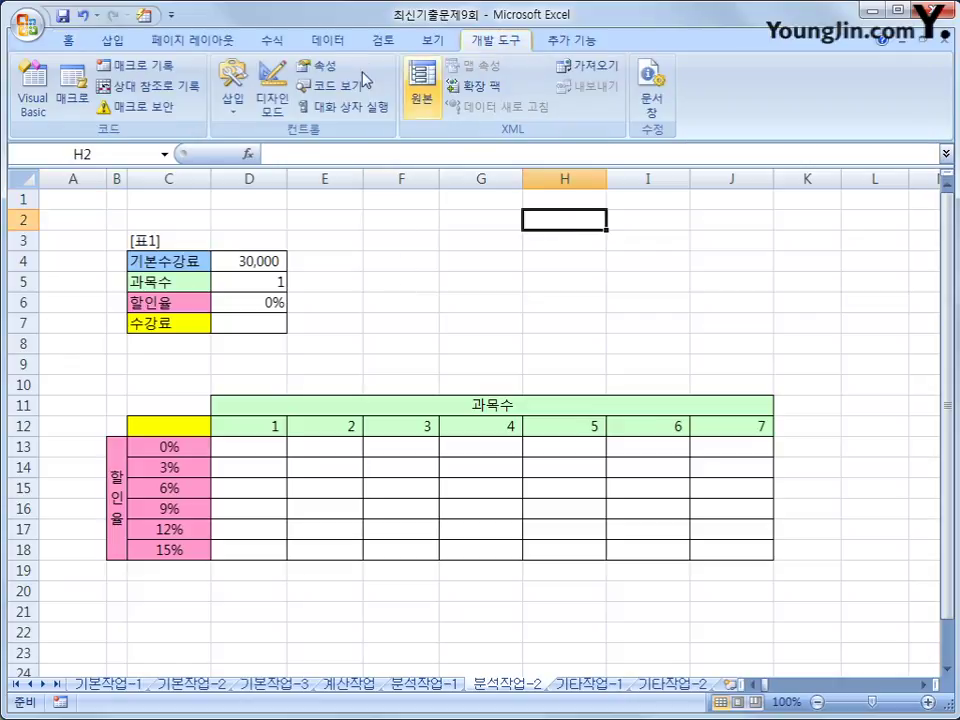
pyautogui.click(145, 68)
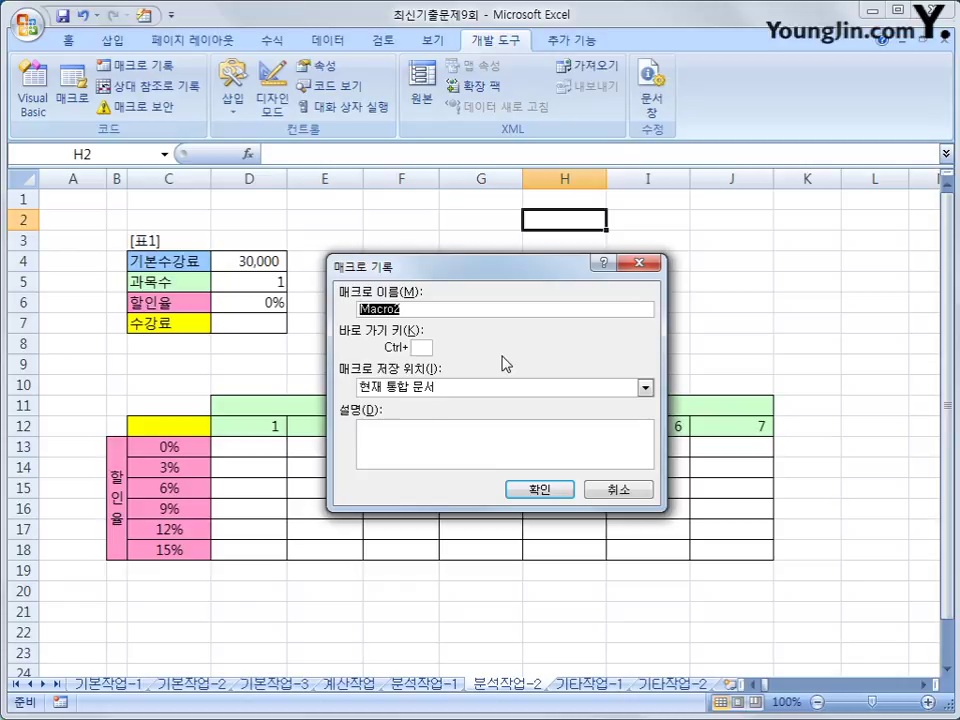
pyautogui.write('과목수강료')
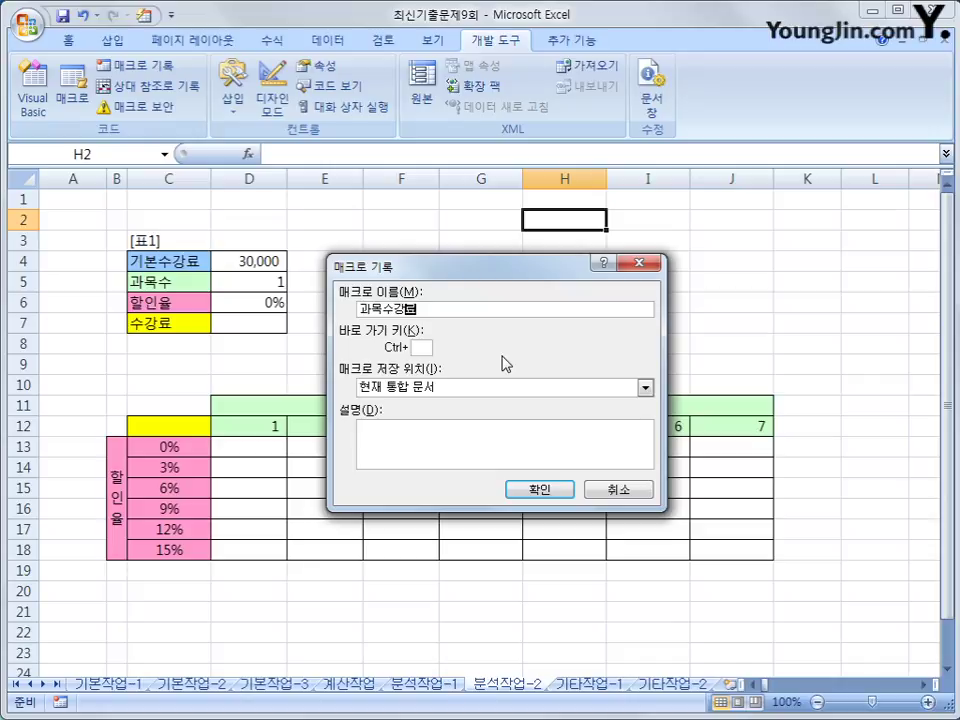
pyautogui.write('할인')
pyautogui.click(540, 489)
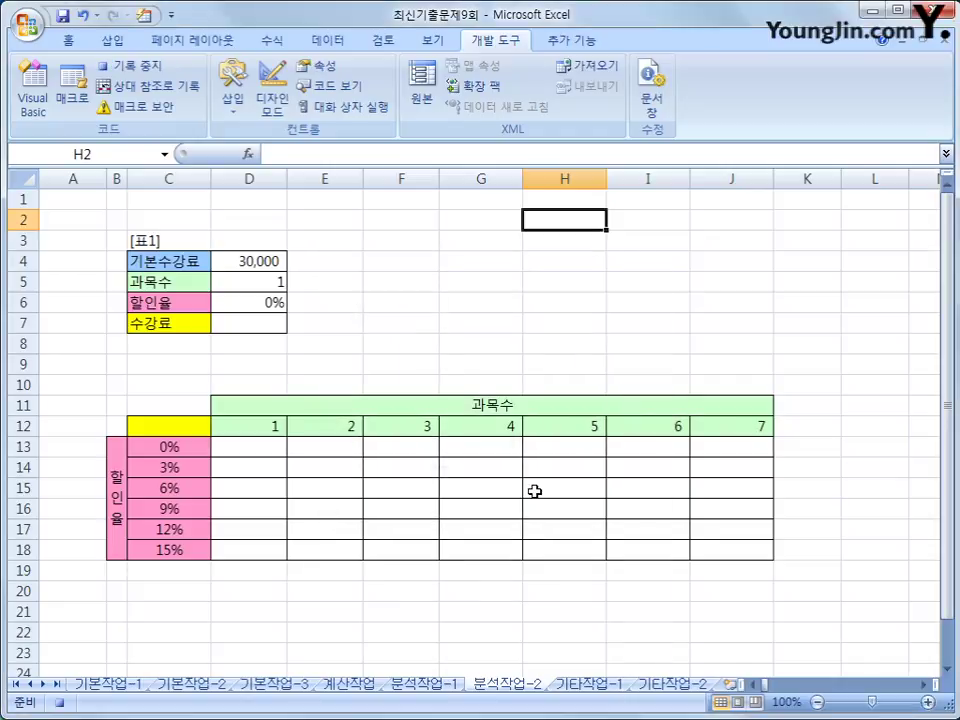
# Step: Calculate 수강료 in cell D7 with the formula =D4*D5*(1-D6)
pyautogui.click(263, 323)
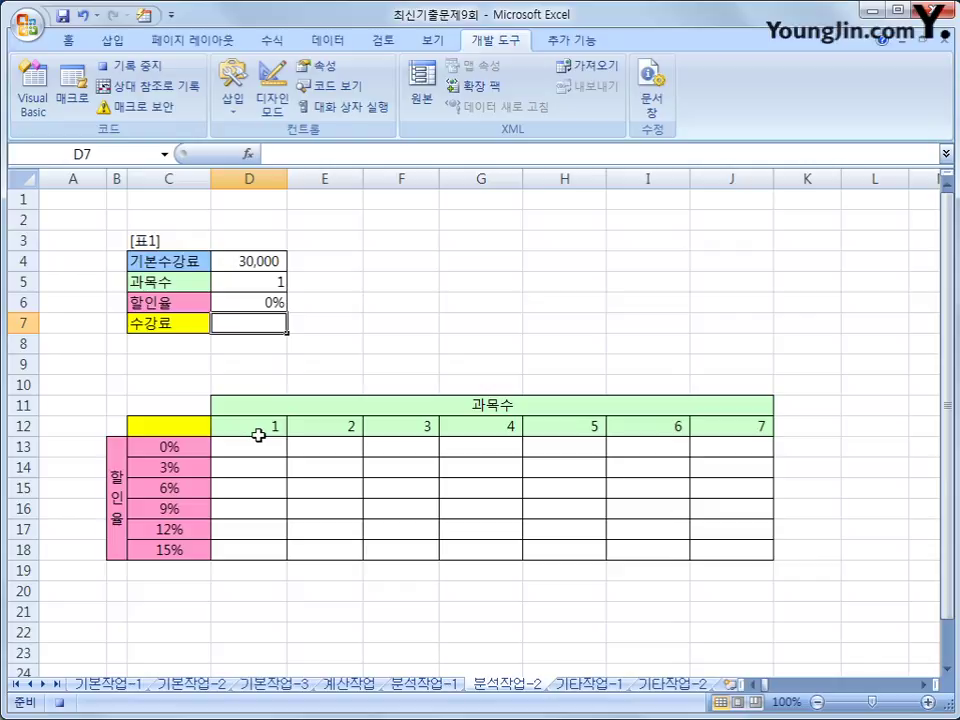
pyautogui.write('=')
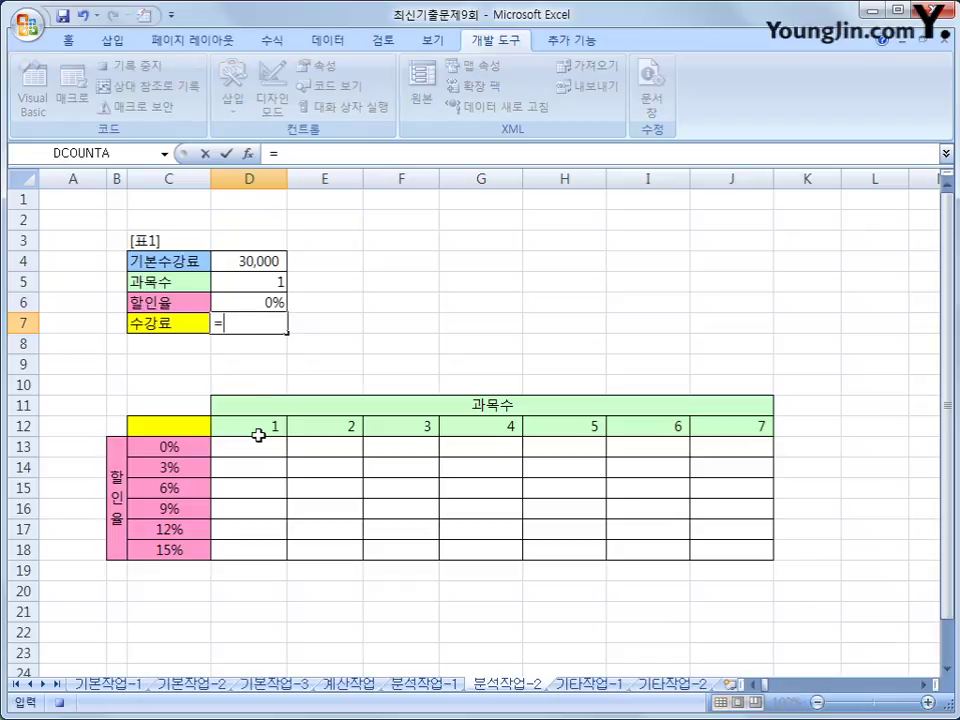
pyautogui.click(258, 262)
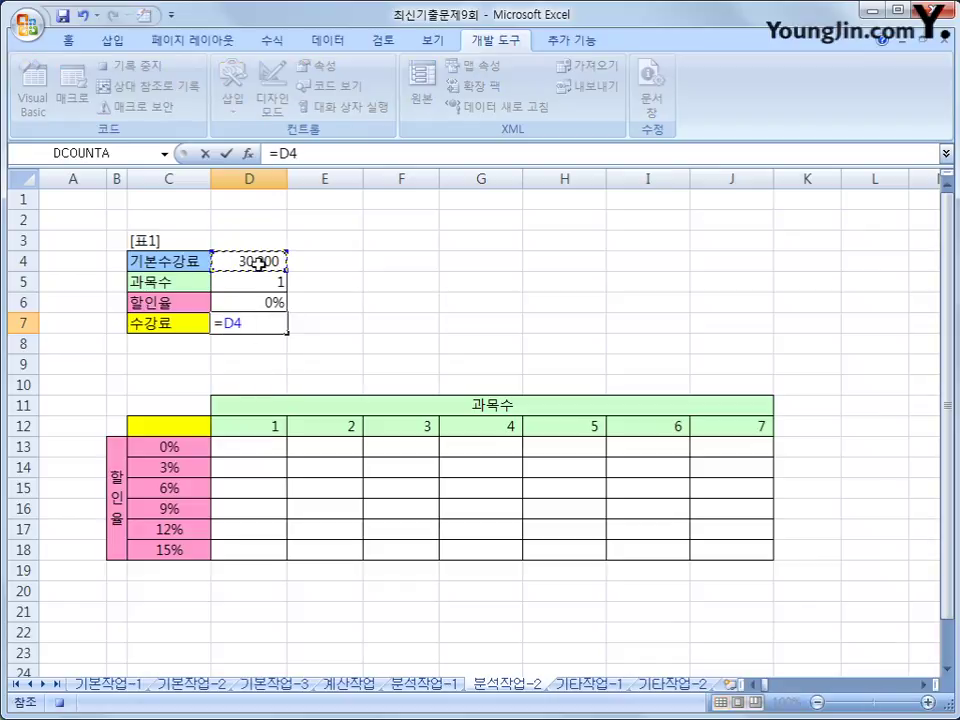
pyautogui.write('*')
pyautogui.click(259, 283)
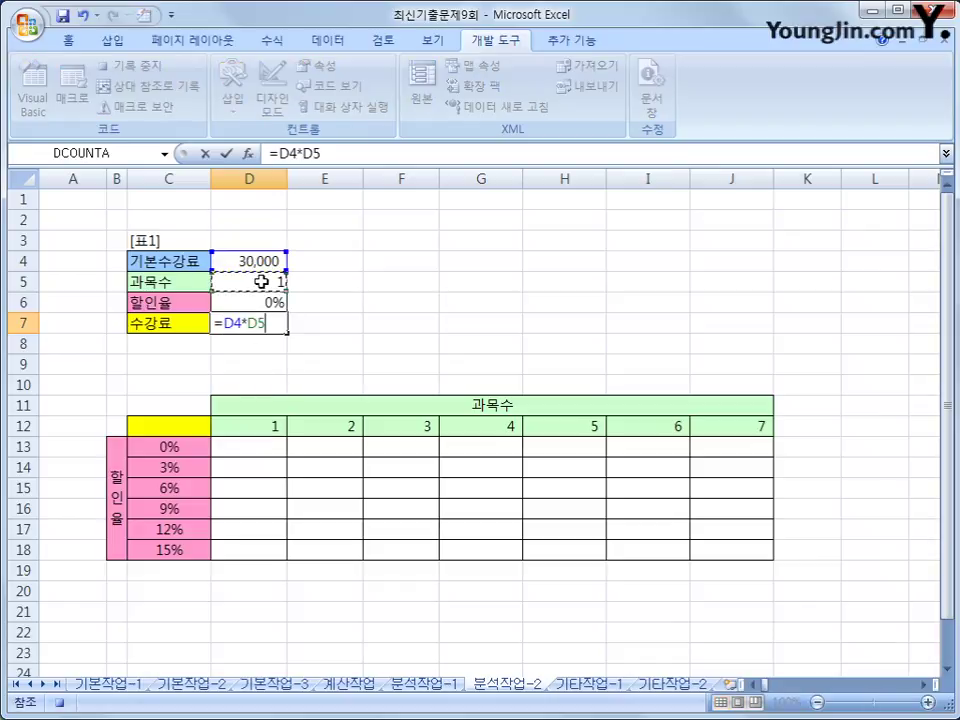
pyautogui.write('*')
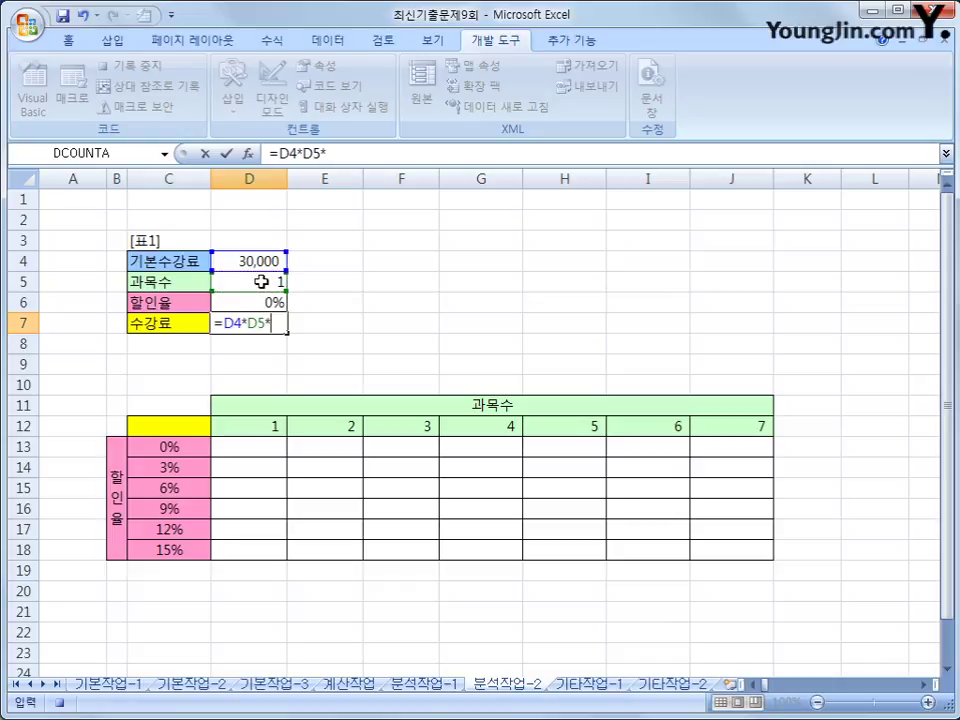
pyautogui.write('(1-')
pyautogui.click(257, 302)
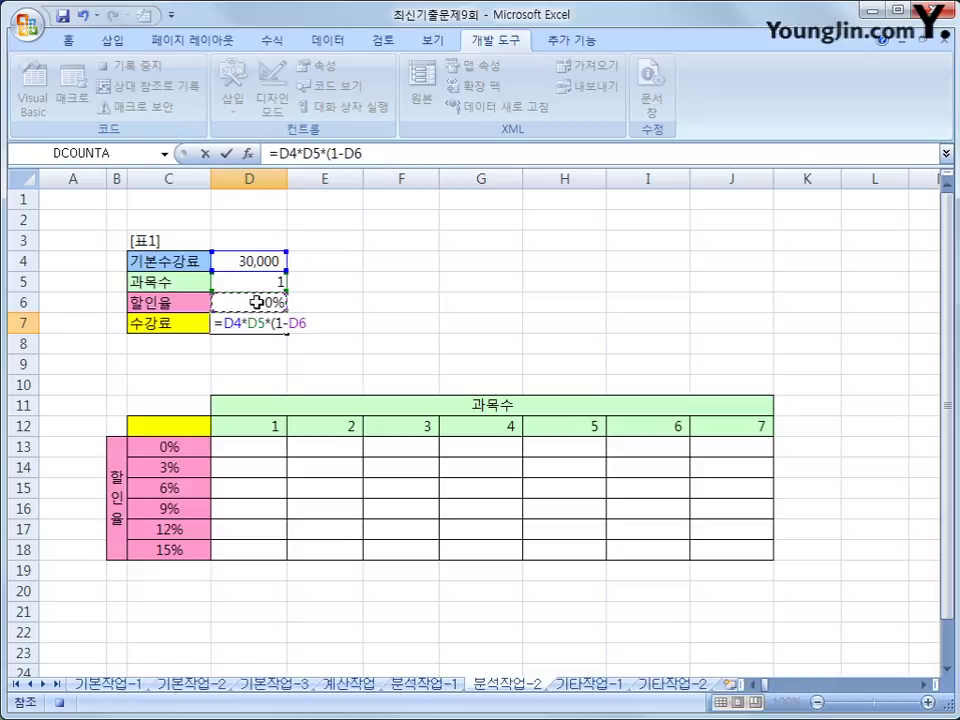
pyautogui.write(')')
pyautogui.press('Return')
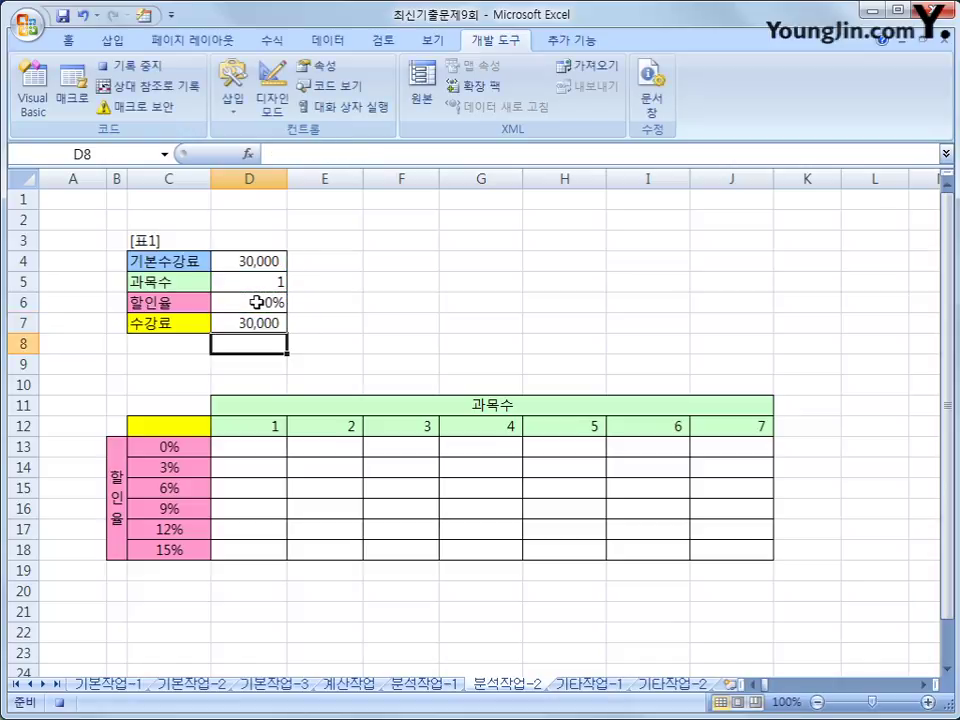
pyautogui.click(255, 323)
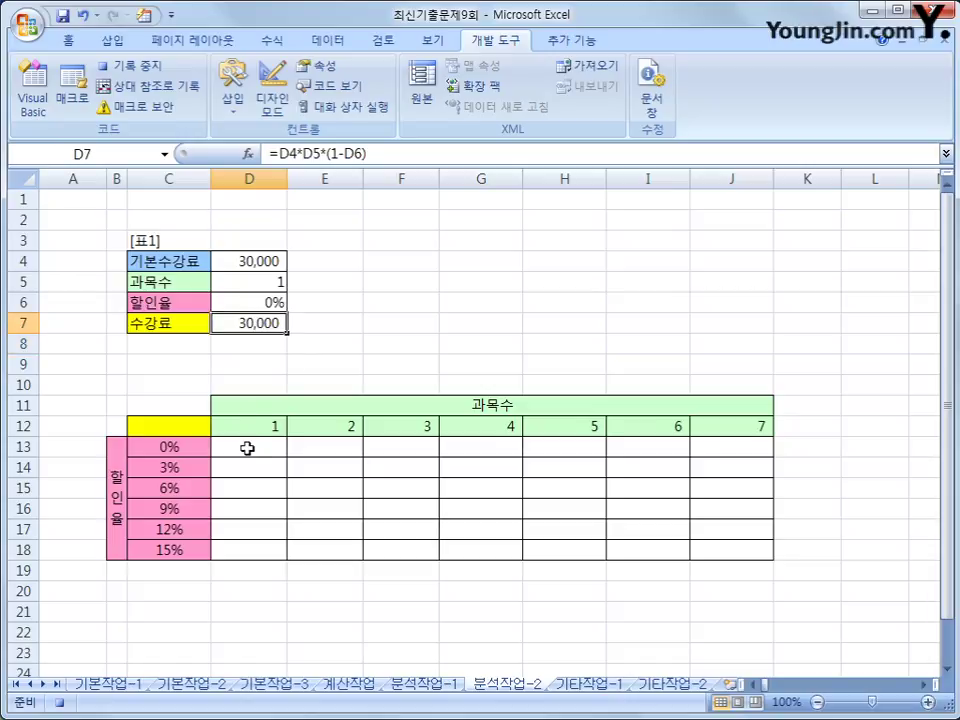
# Step: Link the yellow corner cell C12 of the lower table to the 수강료 result with the formula =D7
pyautogui.click(163, 429)
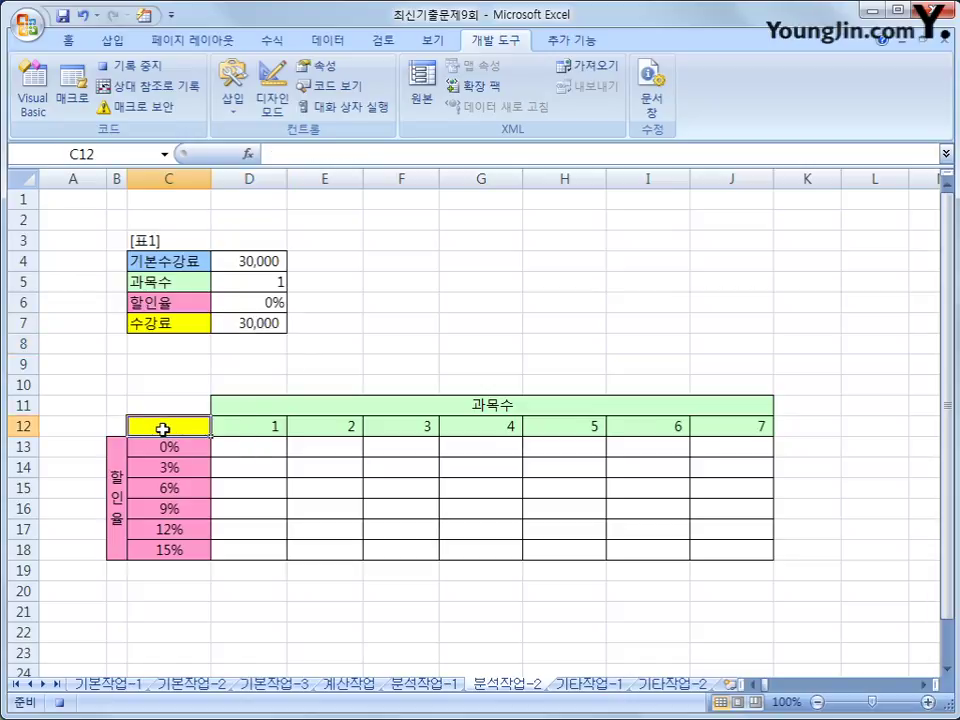
pyautogui.moveTo(225, 422); pyautogui.dragTo(723, 425)
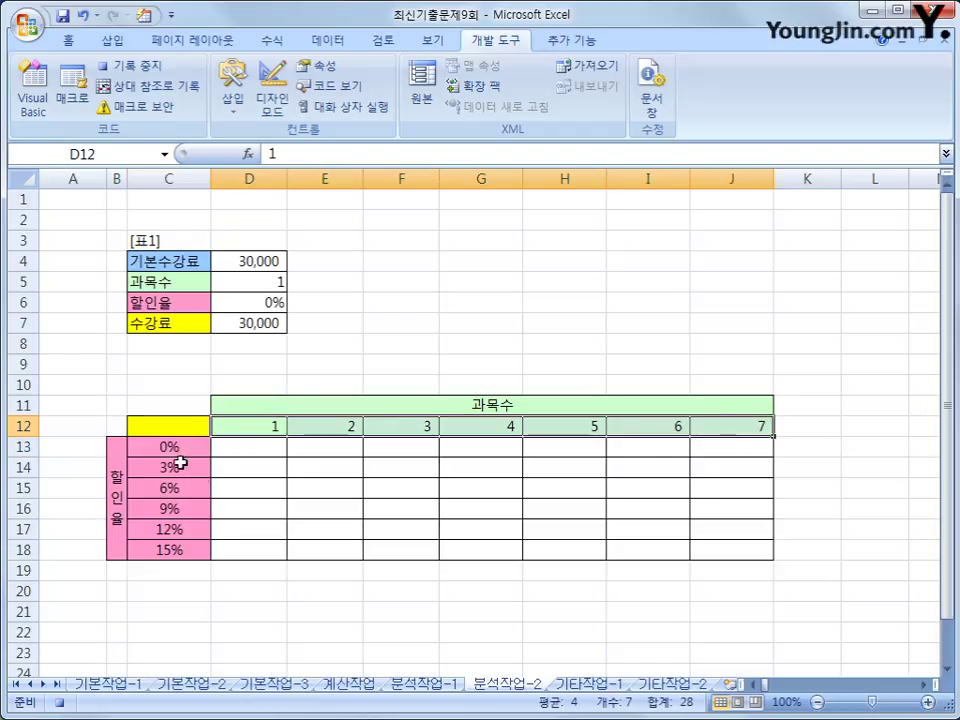
pyautogui.moveTo(180, 452); pyautogui.dragTo(187, 548)
pyautogui.click(181, 428)
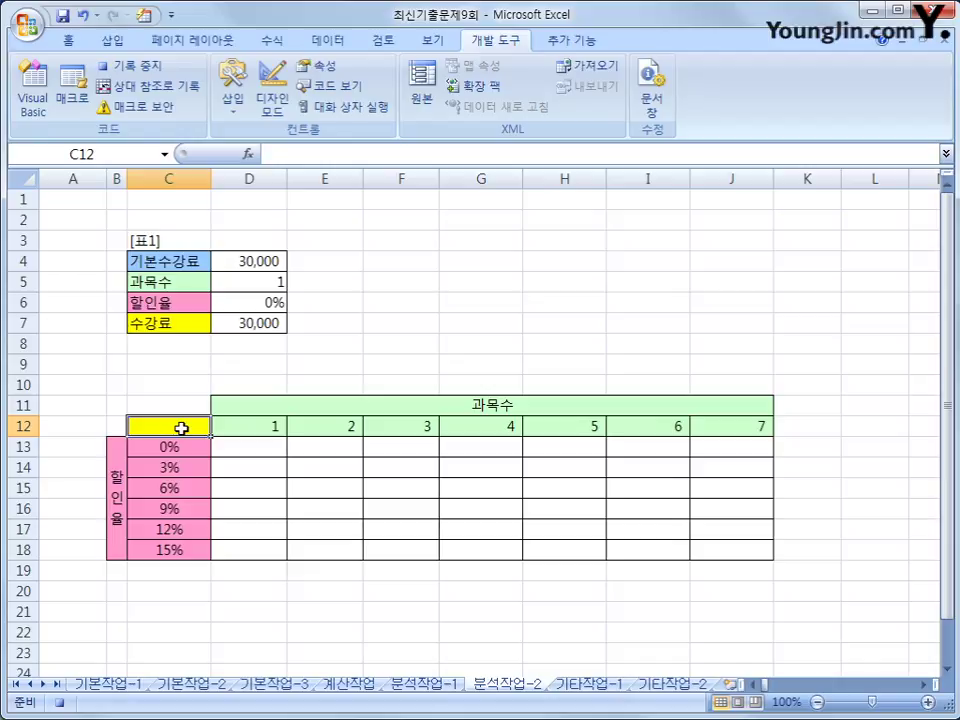
pyautogui.write('=')
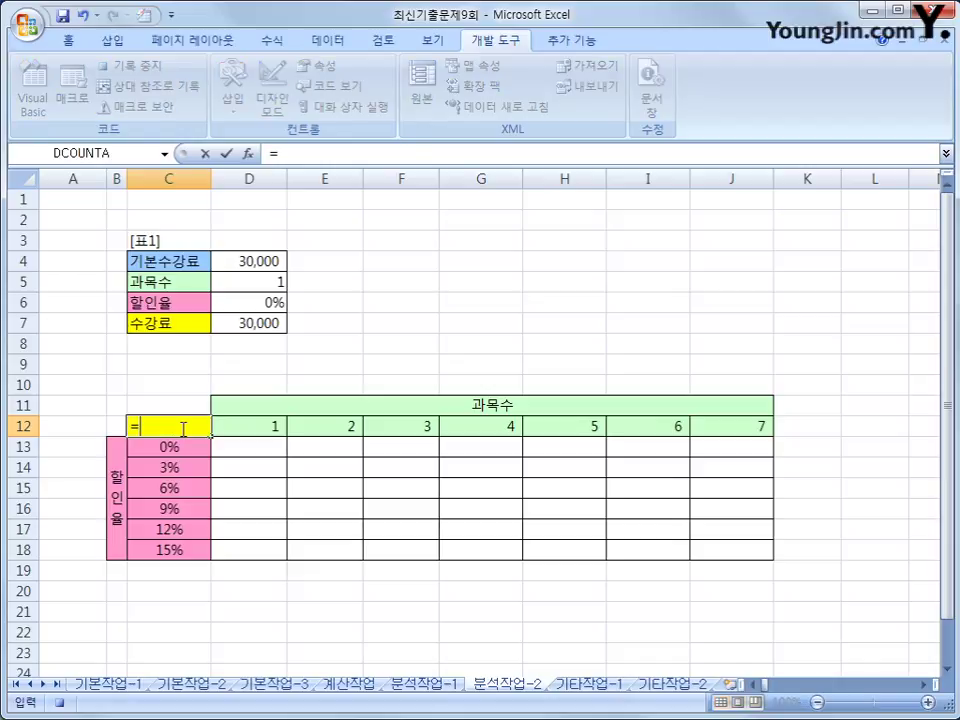
pyautogui.click(246, 320)
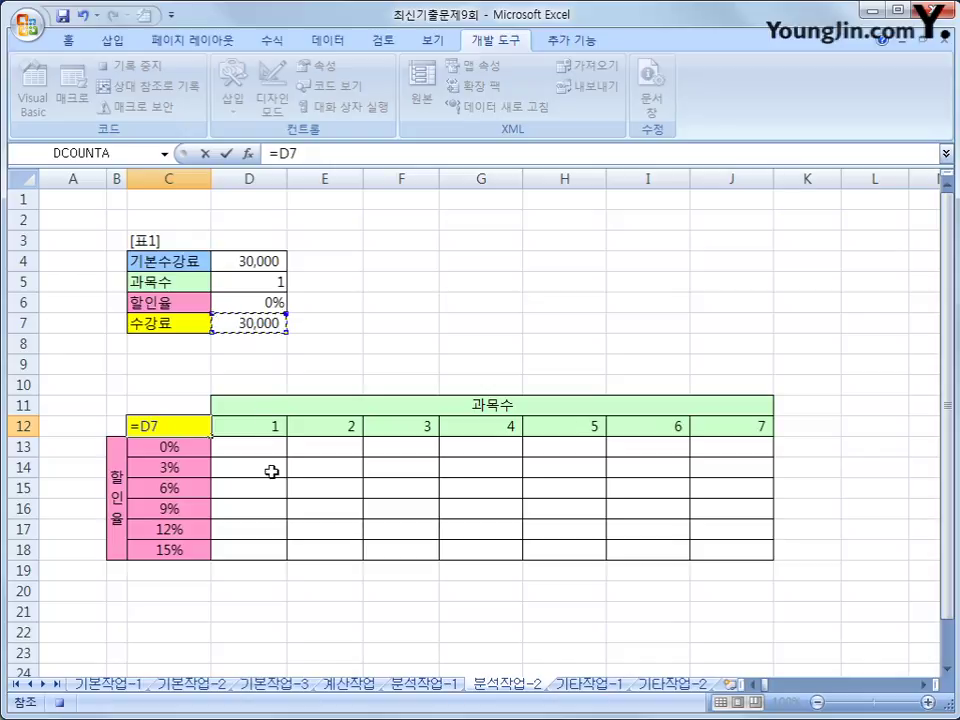
pyautogui.press('Return')
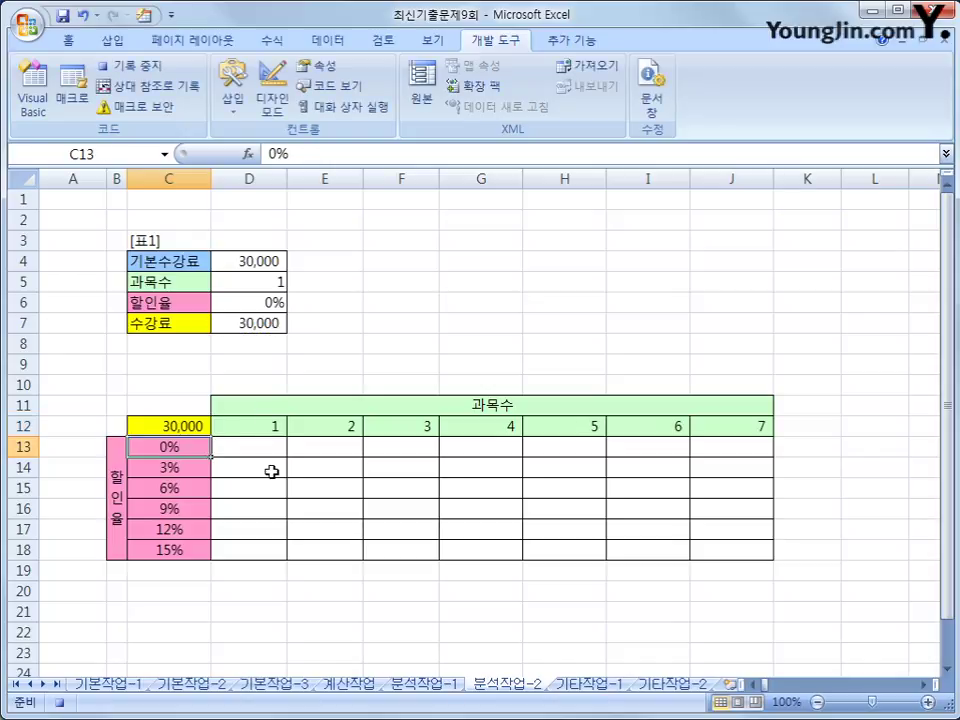
# Step: Check the extent of the data table range, from corner cell C12 across the 과목수 row and down the 할인율 column
pyautogui.click(185, 427)
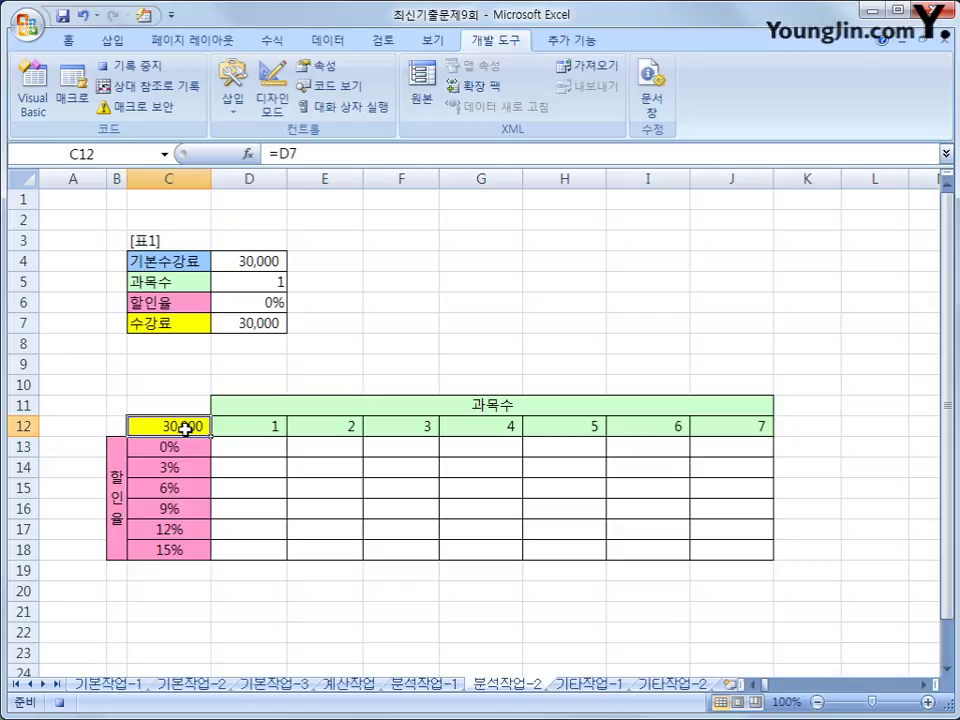
pyautogui.click(240, 428)
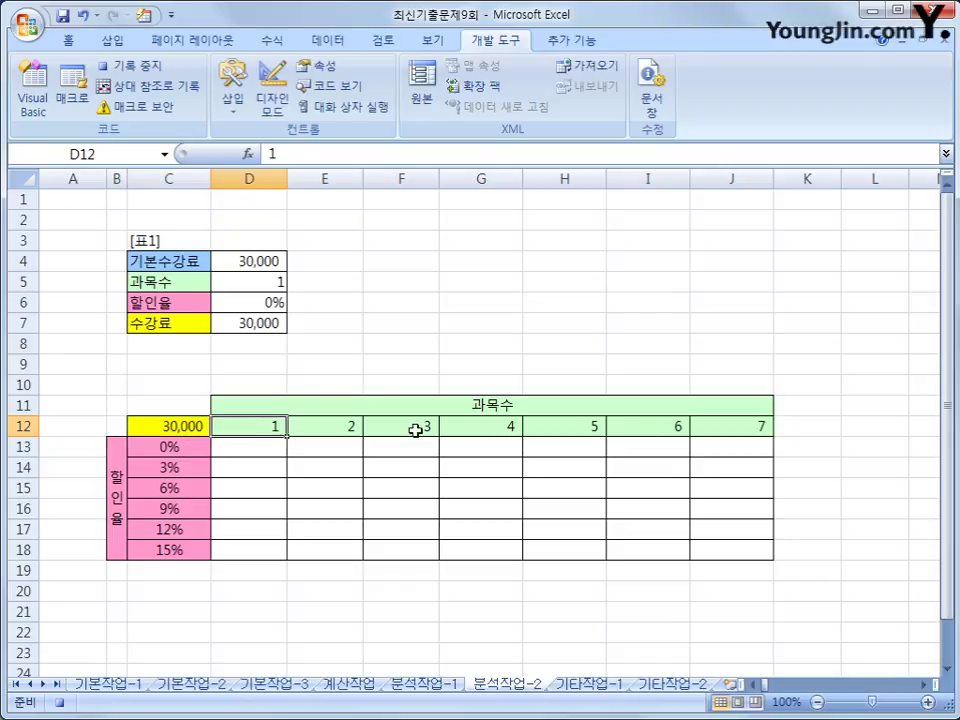
pyautogui.click(729, 430)
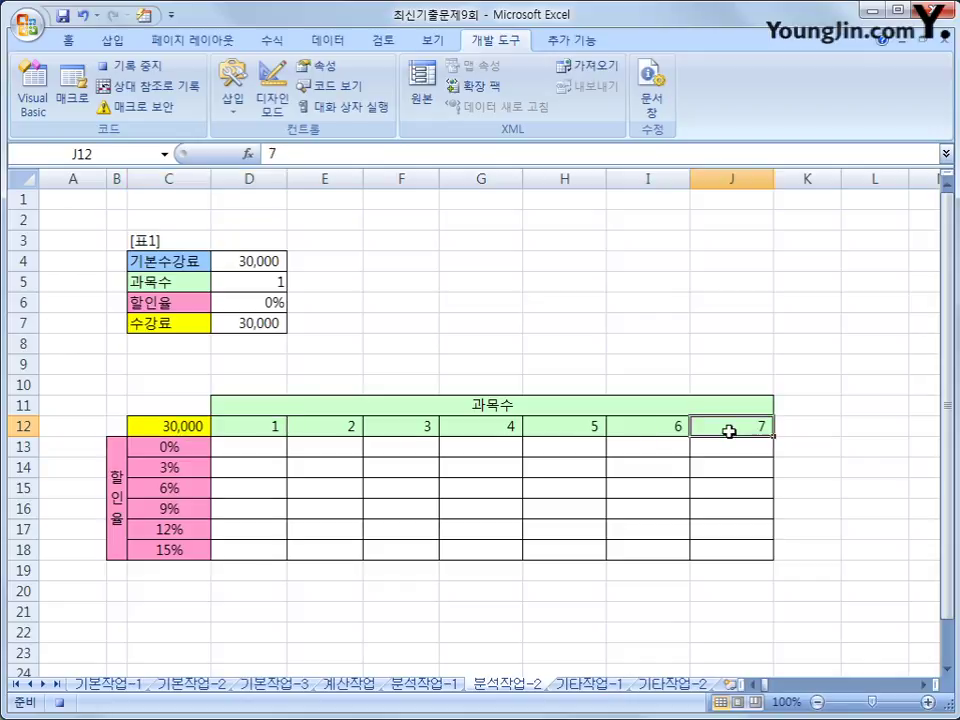
pyautogui.click(170, 448)
pyautogui.click(167, 553)
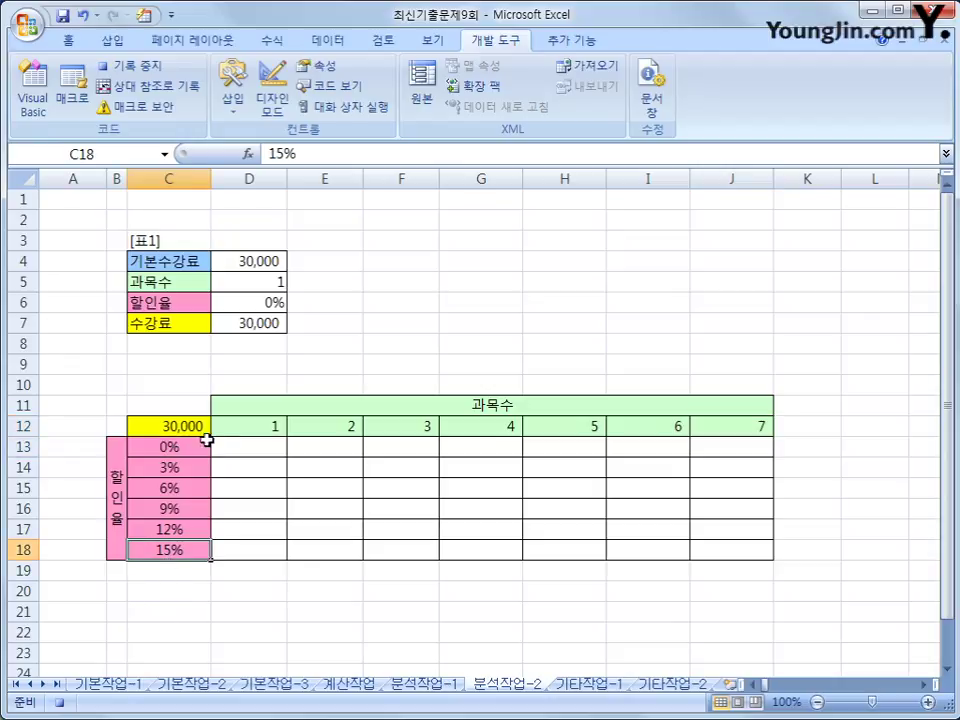
pyautogui.moveTo(193, 424); pyautogui.dragTo(719, 549)
pyautogui.click(189, 425)
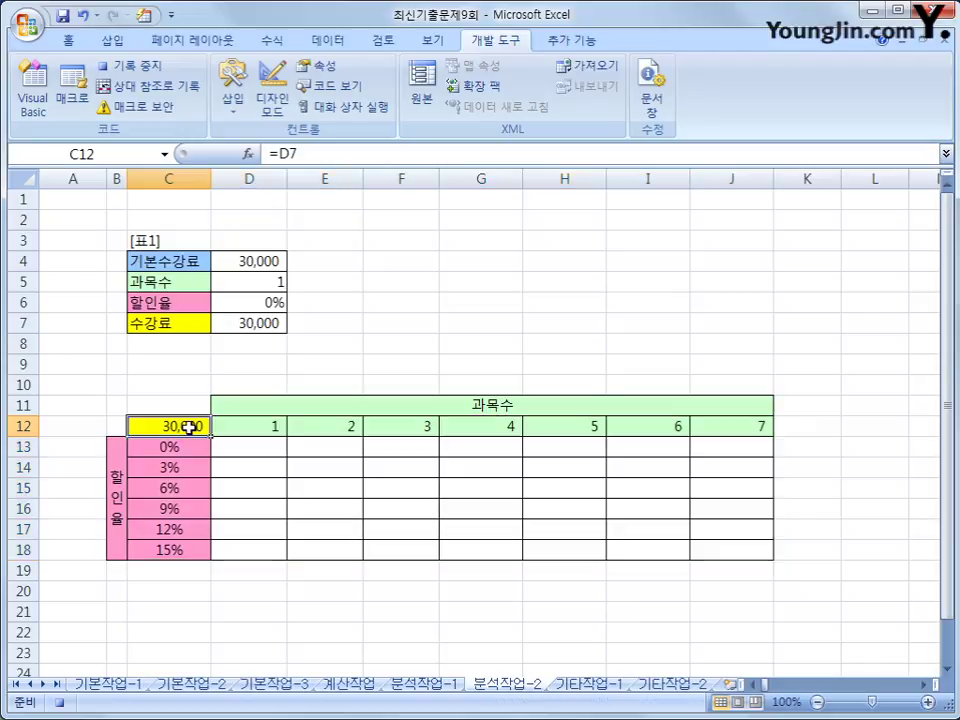
# Step: Create a two-variable data table over C12:J18 with row input cell D5 and column input cell D6
pyautogui.moveTo(189, 427); pyautogui.dragTo(716, 549)
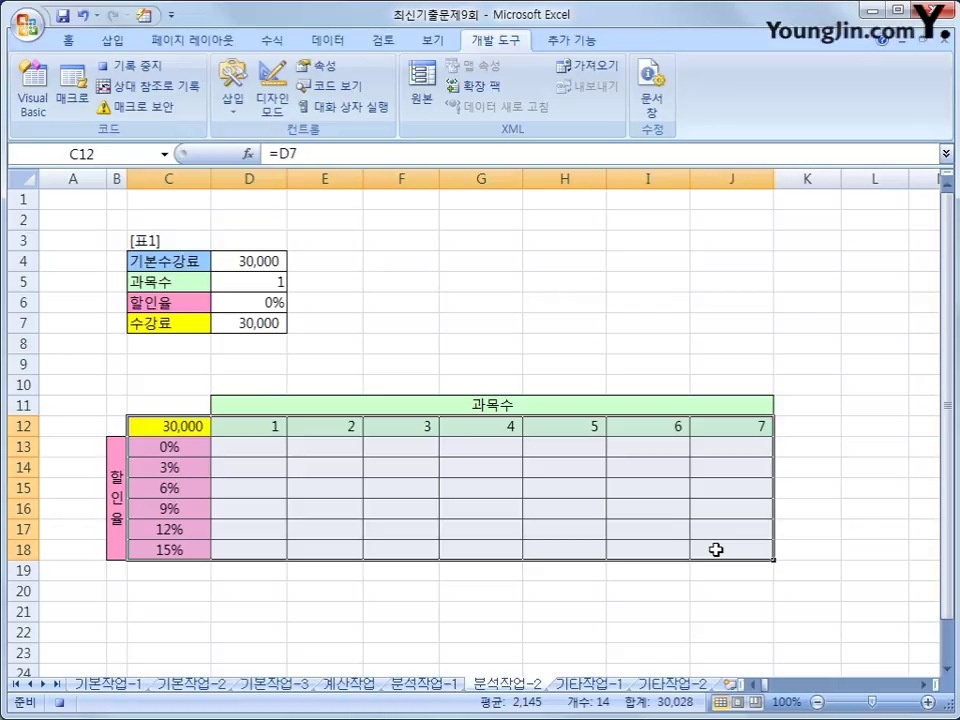
pyautogui.click(322, 42)
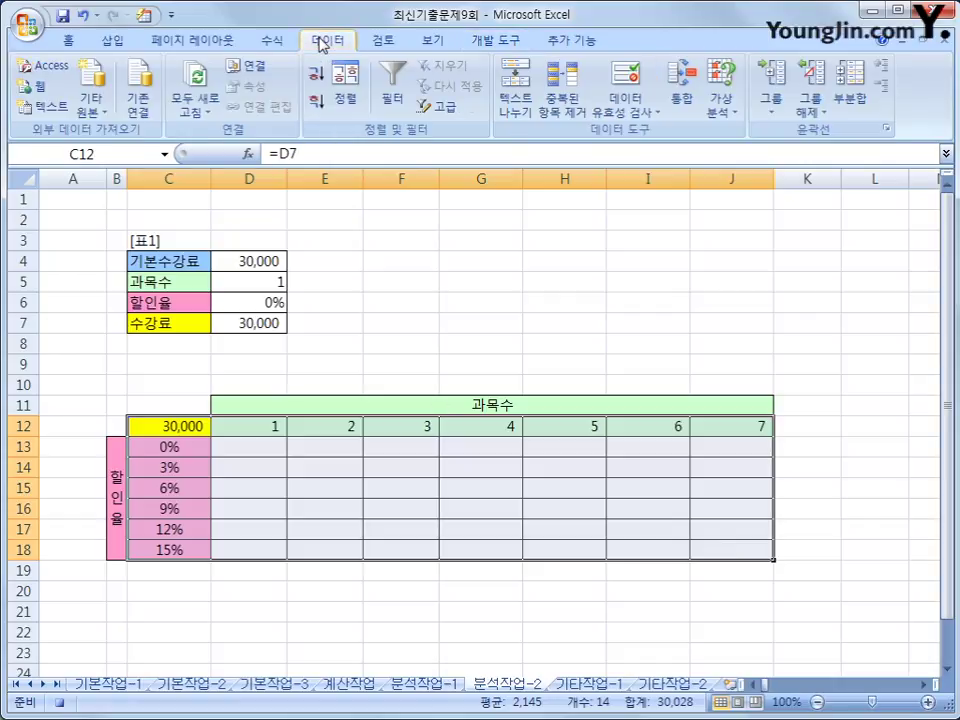
pyautogui.click(728, 118)
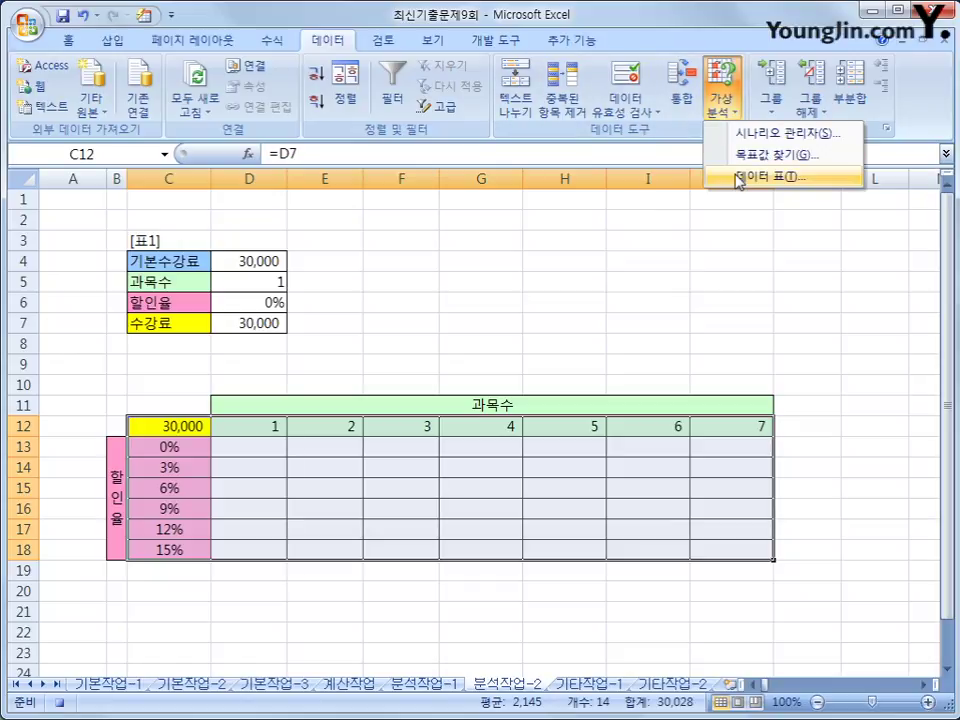
pyautogui.click(738, 175)
pyautogui.moveTo(546, 274); pyautogui.dragTo(556, 260)
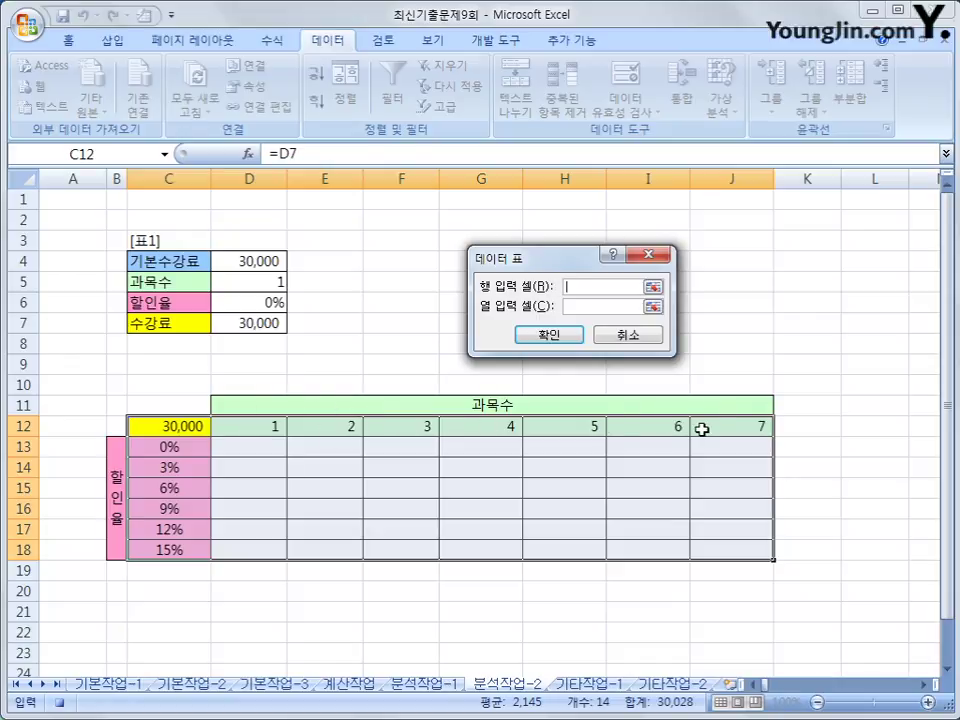
pyautogui.click(262, 281)
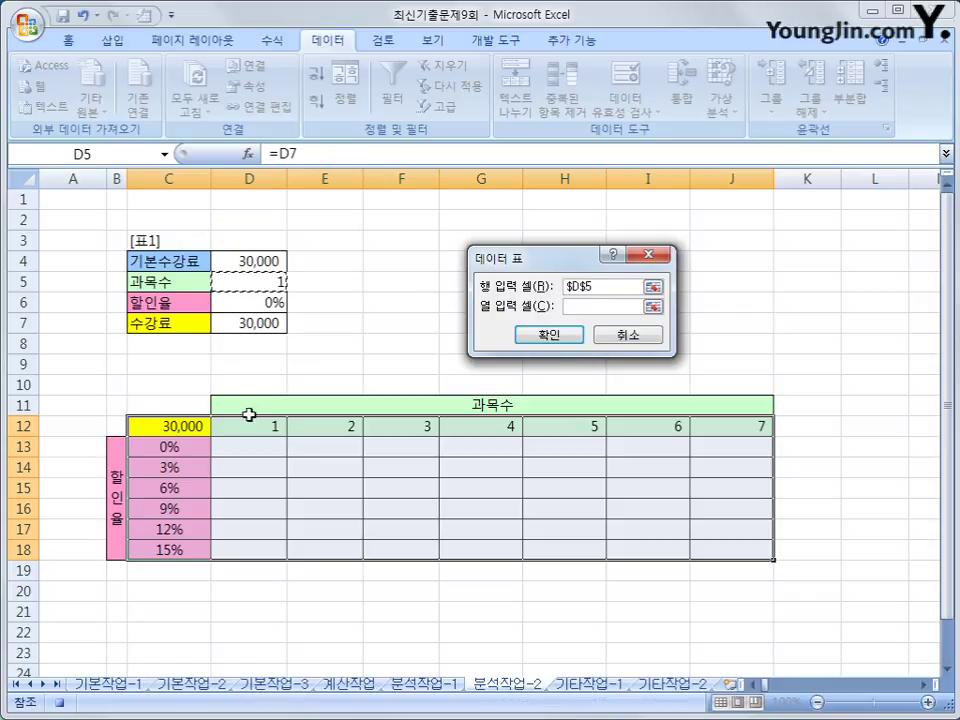
pyautogui.click(620, 305)
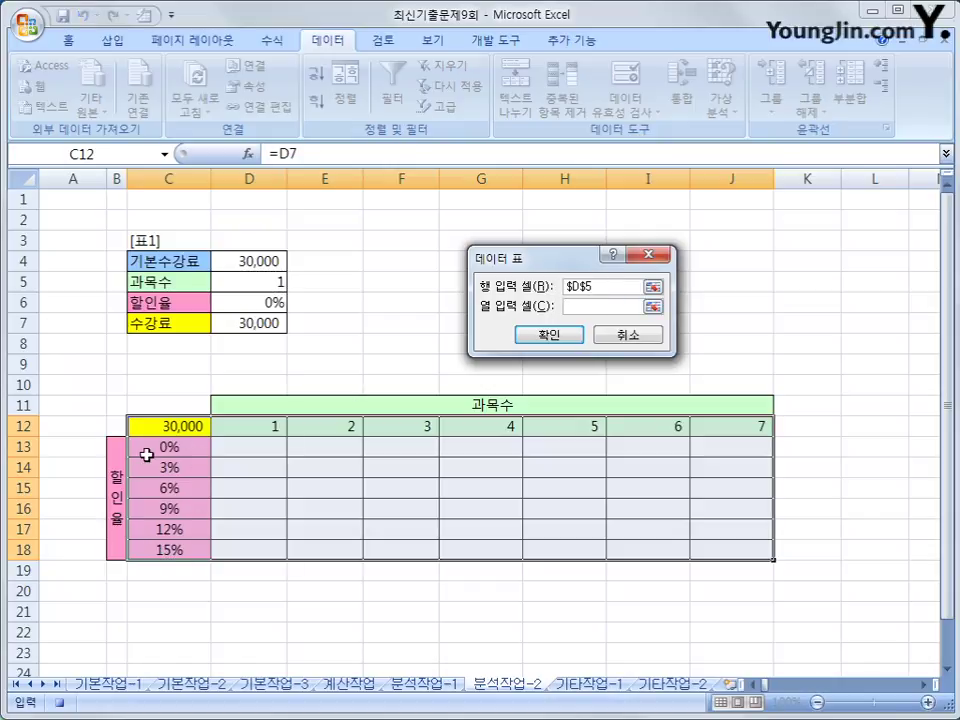
pyautogui.click(253, 304)
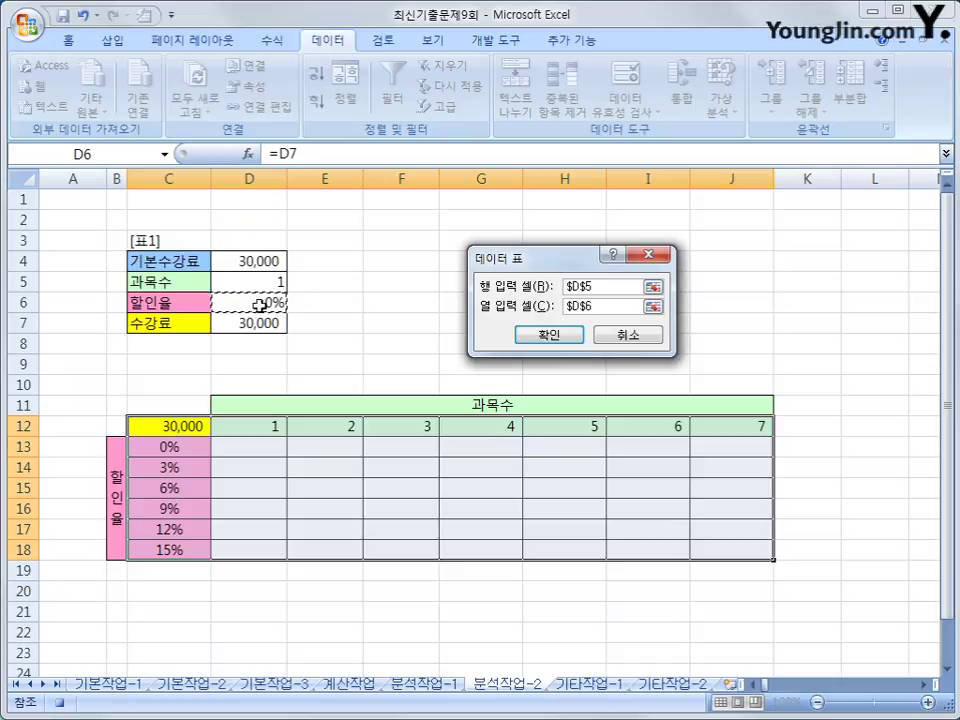
pyautogui.click(548, 334)
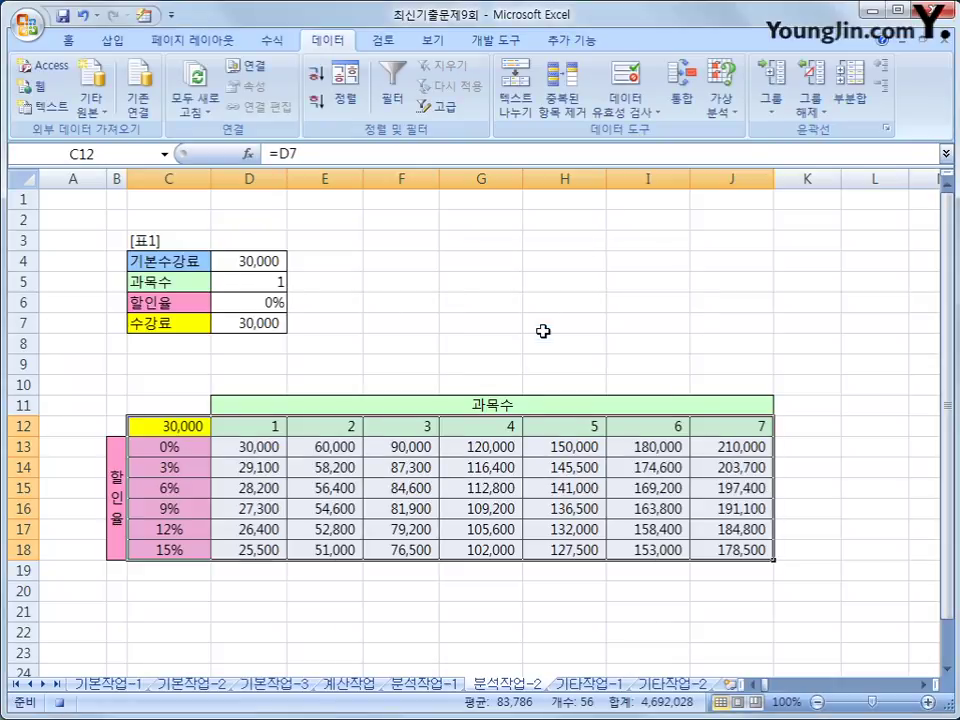
# Step: Check the formula in the data table's first and last result cells, D13 and J18, and stop recording the macro
pyautogui.click(252, 446)
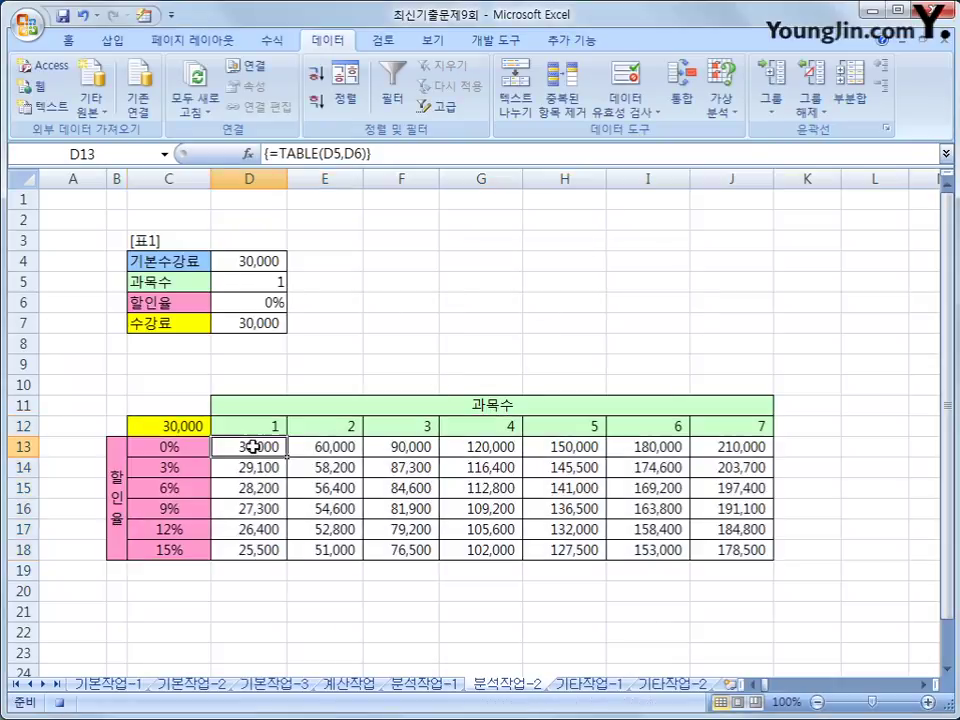
pyautogui.click(743, 550)
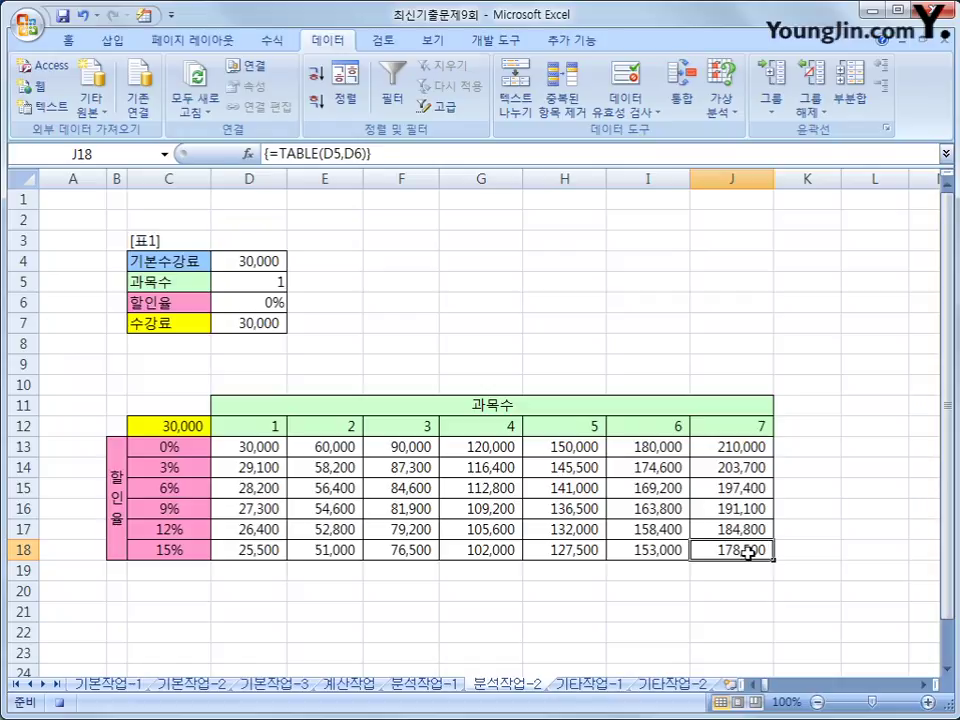
pyautogui.click(496, 40)
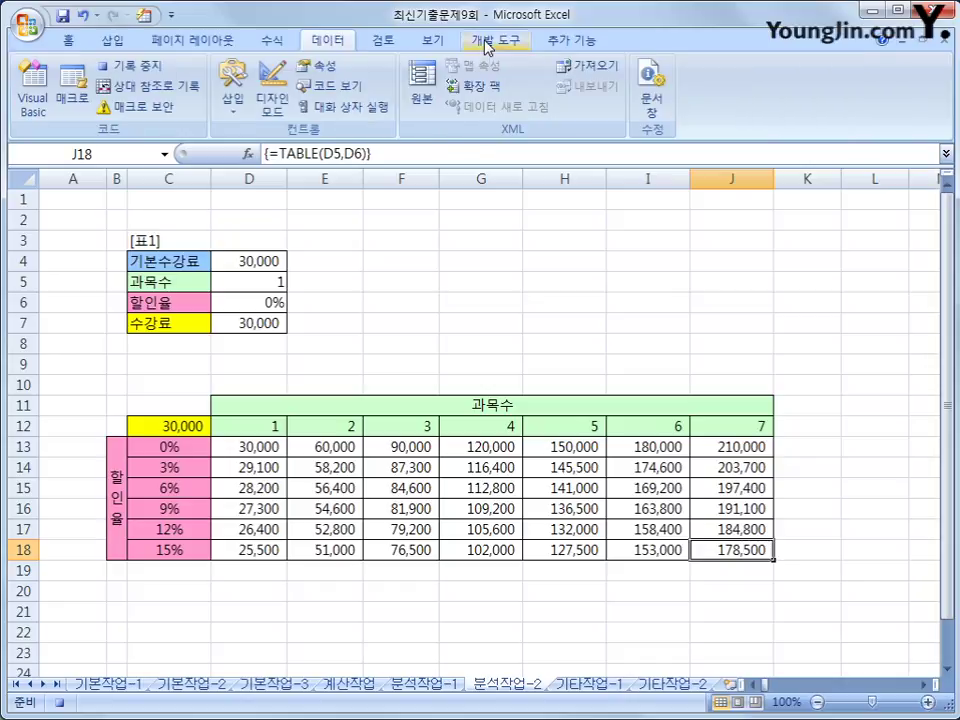
pyautogui.click(128, 65)
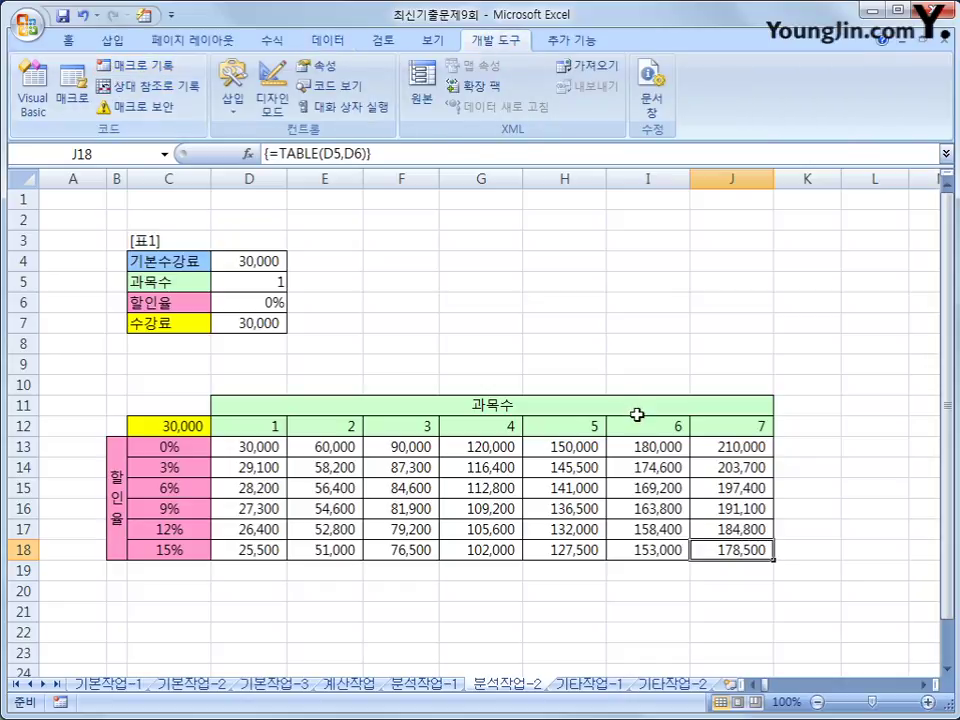
pyautogui.click(636, 342)
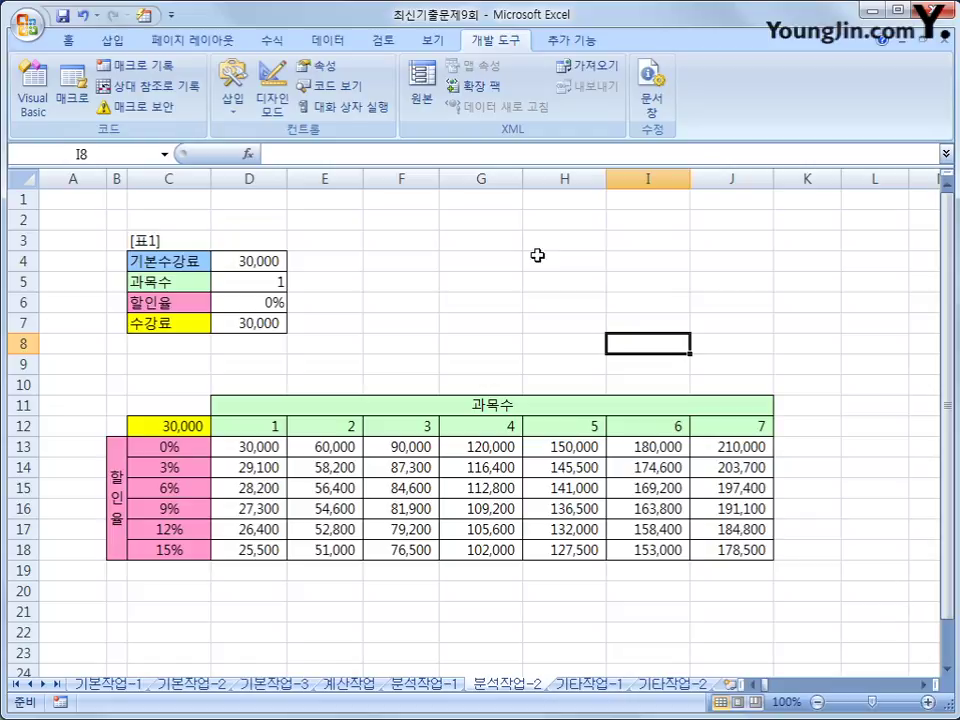
# Step: Draw a folded-corner shape about 4.5 cm wide and 1.75 cm high from F4 into column G and label it 수강료 할인
pyautogui.click(112, 42)
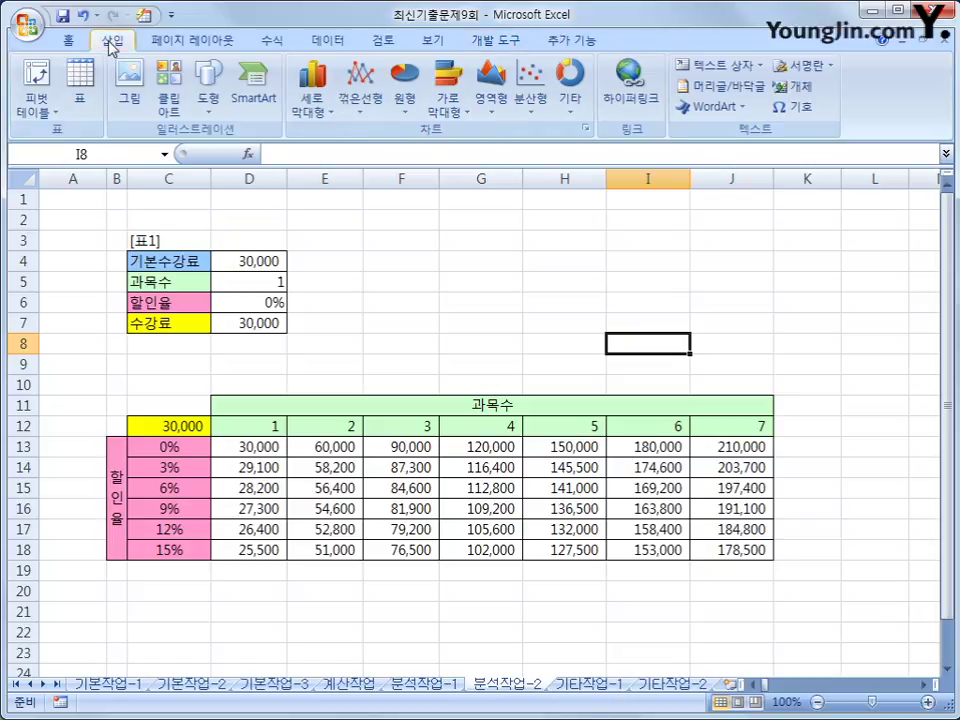
pyautogui.click(208, 100)
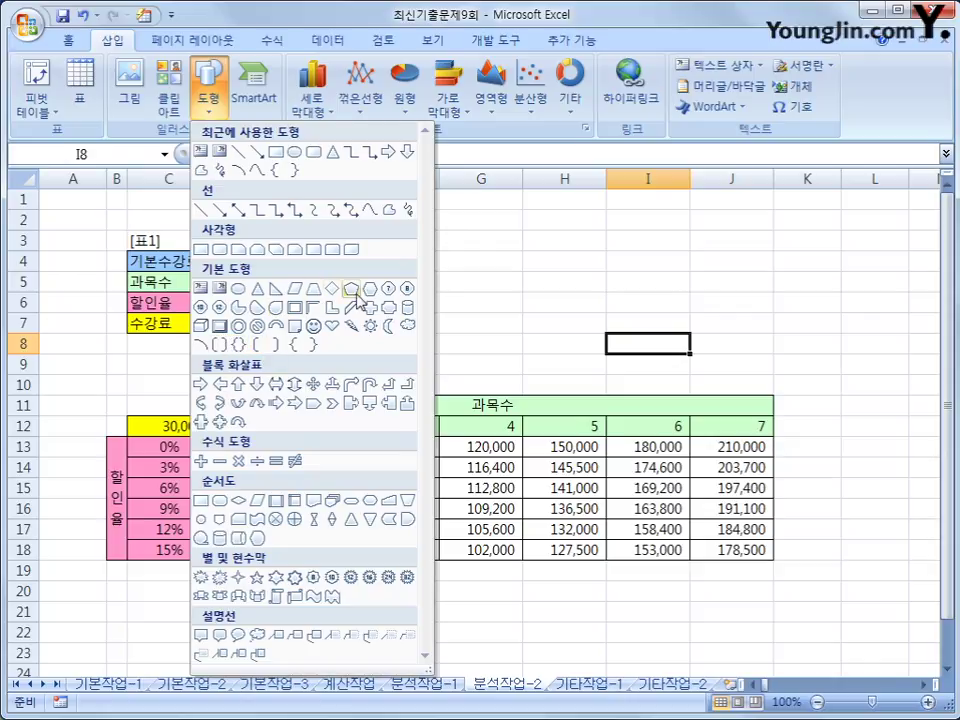
pyautogui.click(294, 327)
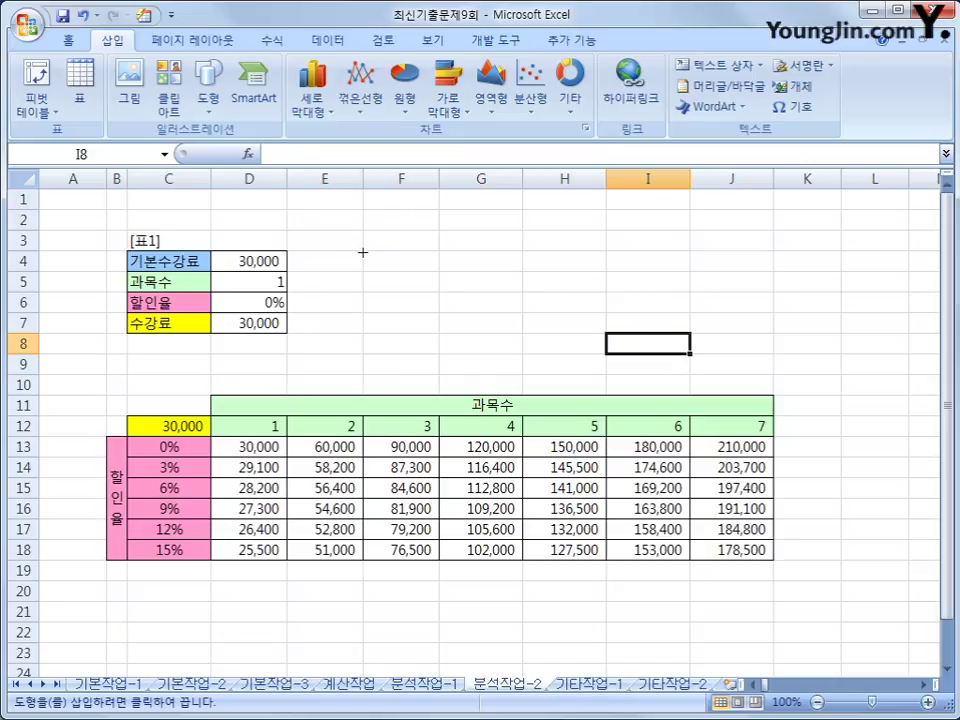
pyautogui.moveTo(362, 250)
pyautogui.mouseDown()
pyautogui.moveTo(467, 281)
pyautogui.moveTo(498, 305)
pyautogui.mouseUp()
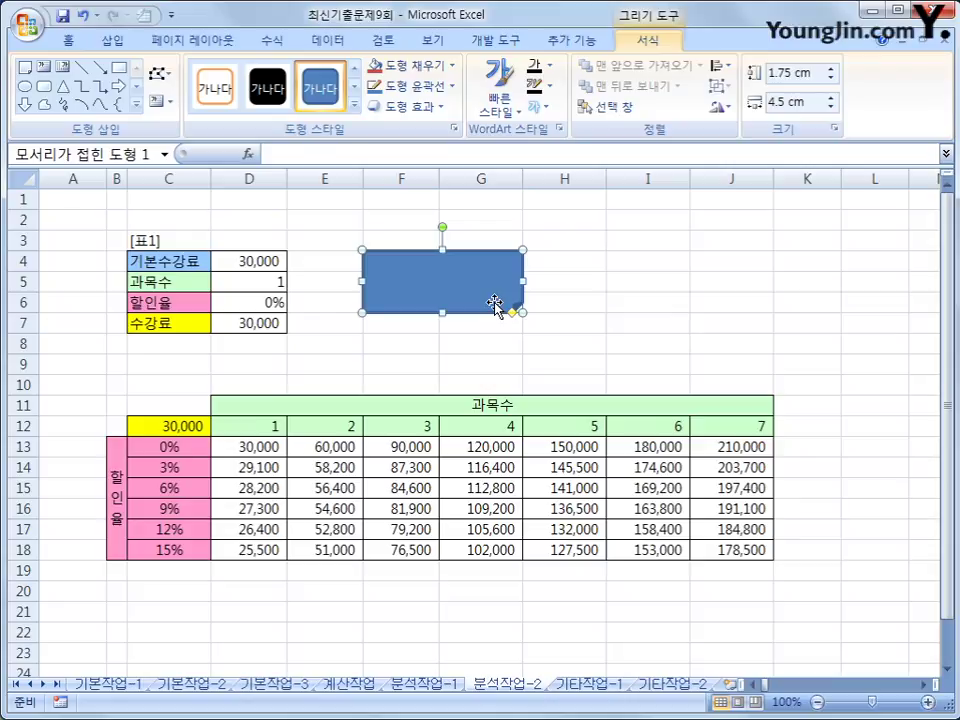
pyautogui.write('수강료 할이')
pyautogui.write('ㄴ')
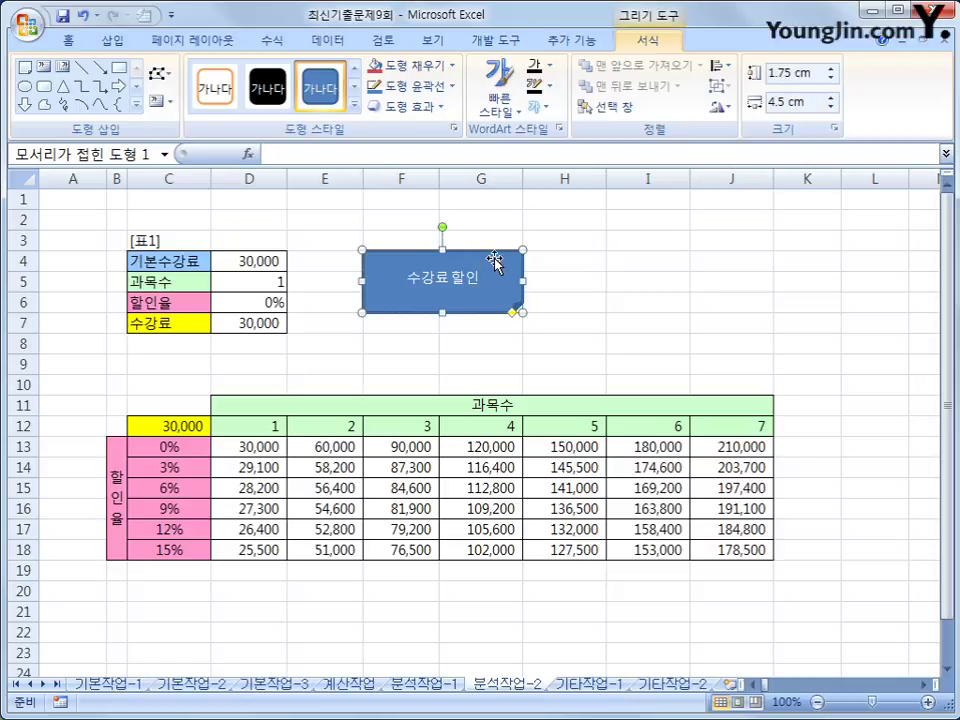
# Step: Fill the 수강료 할인 shape with the standard yellow colour
pyautogui.click(519, 300)
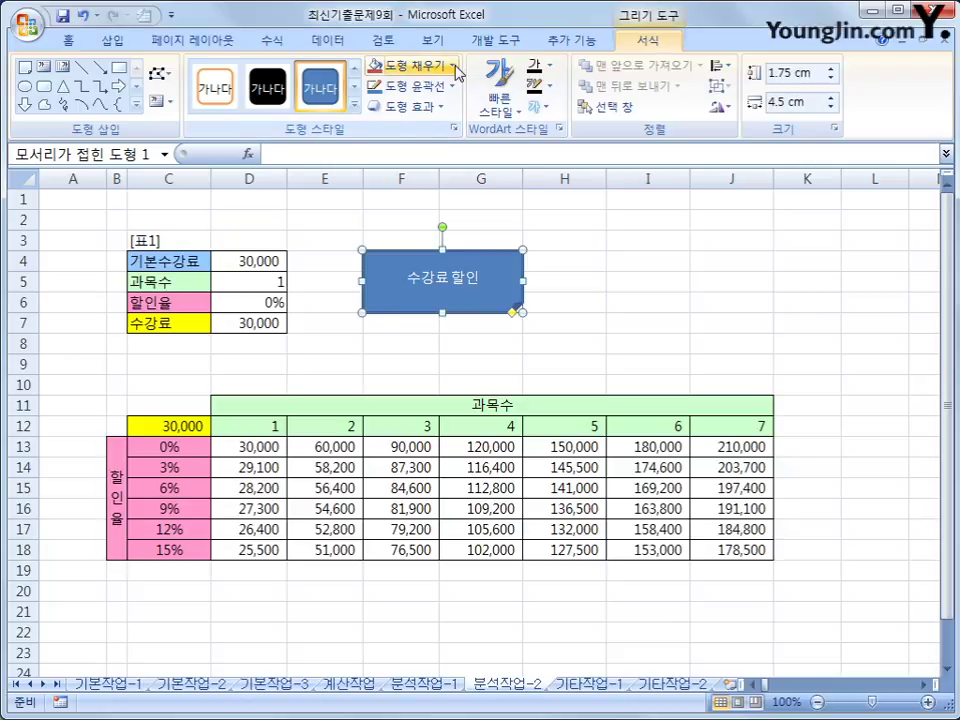
pyautogui.click(412, 65)
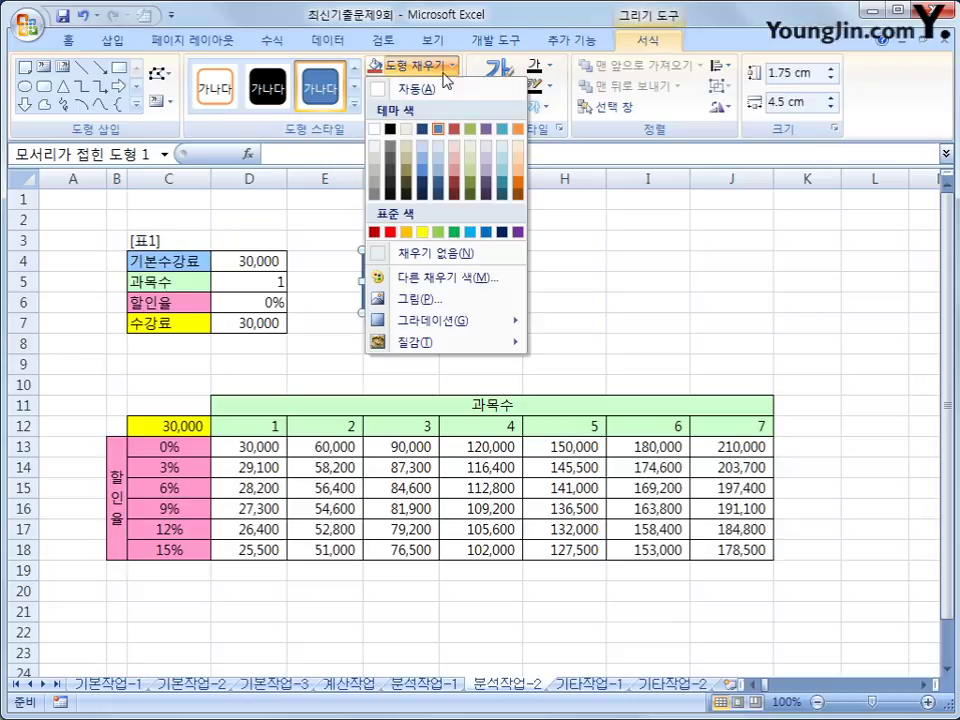
pyautogui.click(422, 232)
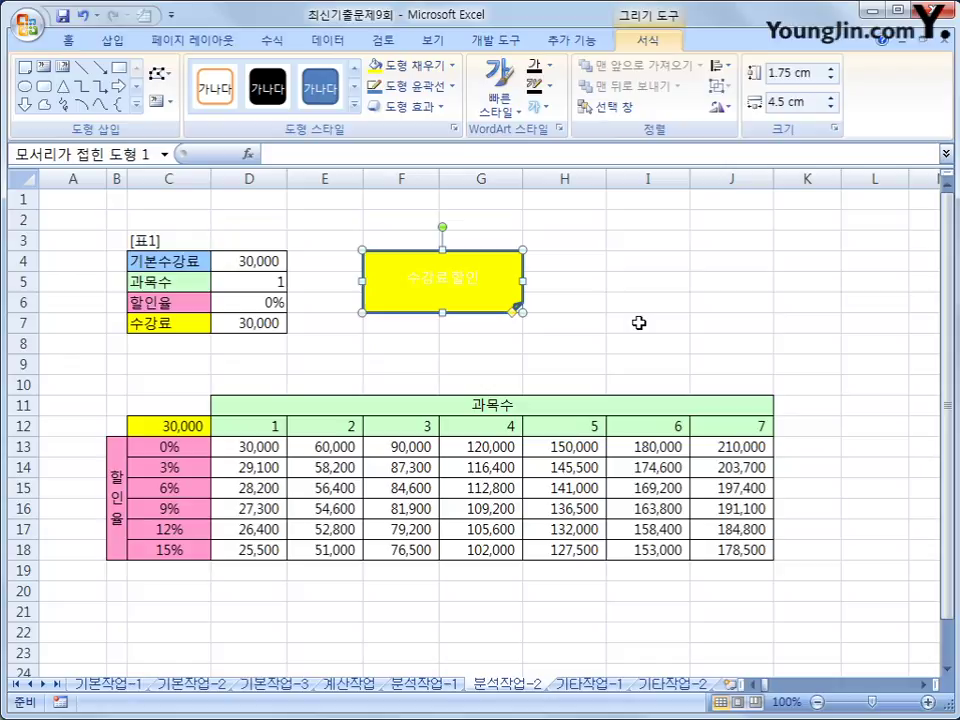
# Step: Assign the macro 과목수강료할인 to the 수강료 할인 shape and deselect the shape
pyautogui.rightClick(488, 261)
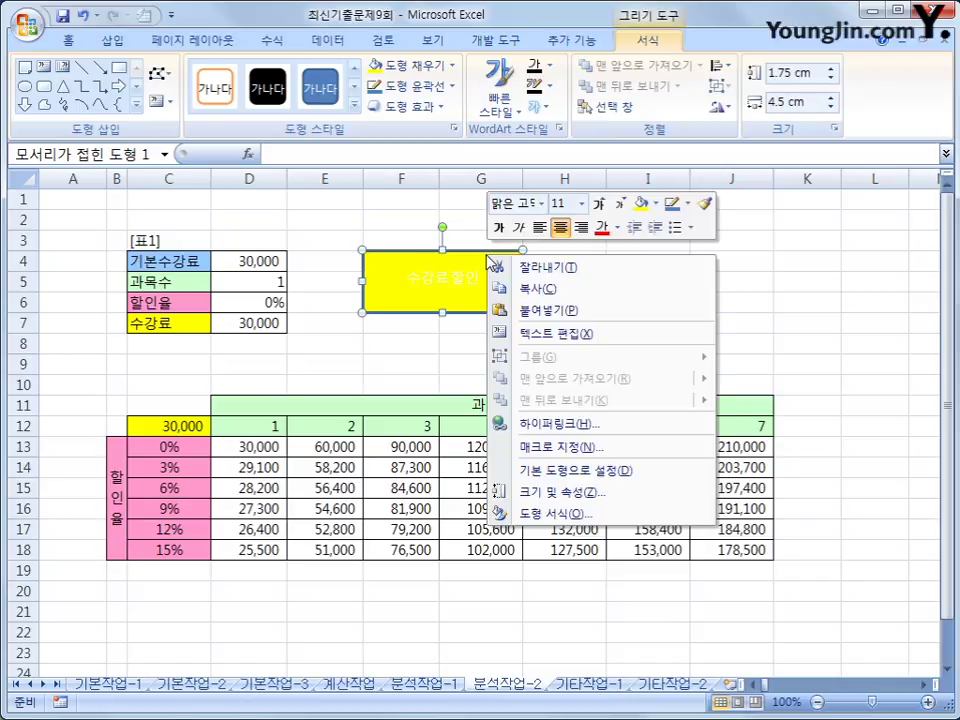
pyautogui.click(607, 449)
pyautogui.click(430, 212)
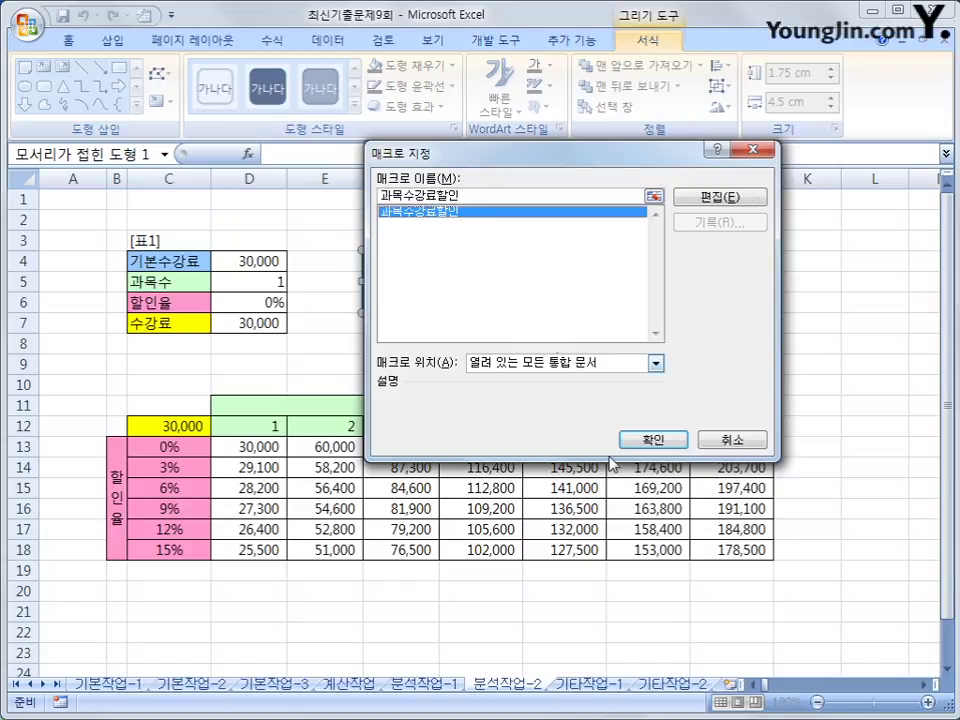
pyautogui.click(662, 446)
pyautogui.click(733, 320)
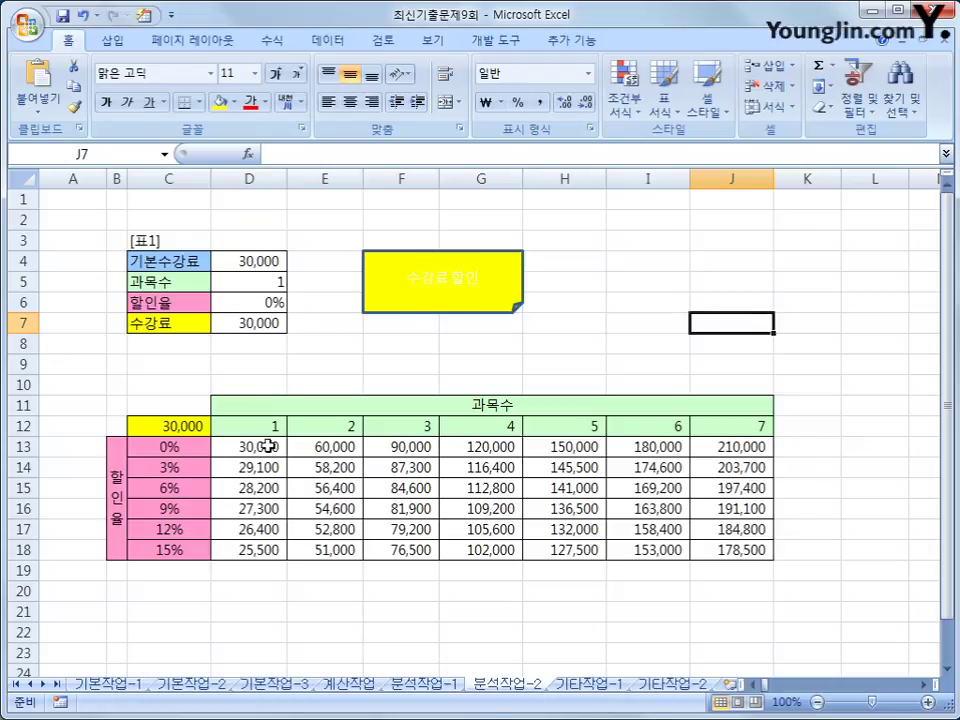
# Step: Clear the data table results D13:J18, corner cell C12 and 수강료 cell D7, and run the macro from the shape to test it
pyautogui.moveTo(268, 444); pyautogui.dragTo(720, 552)
pyautogui.press('Delete')
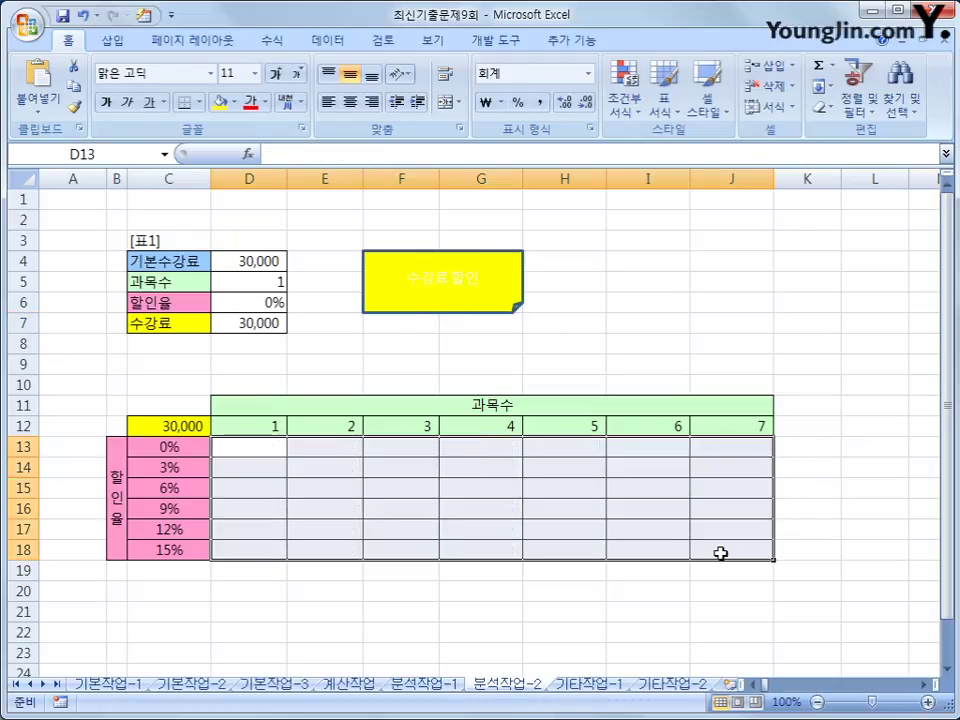
pyautogui.click(168, 426)
pyautogui.press('Delete')
pyautogui.click(274, 317)
pyautogui.press('Delete')
pyautogui.click(620, 323)
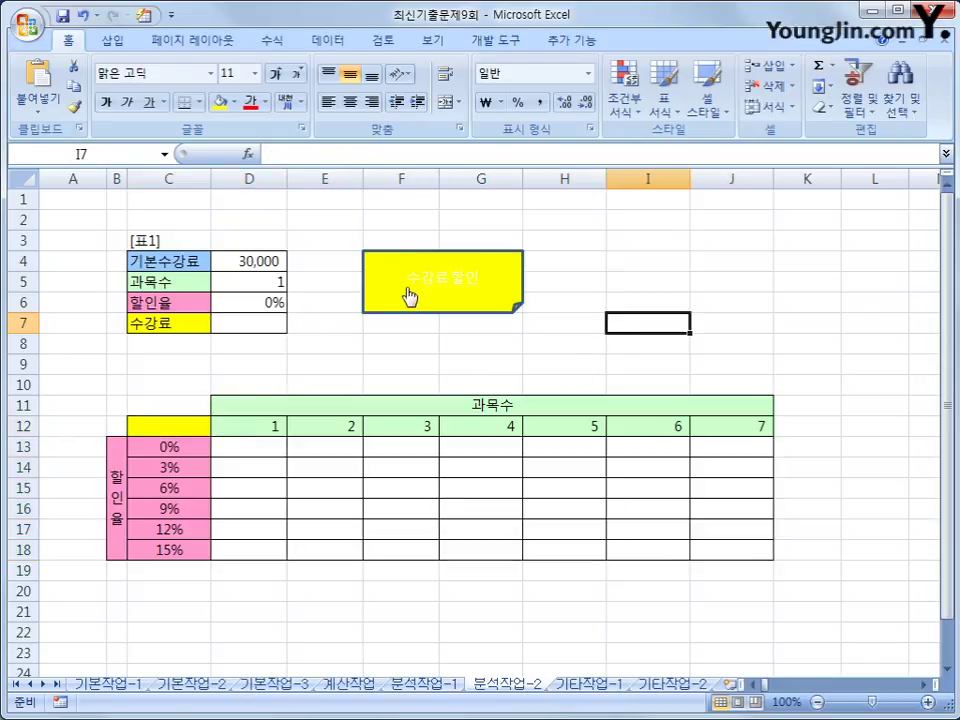
pyautogui.click(411, 294)
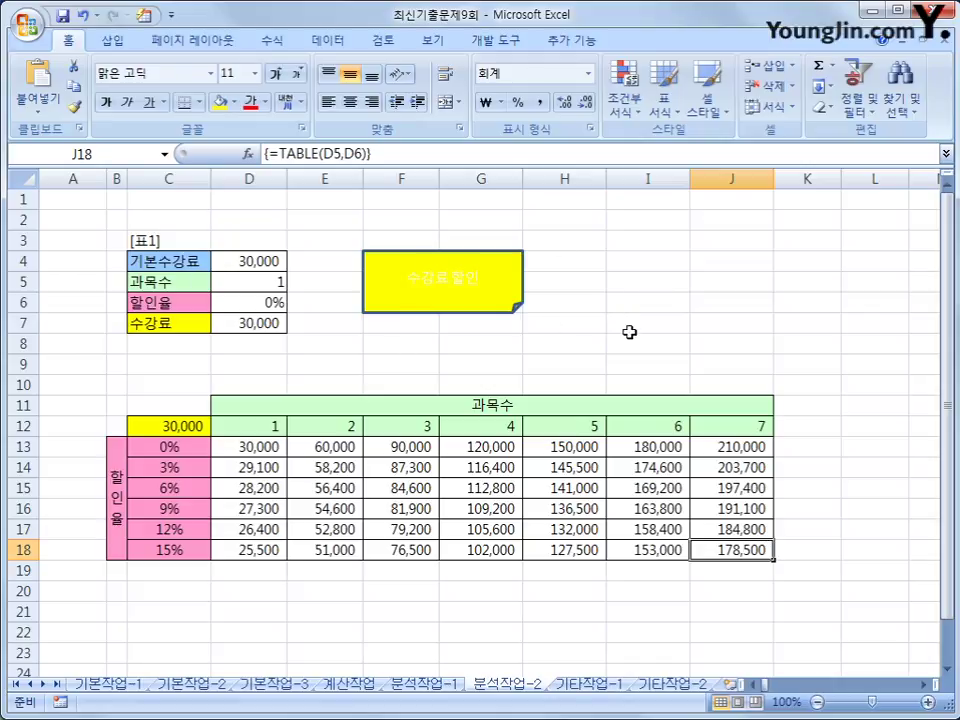
pyautogui.click(629, 328)
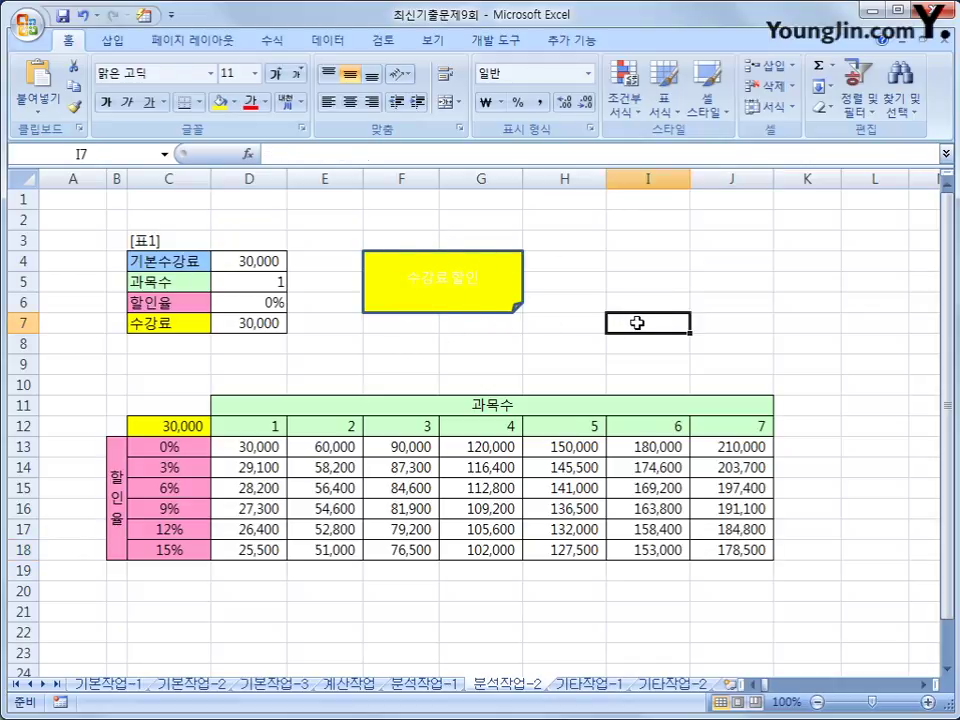
# Step: On the 기타작업-1 sheet, copy the 합계 data in E3:E8 into the doughnut chart as a new series
pyautogui.click(594, 684)
pyautogui.click(703, 488)
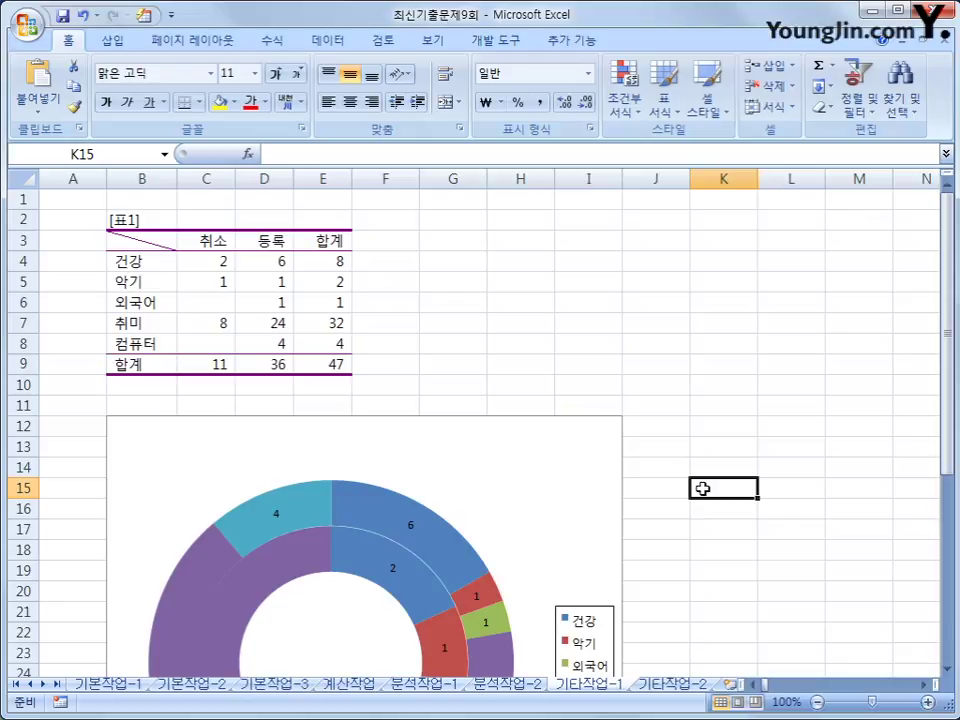
pyautogui.click(559, 499)
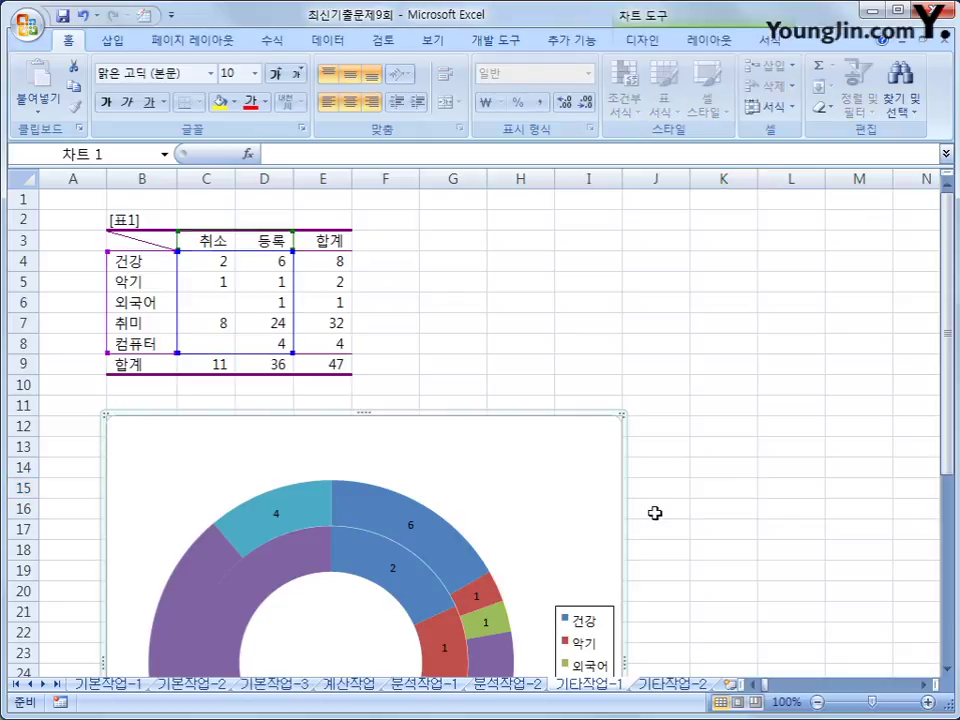
pyautogui.scroll(-2, 699, 538)
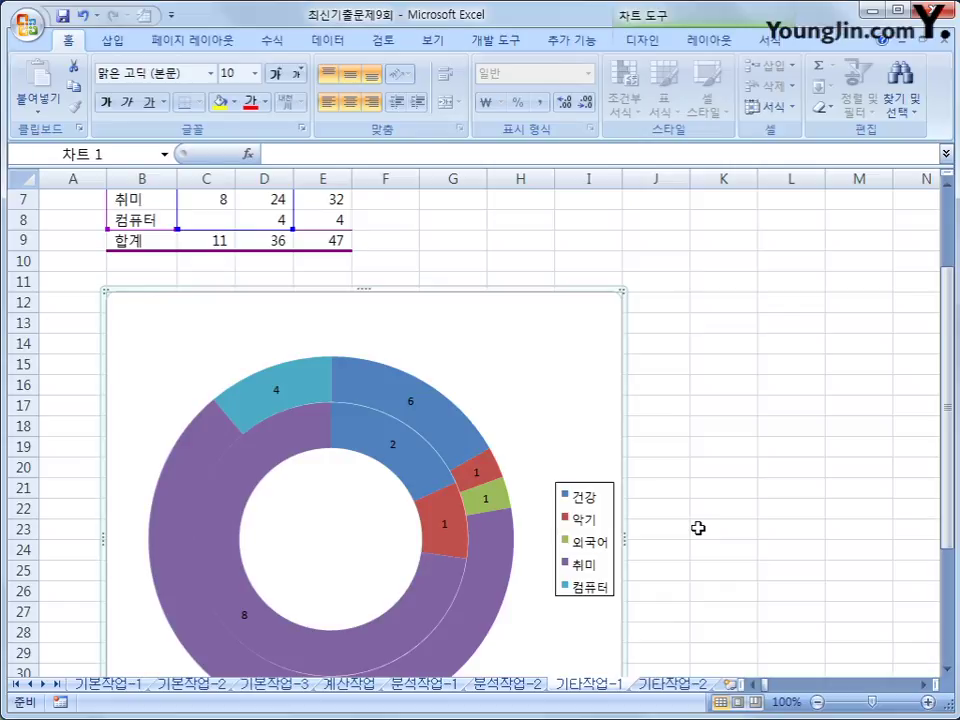
pyautogui.scroll(2, 698, 528)
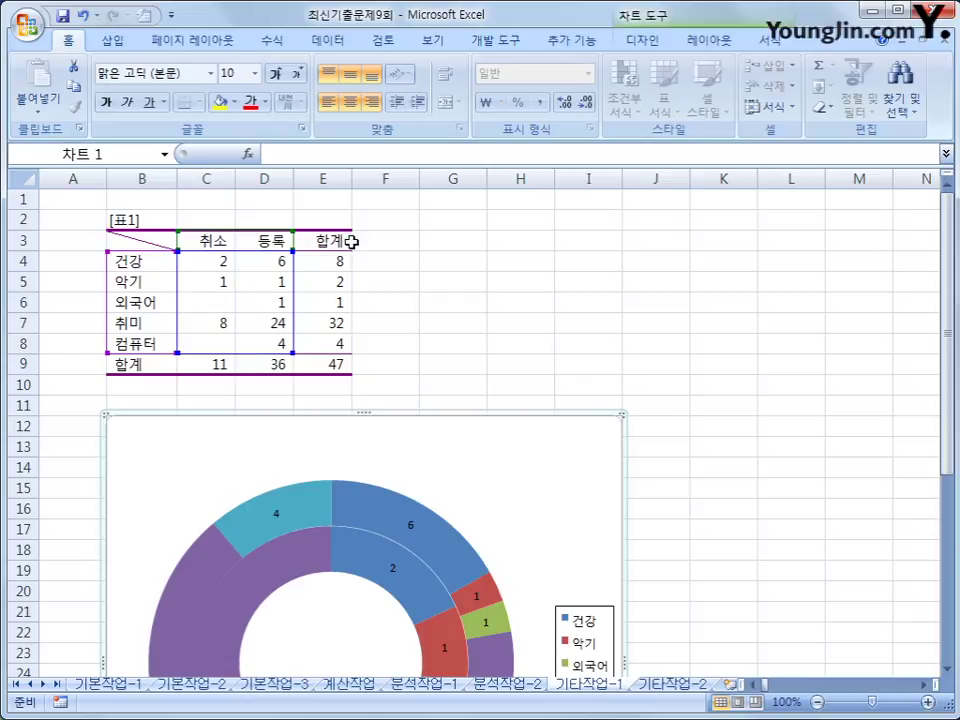
pyautogui.moveTo(333, 240); pyautogui.dragTo(333, 343)
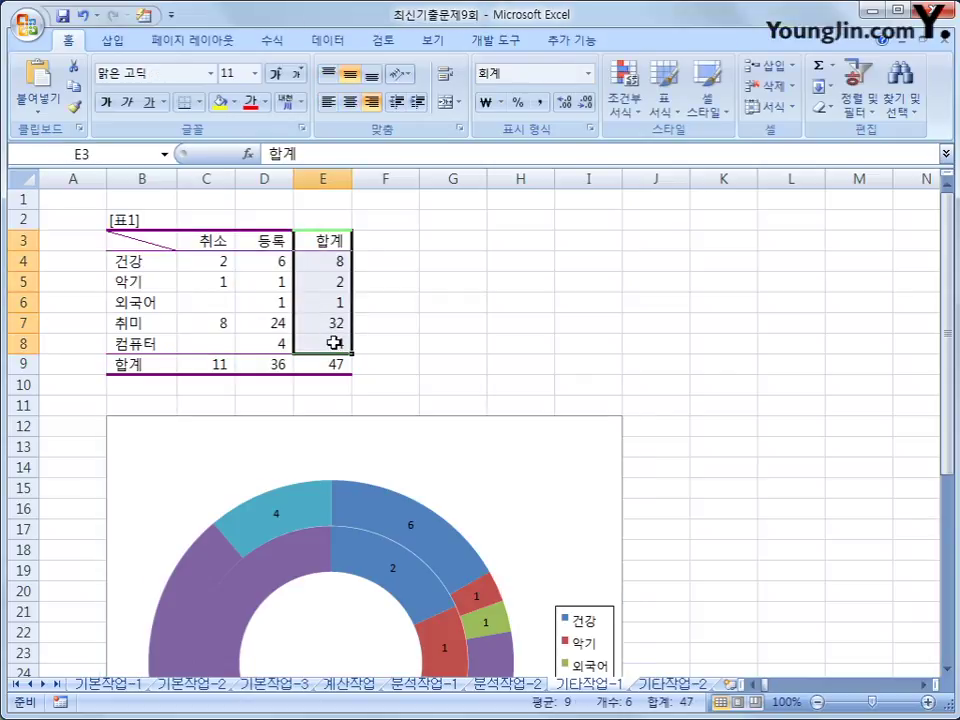
pyautogui.hotkey('ctrl', 'c')
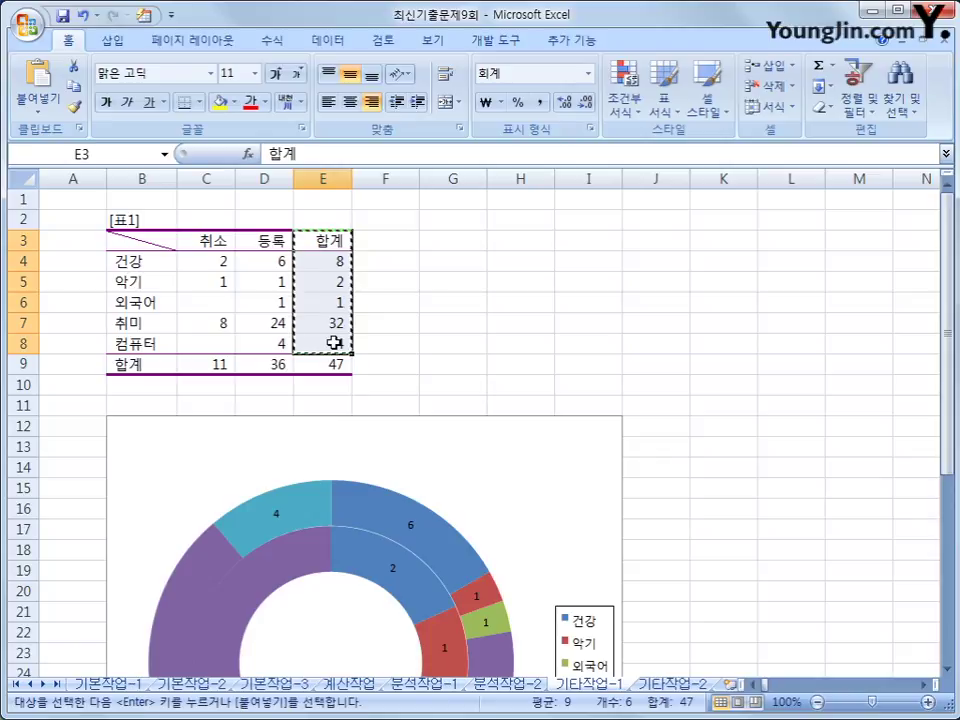
pyautogui.click(512, 476)
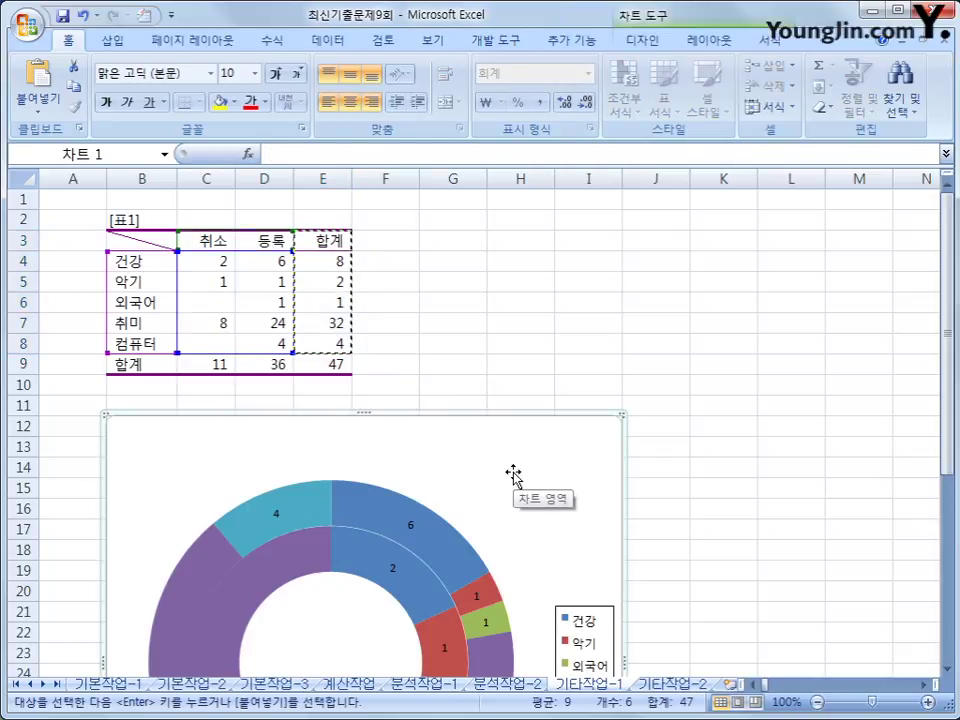
pyautogui.hotkey('ctrl', 'v')
pyautogui.scroll(-3, 513, 473)
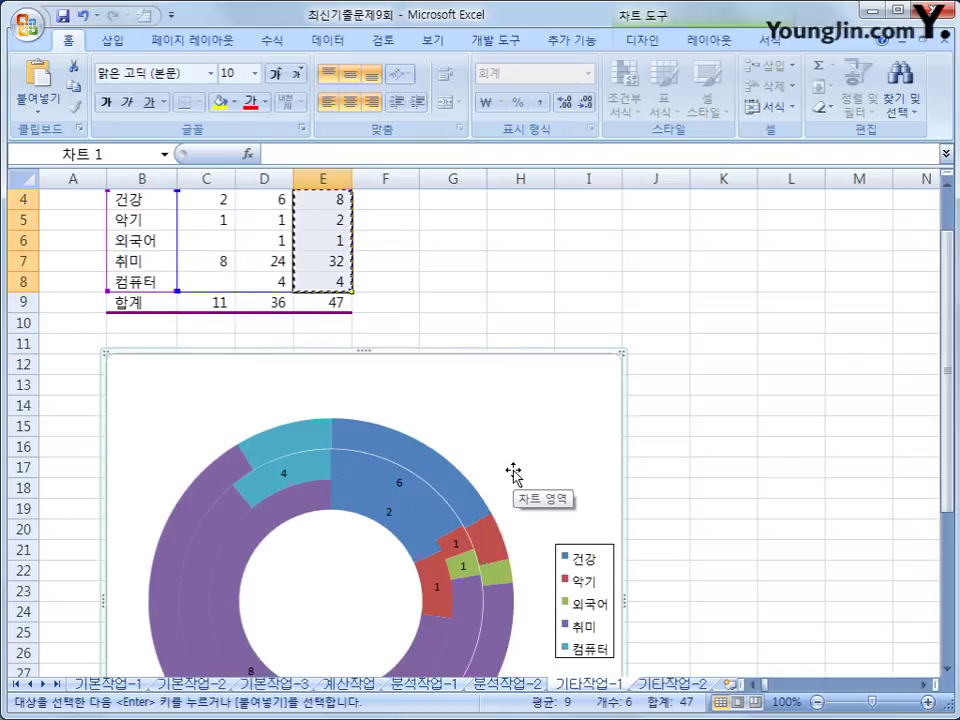
pyautogui.scroll(3, 513, 473)
pyautogui.scroll(-1, 516, 437)
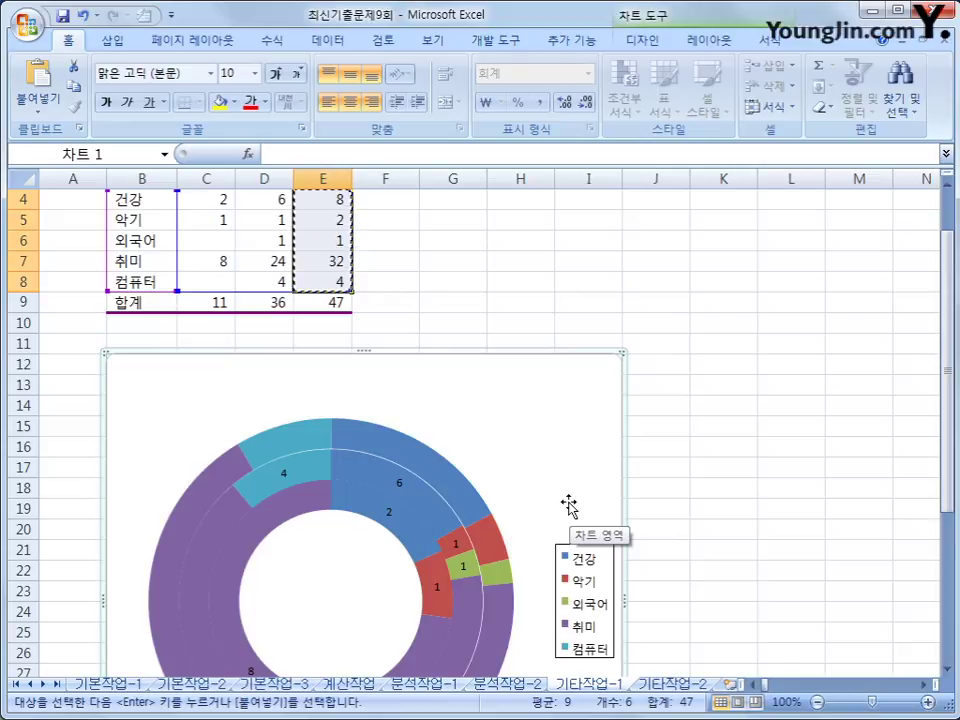
# Step: Add data labels to the outer 합계 ring of the doughnut chart
pyautogui.scroll(-2, 553, 476)
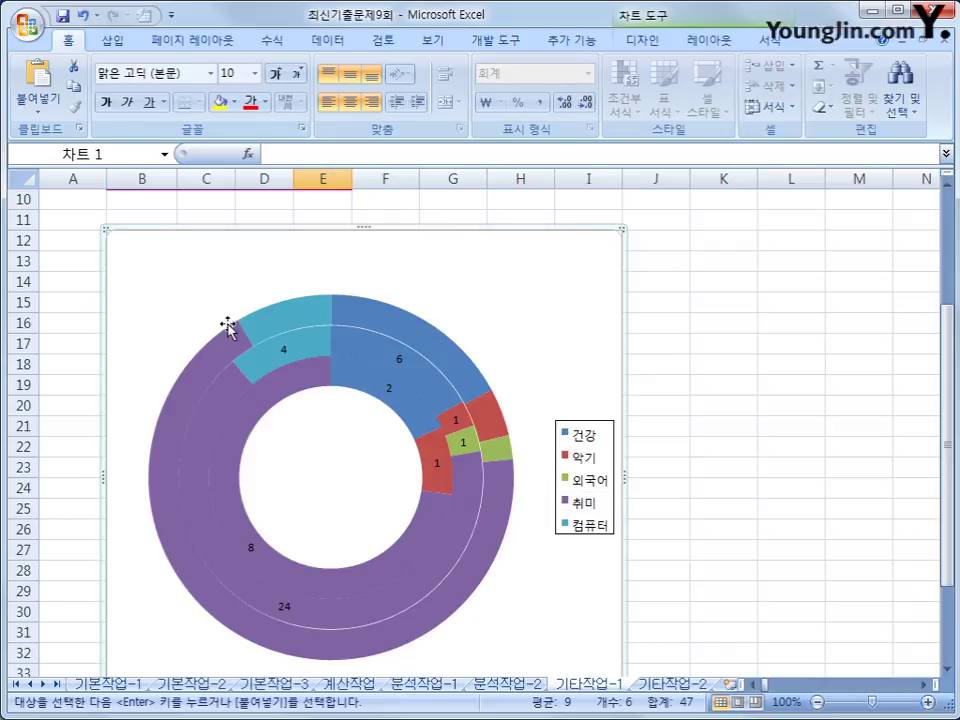
pyautogui.click(360, 310)
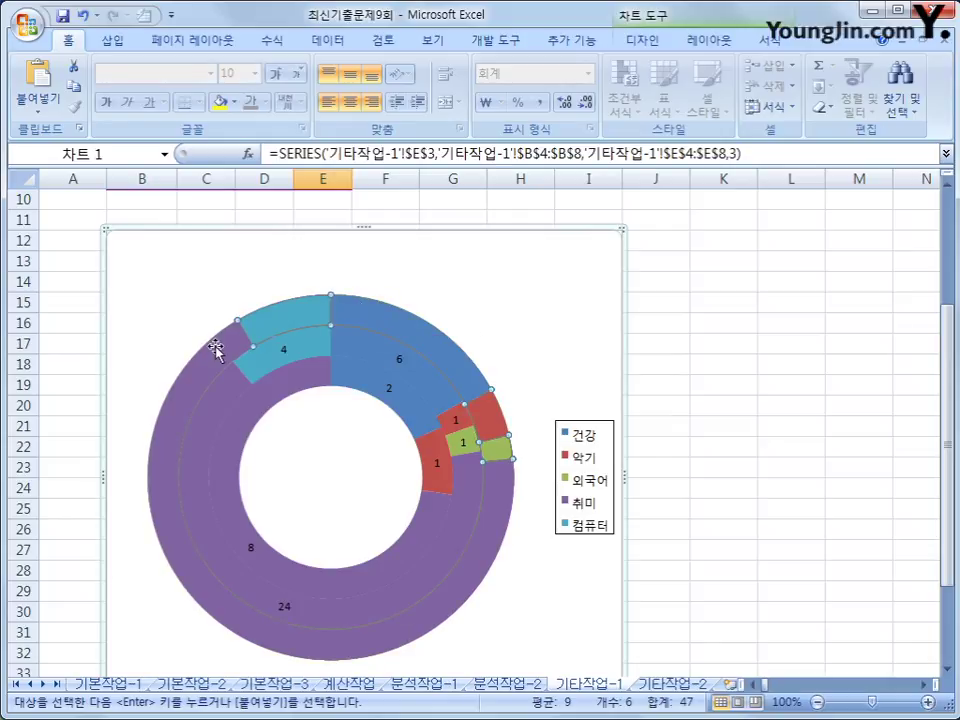
pyautogui.rightClick(425, 338)
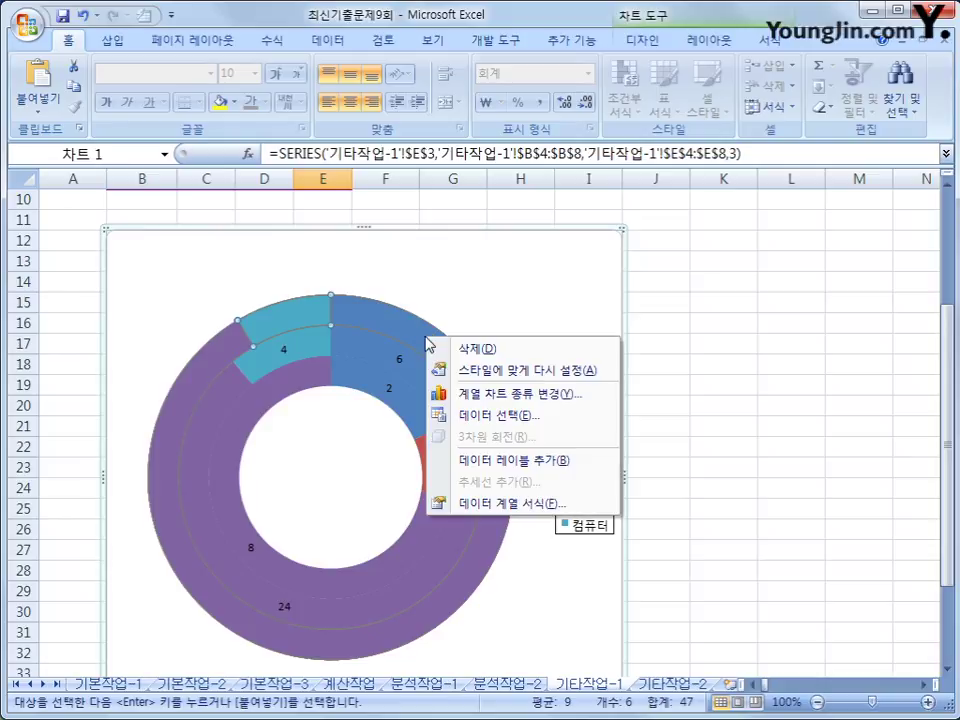
pyautogui.click(545, 465)
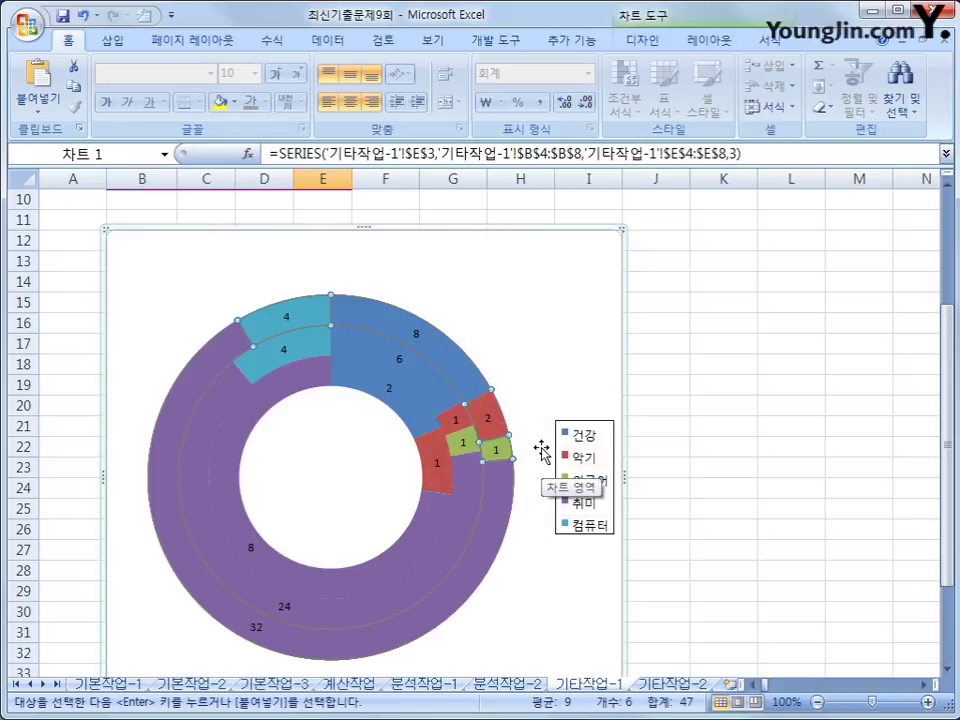
# Step: Format the 합계 series data labels in bold red and deselect them
pyautogui.click(417, 336)
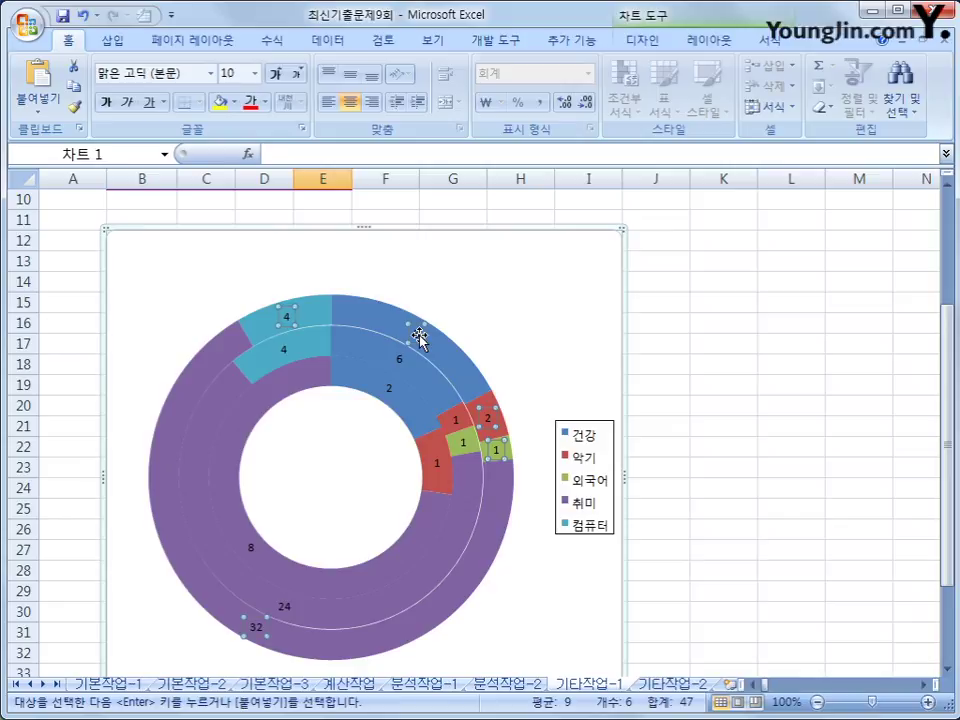
pyautogui.rightClick(419, 339)
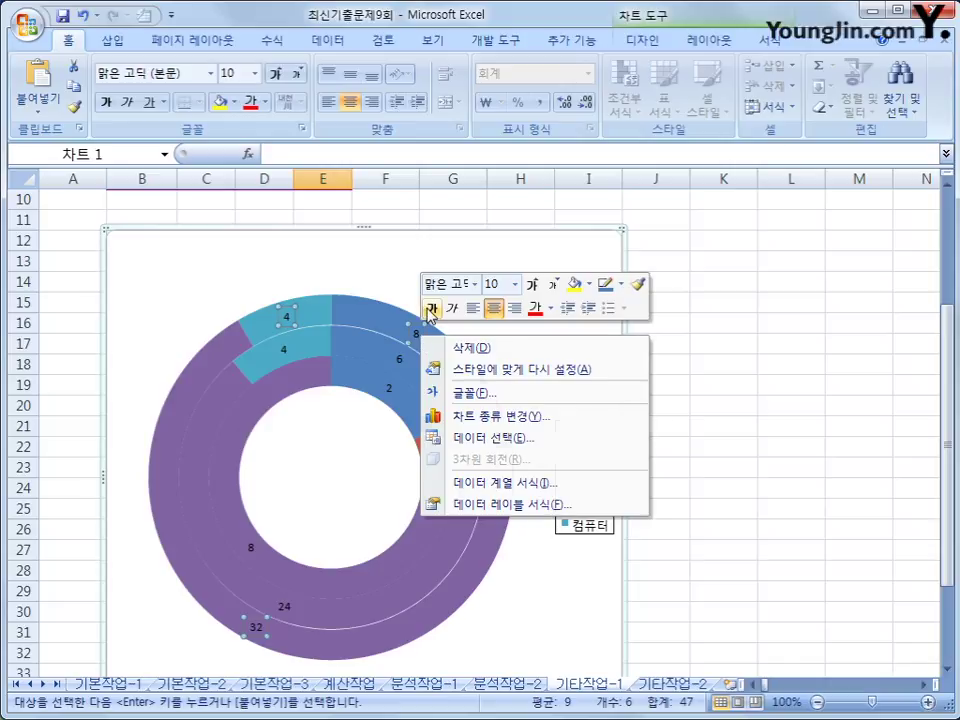
pyautogui.click(432, 308)
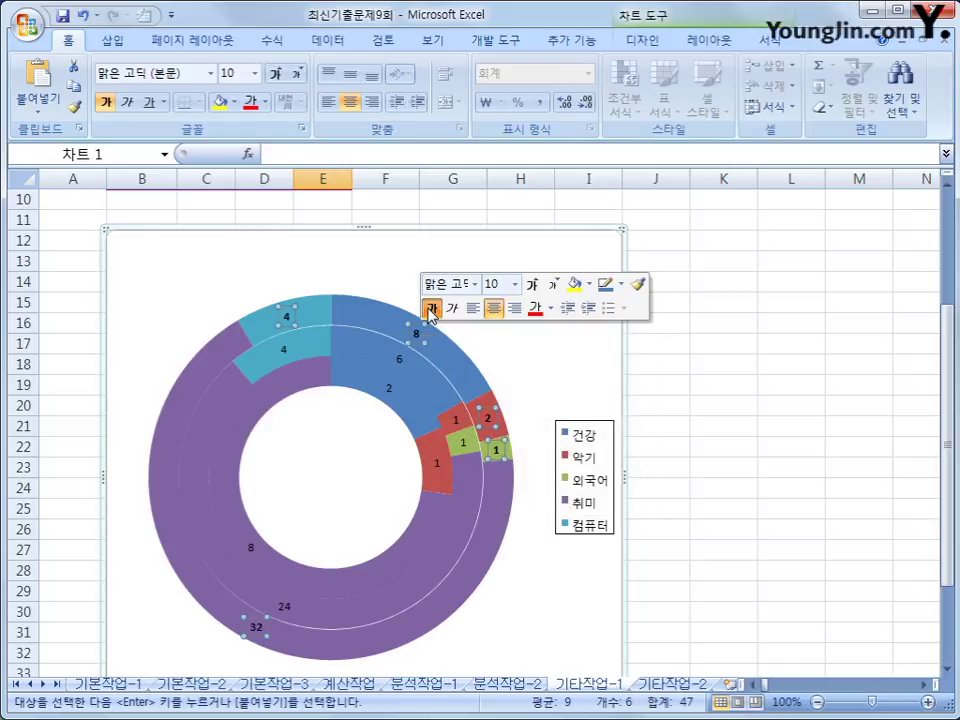
pyautogui.click(537, 312)
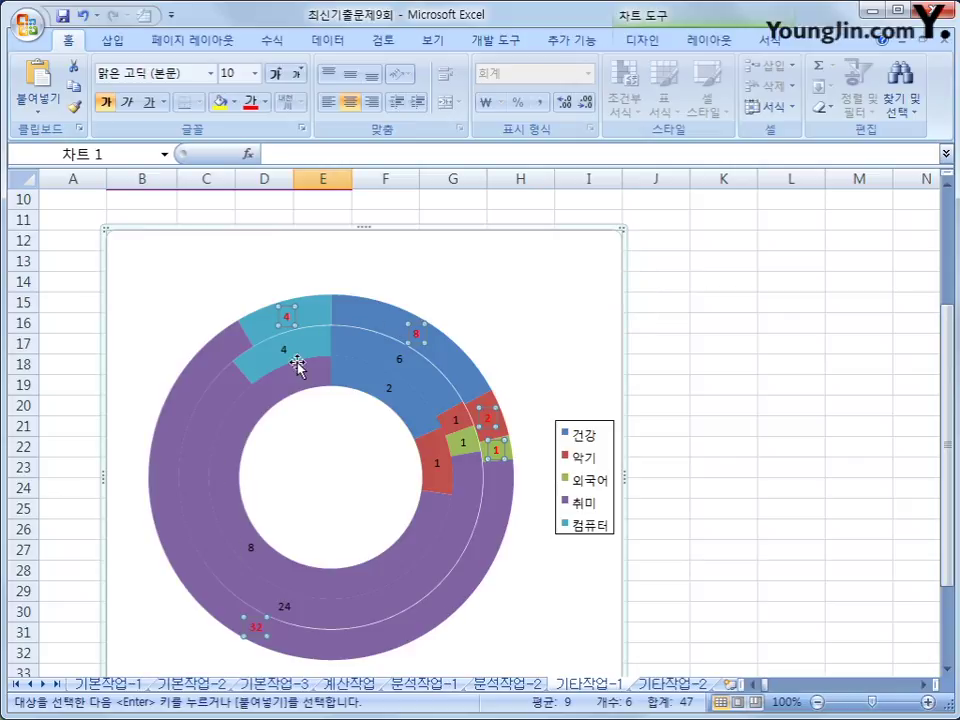
pyautogui.click(527, 322)
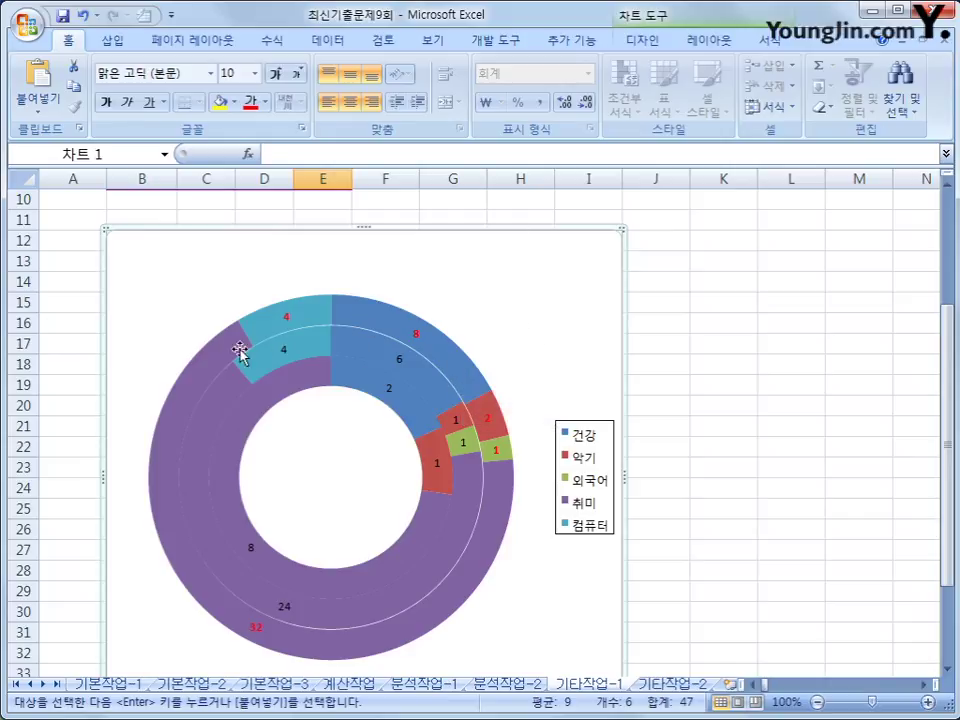
# Step: Set the 합계 series' first slice angle to 15 and the doughnut hole size to 20%
pyautogui.click(370, 320)
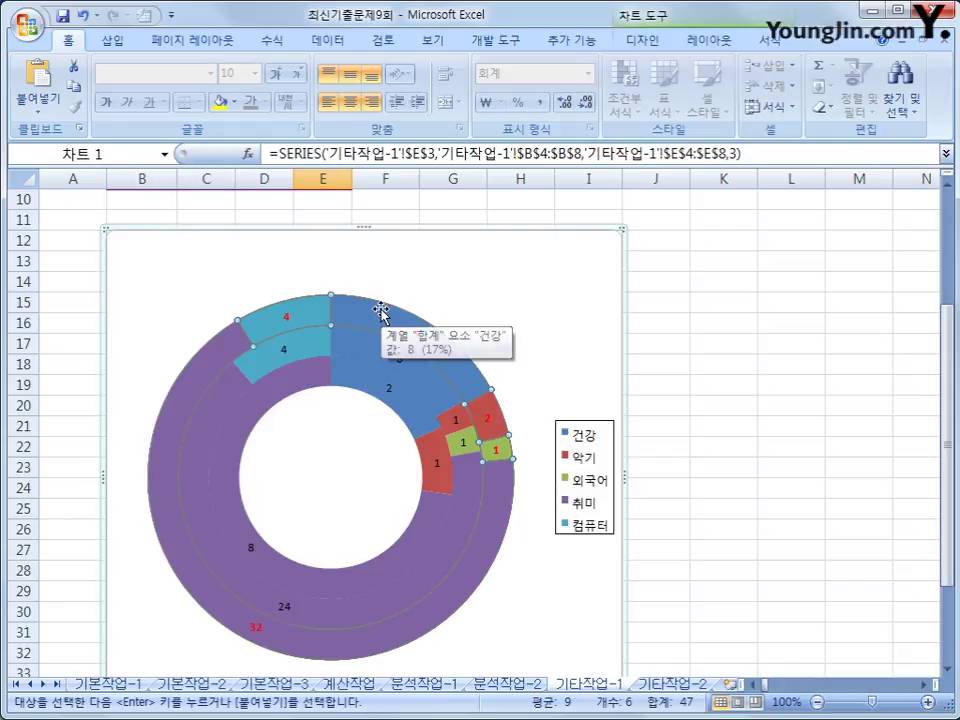
pyautogui.rightClick(382, 315)
pyautogui.click(505, 477)
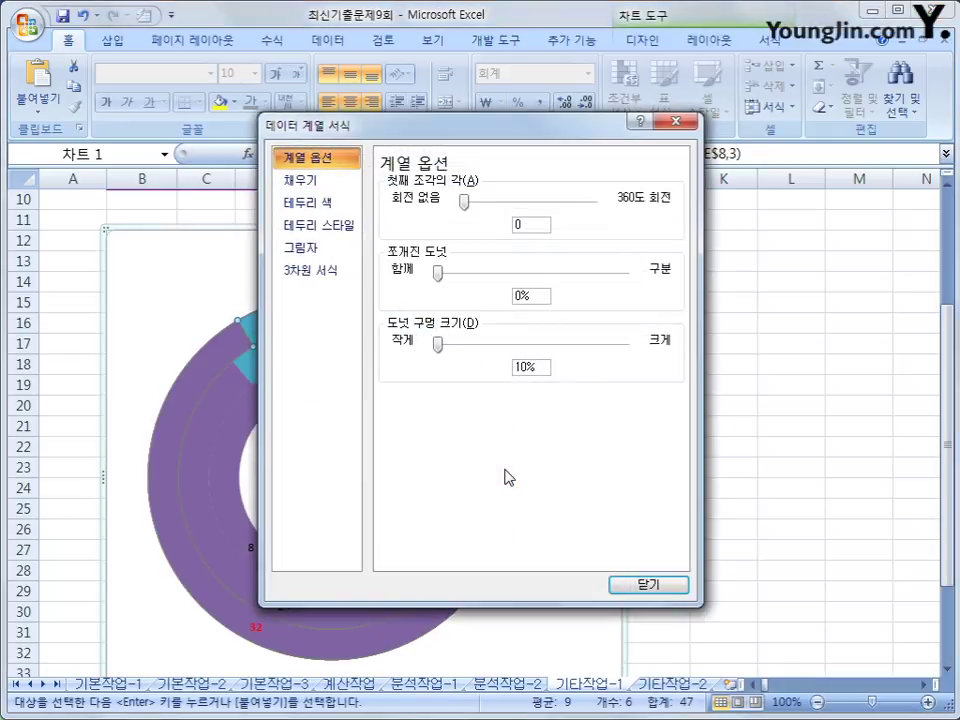
pyautogui.moveTo(514, 223); pyautogui.dragTo(489, 219)
pyautogui.write('1')
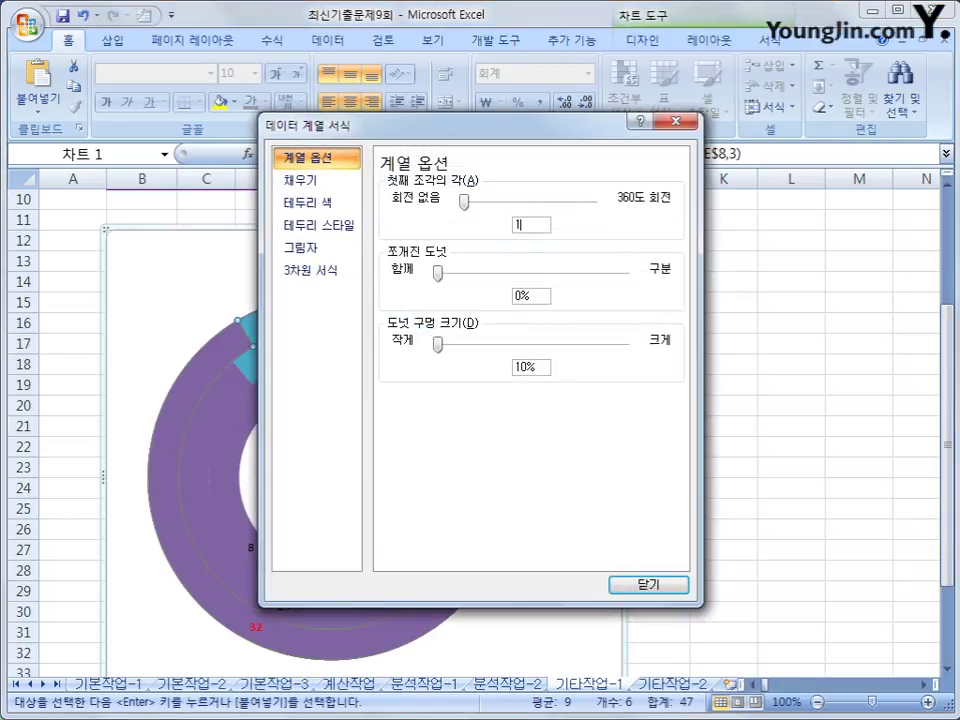
pyautogui.write('5')
pyautogui.moveTo(542, 368); pyautogui.dragTo(463, 362)
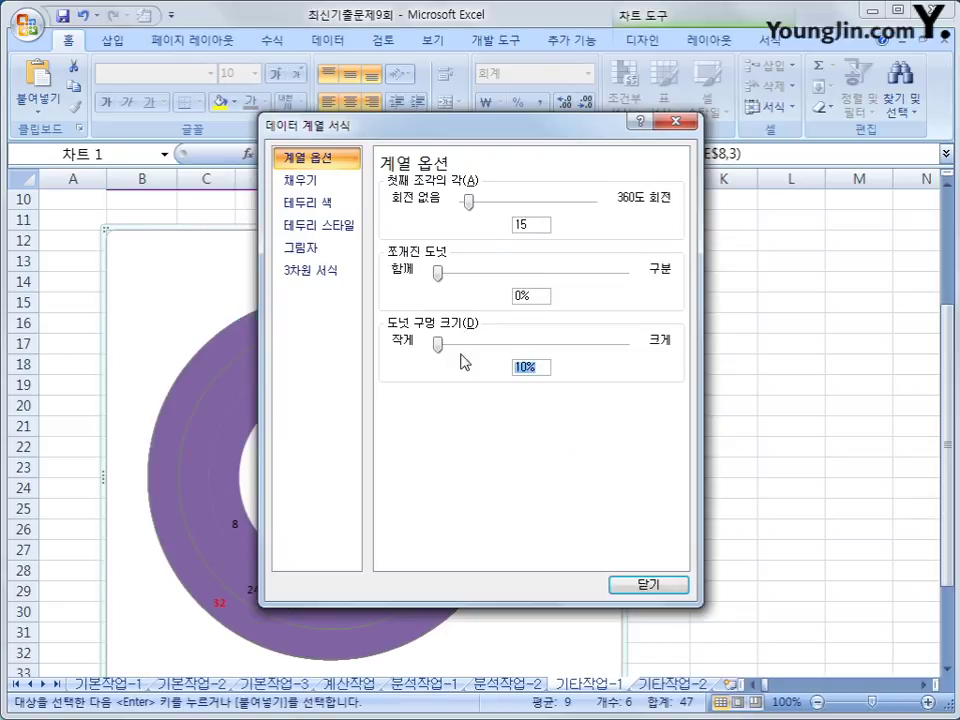
pyautogui.write('20')
pyautogui.click(638, 586)
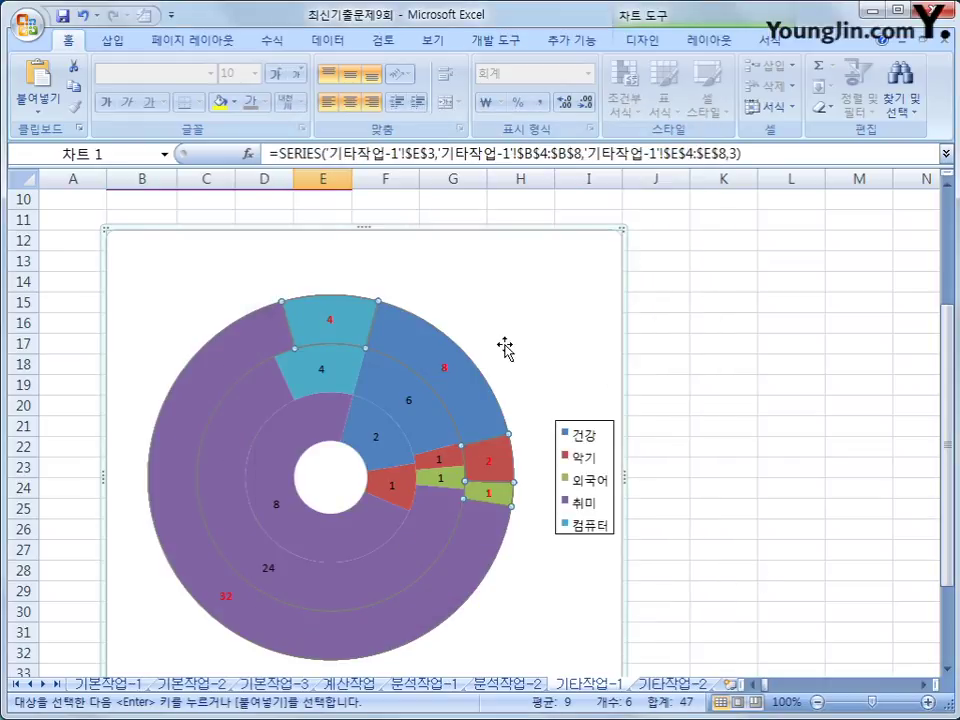
pyautogui.click(529, 329)
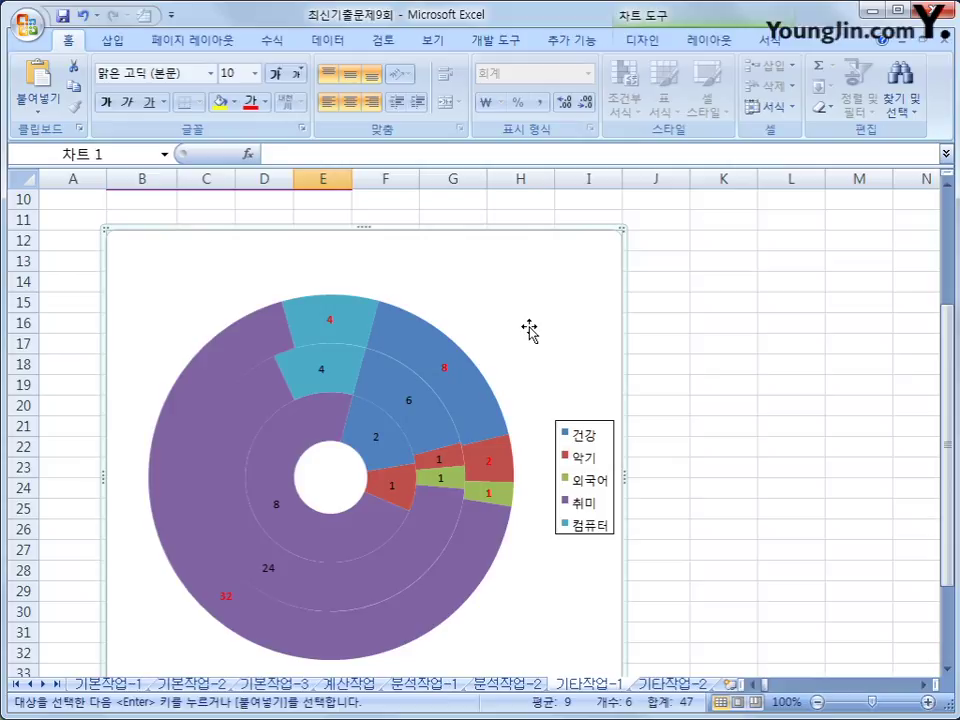
# Step: Add a chart title above the doughnut chart reading 분야별 등록 현황
pyautogui.click(708, 40)
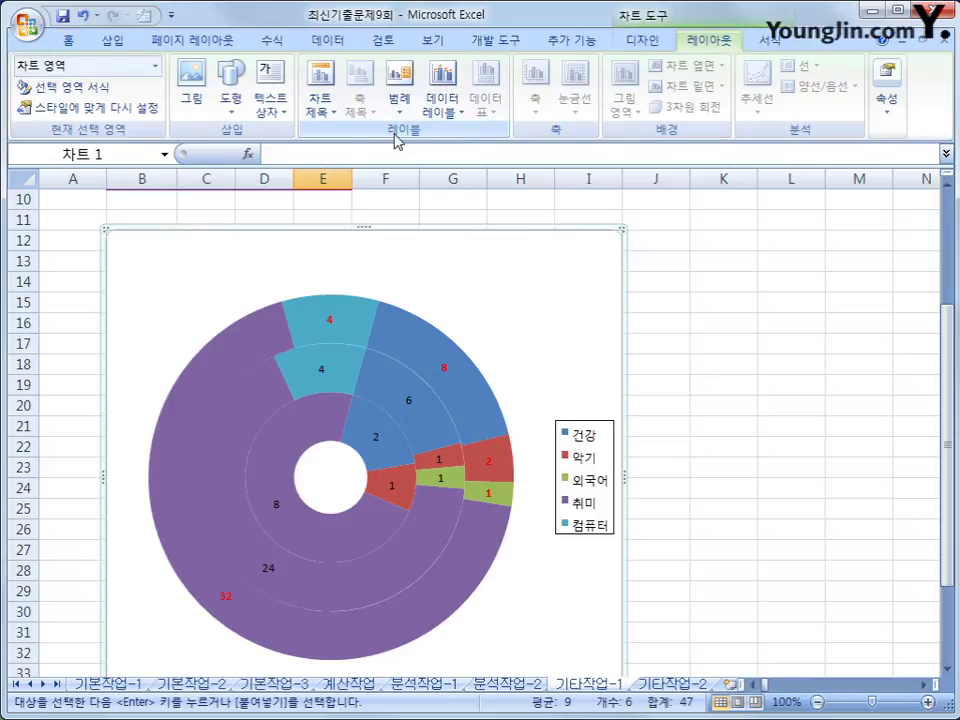
pyautogui.click(320, 100)
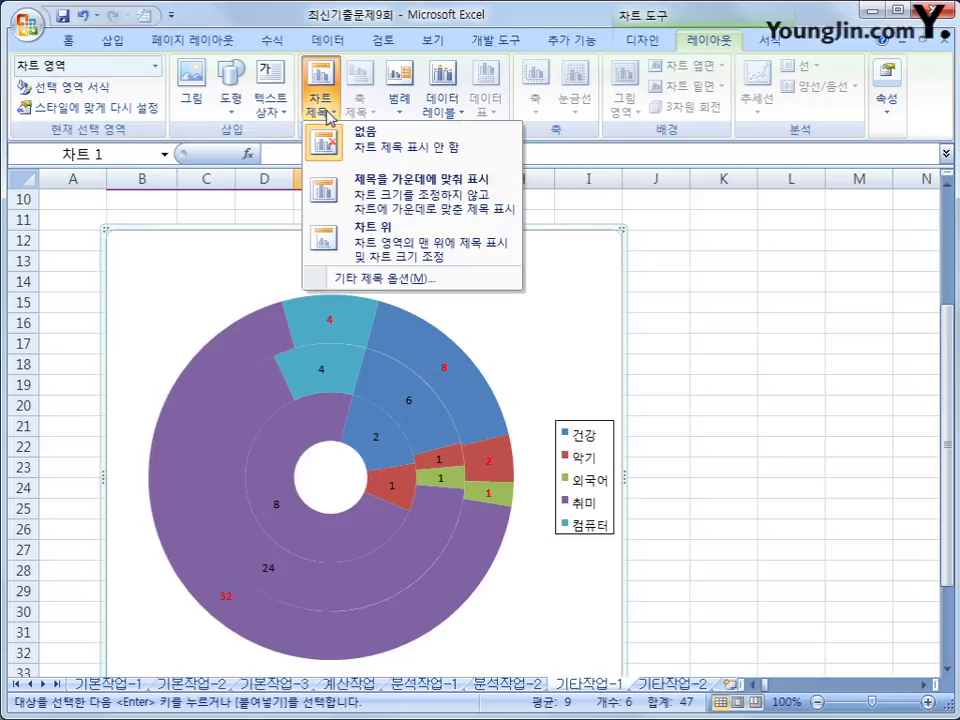
pyautogui.click(376, 242)
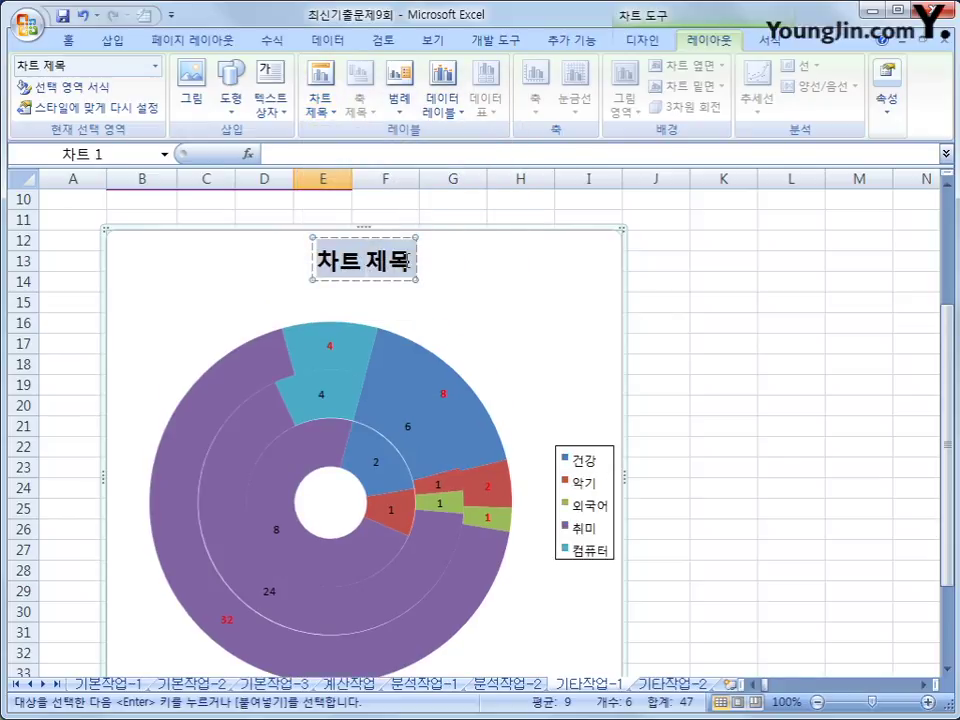
pyautogui.moveTo(407, 261); pyautogui.dragTo(411, 266)
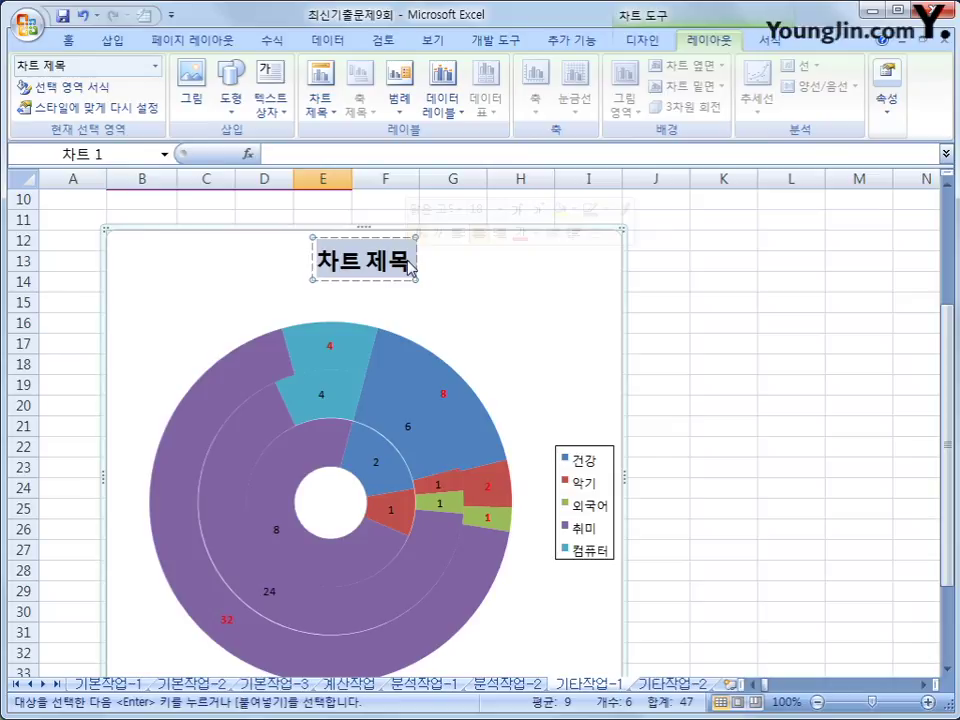
pyautogui.write('분야별')
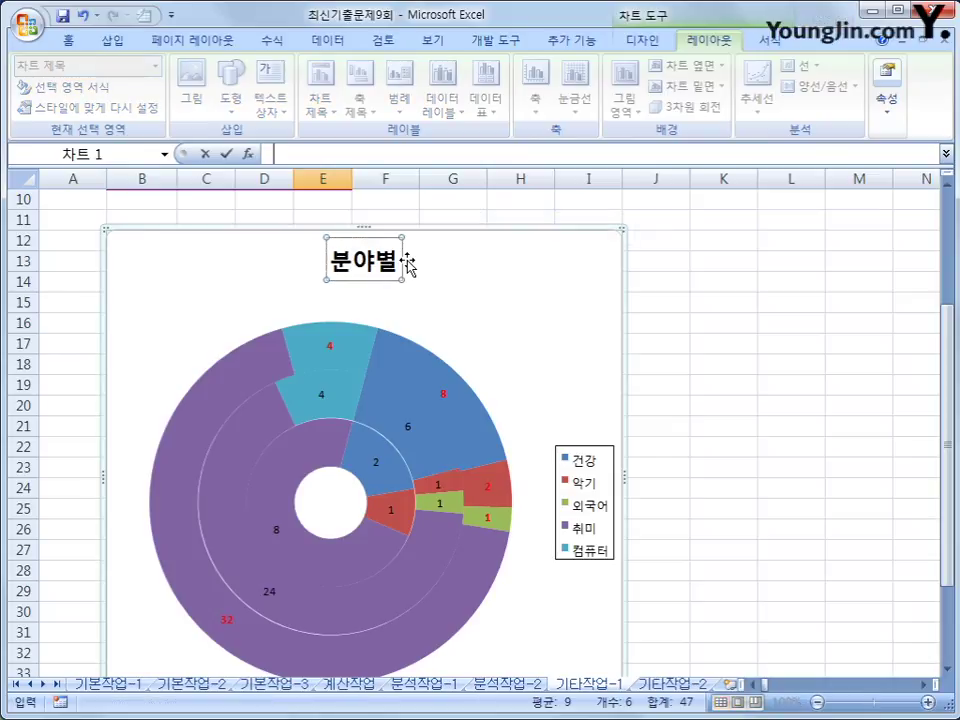
pyautogui.write('등록 현황')
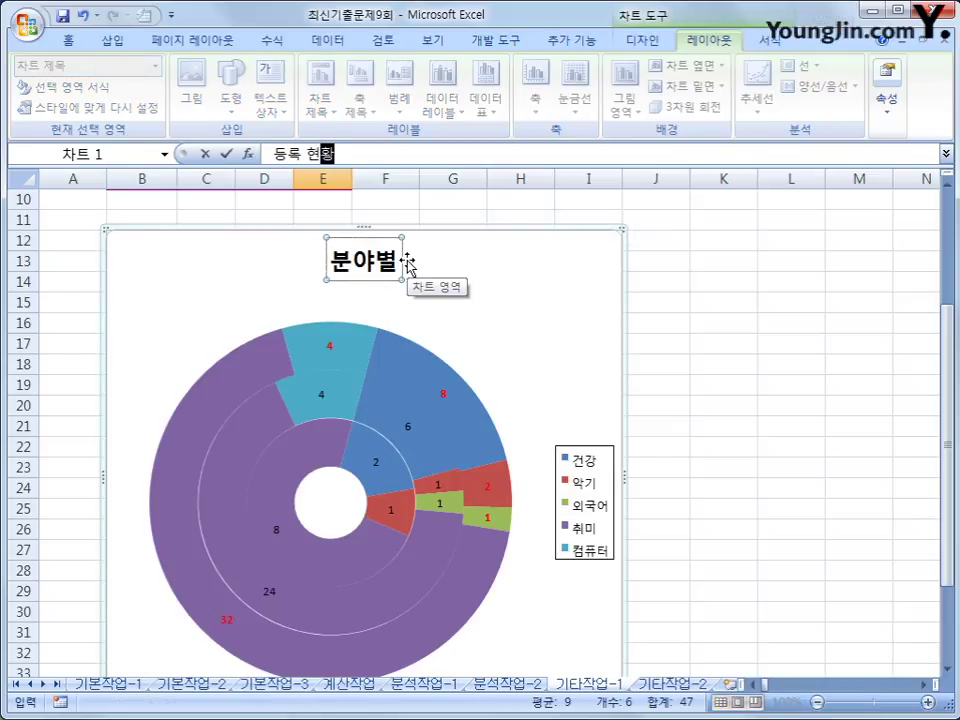
pyautogui.press('Return')
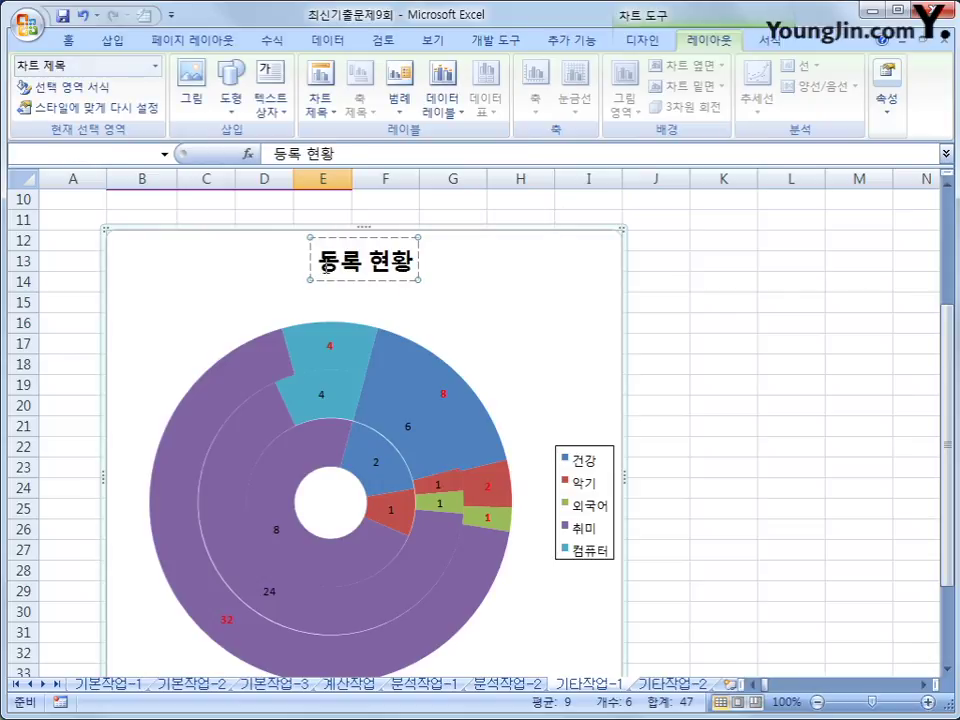
pyautogui.click(322, 265)
pyautogui.write('분야별')
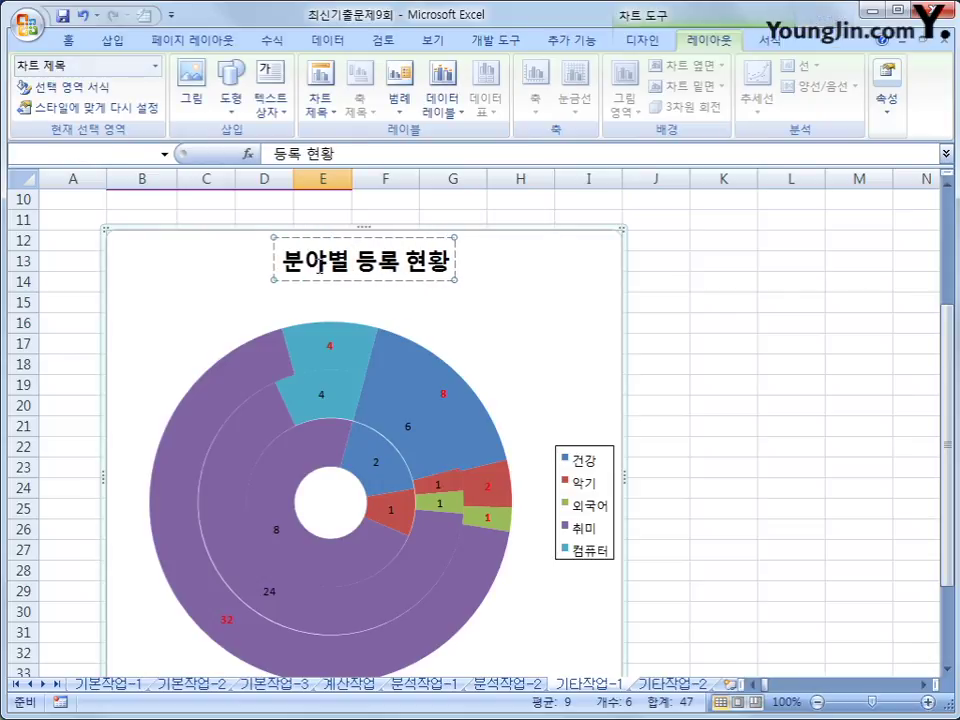
pyautogui.click(441, 304)
# Step: Set the chart title's font size to 14
pyautogui.click(412, 275)
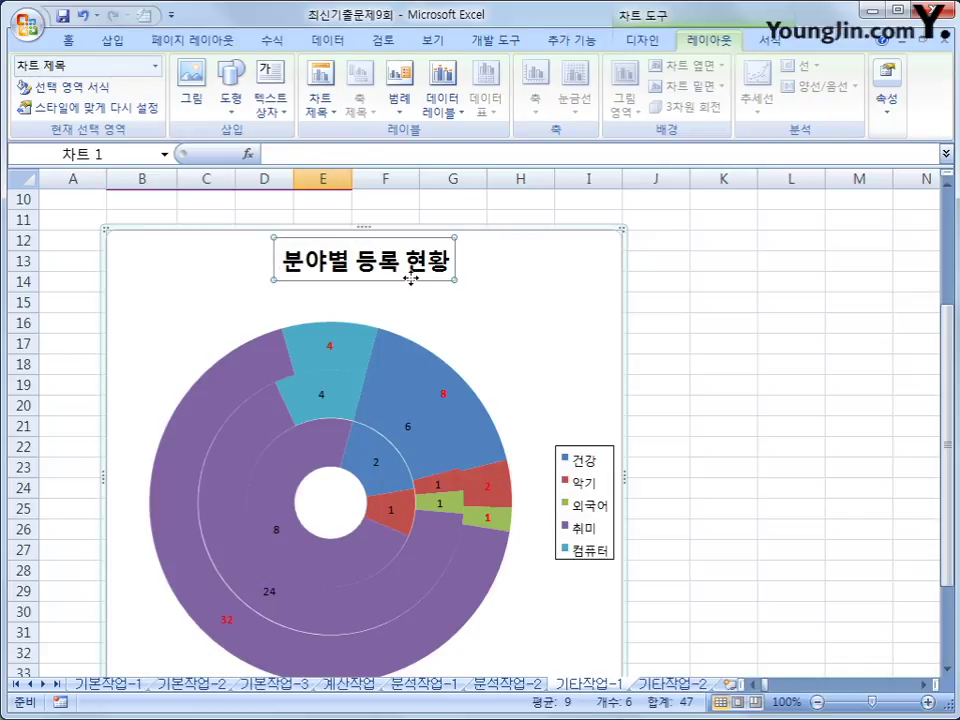
pyautogui.rightClick(411, 280)
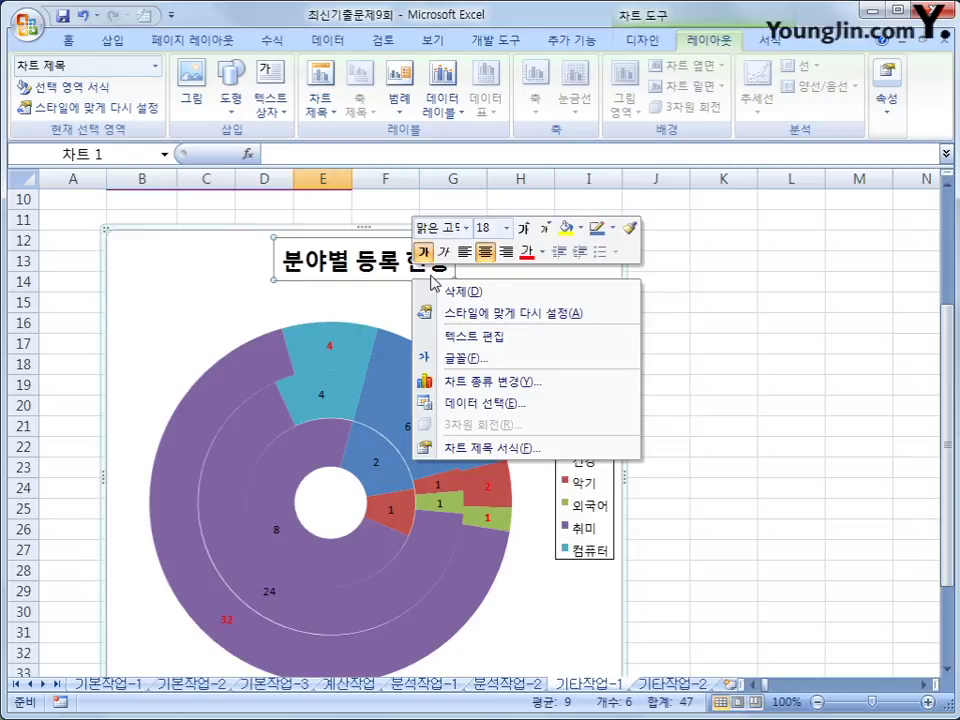
pyautogui.click(507, 229)
pyautogui.click(496, 358)
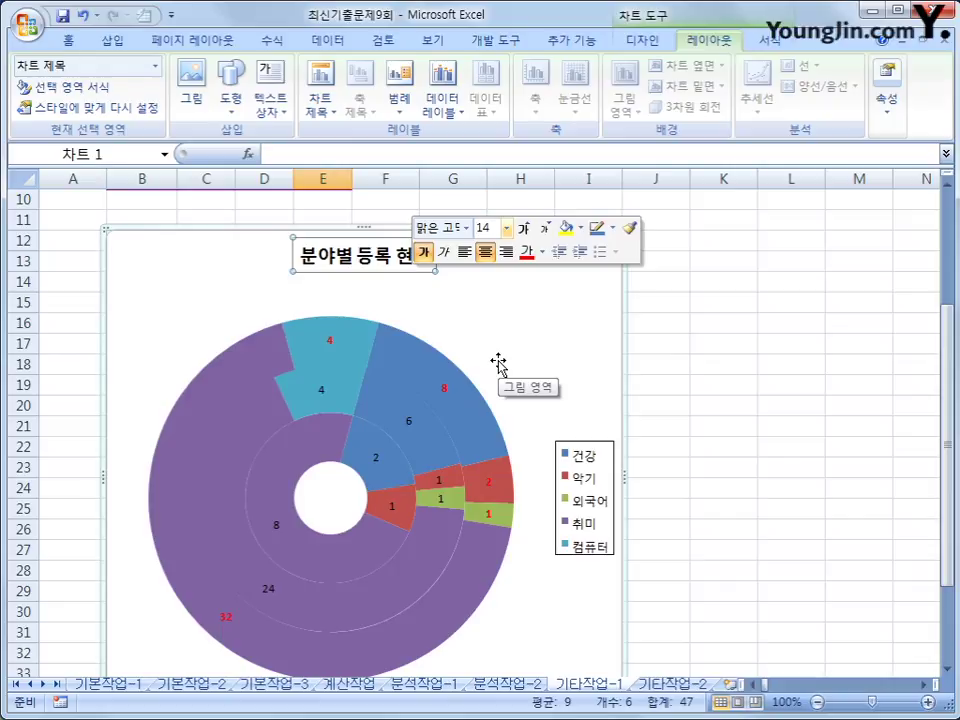
# Step: Fill the chart title with white and give it a black outline
pyautogui.click(580, 230)
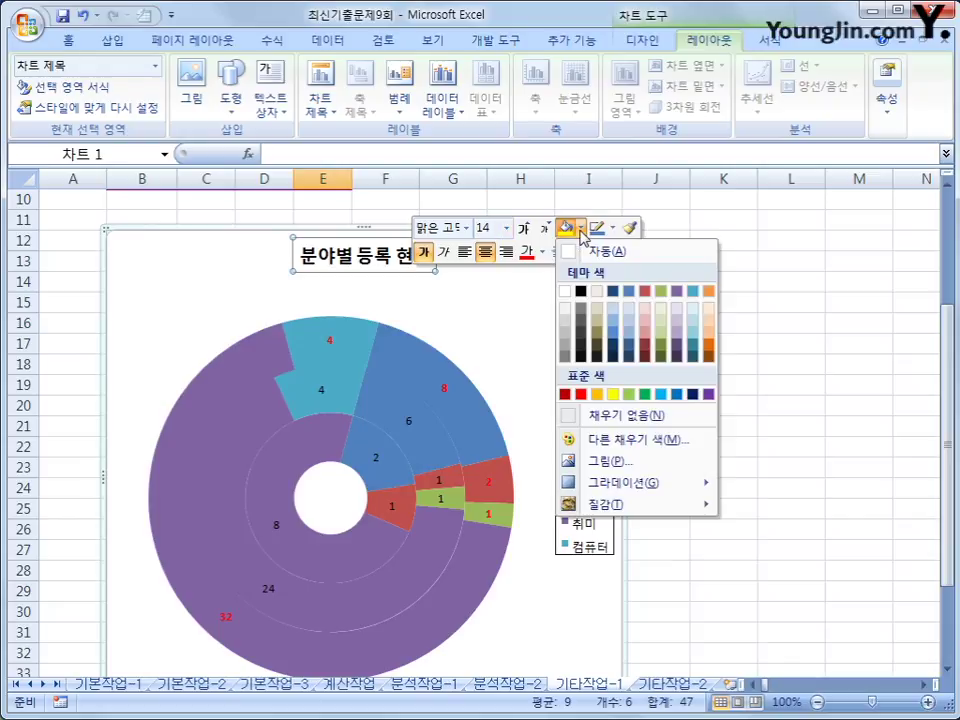
pyautogui.click(565, 297)
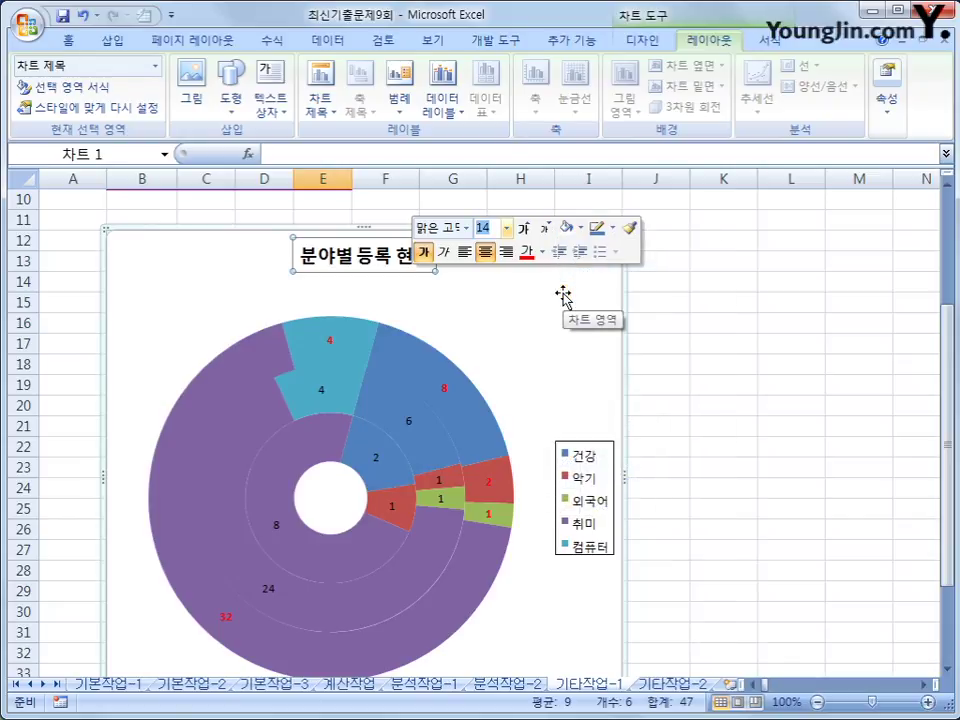
pyautogui.click(615, 233)
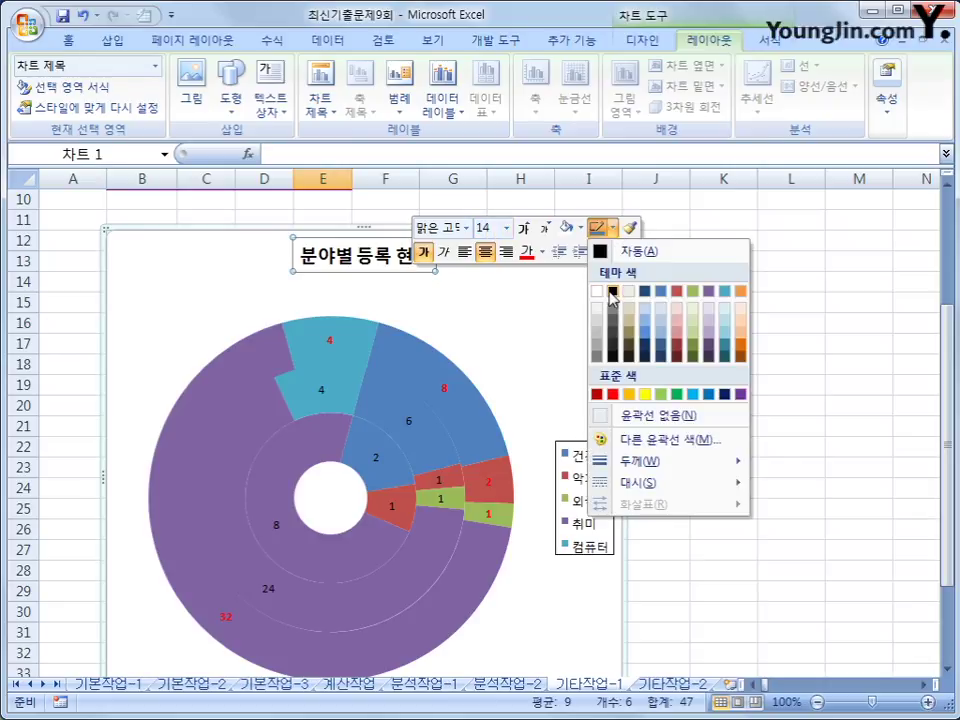
pyautogui.click(609, 291)
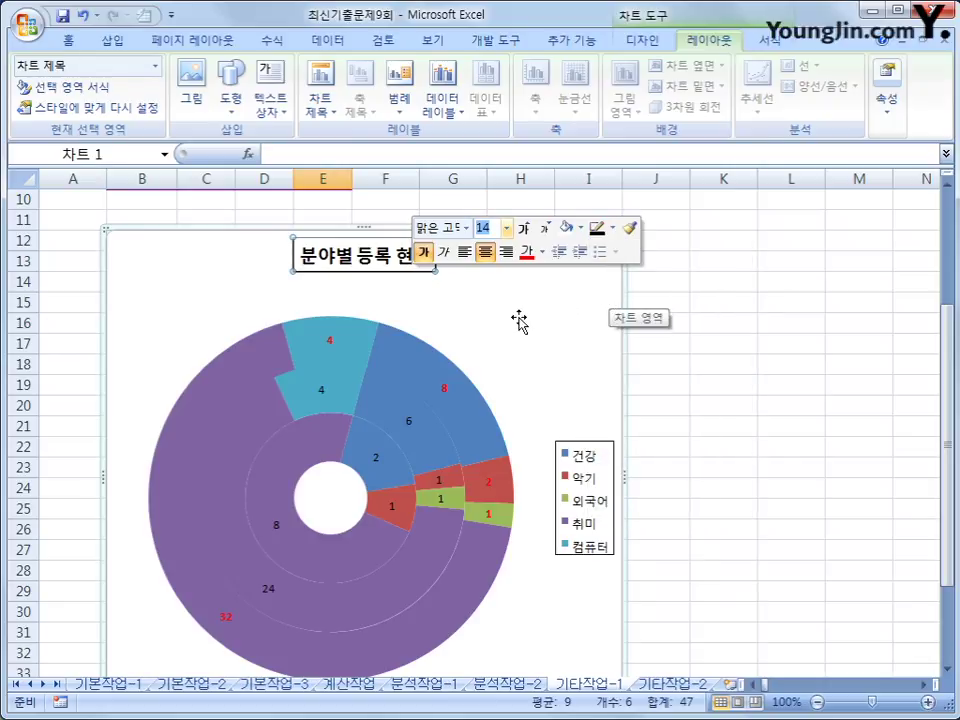
# Step: Apply the outer bottom-right offset shadow preset to the chart title and deselect the chart
pyautogui.click(437, 311)
pyautogui.click(415, 268)
pyautogui.rightClick(415, 268)
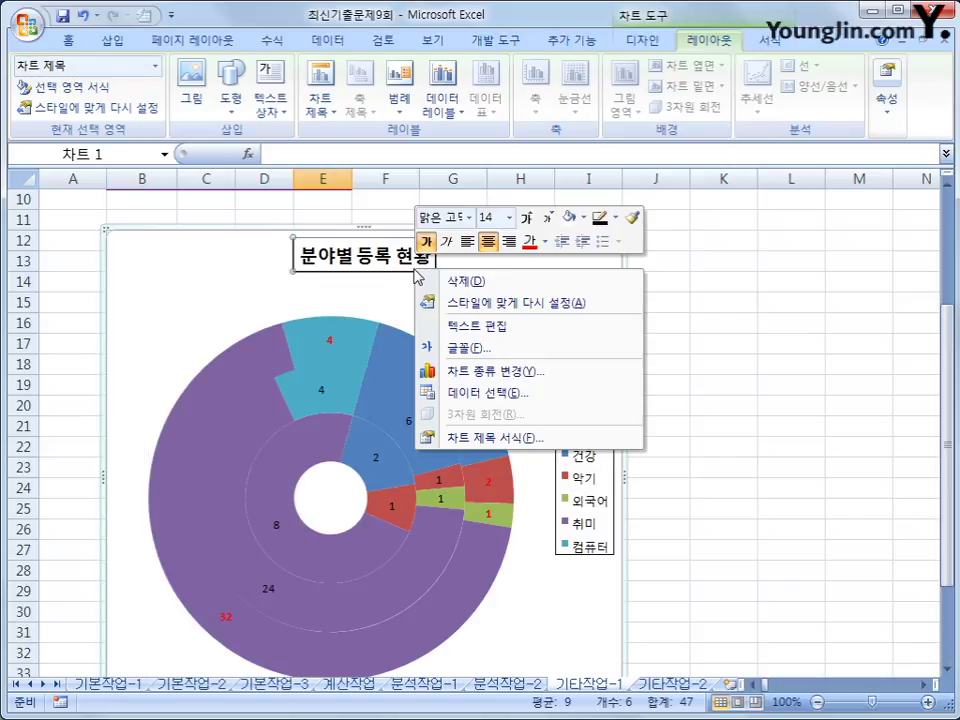
pyautogui.click(513, 440)
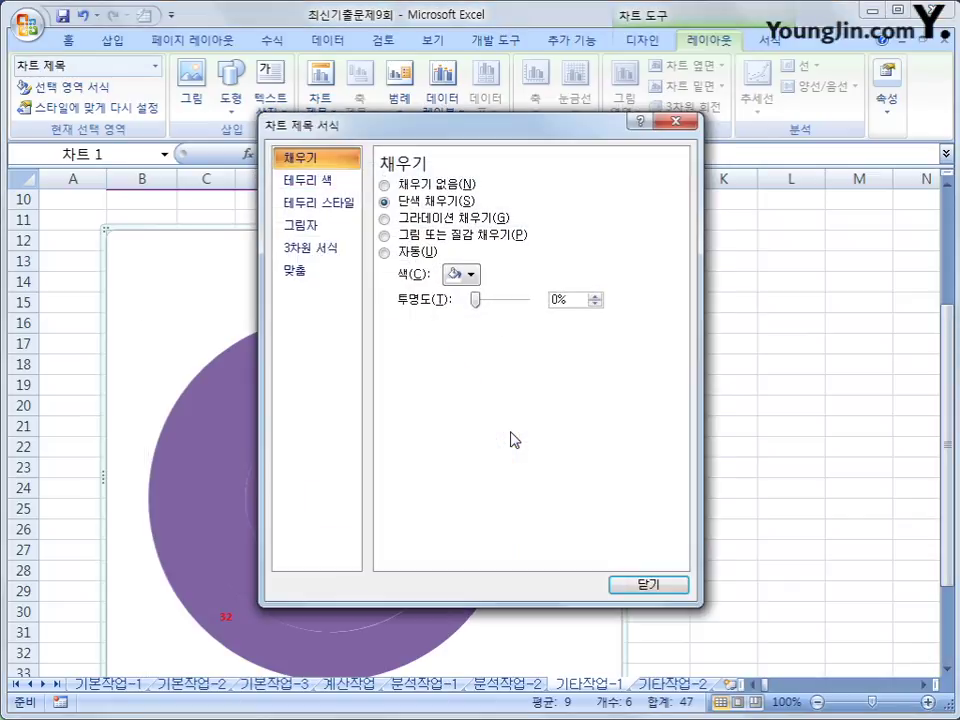
pyautogui.click(350, 227)
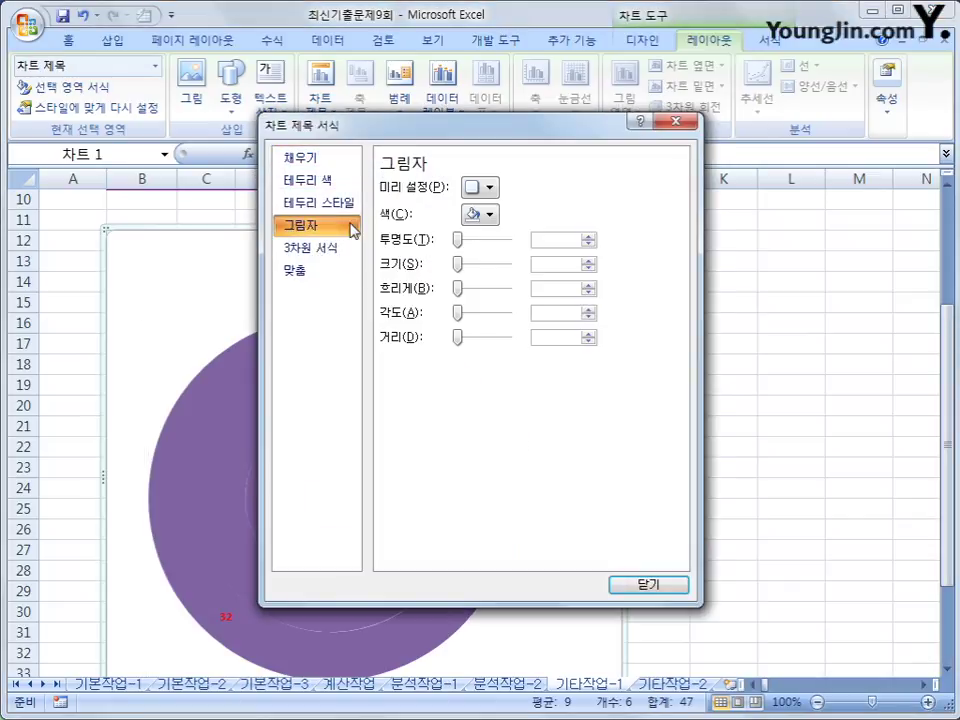
pyautogui.click(489, 188)
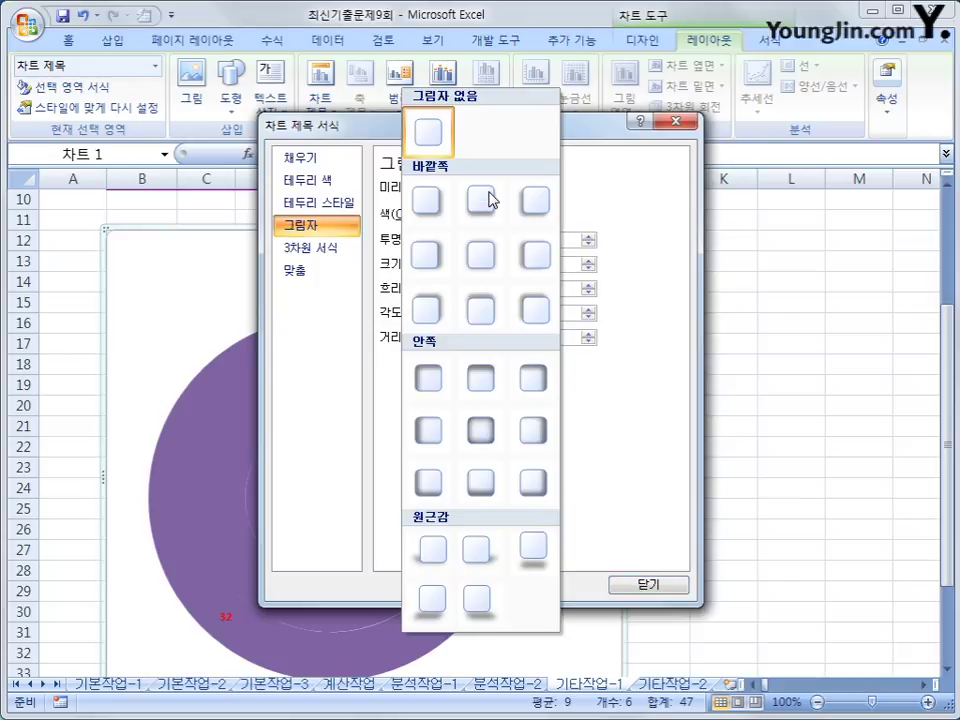
pyautogui.click(426, 212)
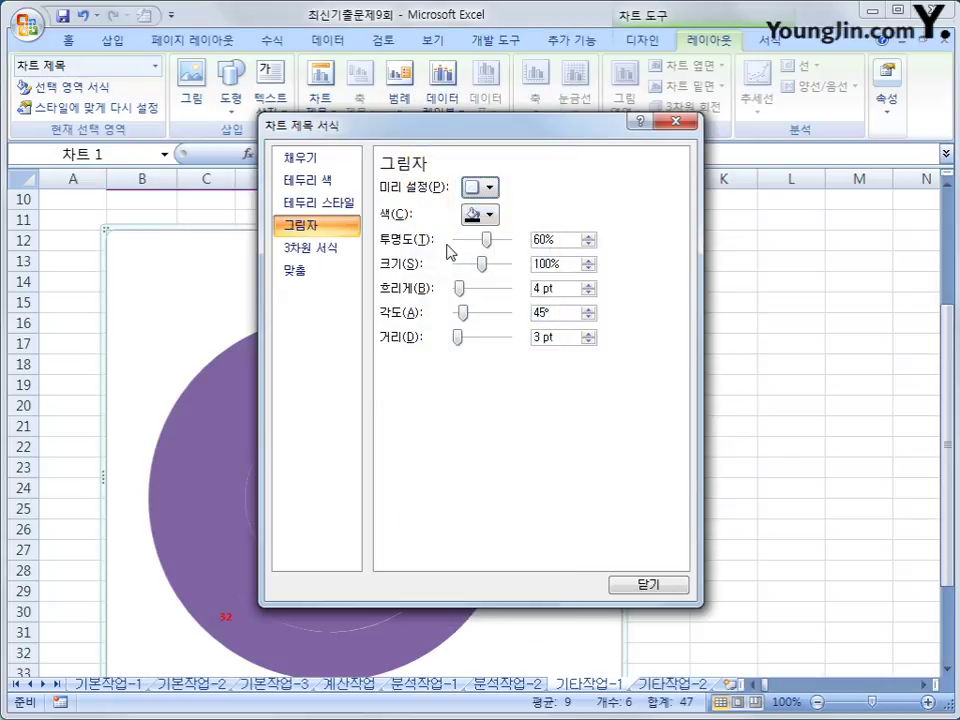
pyautogui.click(662, 588)
pyautogui.click(776, 532)
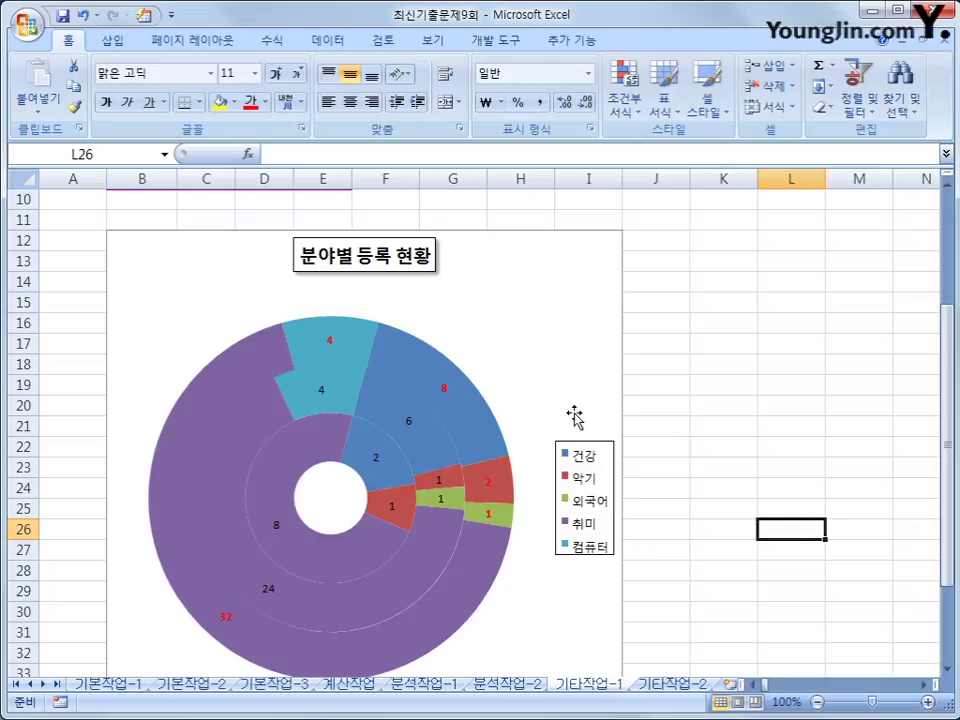
# Step: Place the doughnut chart's legend below the chart
pyautogui.click(575, 314)
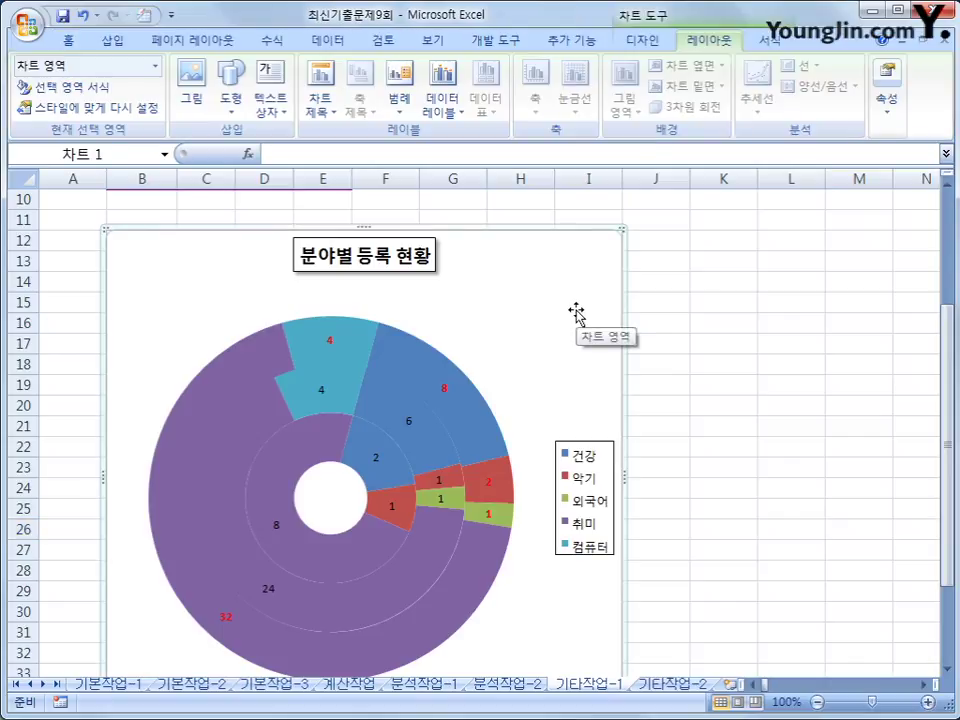
pyautogui.click(413, 104)
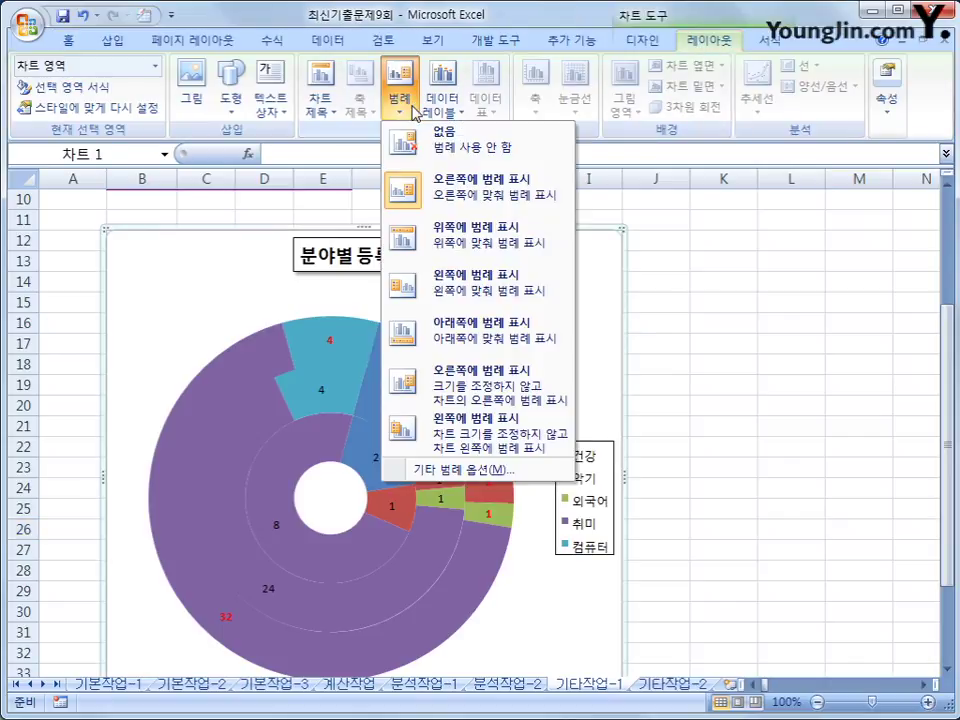
pyautogui.click(446, 333)
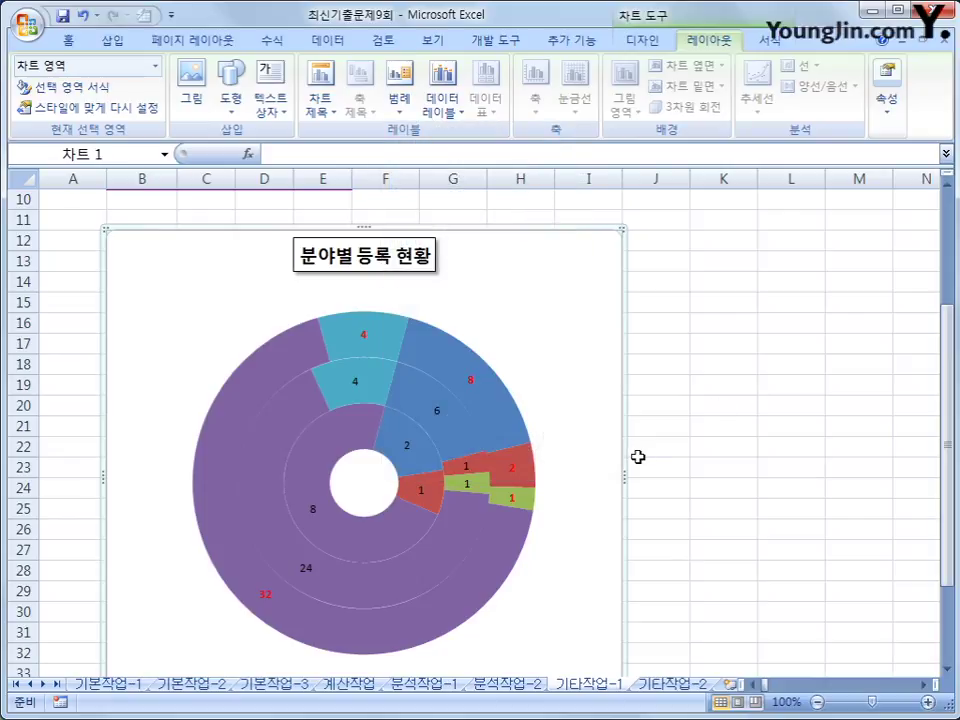
# Step: Give the chart area border rounded corners and an outer bottom-right offset shadow, and deselect the chart
pyautogui.scroll(-1, 638, 457)
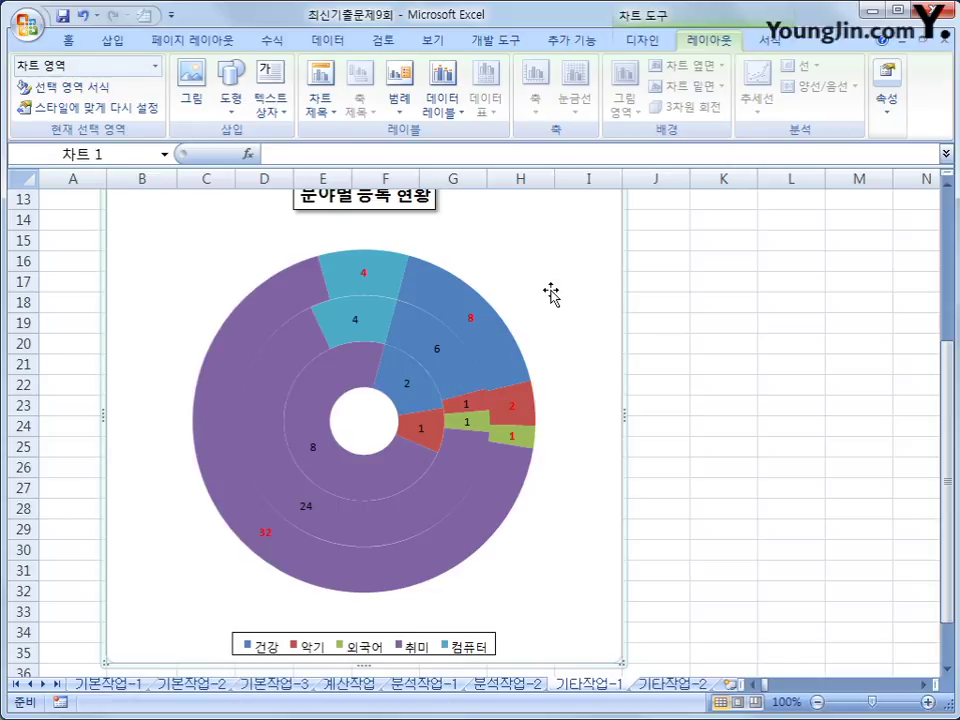
pyautogui.rightClick(555, 250)
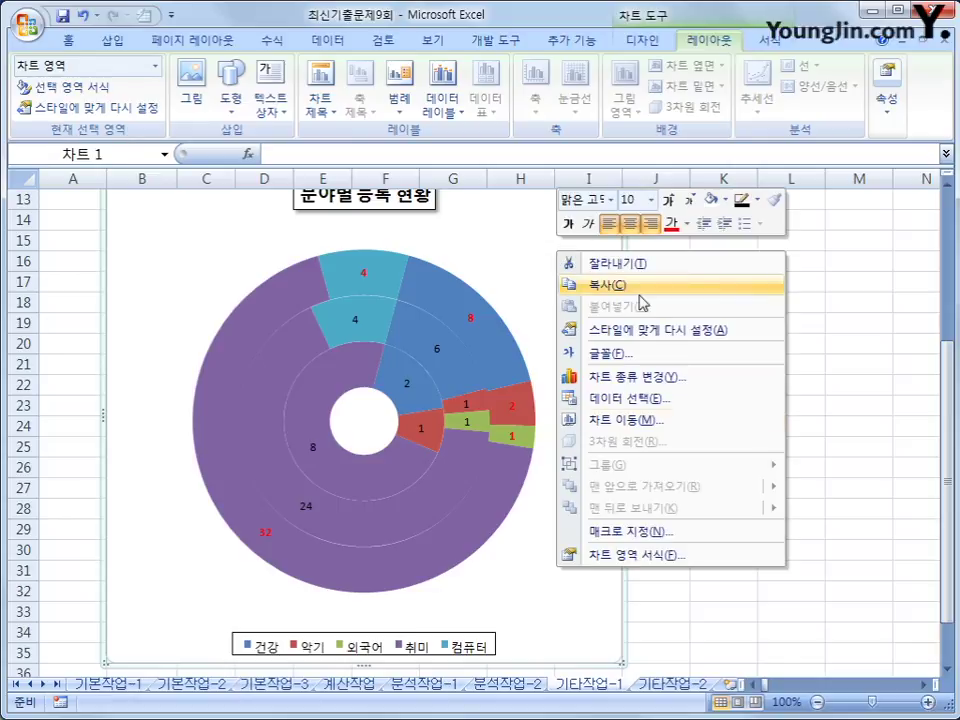
pyautogui.click(645, 558)
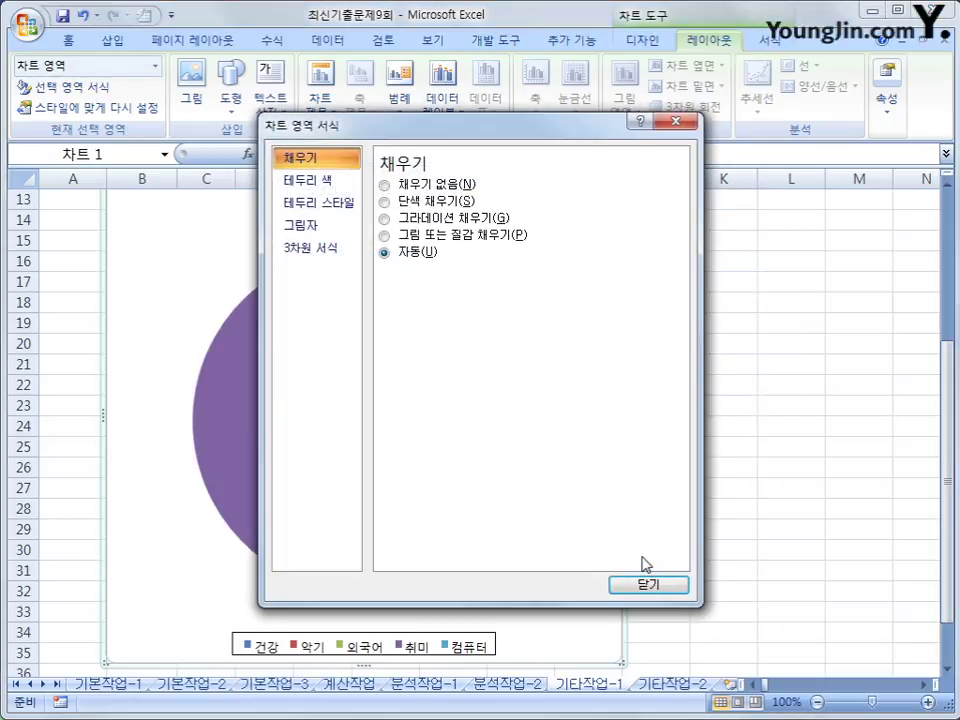
pyautogui.click(330, 204)
pyautogui.click(408, 382)
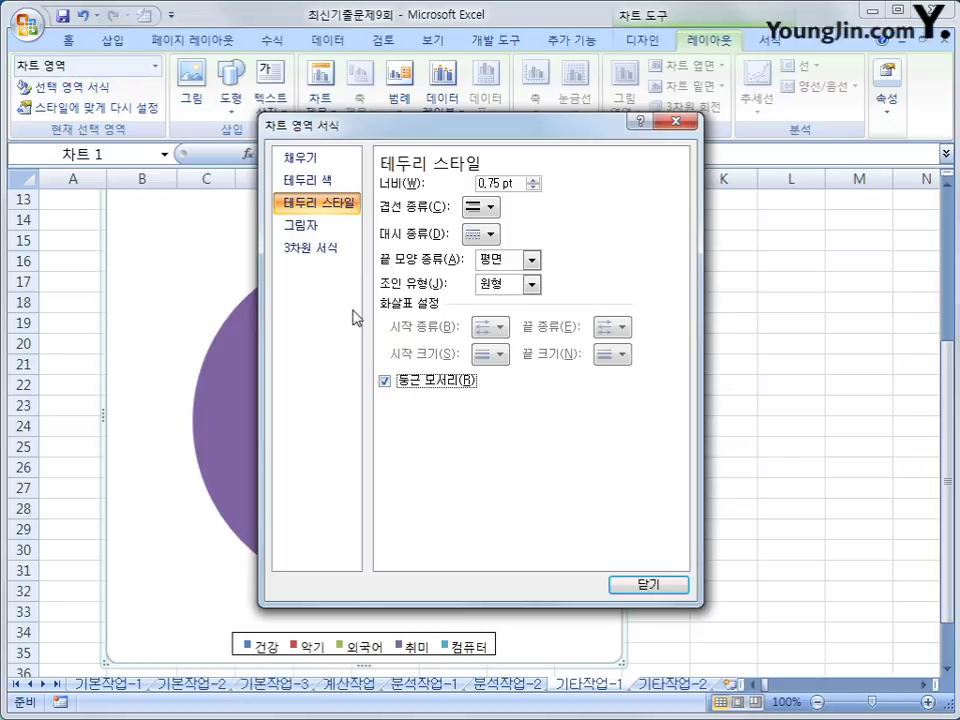
pyautogui.click(322, 229)
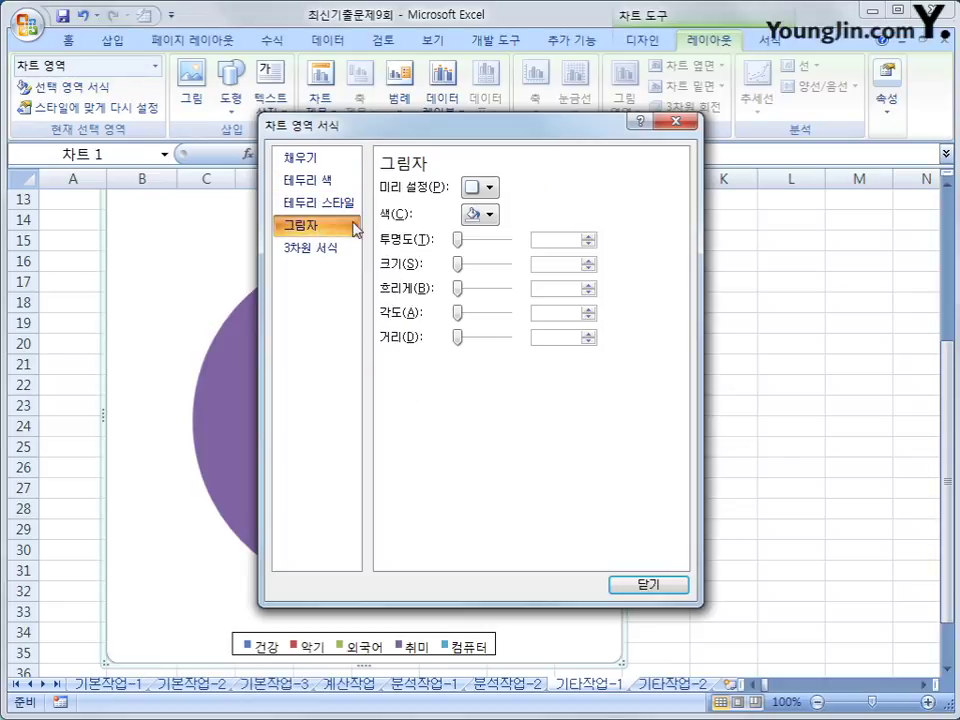
pyautogui.click(474, 190)
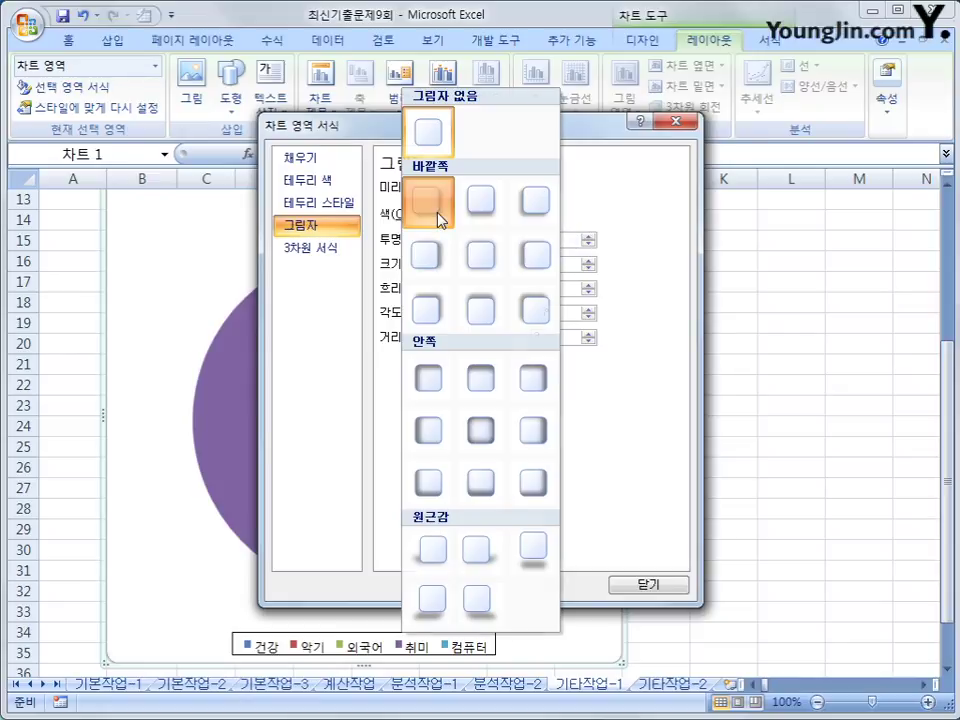
pyautogui.click(437, 218)
pyautogui.click(646, 583)
pyautogui.click(778, 594)
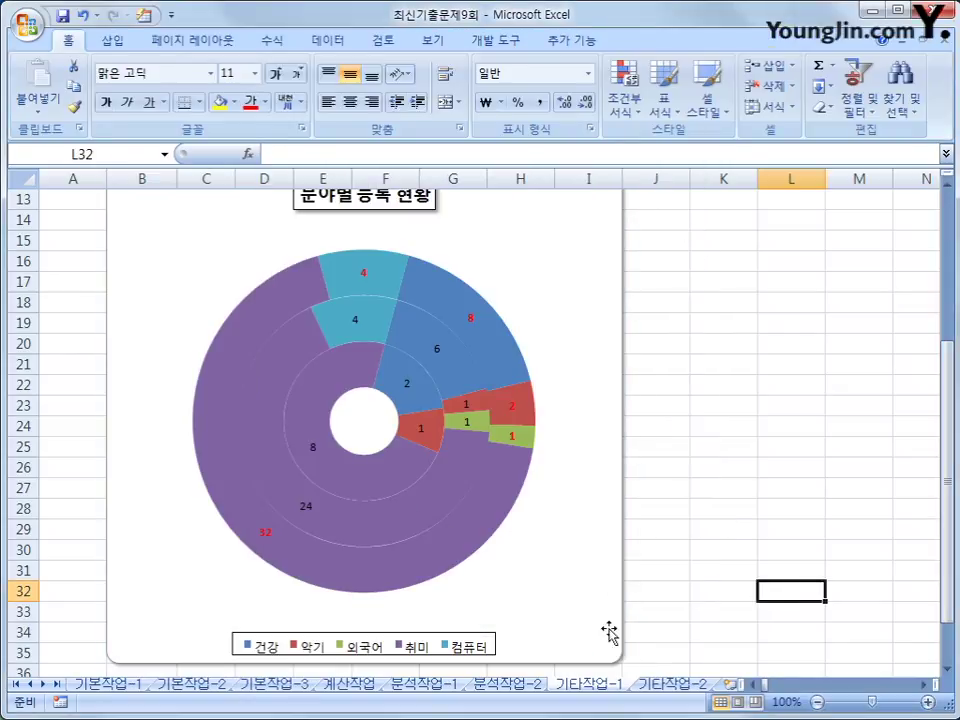
pyautogui.click(711, 648)
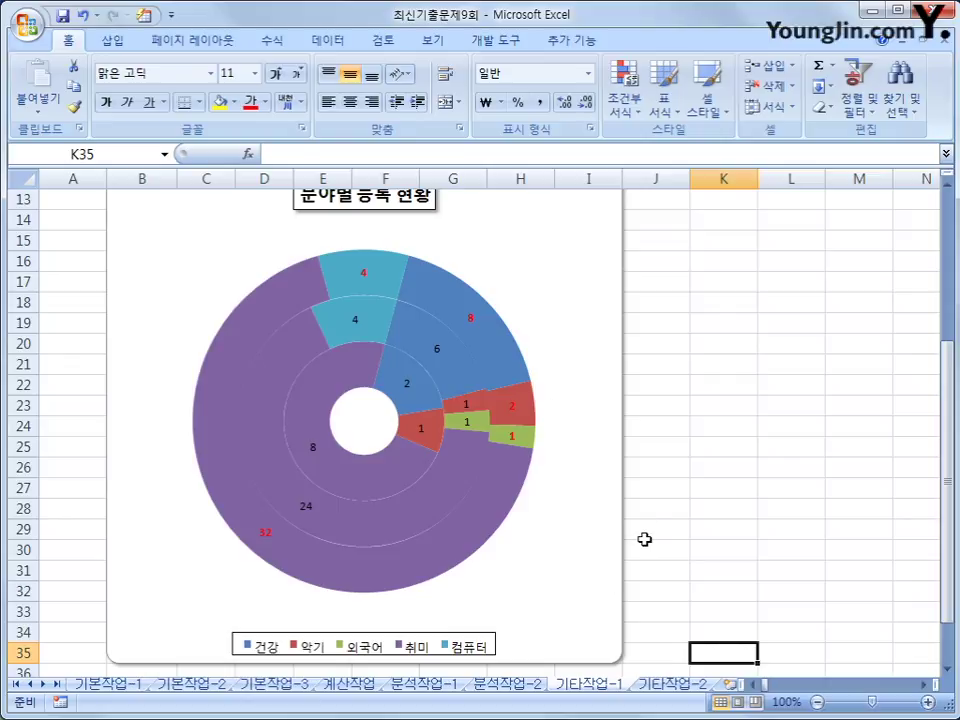
# Step: On sheet 기타작업-2, turn on design mode and open the click event code of the 수강인원등록 button
pyautogui.click(662, 685)
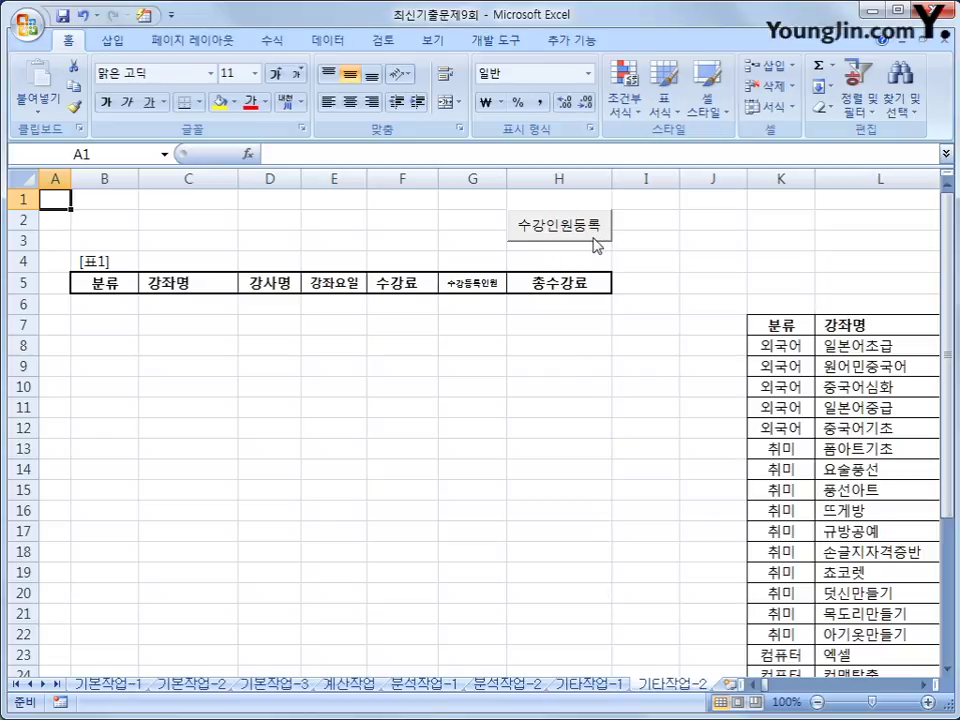
pyautogui.click(503, 48)
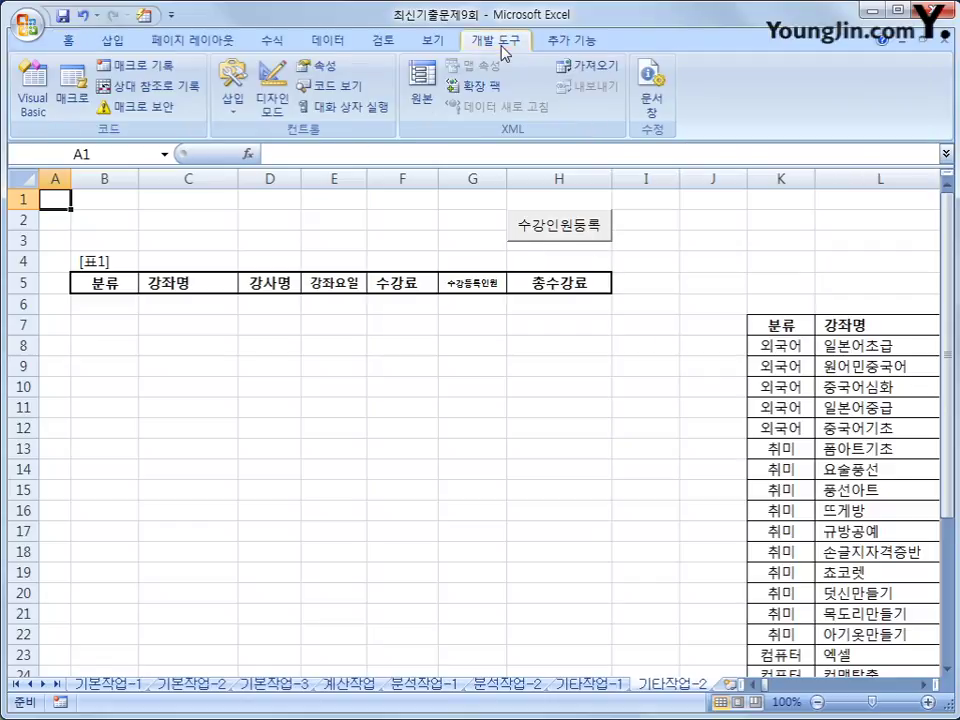
pyautogui.click(273, 90)
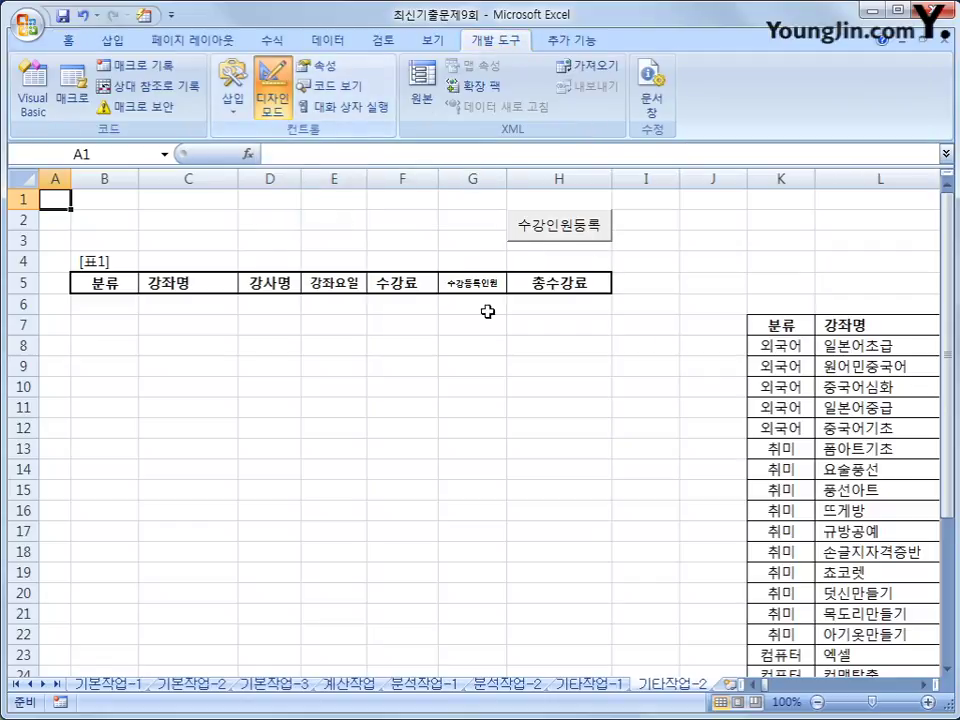
pyautogui.click(600, 222)
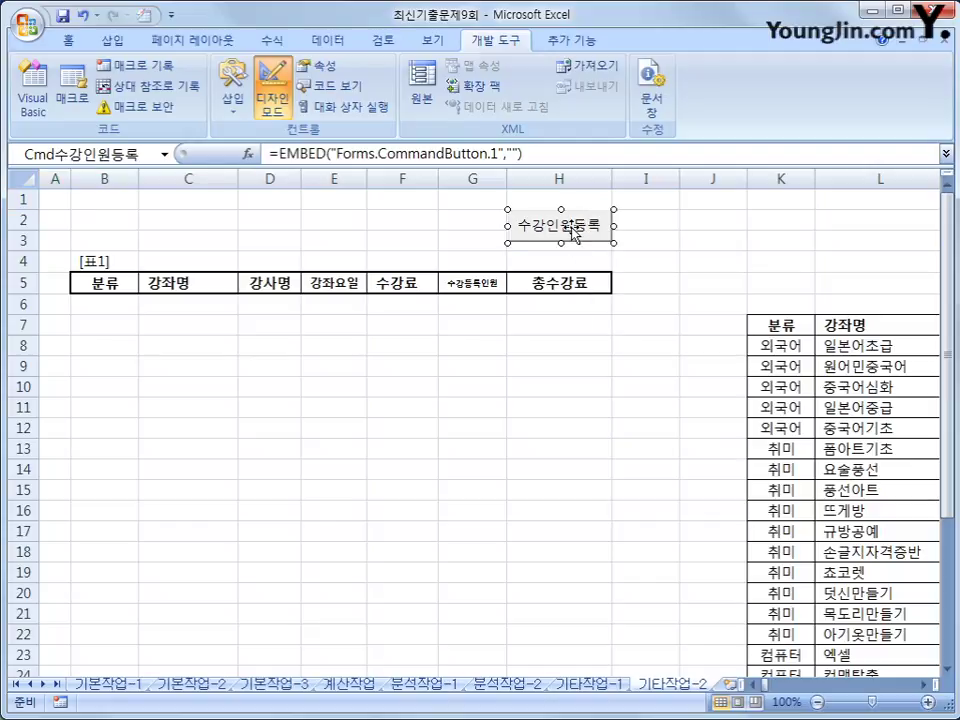
pyautogui.doubleClick(574, 234)
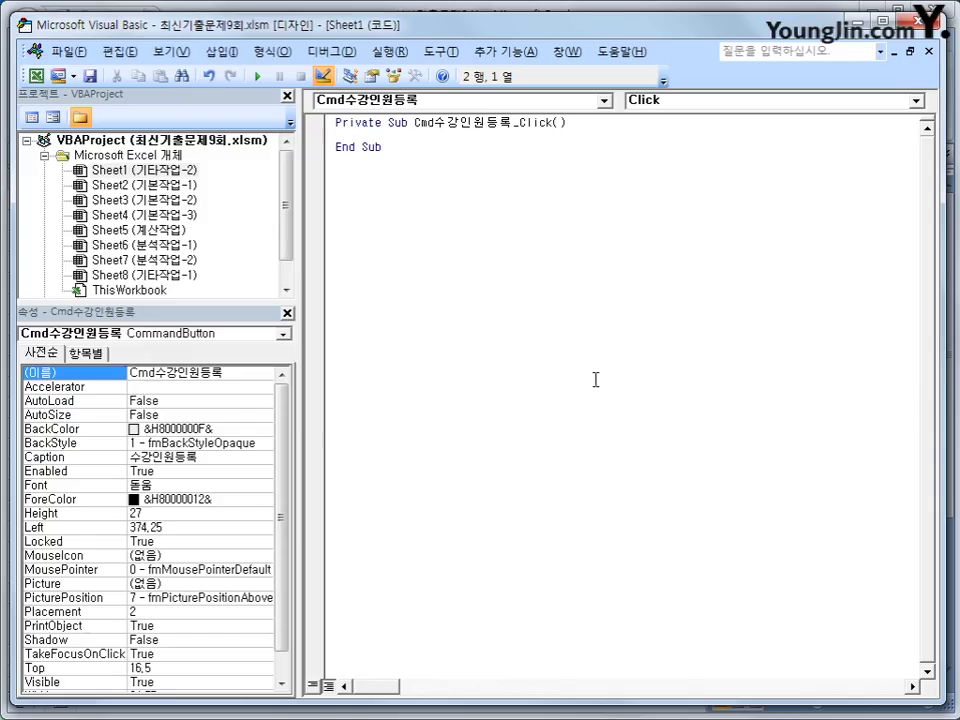
# Step: Make the button's click procedure display the form with the statement 수강인원등록화면.Show
pyautogui.press('Tab')
pyautogui.write('수강인원등록')
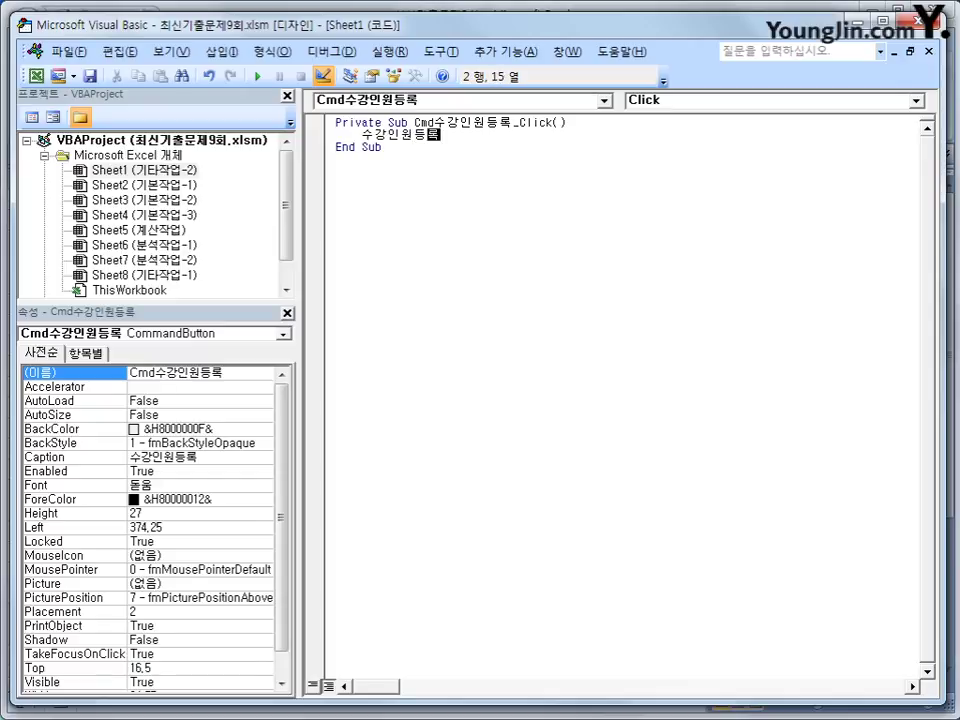
pyautogui.write('화면.')
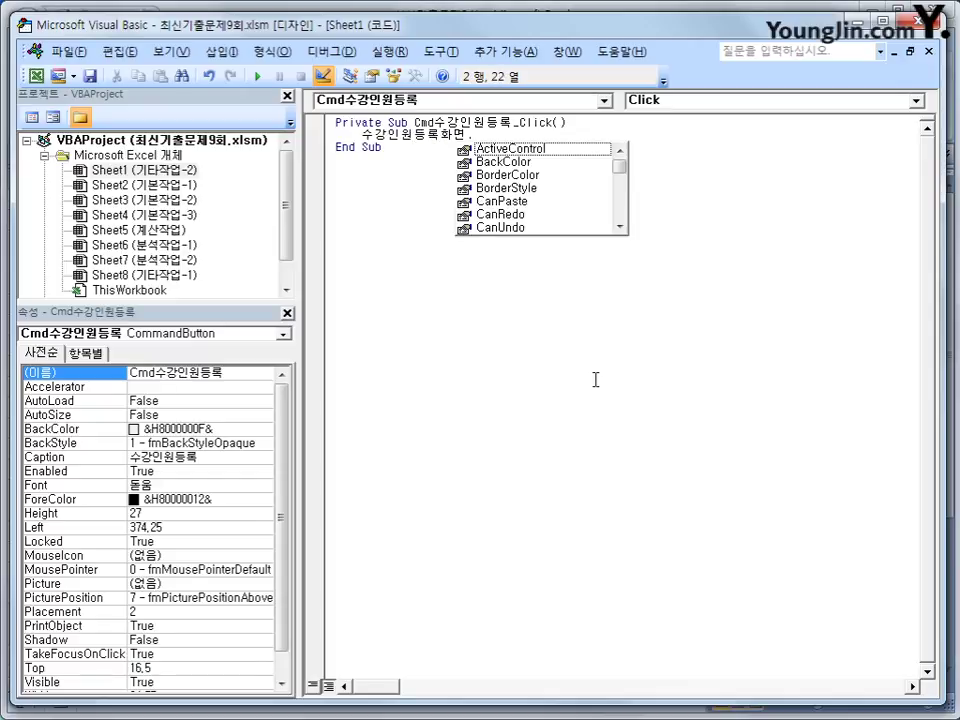
pyautogui.write('show')
pyautogui.press('Tab')
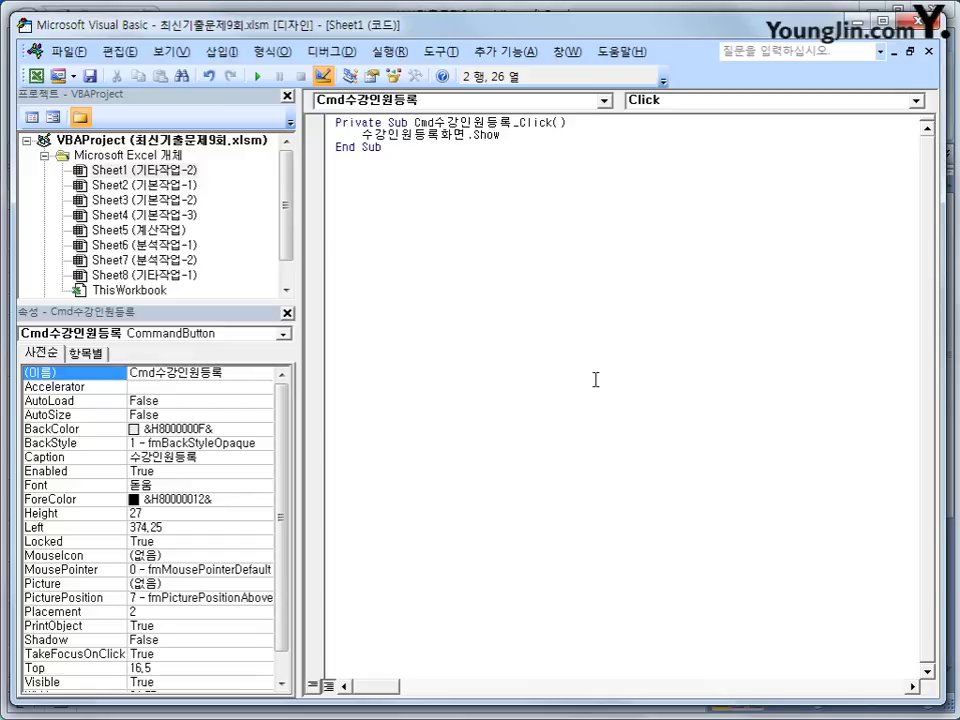
pyautogui.click(595, 379)
# Step: Expand the project's forms folder and open the code of the 수강인원등록화면 form
pyautogui.moveTo(288, 225); pyautogui.dragTo(288, 245)
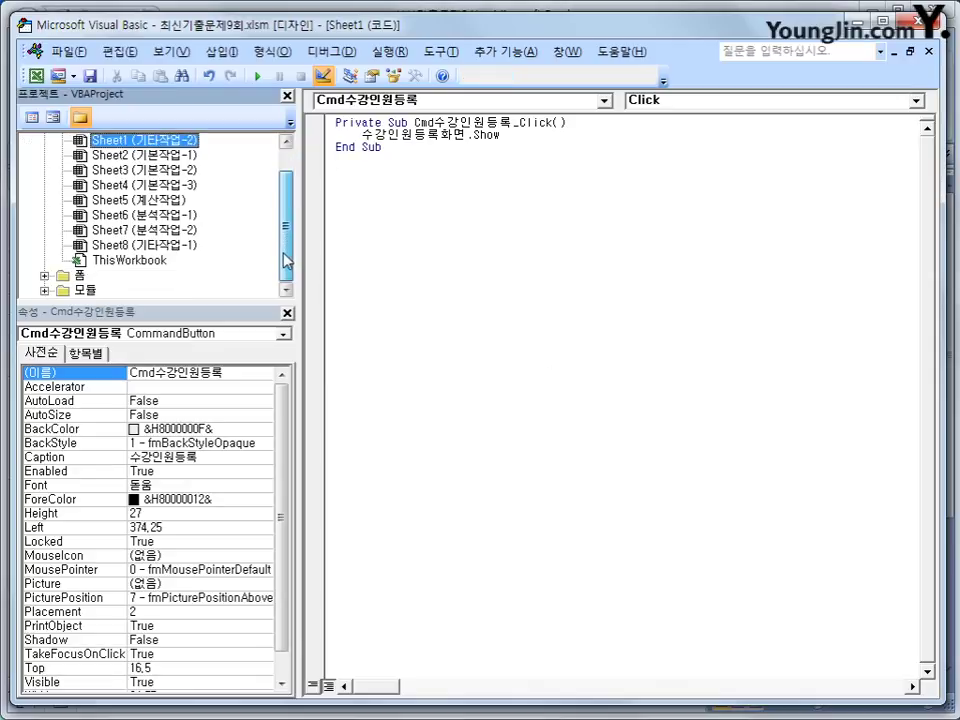
pyautogui.doubleClick(79, 275)
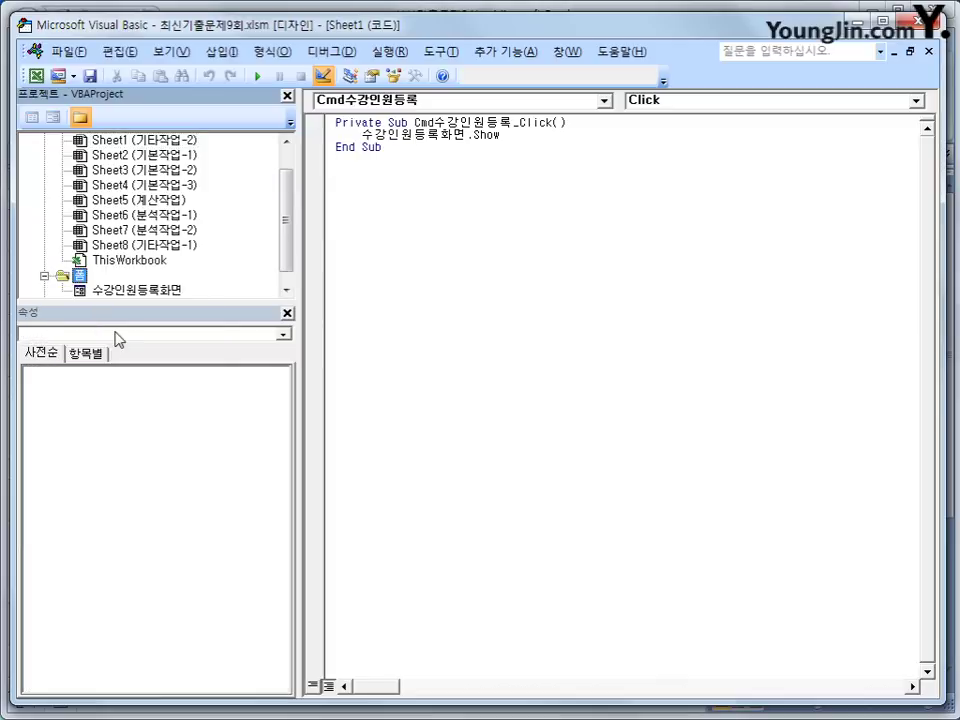
pyautogui.click(123, 292)
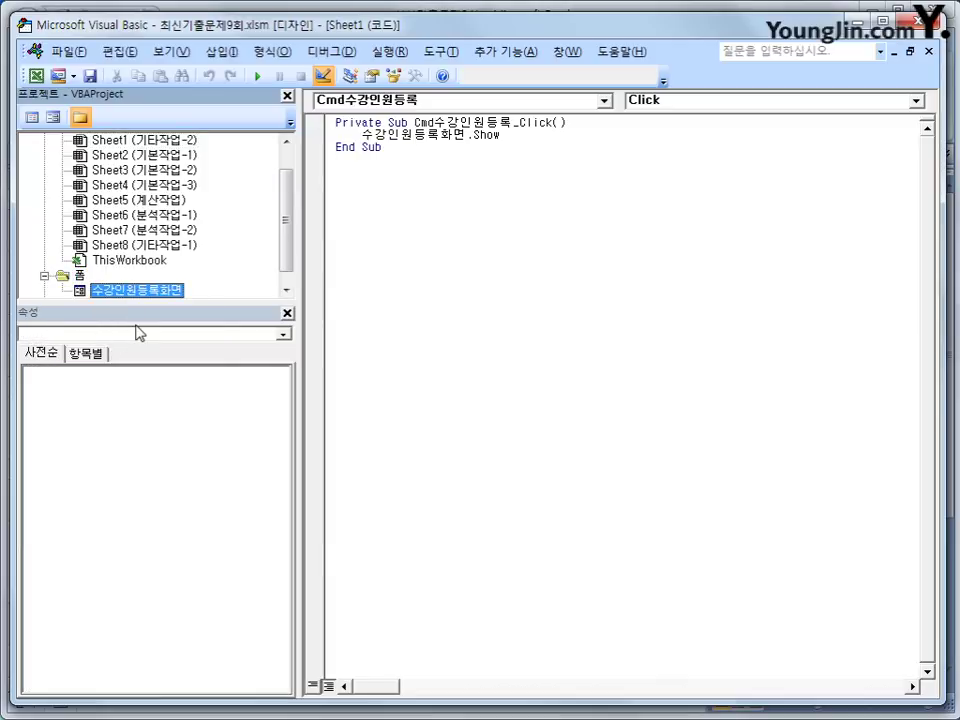
pyautogui.click(31, 117)
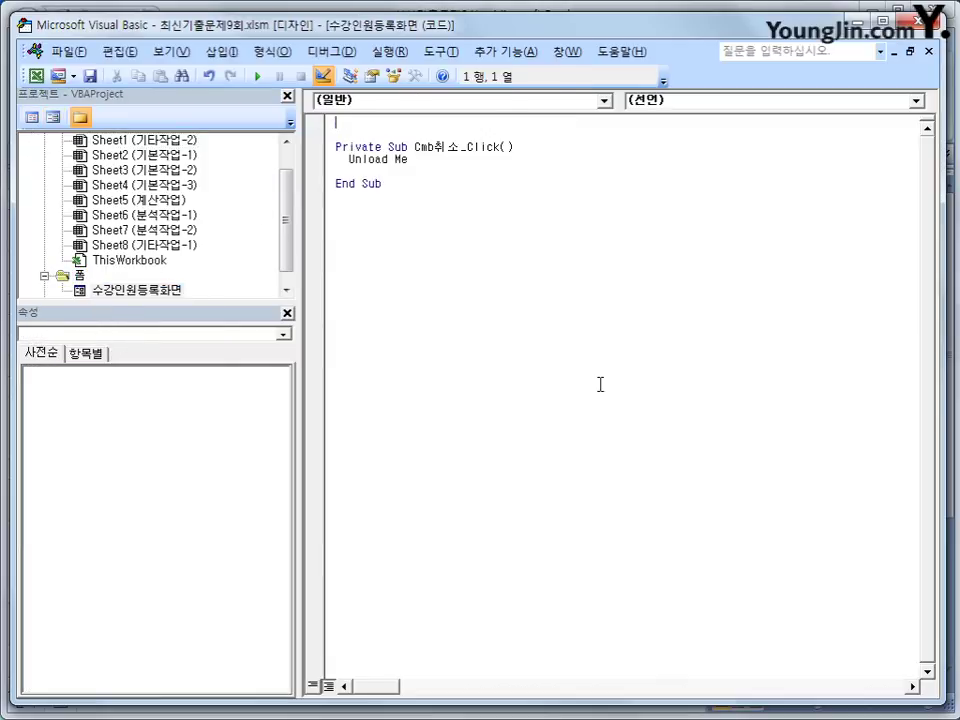
# Step: Create the Initialize event procedure of the UserForm in the form's code
pyautogui.click(508, 101)
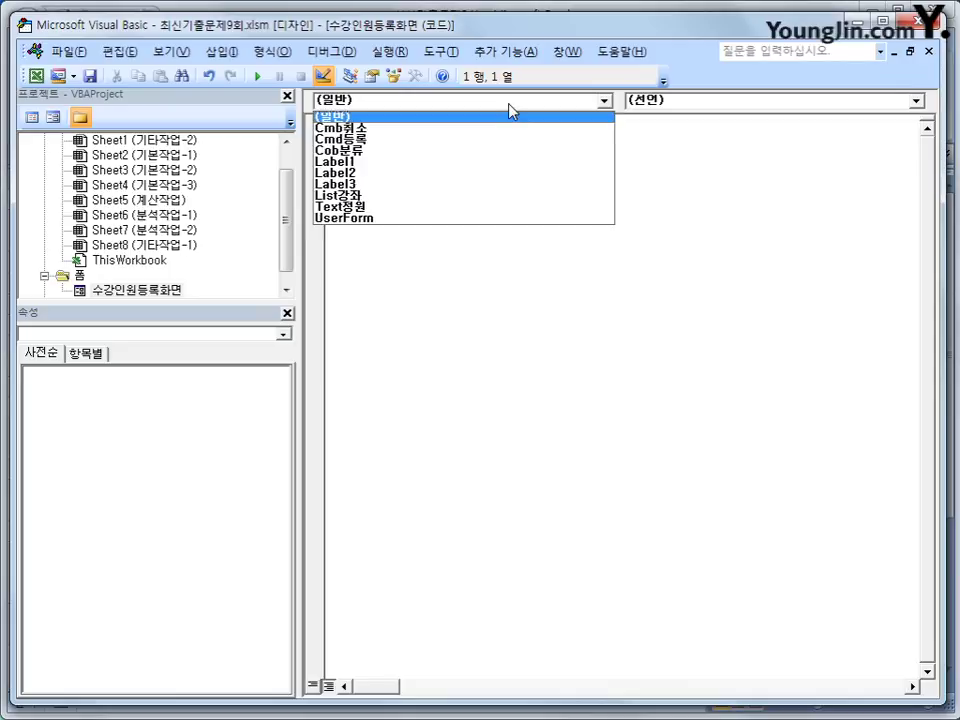
pyautogui.click(500, 219)
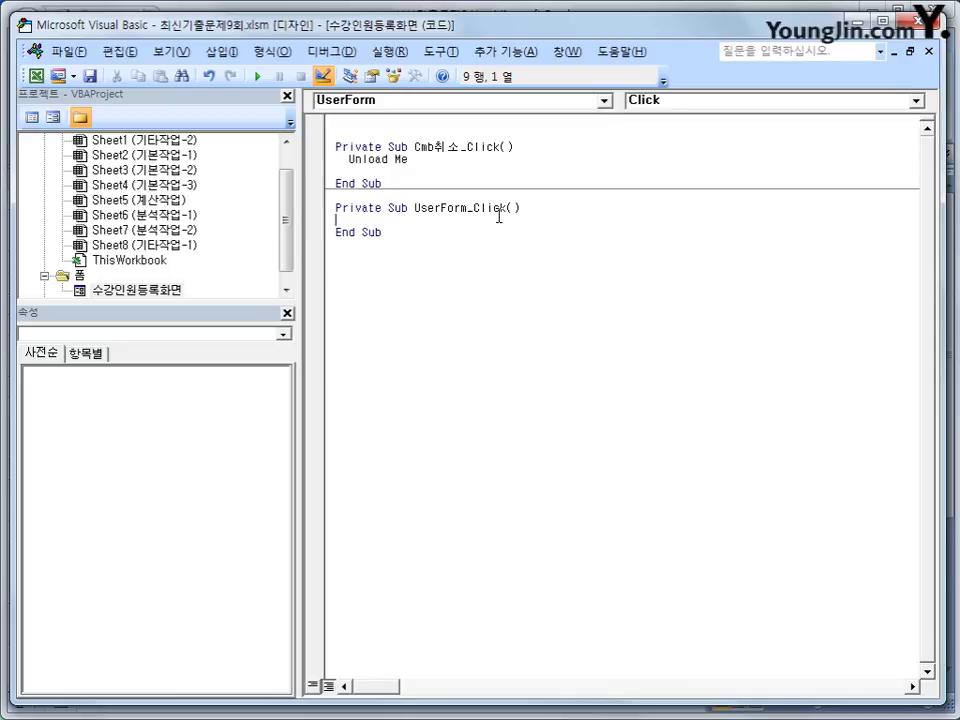
pyautogui.click(730, 103)
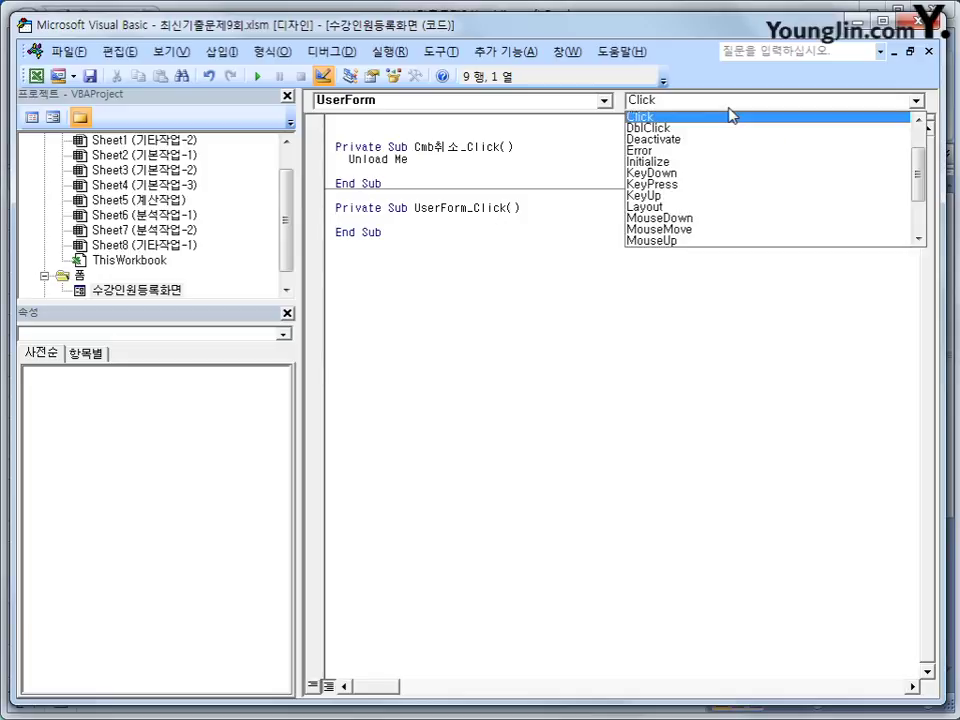
pyautogui.click(720, 162)
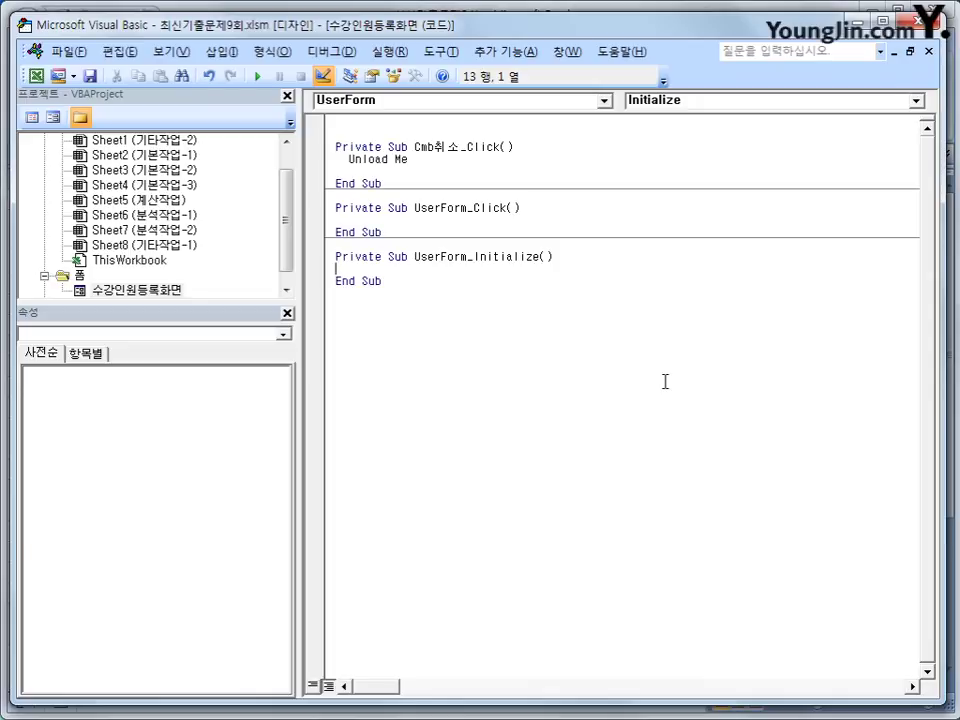
# Step: Start a With block for the Cob분류 combo box inside the UserForm_Initialize procedure
pyautogui.press('Tab')
pyautogui.write('뷔')
pyautogui.press('BackSpace')
pyautogui.write('with')
pyautogui.write(' cob')
pyautogui.write('분류')
pyautogui.press('Return')
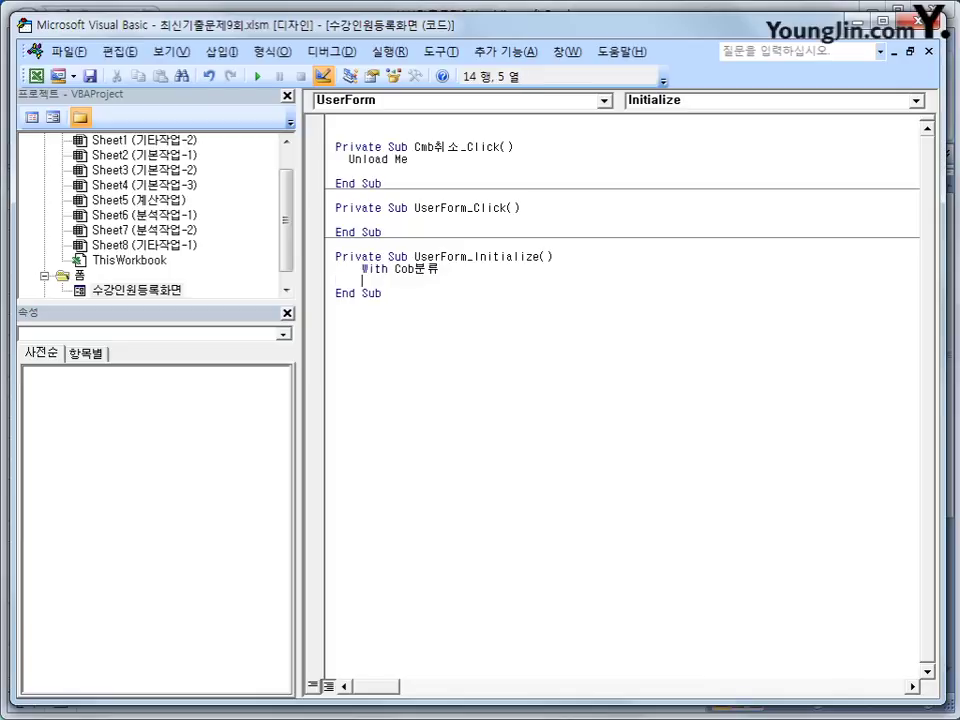
# Step: Inside the With block, add the item "외국어" with AddItem and begin another member statement on the following line
pyautogui.press('Tab')
pyautogui.write('.')
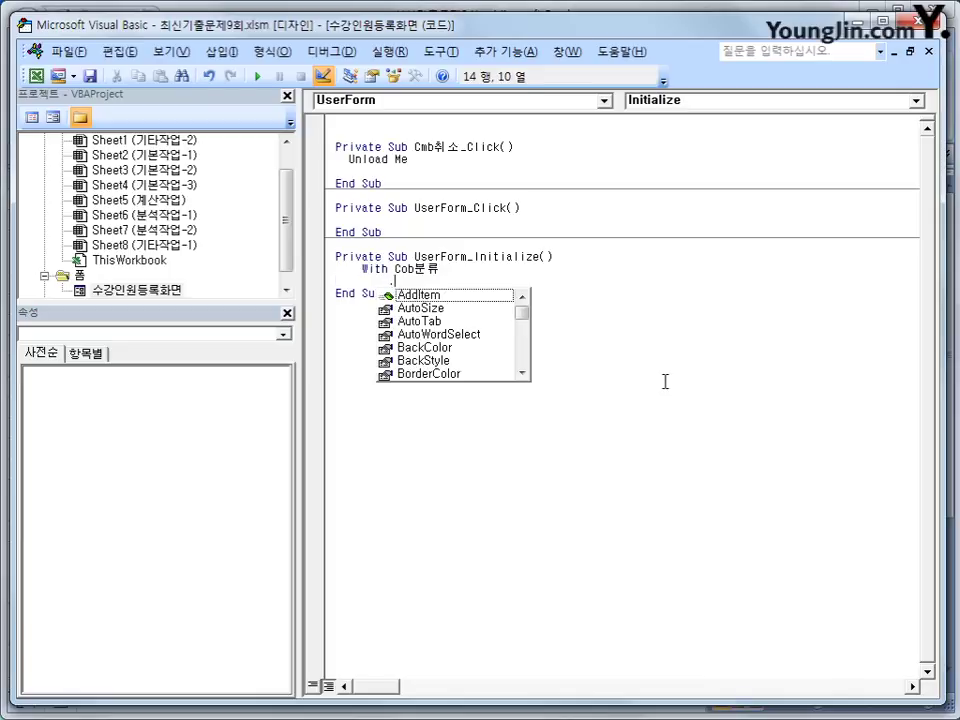
pyautogui.press('Down')
pyautogui.press('Tab')
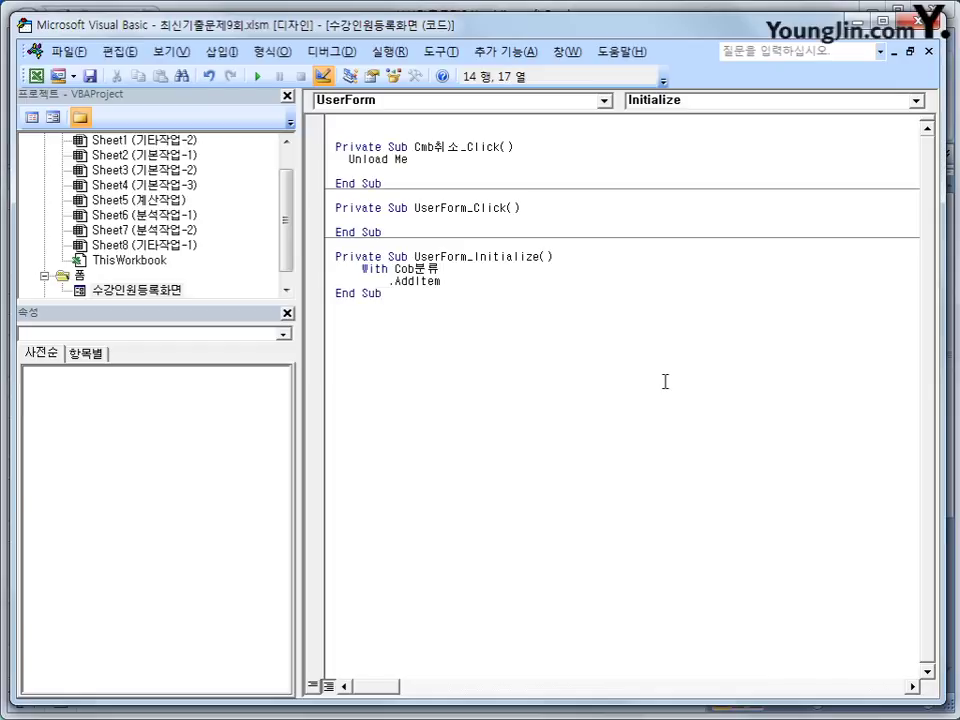
pyautogui.write('"')
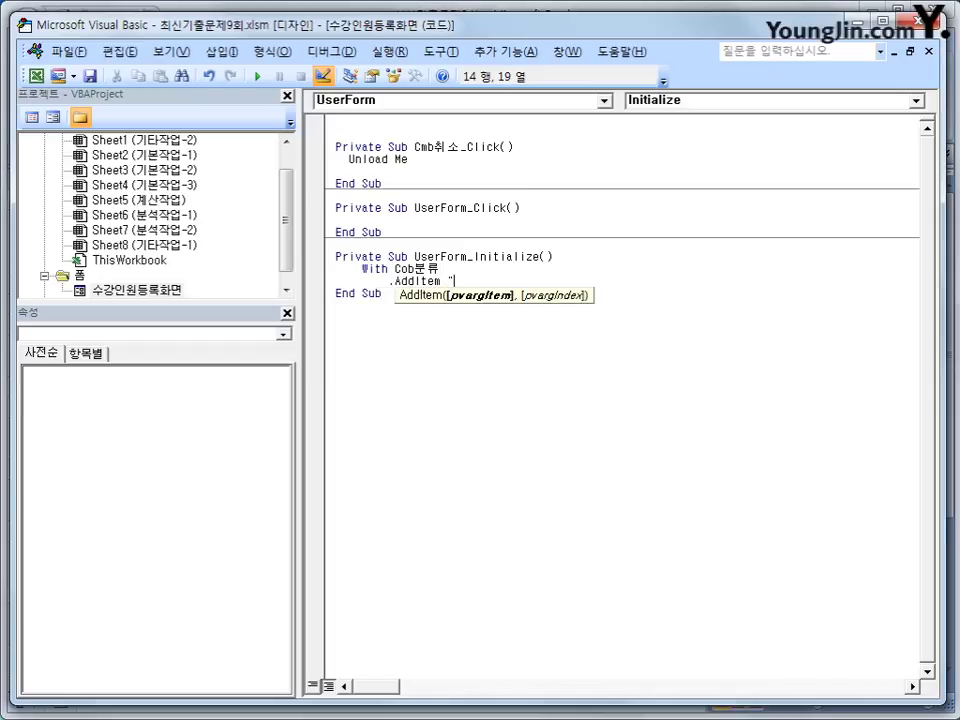
pyautogui.write('외국어"')
pyautogui.press('Return')
pyautogui.write('.')
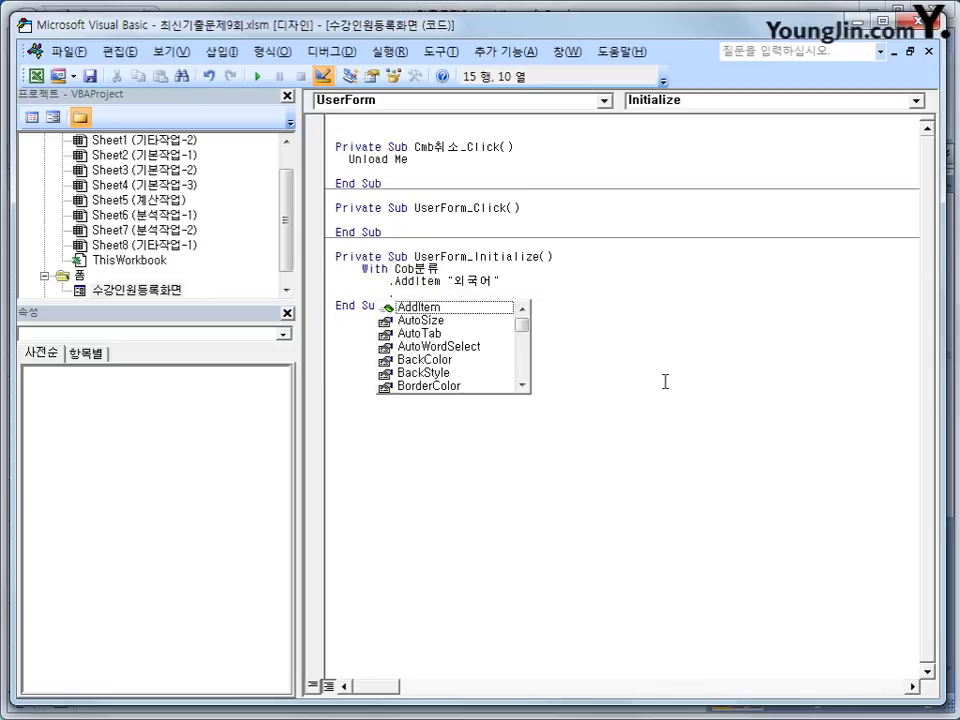
# Step: Add a second AddItem line with the item "취미" to the Cob분류 With block in UserForm_Initialize
pyautogui.press('Tab')
pyautogui.write('"')
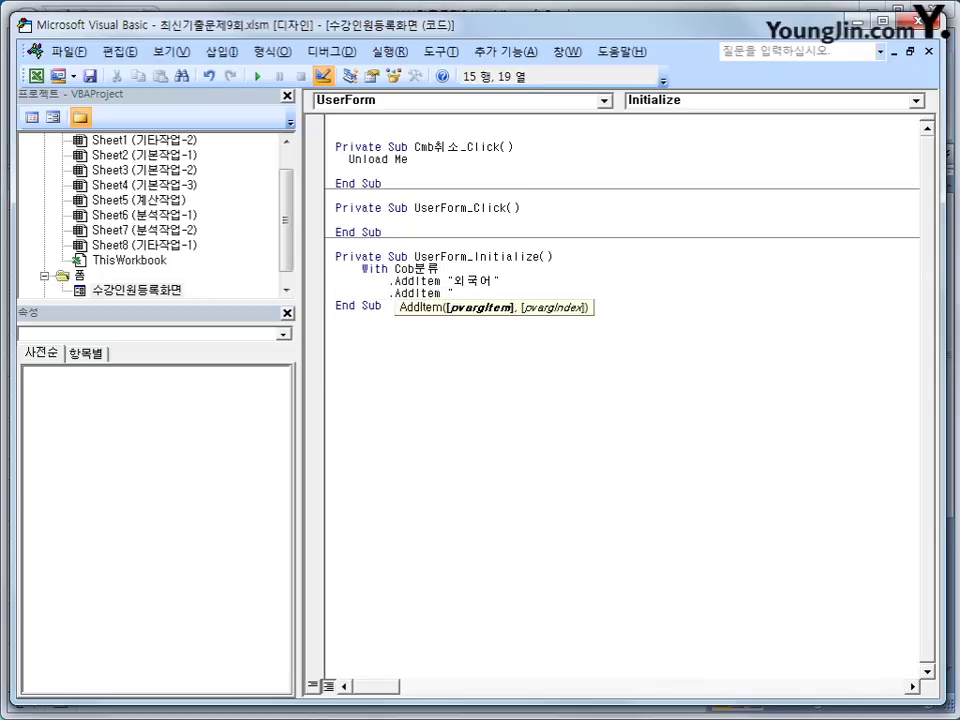
pyautogui.write('취미"')
pyautogui.press('Return')
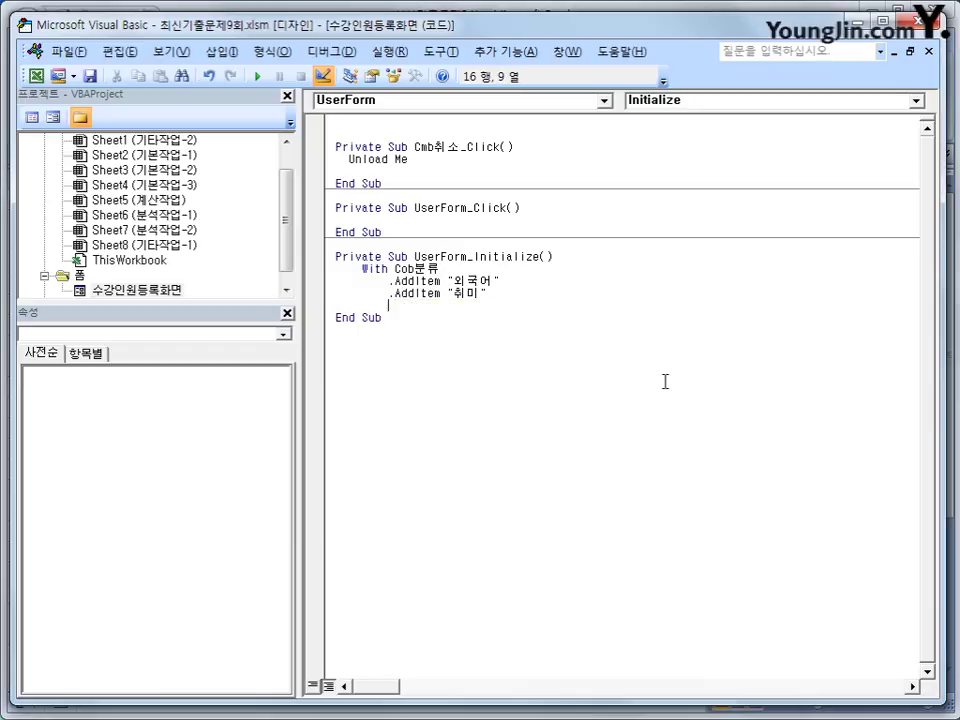
# Step: Add a third AddItem line with the item "컴퓨터" and close the With block with End With
pyautogui.write('.')
pyautogui.press('Tab')
pyautogui.write('"')
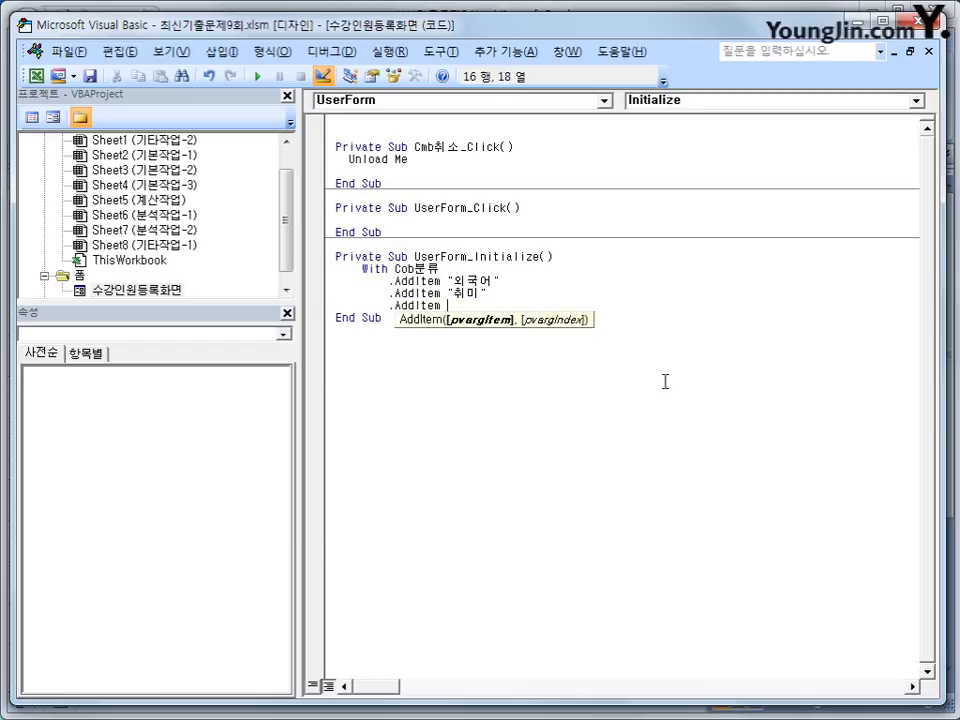
pyautogui.write('컴퓨터"')
pyautogui.press('Return')
pyautogui.press('BackSpace')
pyautogui.write('end with')
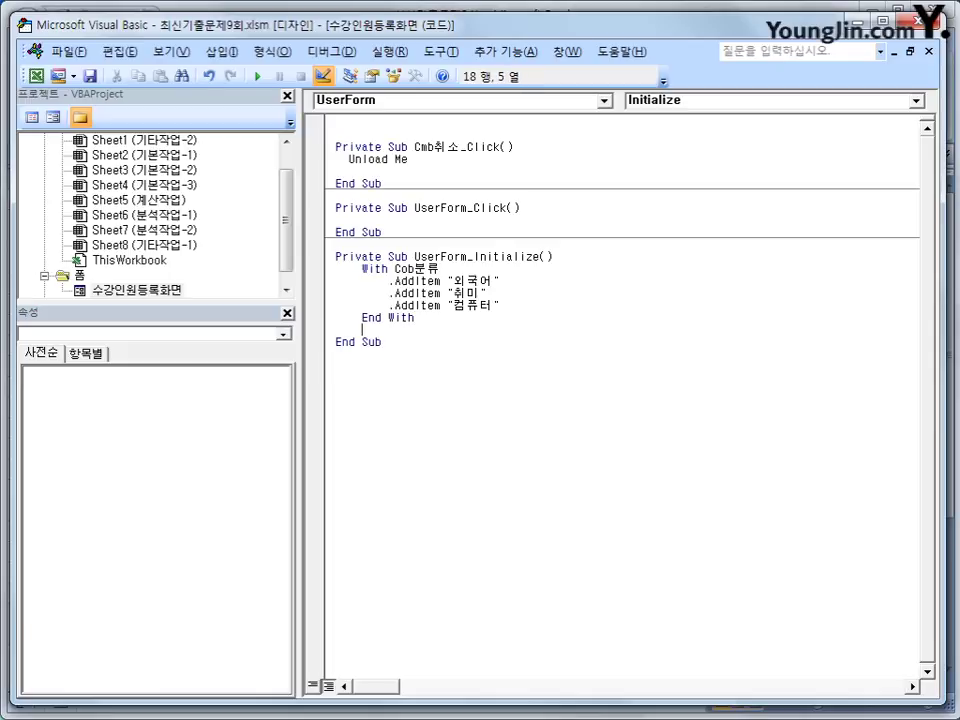
# Step: Insert a blank line above the With Cob분류 line in UserForm_Initialize
pyautogui.press('Up')
pyautogui.press('Up')
pyautogui.press('Up')
pyautogui.press('Up')
pyautogui.press('Up')
pyautogui.press('Return')
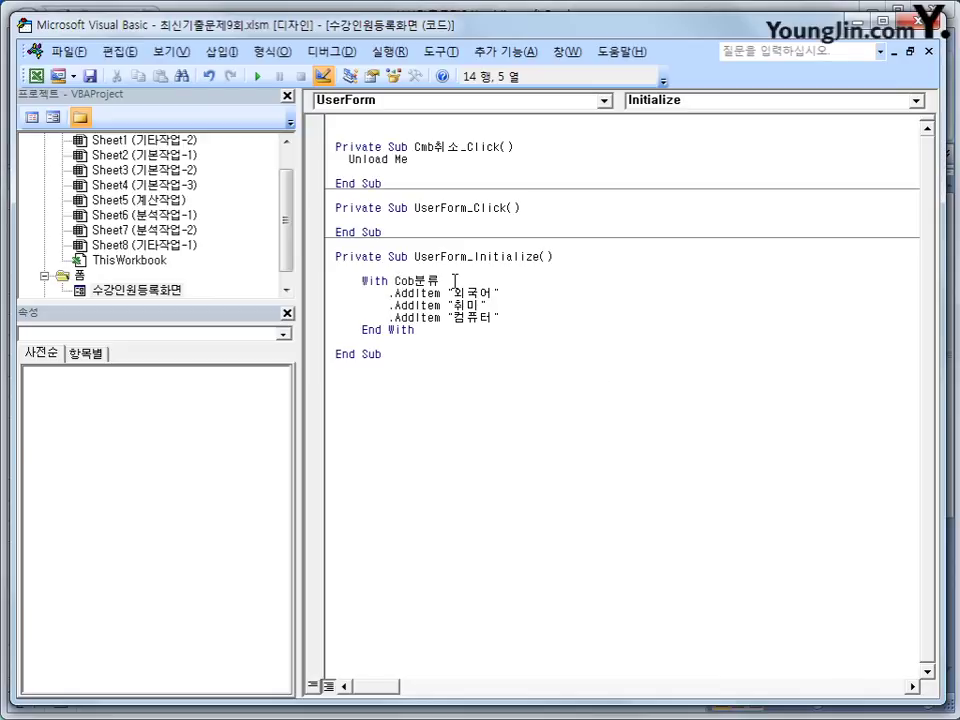
# Step: Copy Cob분류 from the With line and paste it in front of each of the three .AddItem statements
pyautogui.moveTo(389, 281); pyautogui.dragTo(438, 279)
pyautogui.hotkey('ctrl', 'c')
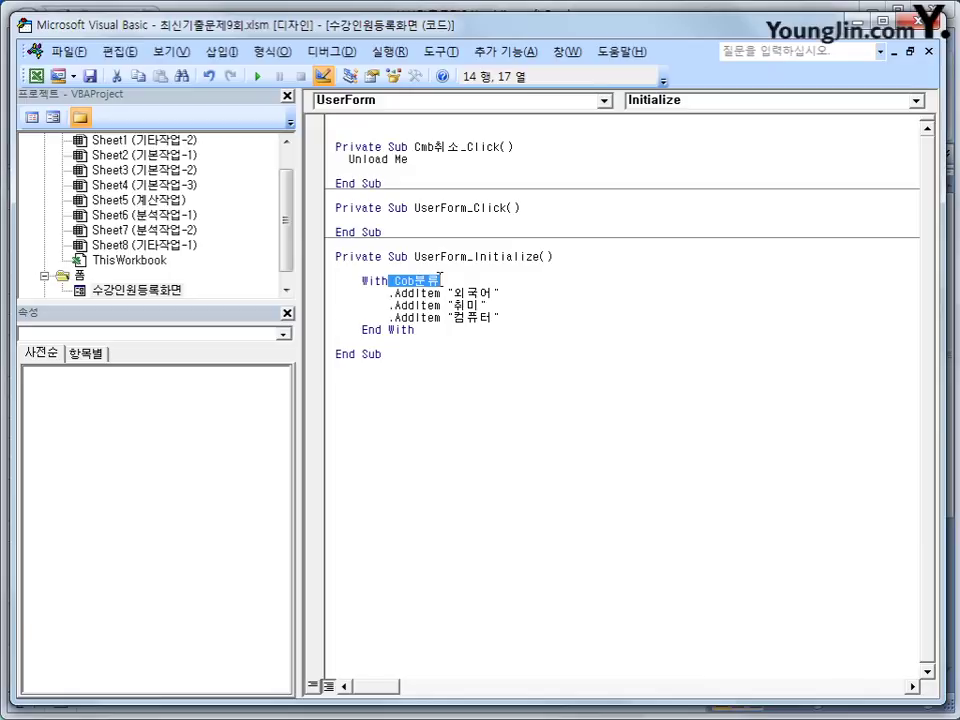
pyautogui.click(390, 293)
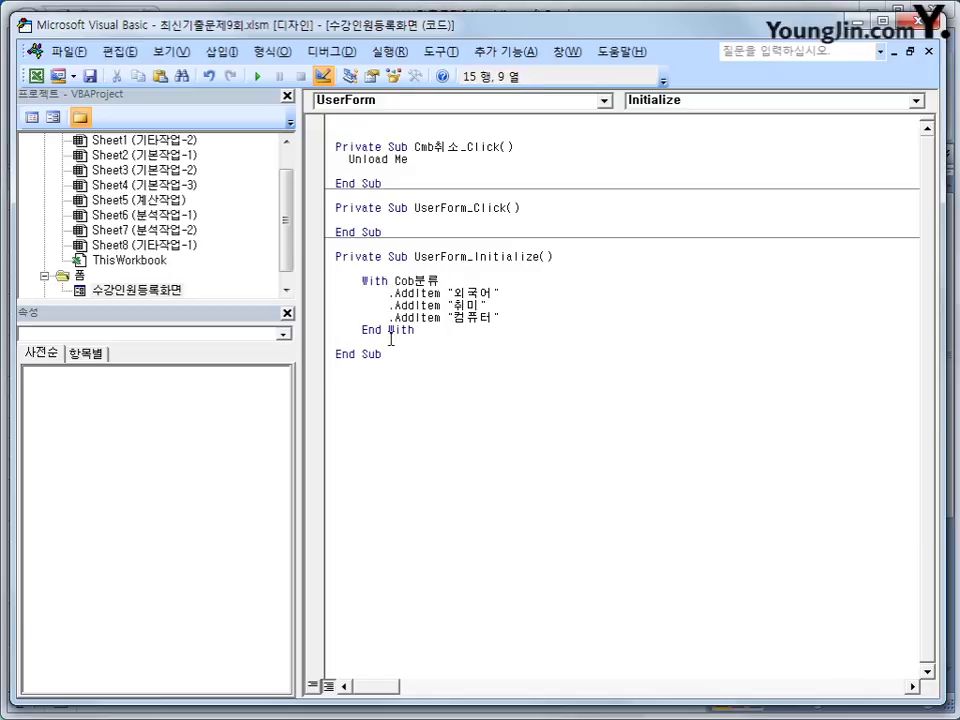
pyautogui.hotkey('ctrl', 'v')
pyautogui.click(389, 305)
pyautogui.hotkey('ctrl', 'v')
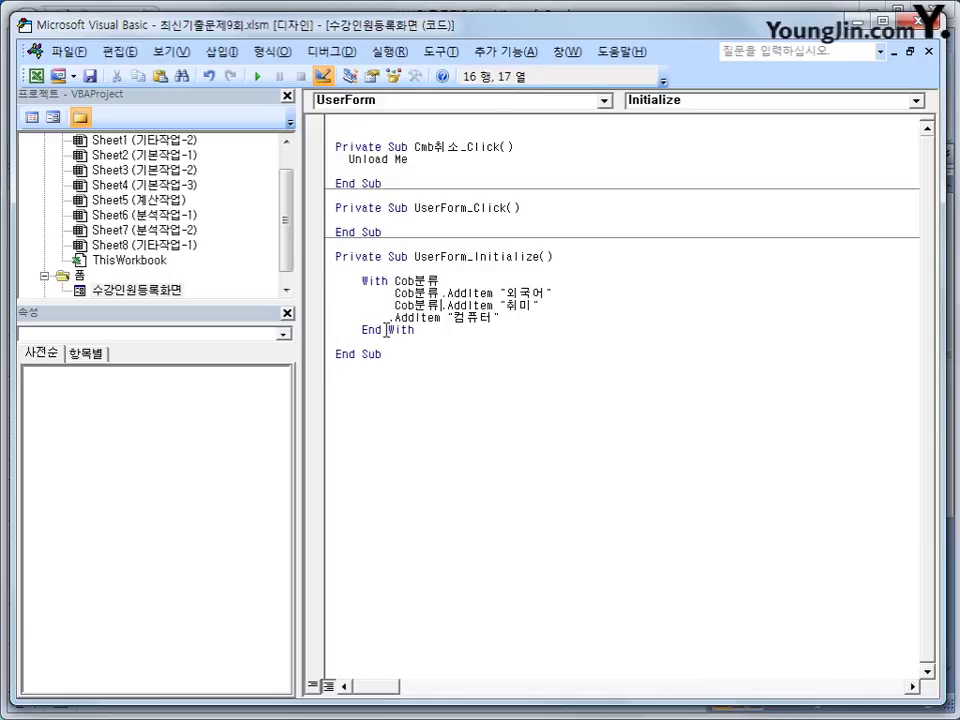
pyautogui.click(390, 317)
pyautogui.hotkey('ctrl', 'v')
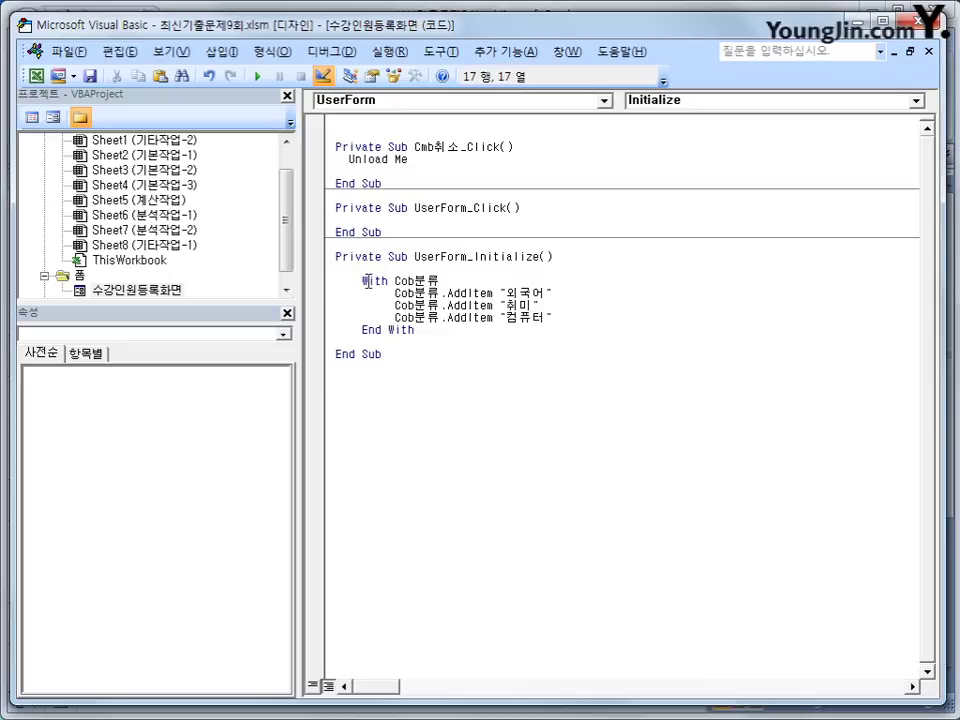
# Step: Delete the With Cob분류 and End With statements around the AddItem lines
pyautogui.moveTo(363, 281); pyautogui.dragTo(447, 279)
pyautogui.press('Delete')
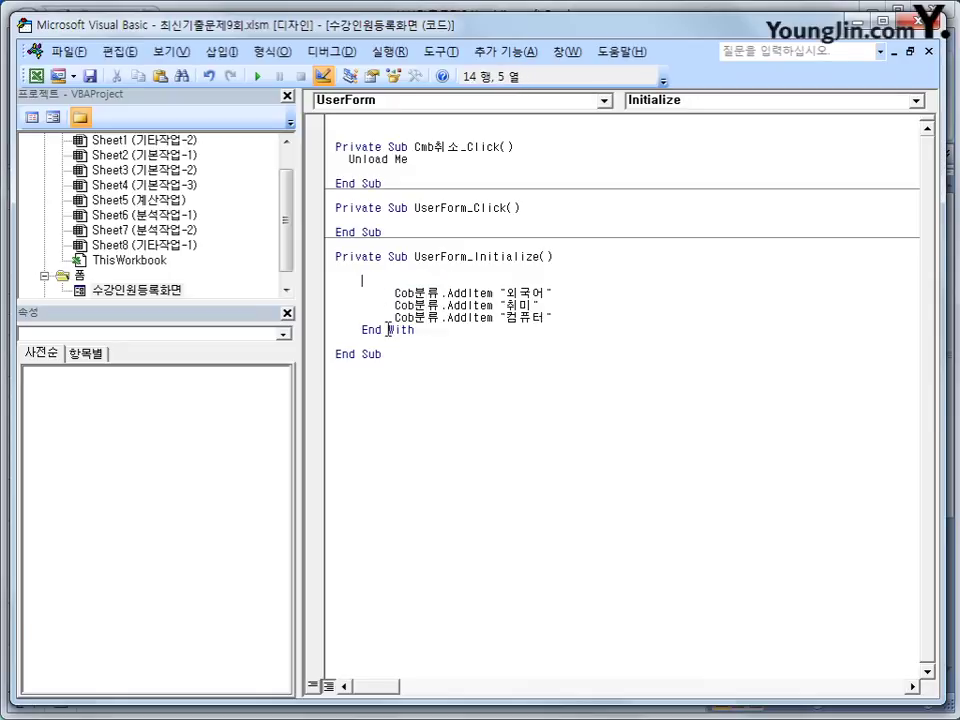
pyautogui.moveTo(355, 329); pyautogui.dragTo(424, 330)
pyautogui.press('Delete')
pyautogui.click(450, 426)
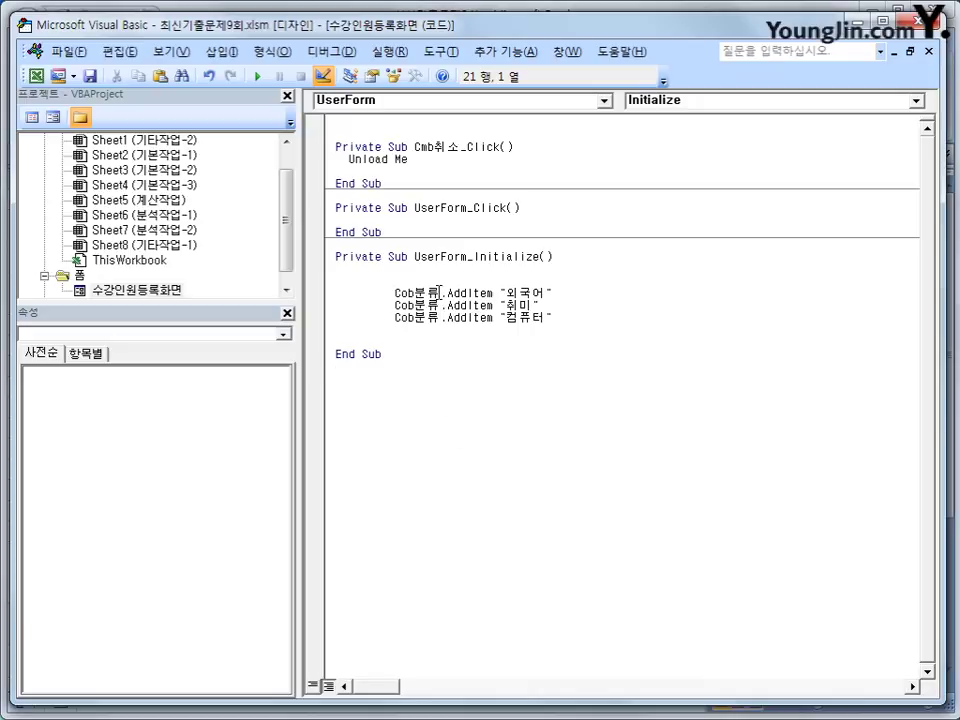
# Step: Undo the With block deletions and the pasted Cob분류 prefixes
pyautogui.click(209, 76)
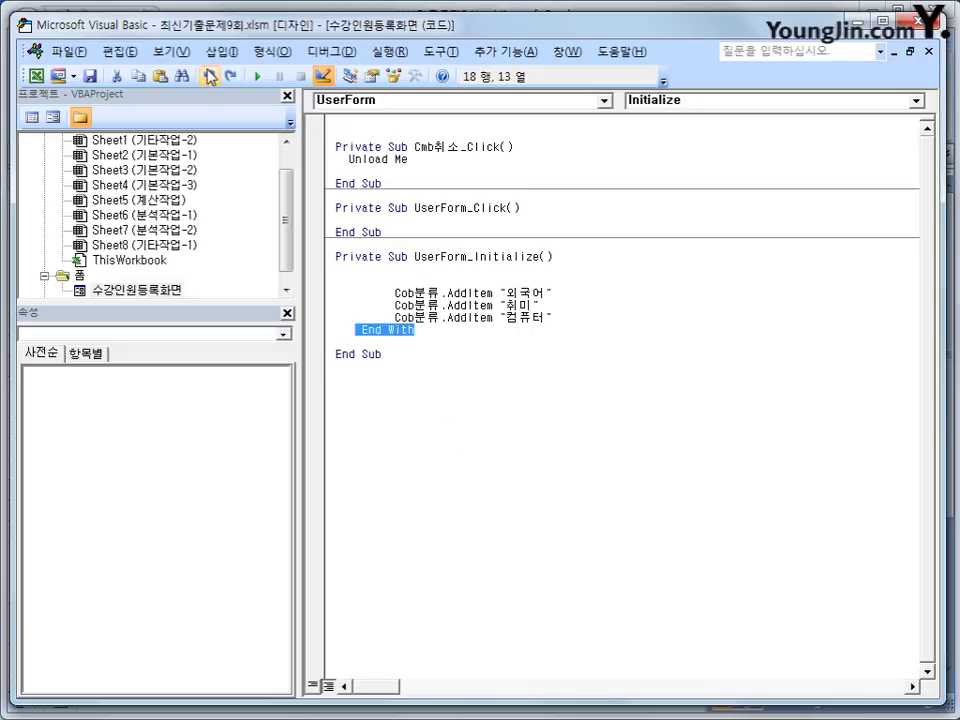
pyautogui.click(209, 76)
pyautogui.click(209, 76)
pyautogui.click(209, 76)
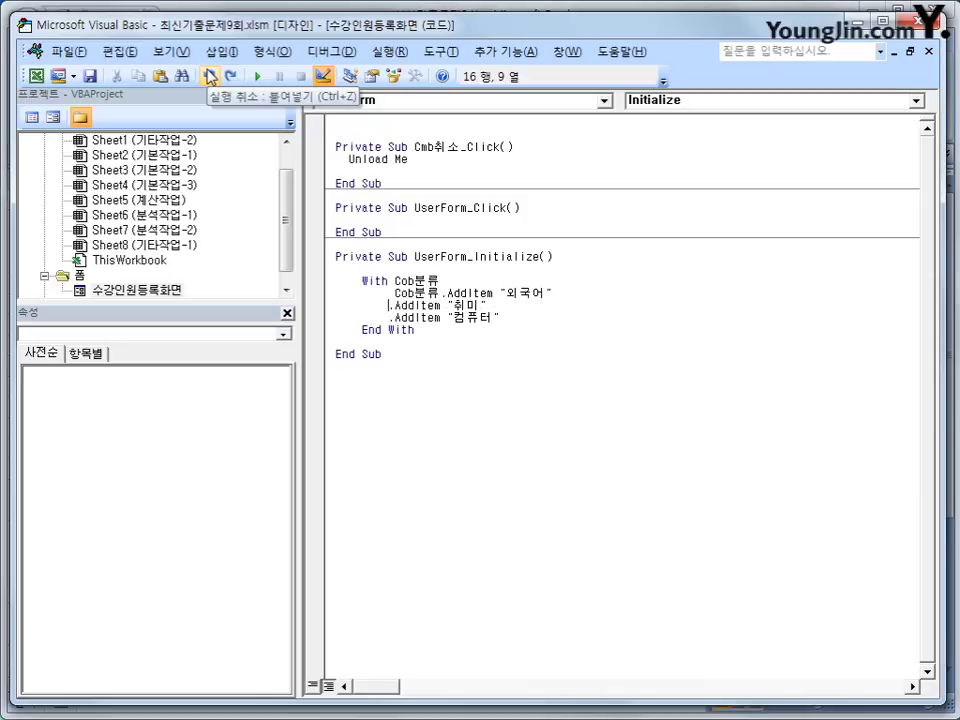
pyautogui.click(209, 76)
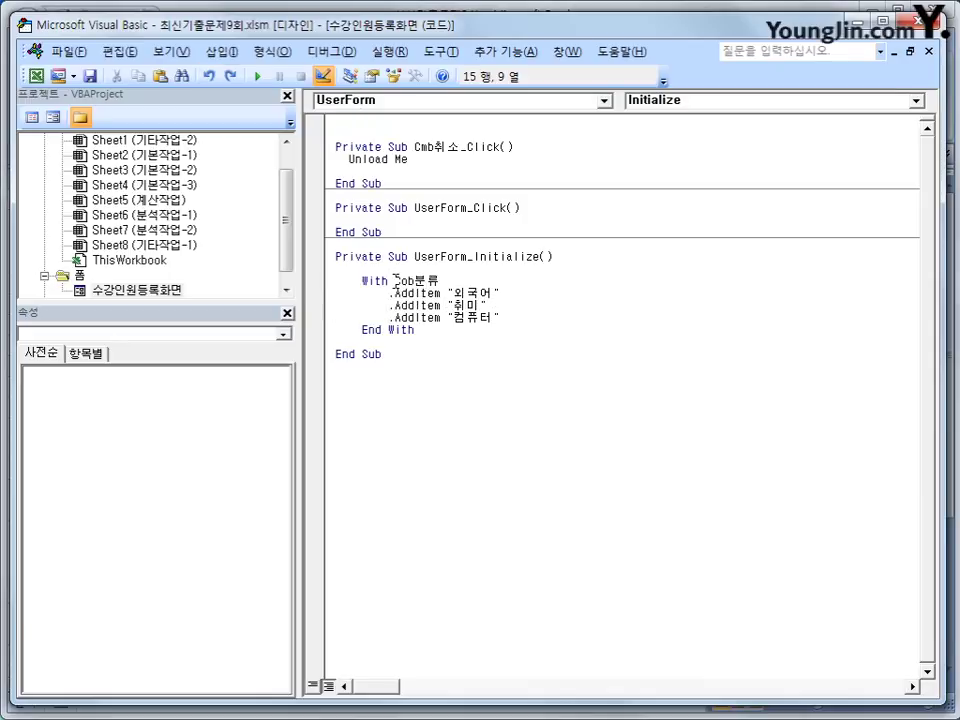
# Step: Open the 수강인원등록화면 form design and select the 분류 combo box to check its name
pyautogui.moveTo(395, 281); pyautogui.dragTo(441, 282)
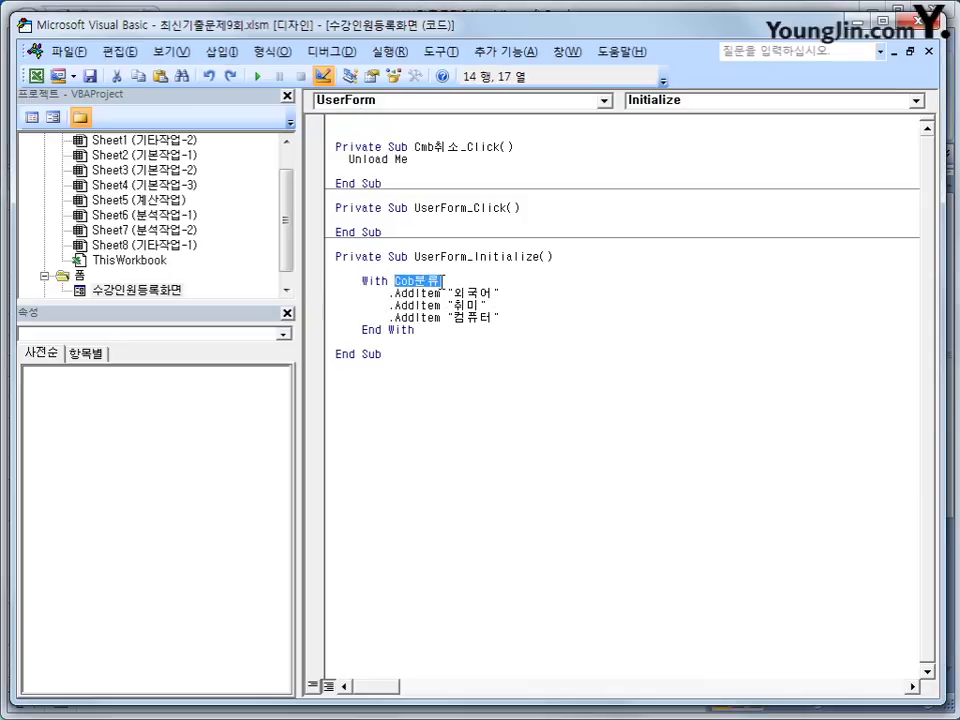
pyautogui.click(439, 392)
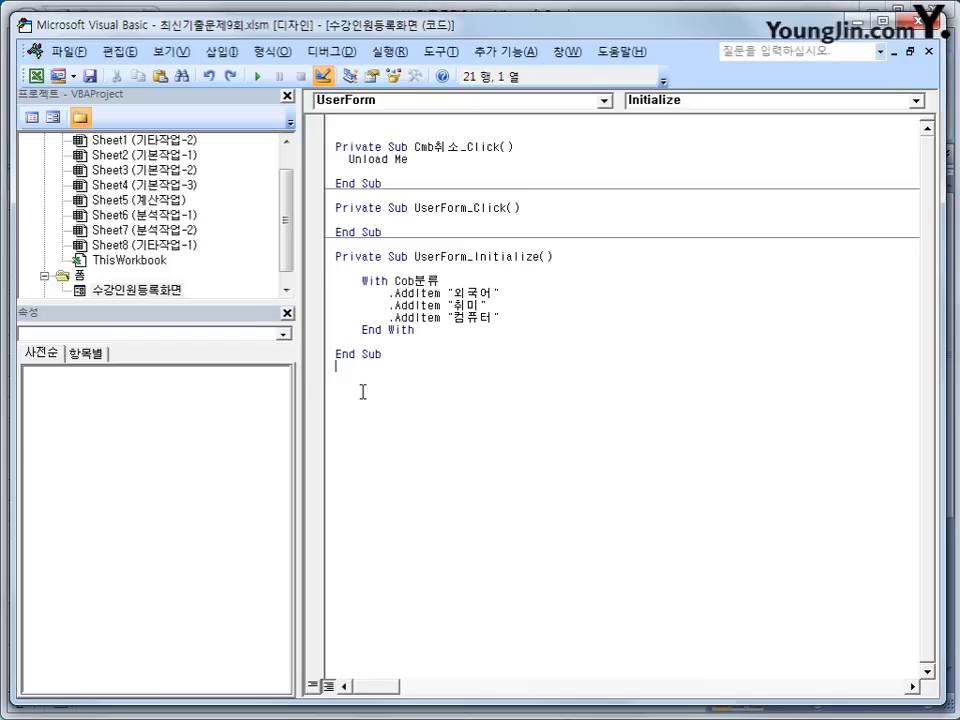
pyautogui.doubleClick(160, 290)
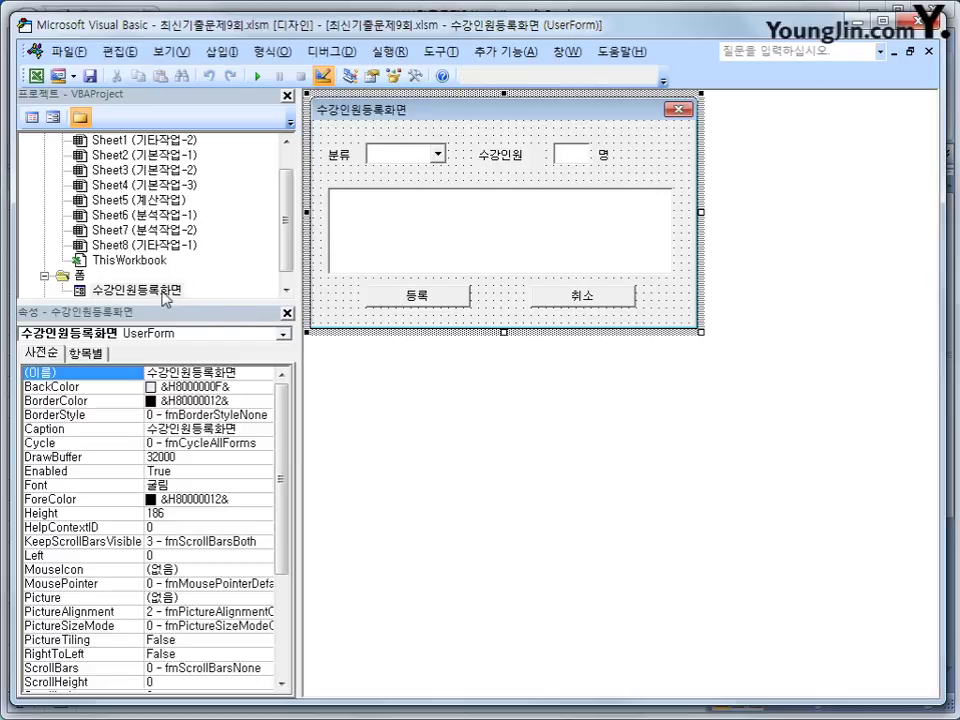
pyautogui.click(397, 160)
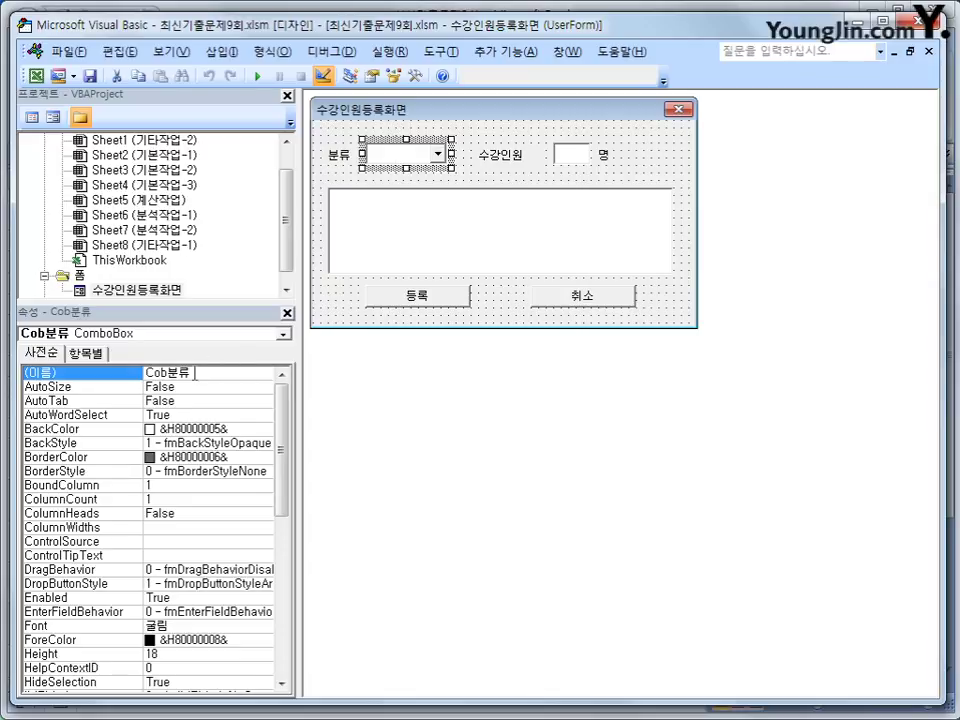
# Step: Switch to the Excel sheet 기타작업-2 and examine the 외국어, 취미 and 컴퓨터 course ranges in columns L to O
pyautogui.click(35, 75)
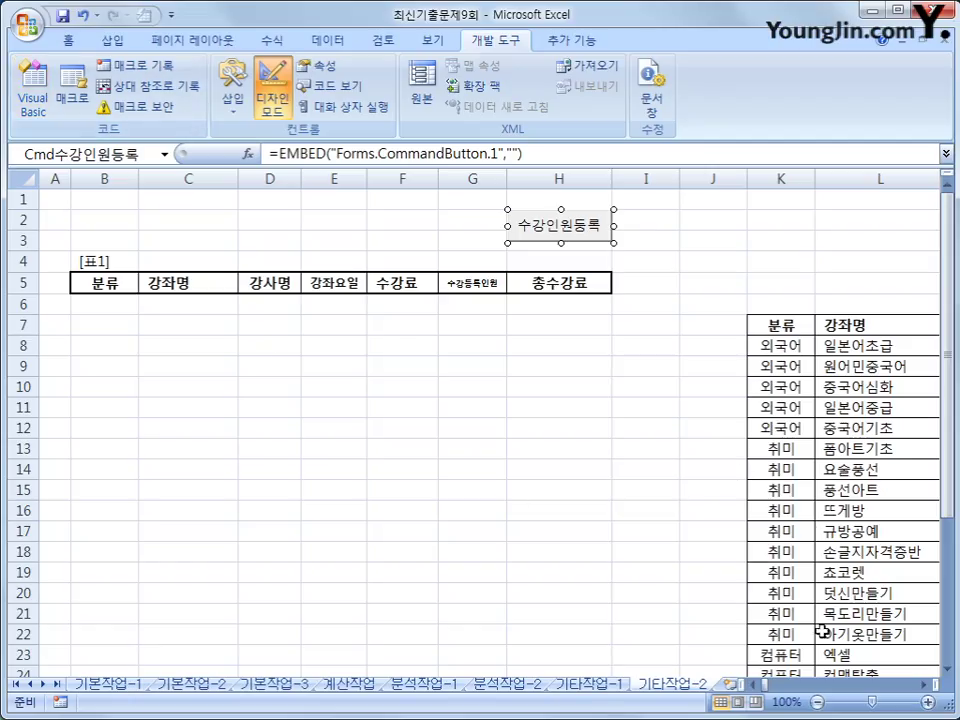
pyautogui.click(925, 685)
pyautogui.click(927, 688)
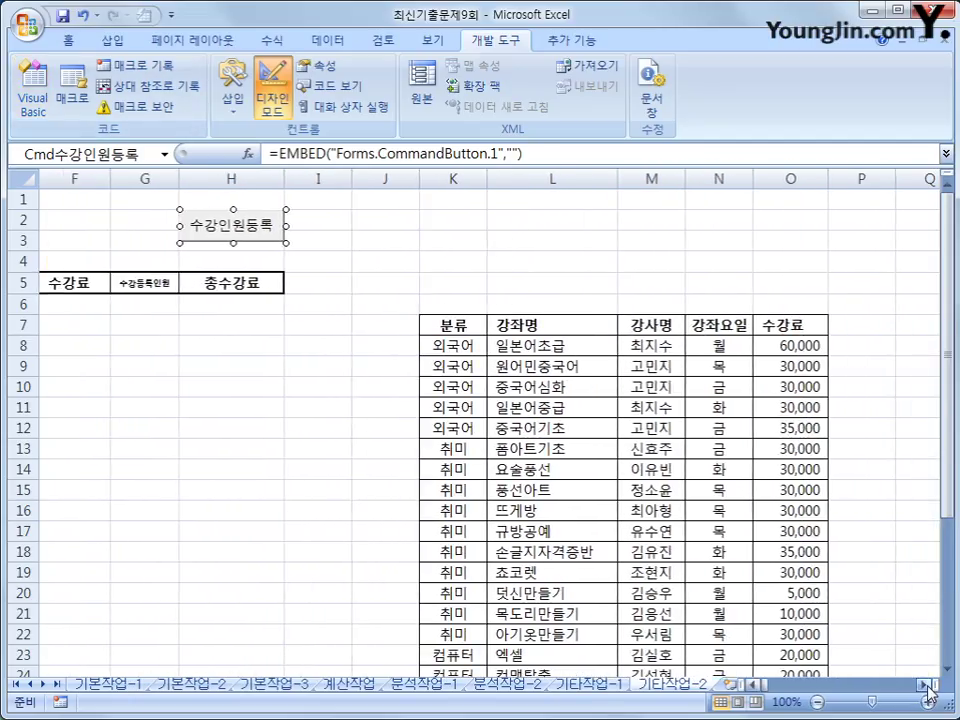
pyautogui.click(546, 347)
pyautogui.moveTo(546, 347); pyautogui.dragTo(762, 428)
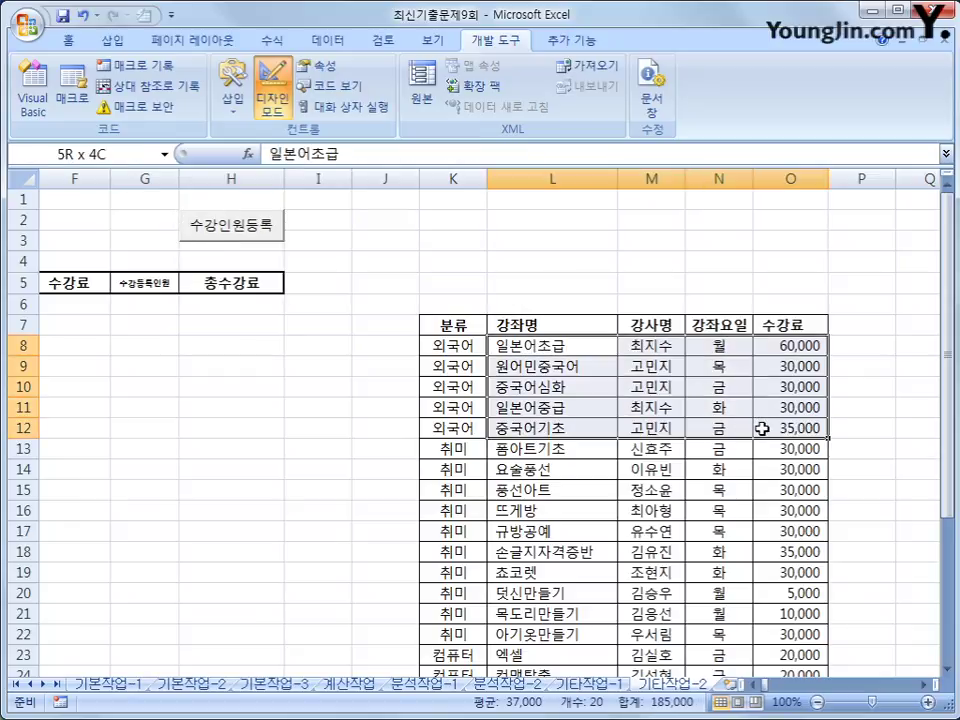
pyautogui.moveTo(557, 449); pyautogui.dragTo(764, 630)
pyautogui.scroll(-2, 615, 495)
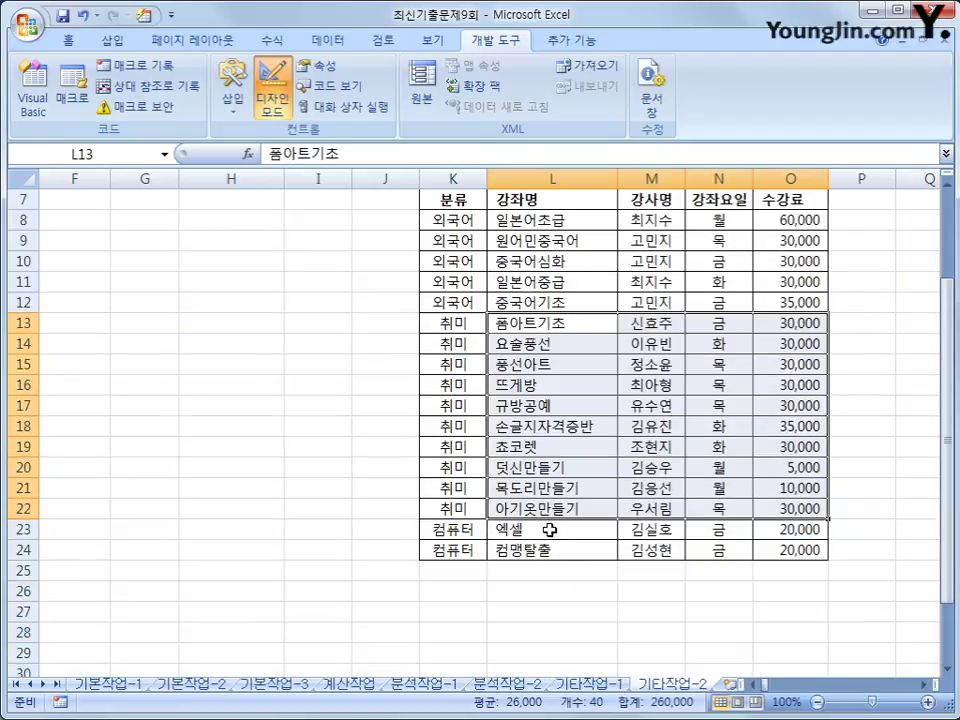
pyautogui.moveTo(550, 529); pyautogui.dragTo(793, 557)
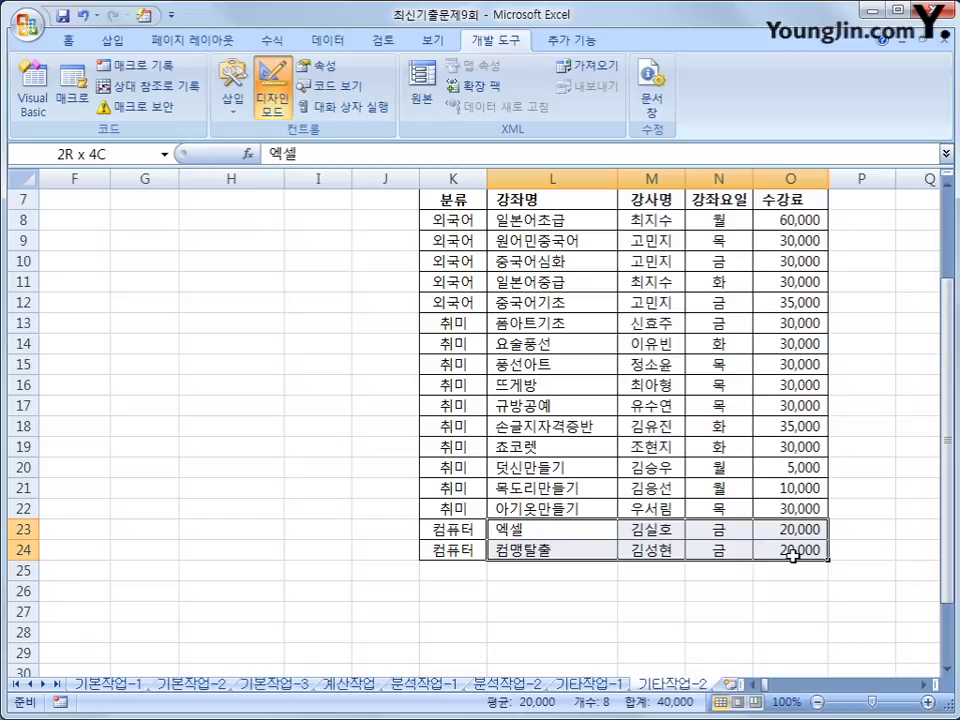
pyautogui.moveTo(793, 557); pyautogui.dragTo(793, 557)
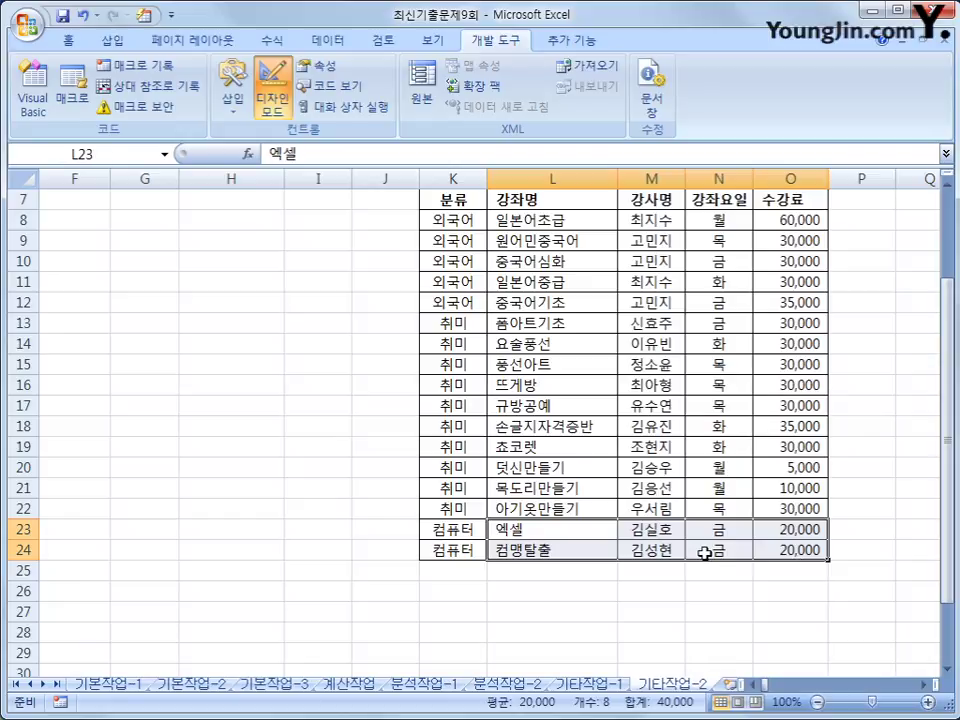
# Step: Return to the Visual Basic editor, create the Cob분류 Change procedure in the form's code and start an indented line inside it
pyautogui.click(35, 92)
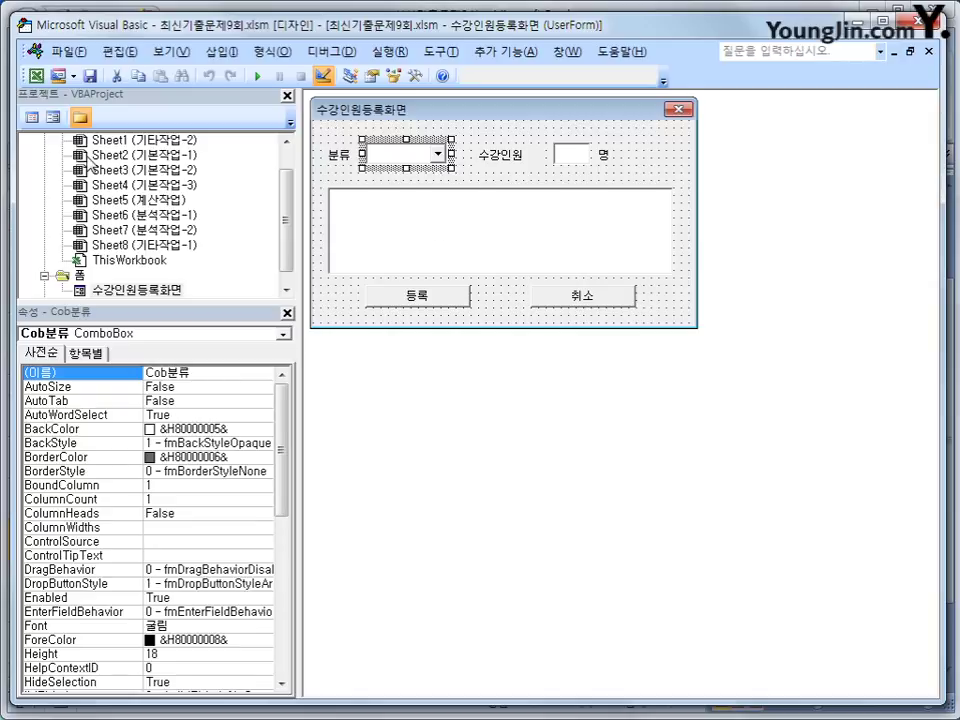
pyautogui.click(32, 118)
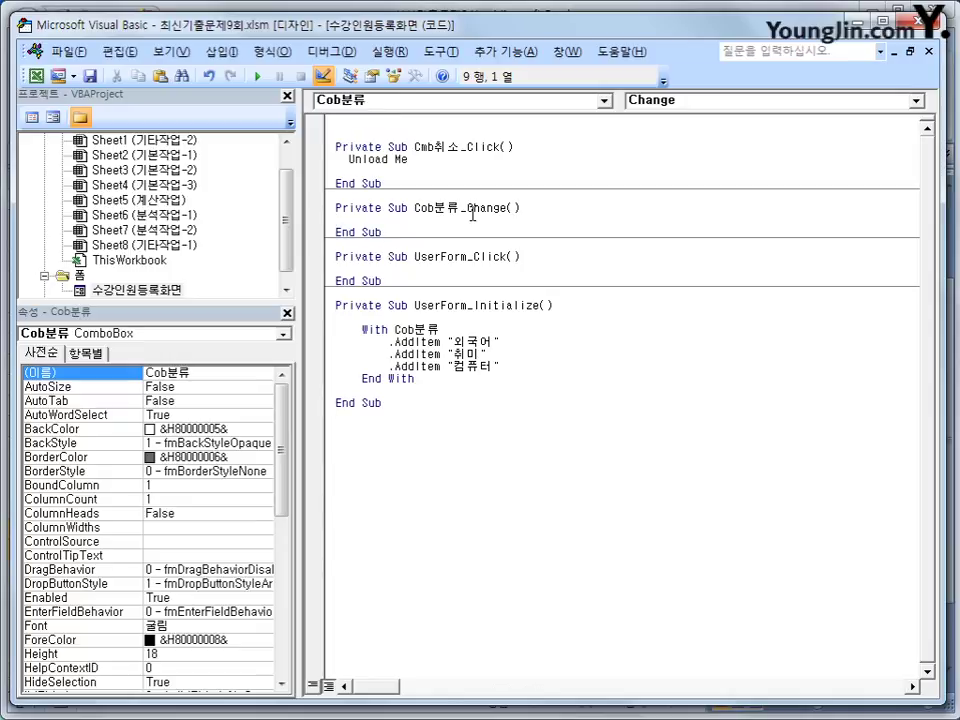
pyautogui.click(531, 208)
pyautogui.click(432, 226)
pyautogui.press('Return')
pyautogui.press('Tab')
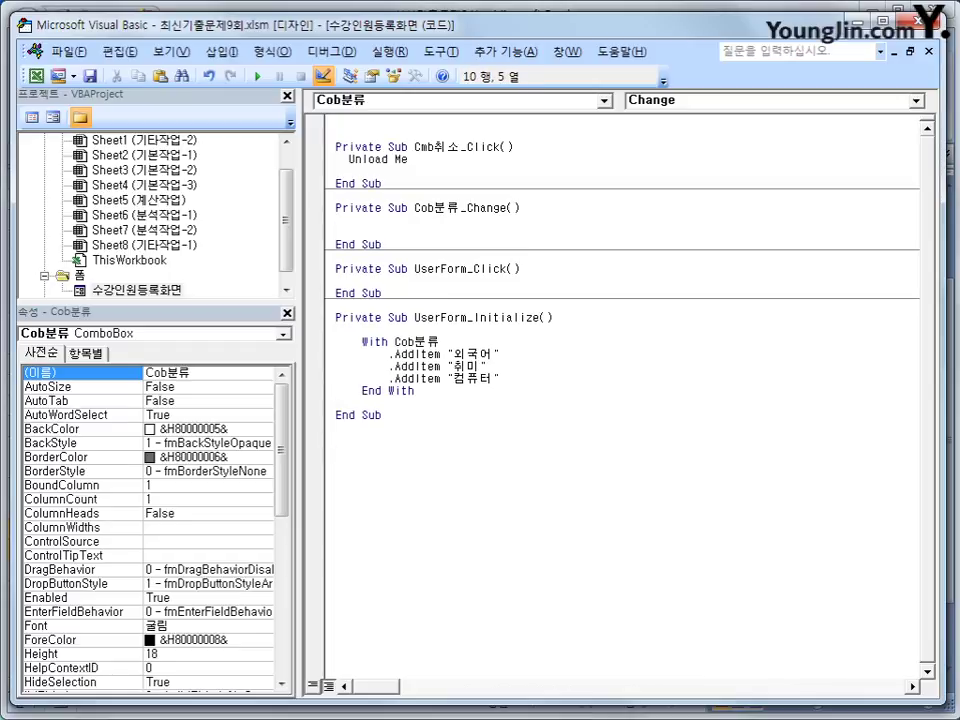
# Step: Write a Select Case Cob분류 statement with a first branch for Case "외국어"
pyautogui.write('select case ')
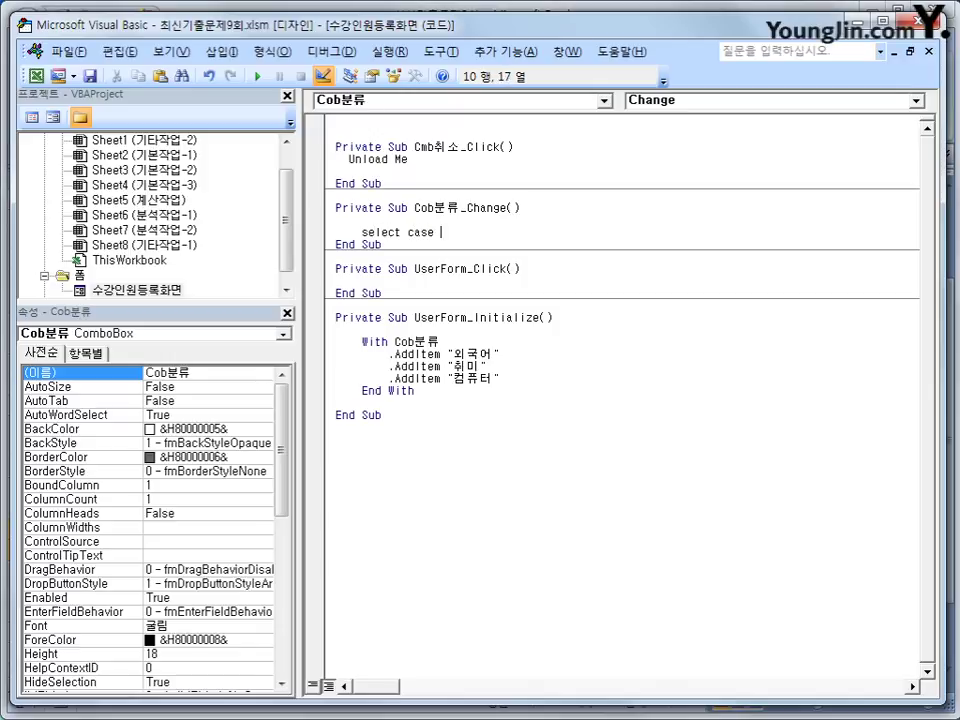
pyautogui.write('cob분류')
pyautogui.press('Return')
pyautogui.press('Tab')
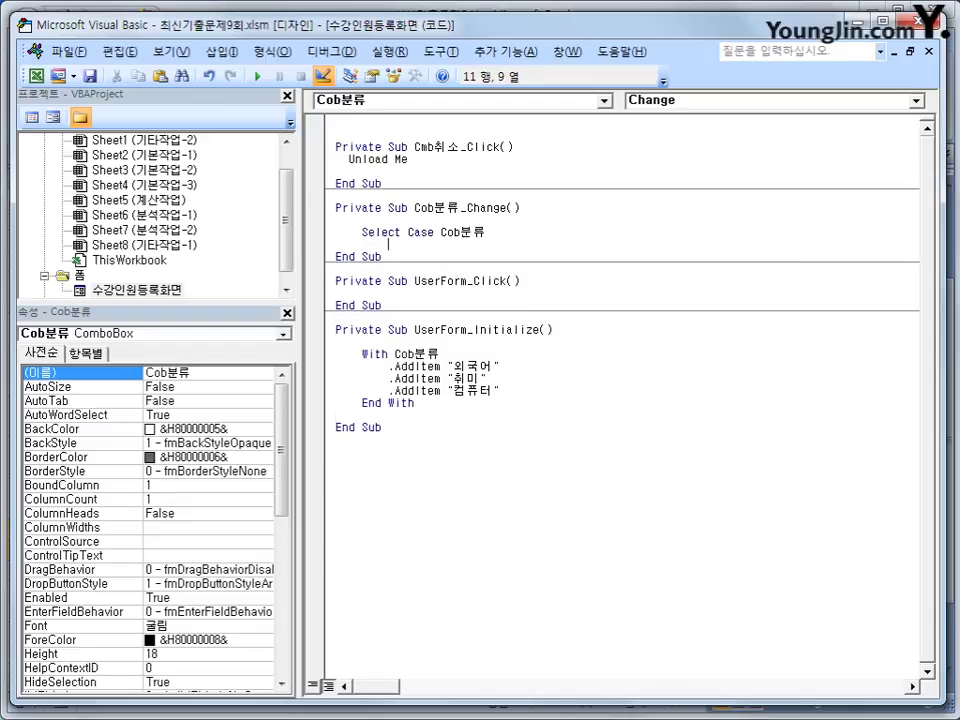
pyautogui.write('case "ㅇ')
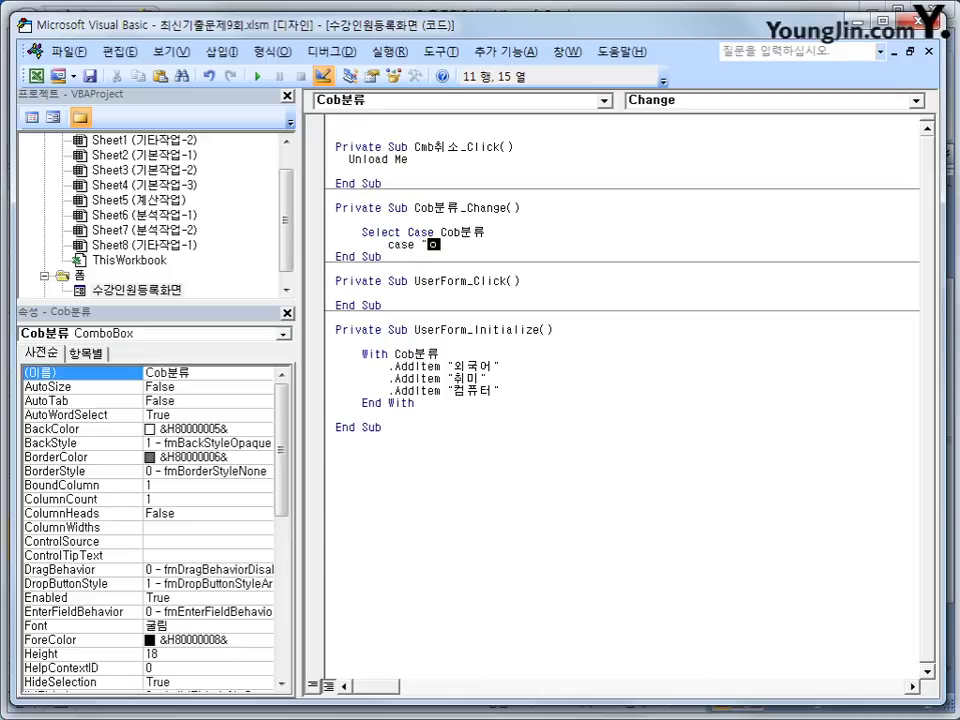
pyautogui.write('외국어"')
pyautogui.press('Return')
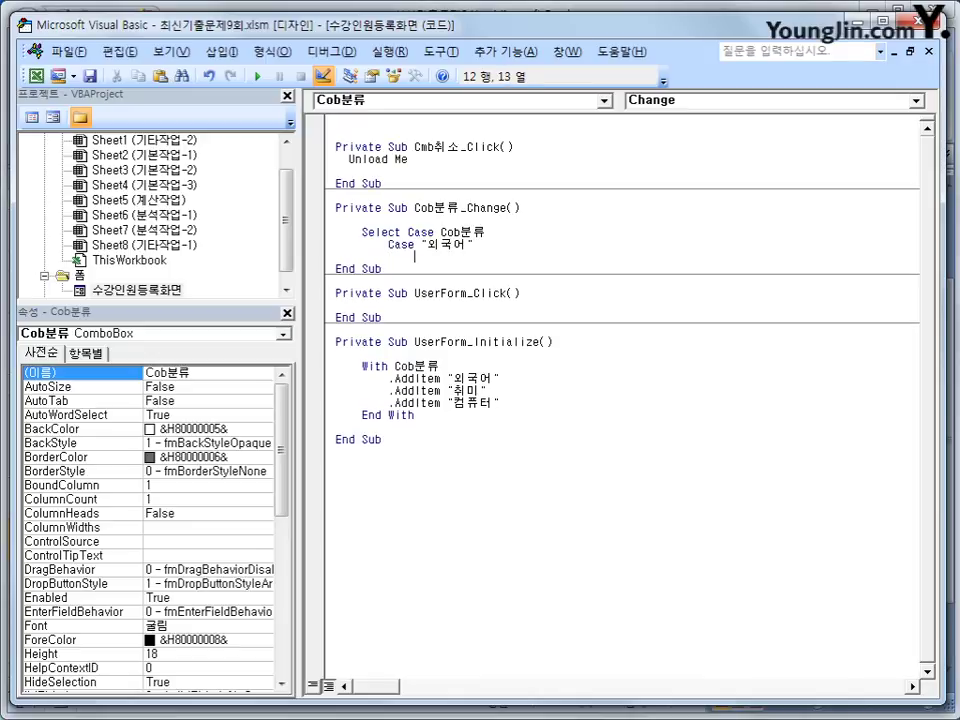
# Step: In the "외국어" branch, set List강좌.RowSource to "L8:O12"
pyautogui.write('ㅣ')
pyautogui.press('BackSpace')
pyautogui.write('list강좌.ㄱ')
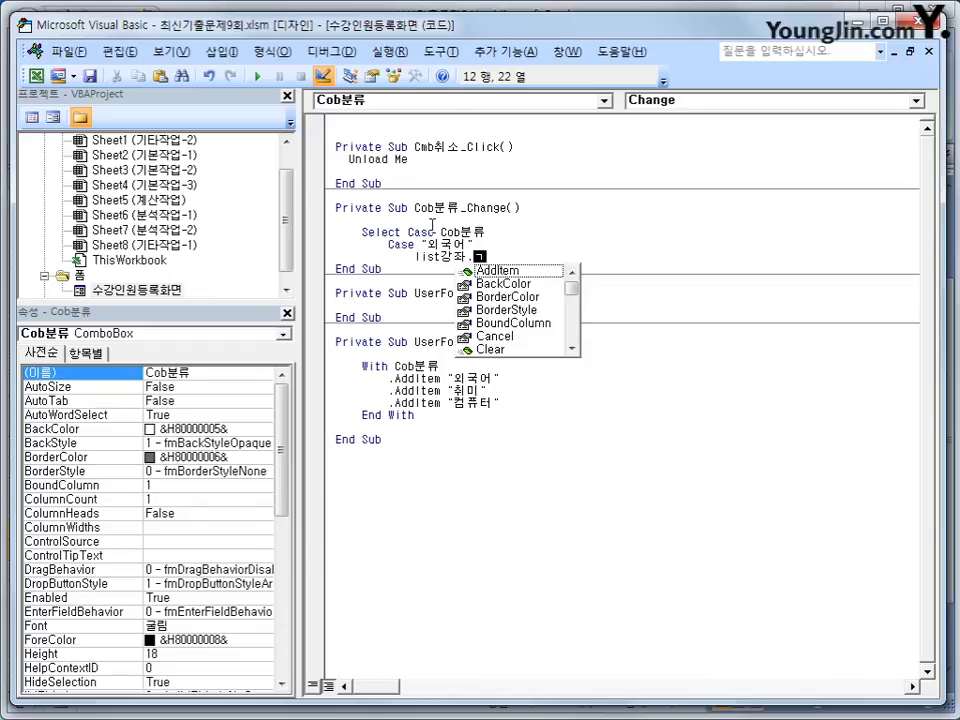
pyautogui.press('BackSpace')
pyautogui.write('RowSource ')
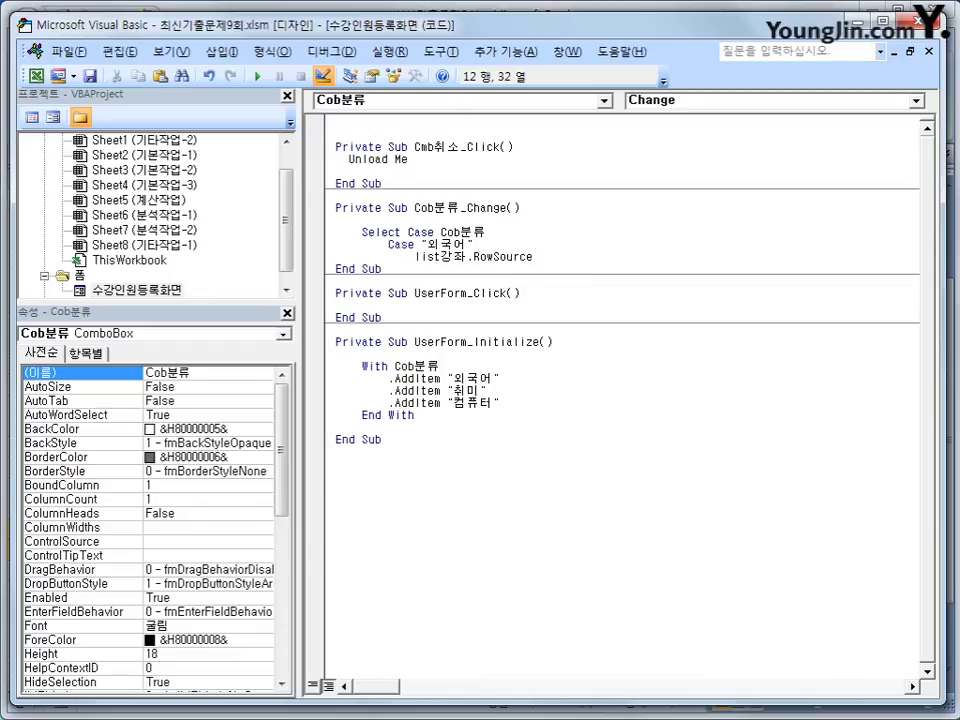
pyautogui.write('="')
pyautogui.write('ㄴ')
pyautogui.write('8:L')
pyautogui.press('BackSpace')
pyautogui.write('O12"')
pyautogui.press('Return')
pyautogui.press('BackSpace')
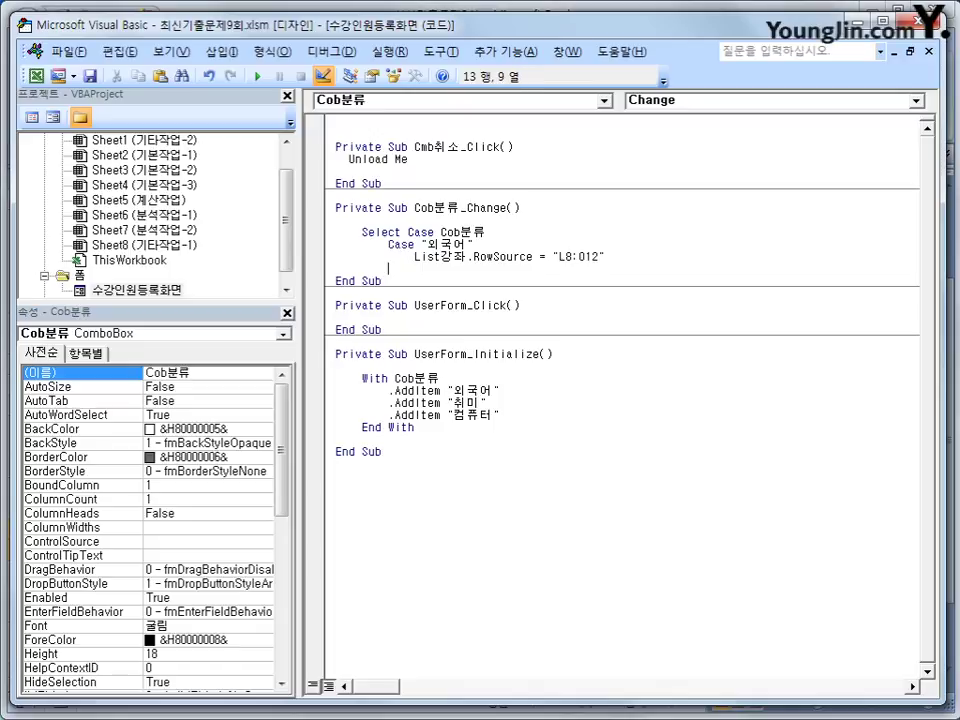
# Step: Add a second branch, Case "취미", to the Select Case statement in the Cob분류 Change procedure
pyautogui.write('case "cnl')
pyautogui.press('BackSpace')
pyautogui.press('BackSpace')
pyautogui.press('BackSpace')
pyautogui.write('취미')
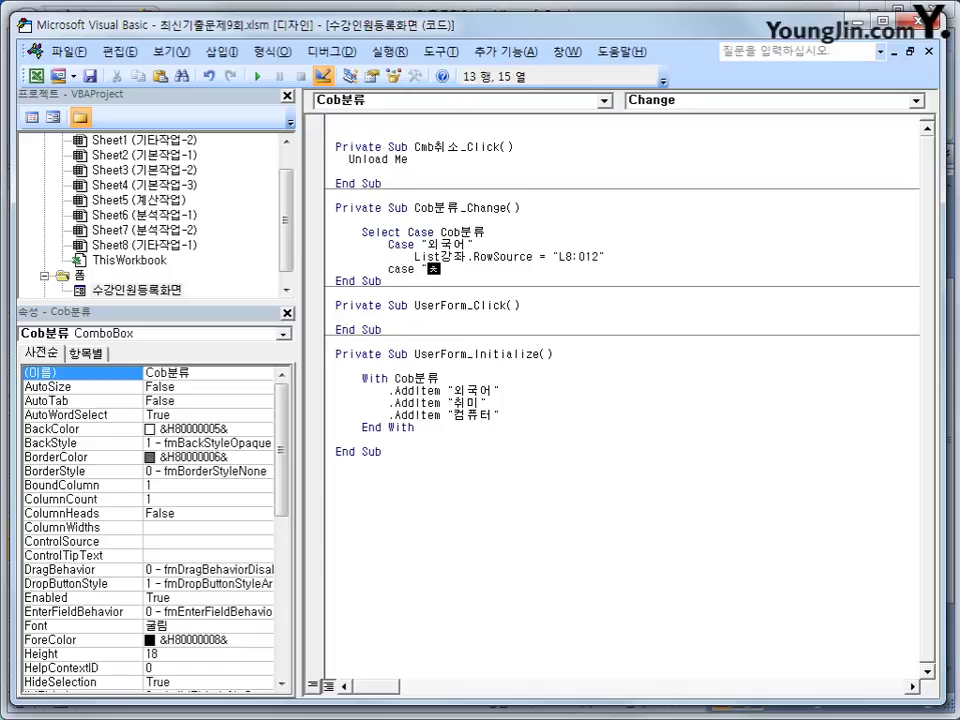
pyautogui.write('"')
pyautogui.press('Return')
# Step: Copy the List강좌.RowSource line from the "외국어" branch into the "취미" branch
pyautogui.press('Up')
pyautogui.press('Up')
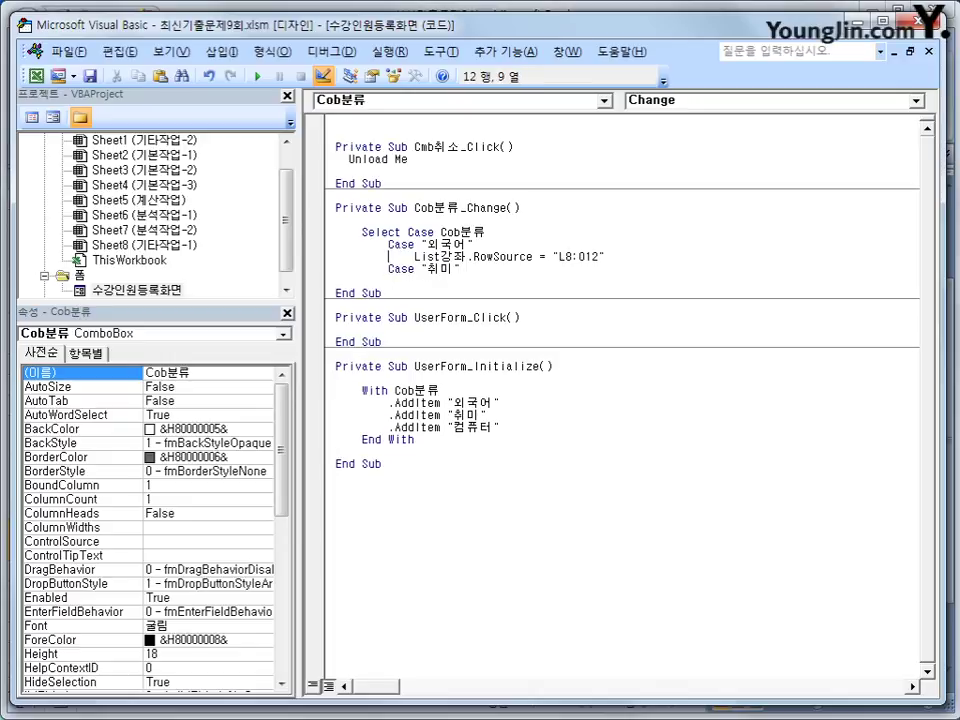
pyautogui.hotkey('shift', 'End')
pyautogui.hotkey('ctrl', 'c')
pyautogui.press('Down')
pyautogui.press('Down')
pyautogui.hotkey('ctrl', 'v')
# Step: Change the RowSource range in the "취미" branch to "L12:O22" and start a new line below it
pyautogui.press('Left')
pyautogui.press('Left')
pyautogui.press('Left')
pyautogui.press('Left')
pyautogui.press('Left')
pyautogui.press('Left')
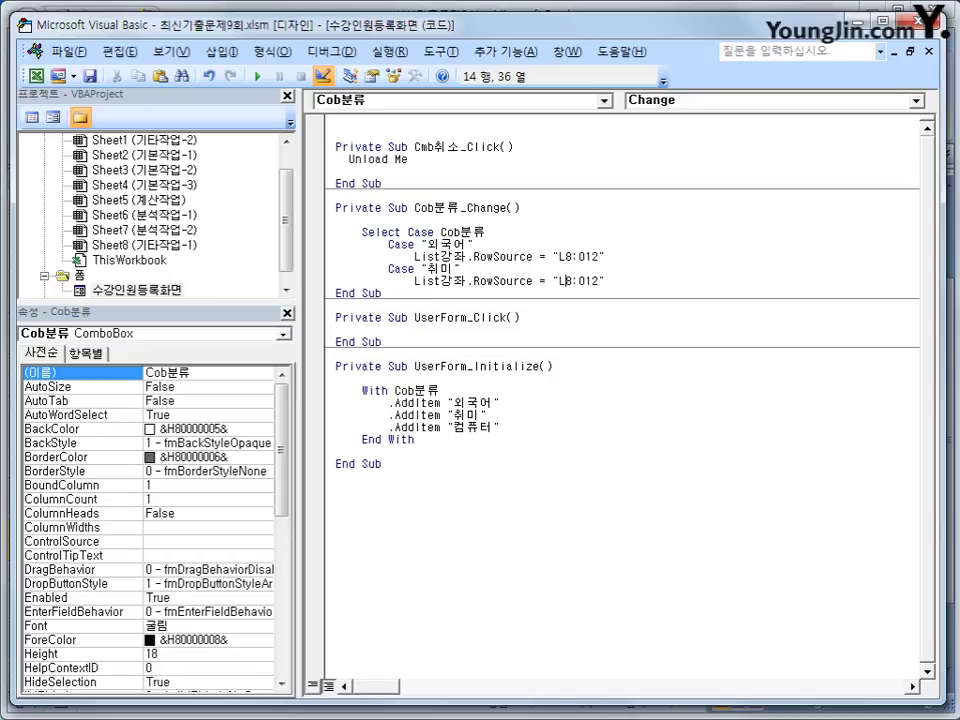
pyautogui.write('1')
pyautogui.press('Delete')
pyautogui.write('2')
pyautogui.press('Right')
pyautogui.press('Right')
pyautogui.press('Right')
pyautogui.press('BackSpace')
pyautogui.write('22')
pyautogui.press('Return')
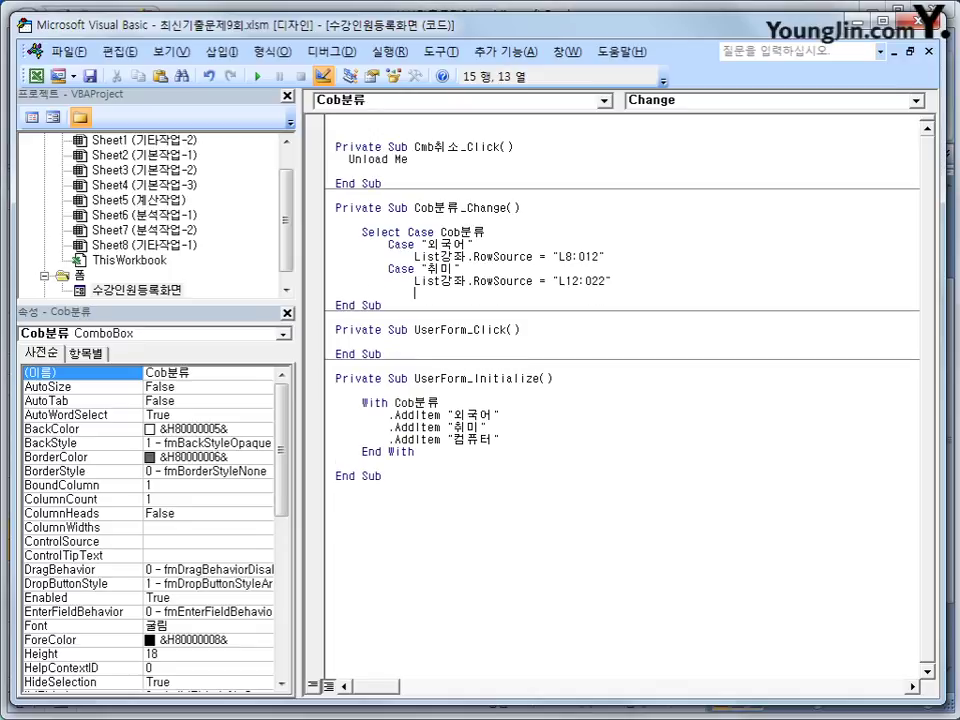
# Step: Duplicate the two lines of the "취미" branch directly below it
pyautogui.press('Up')
pyautogui.press('Up')
pyautogui.press('Home')
pyautogui.hotkey('shift', 'Down')
pyautogui.hotkey('shift', 'End')
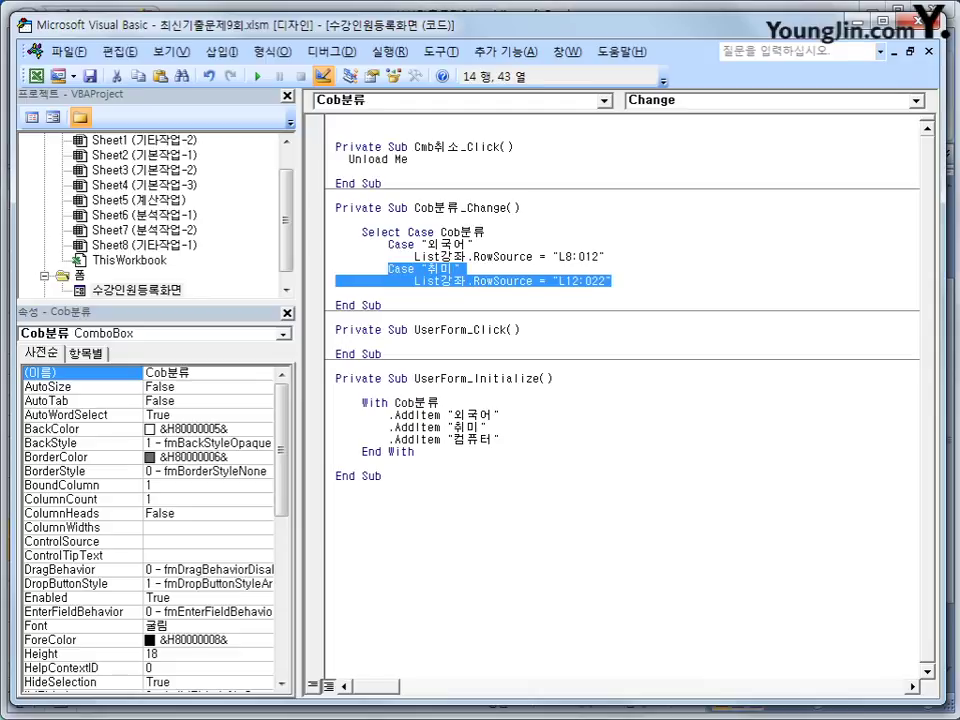
pyautogui.press('Down')
pyautogui.press('BackSpace')
pyautogui.hotkey('ctrl', 'v')
# Step: Change the case value of the duplicated third branch to "컴퓨터"
pyautogui.press('Up')
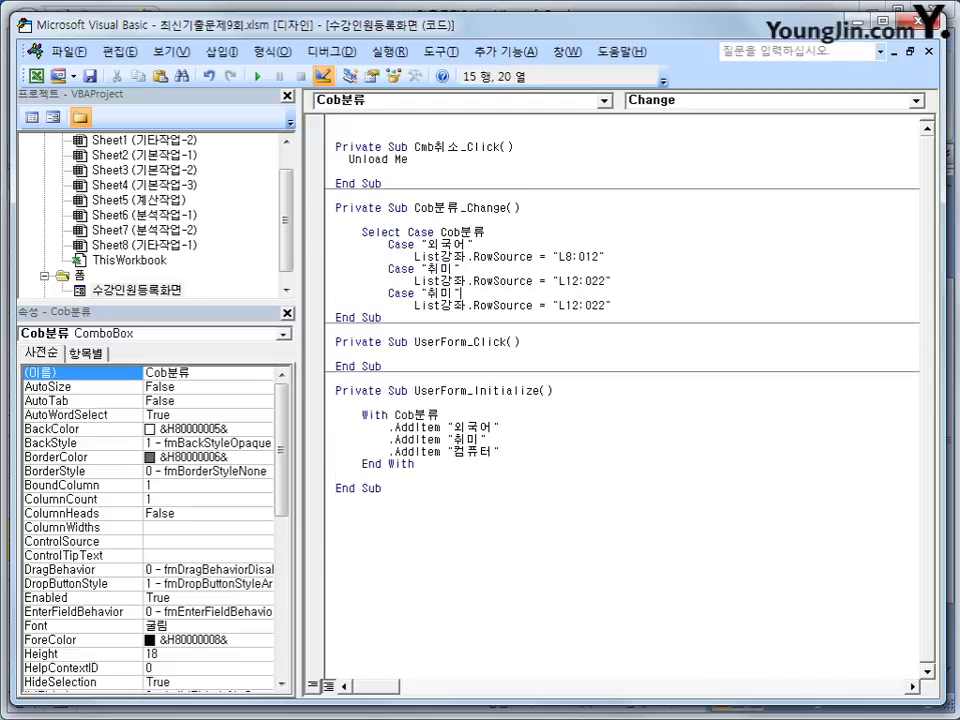
pyautogui.press('Left')
pyautogui.press('Left')
pyautogui.press('Left')
pyautogui.write('컴퓨터')
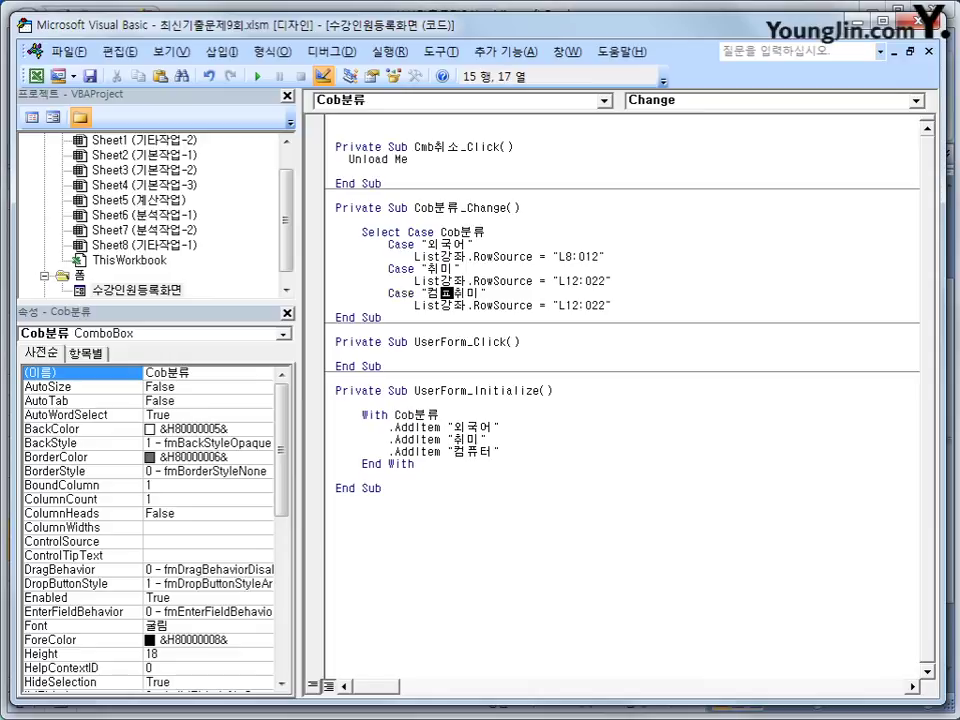
pyautogui.press('Delete')
pyautogui.press('Delete')
# Step: Set the RowSource range in the "컴퓨터" branch to "L23:O24"
pyautogui.click(578, 305)
pyautogui.hotkey('shift', 'Left')
pyautogui.hotkey('shift', 'Left')
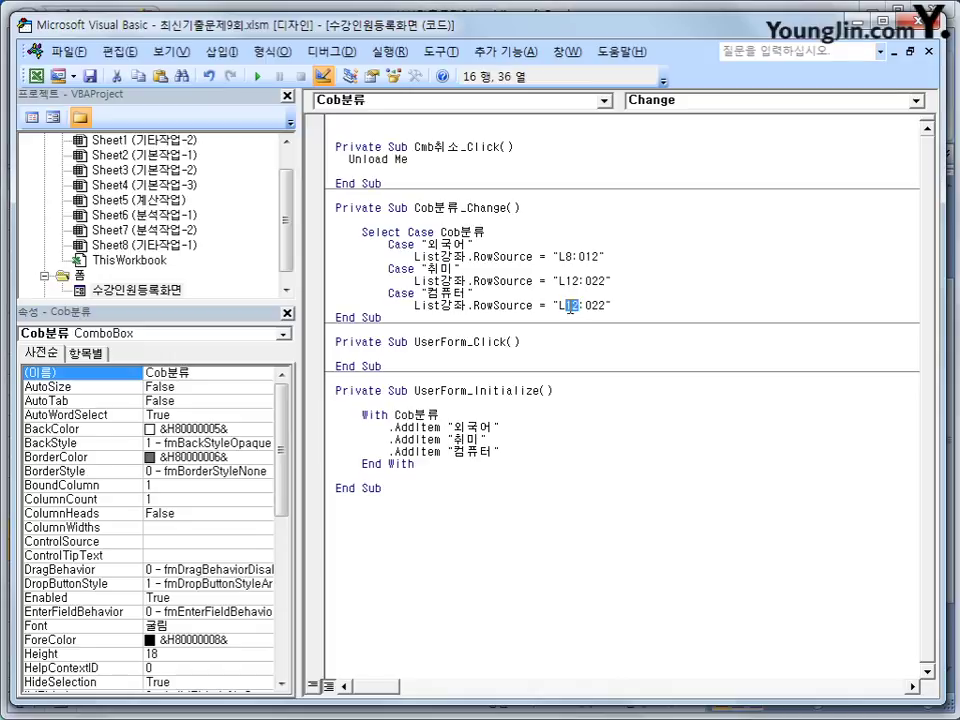
pyautogui.write('23')
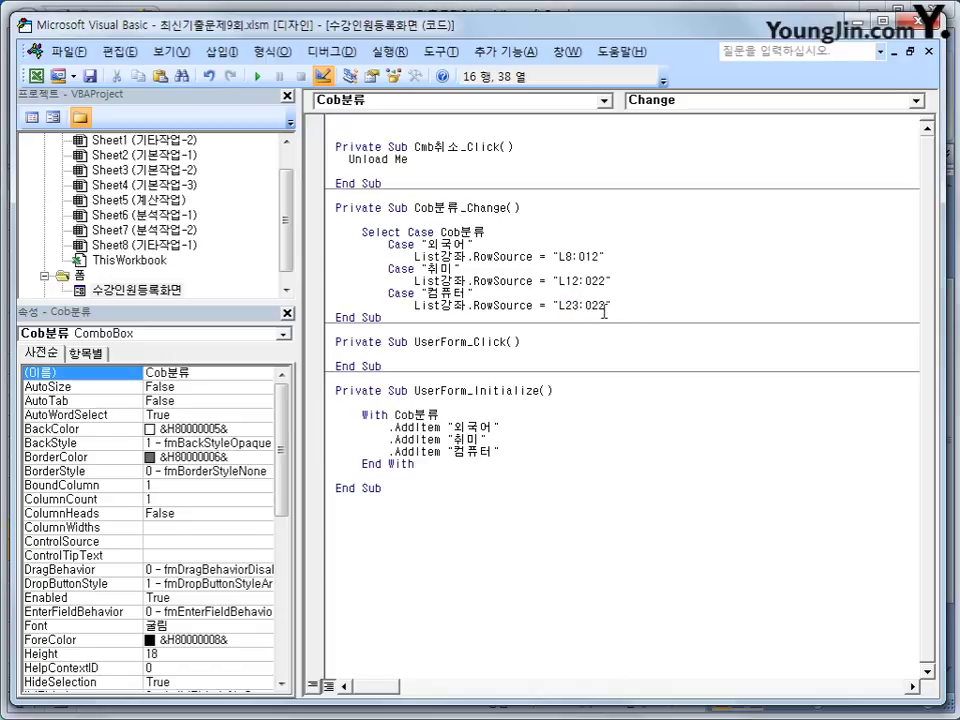
pyautogui.moveTo(604, 309); pyautogui.dragTo(598, 309)
pyautogui.write('4')
# Step: Close the Select Case block with End Select, aligned with its opening line
pyautogui.press('Return')
pyautogui.press('BackSpace')
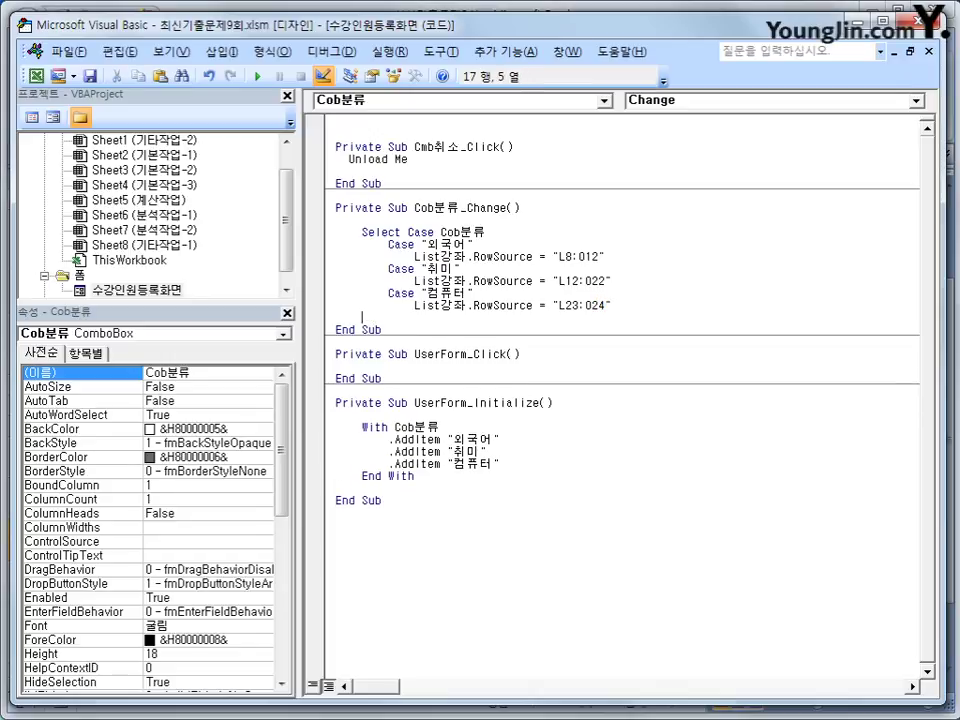
pyautogui.write('end select')
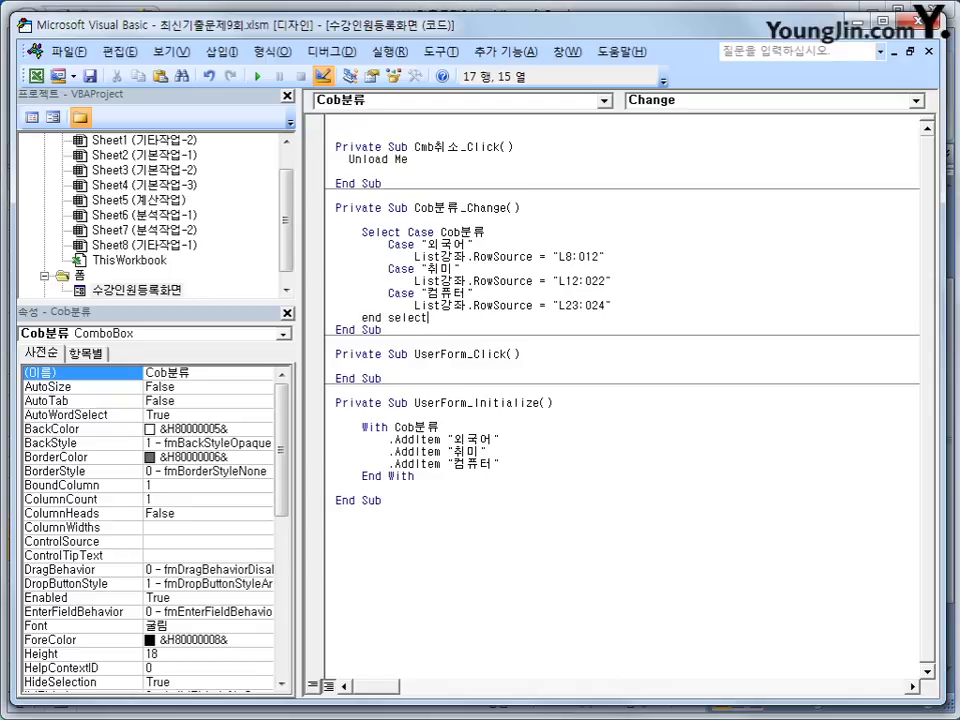
pyautogui.press('Return')
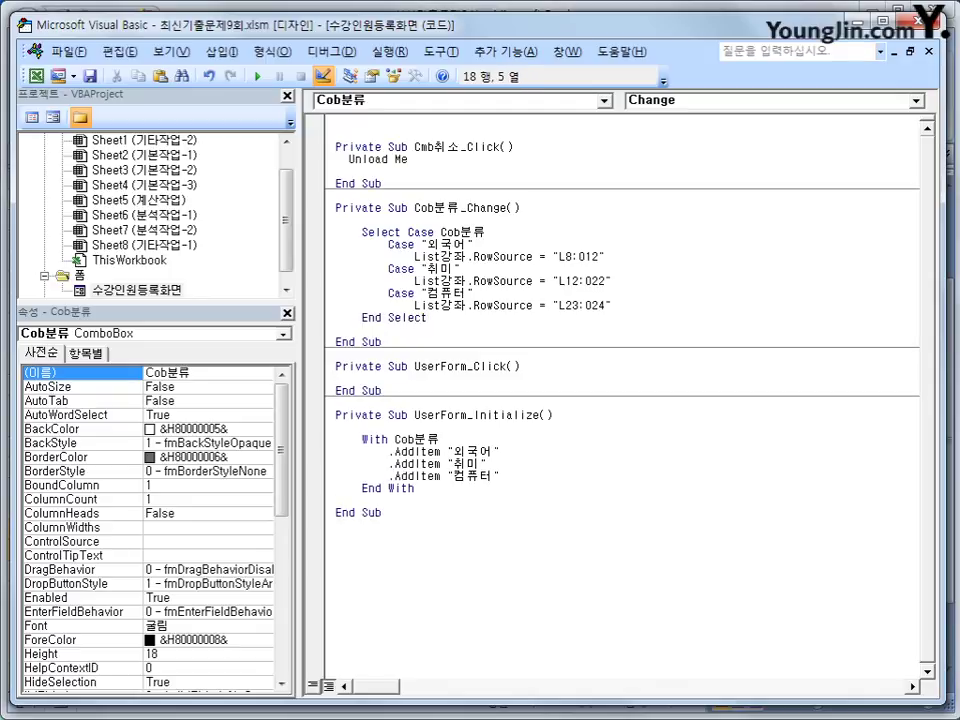
# Step: Switch to the Excel sheet 기타작업-2, turn off design mode and open the form with its 수강인원등록 button
pyautogui.click(36, 76)
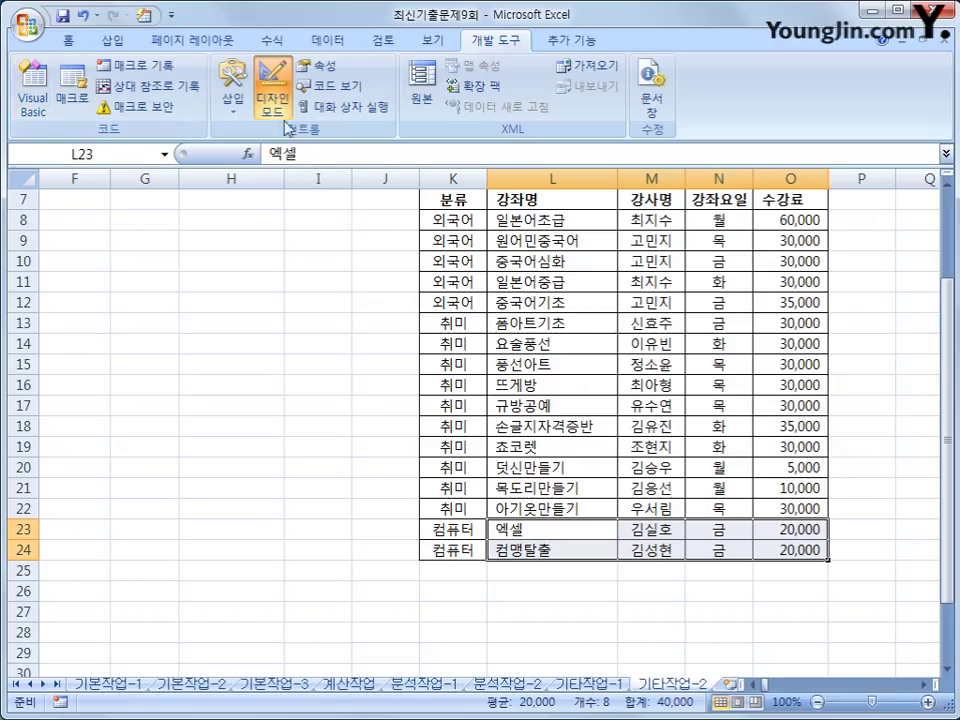
pyautogui.click(273, 107)
pyautogui.scroll(2, 313, 388)
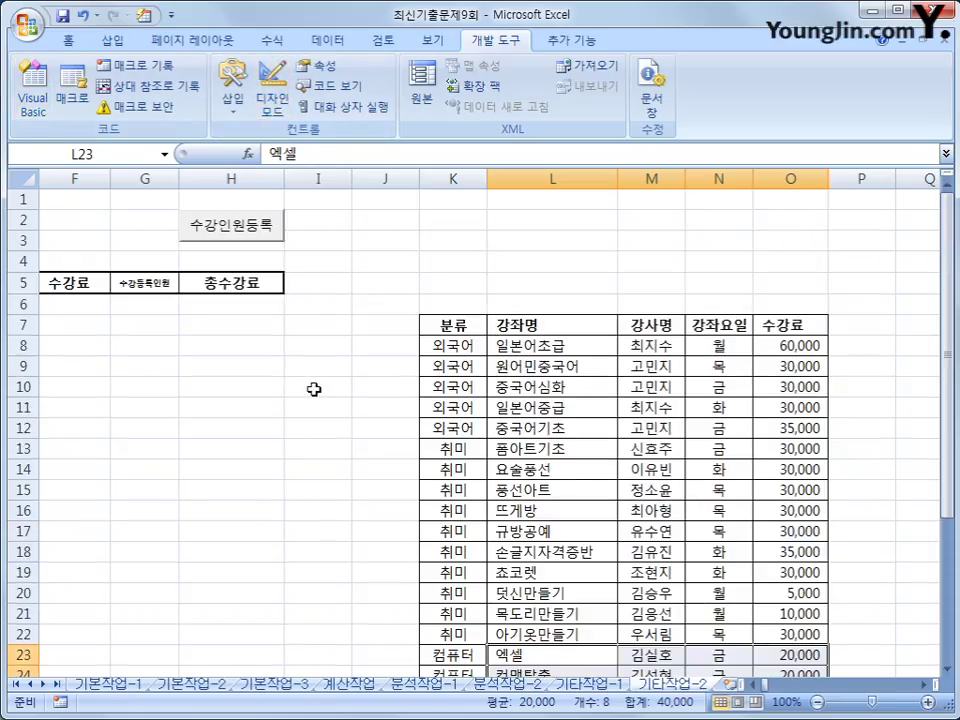
pyautogui.click(249, 238)
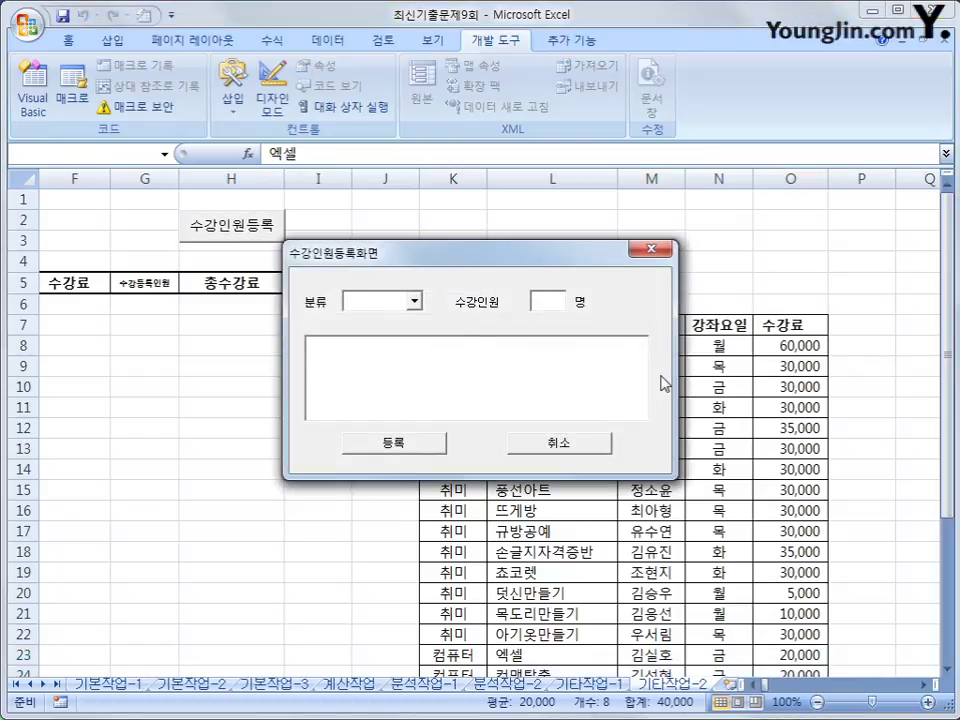
# Step: Check the course list for each of the categories 외국어, 취미 and 컴퓨터, and close the form
pyautogui.click(413, 301)
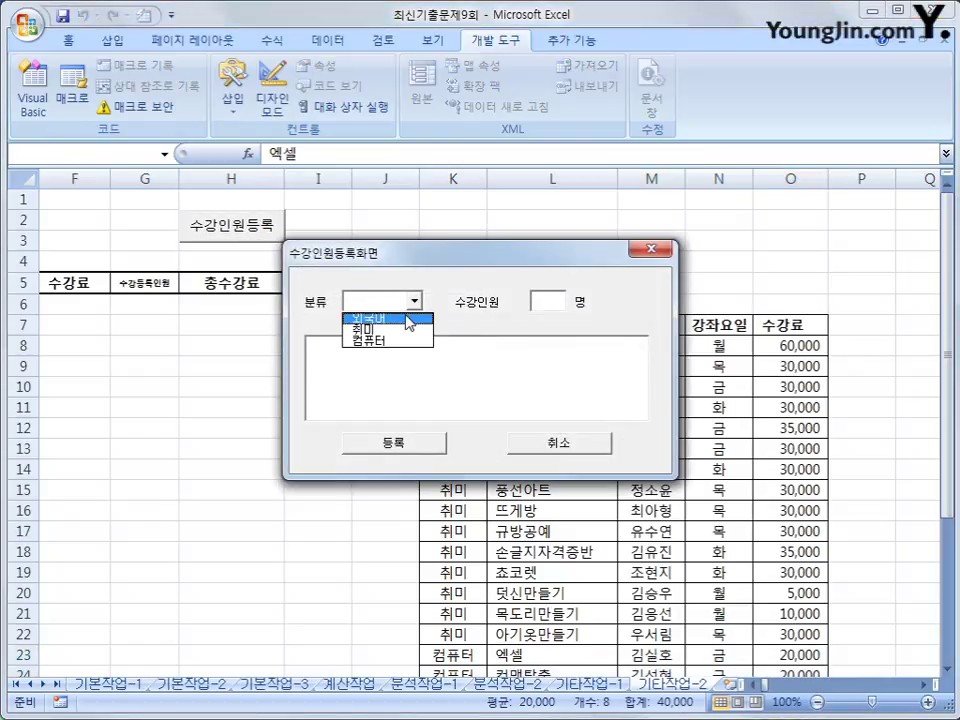
pyautogui.click(406, 320)
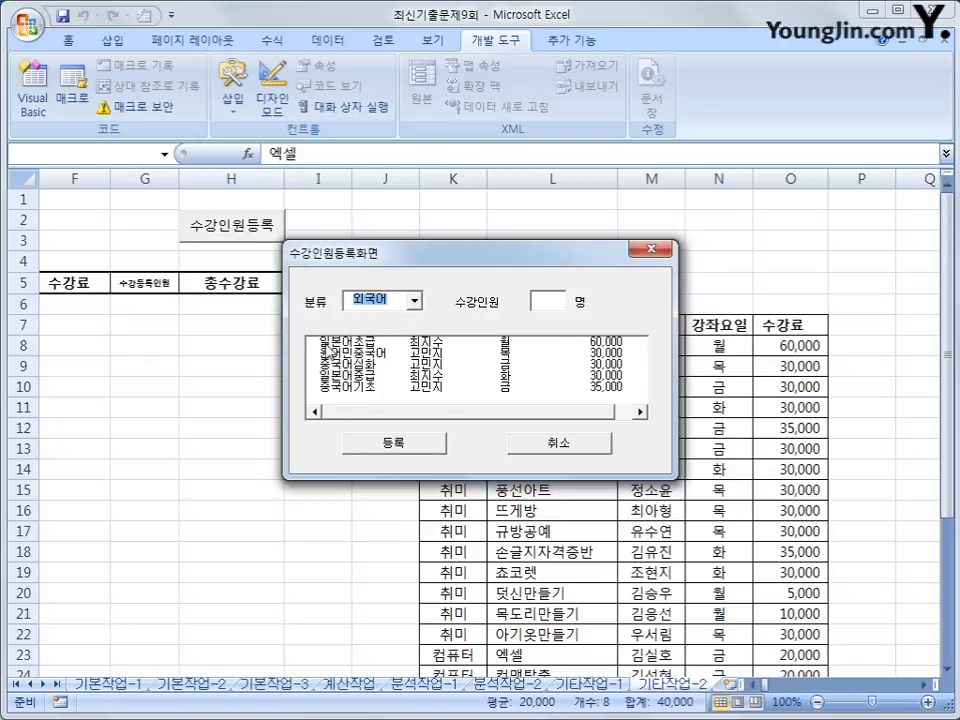
pyautogui.click(413, 300)
pyautogui.click(401, 330)
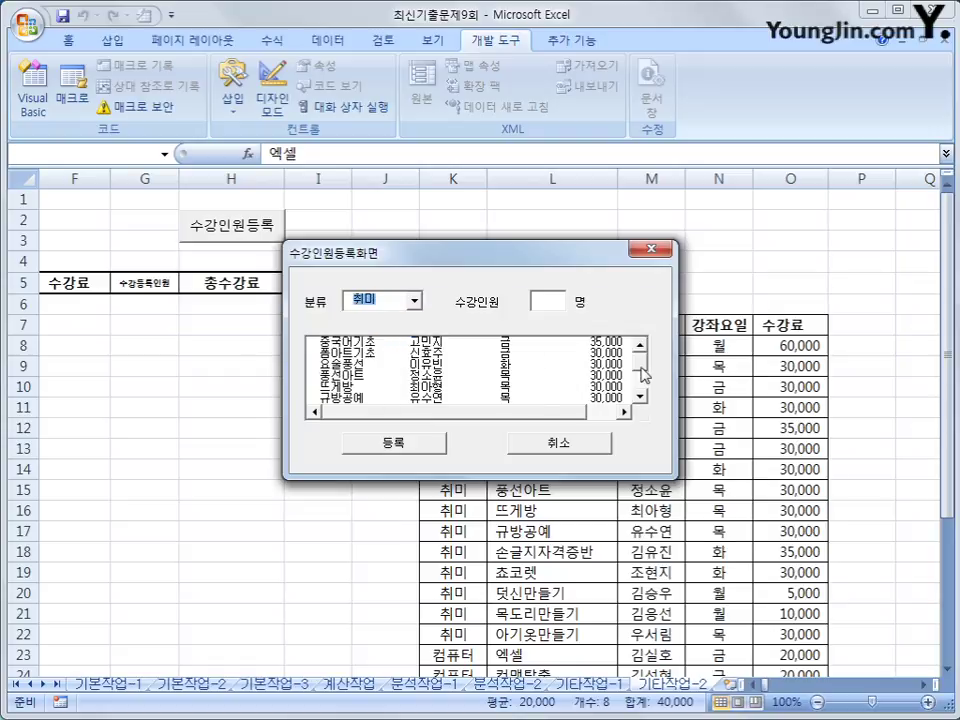
pyautogui.moveTo(639, 366); pyautogui.dragTo(639, 390)
pyautogui.click(413, 300)
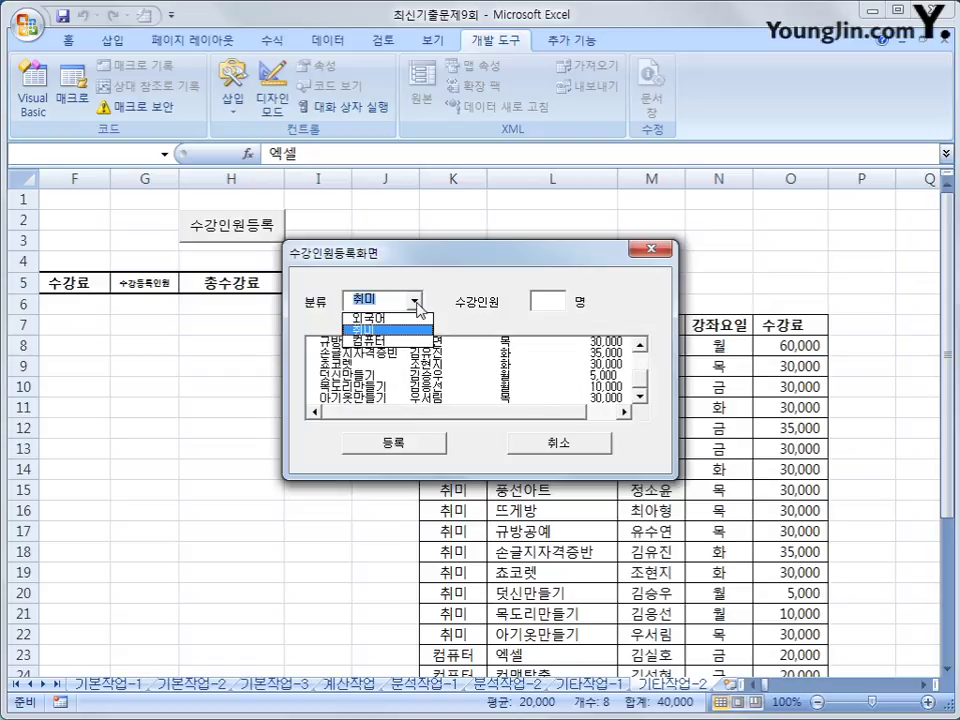
pyautogui.click(380, 342)
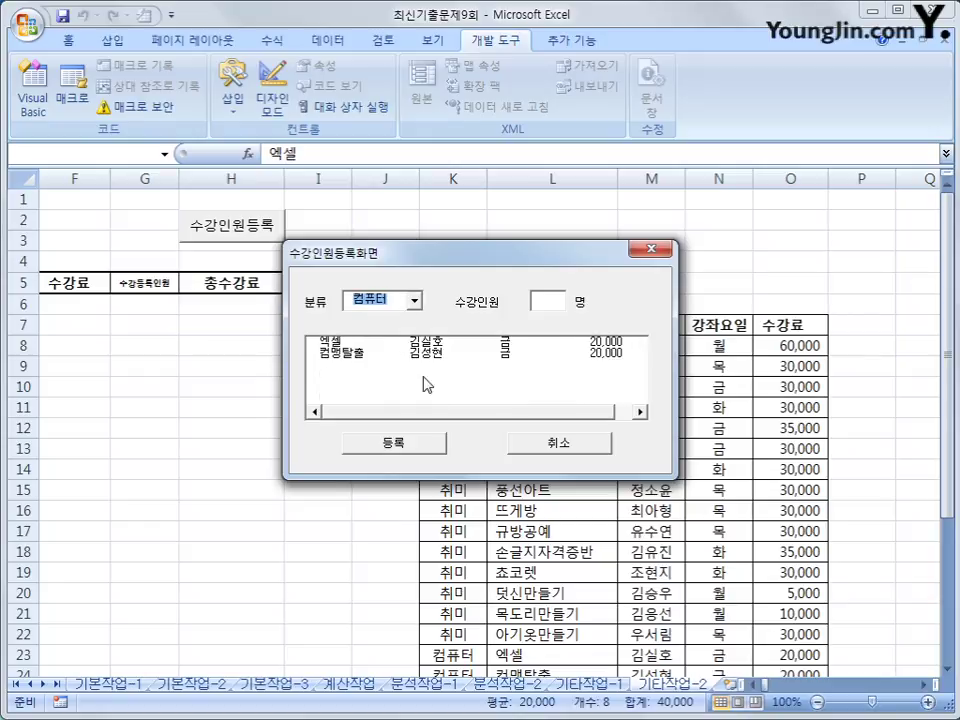
pyautogui.moveTo(650, 246); pyautogui.dragTo(653, 248)
pyautogui.click(653, 248)
pyautogui.click(652, 247)
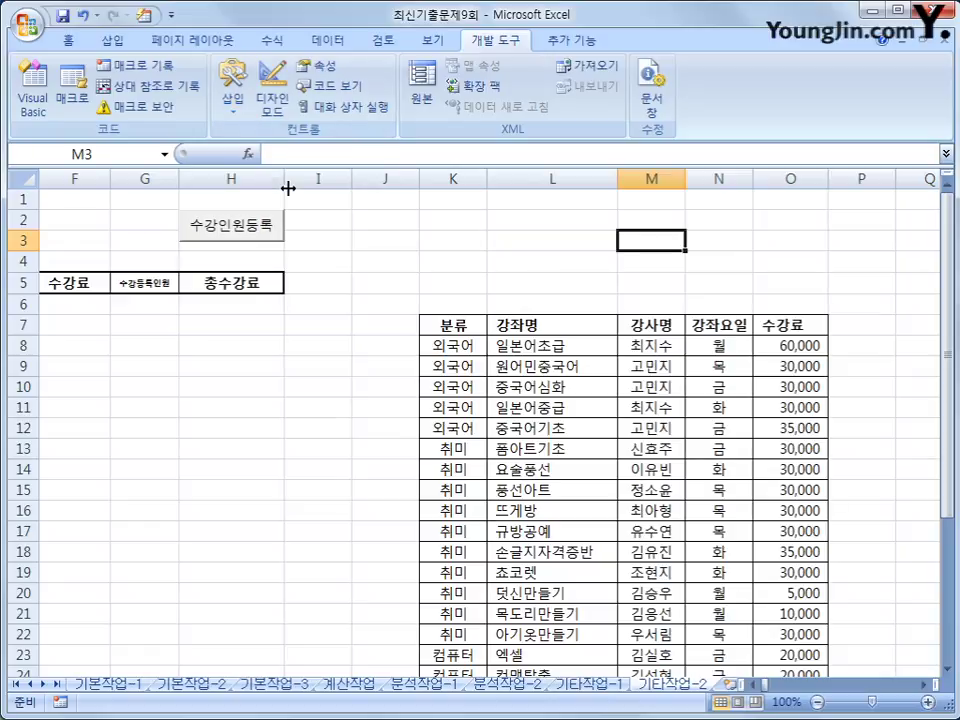
# Step: Return to the Visual Basic editor, create the Click procedure of the form's 등록 button and start an indented line
pyautogui.click(42, 112)
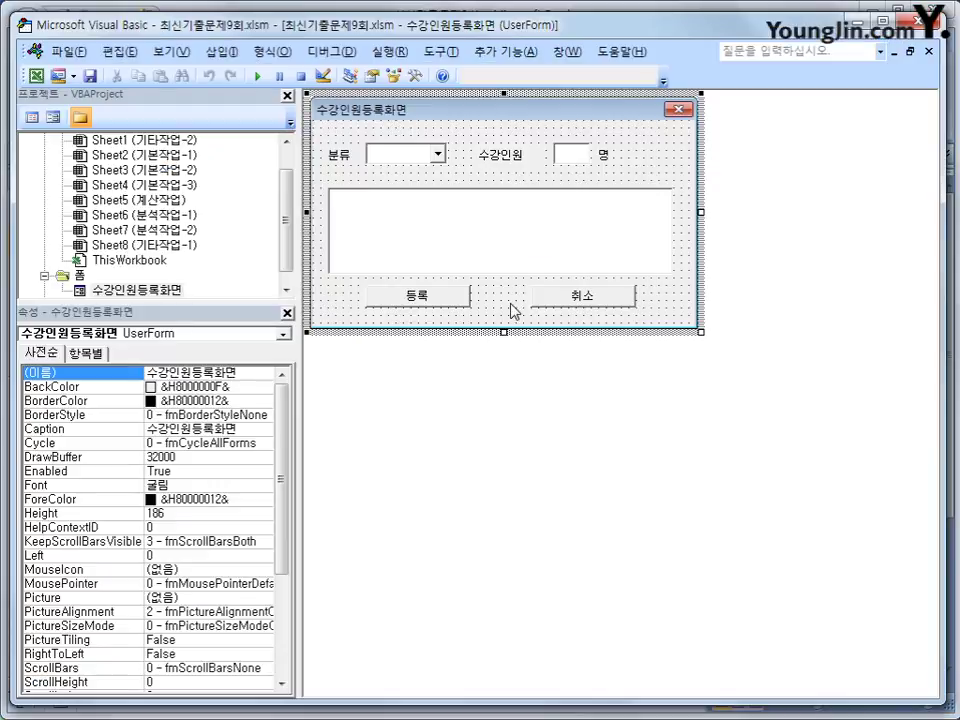
pyautogui.click(436, 300)
pyautogui.doubleClick(443, 308)
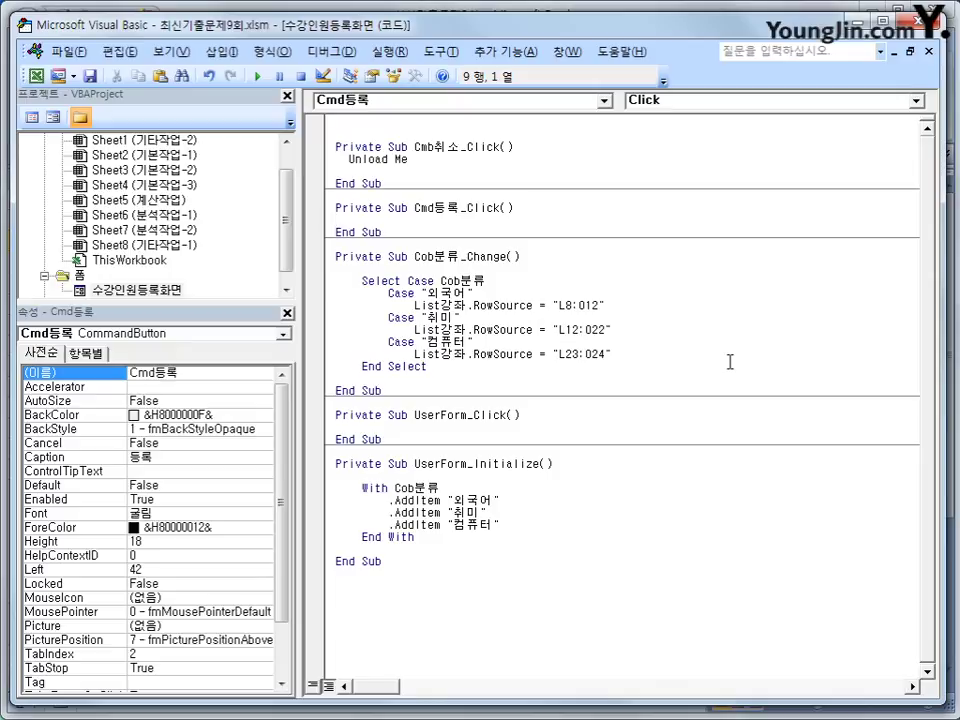
pyautogui.press('Return')
pyautogui.press('Tab')
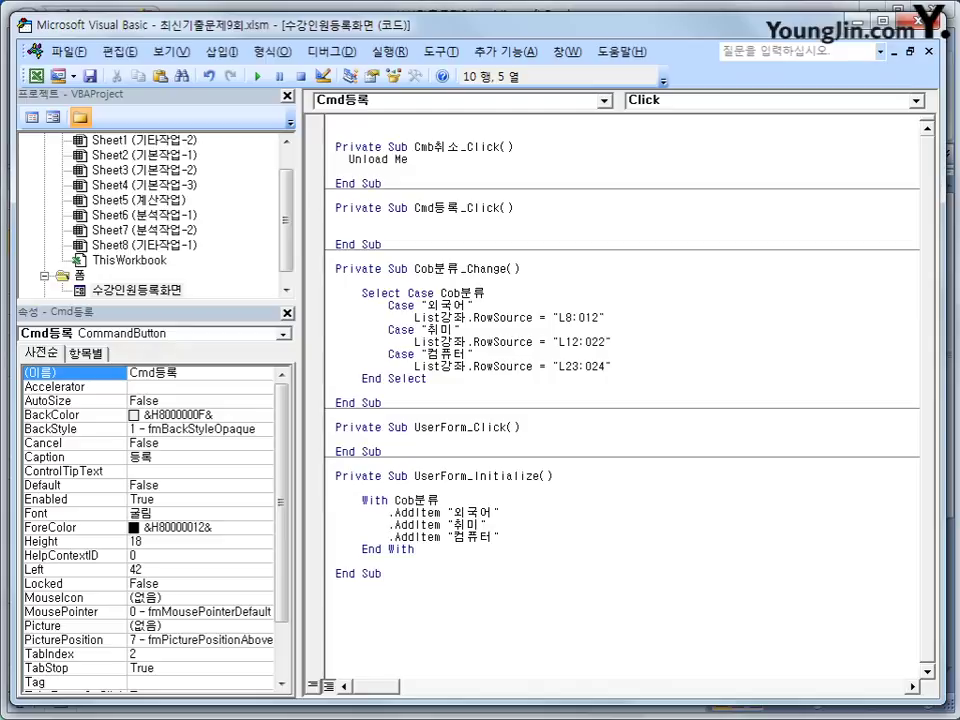
# Step: Write the condition If Cob분류 = "외국어" Then in the Cmd등록 Click procedure
pyautogui.write('if cob분류 ="')
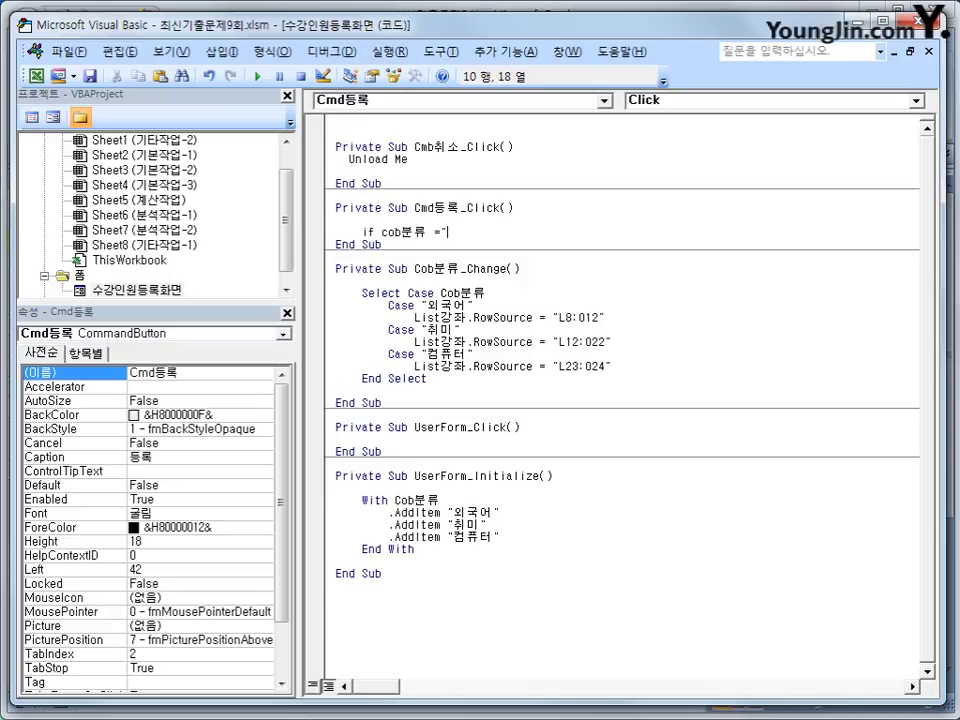
pyautogui.write('외국어" ㅅ')
pyautogui.press('BackSpace')
pyautogui.press('Hangul')
pyautogui.write('teh')
pyautogui.press('BackSpace')
pyautogui.press('BackSpace')
pyautogui.write('hen')
pyautogui.press('Return')
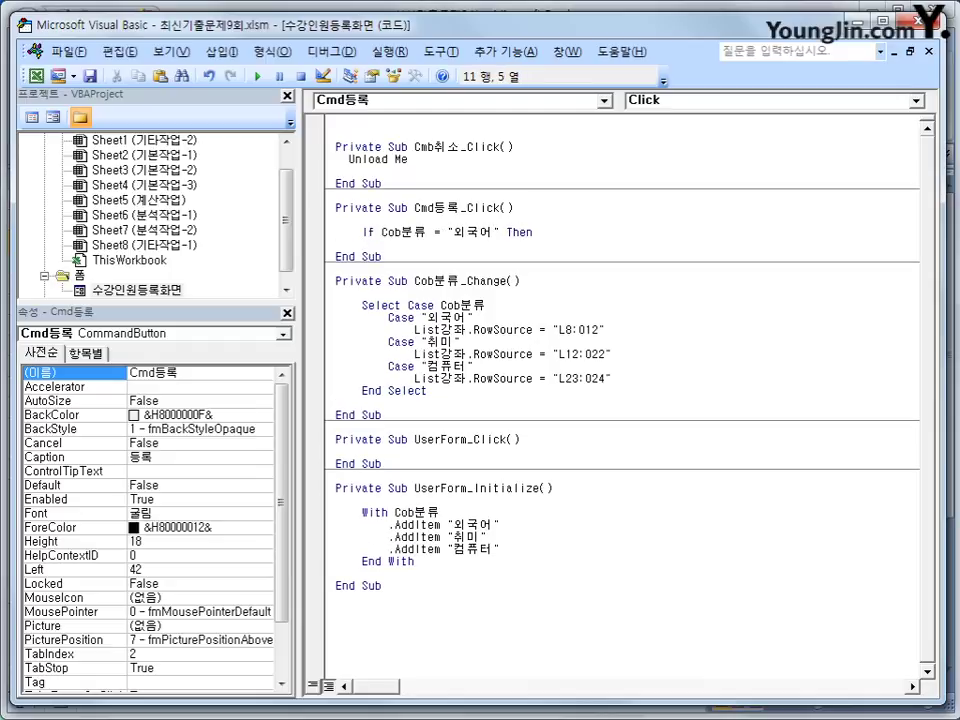
# Step: Inside the If block, start an indented assignment to iRow that refers to List강좌
pyautogui.press('Tab')
pyautogui.write('iR')
pyautogui.write('ow =')
pyautogui.write(' 1')
pyautogui.write('ist')
pyautogui.write('강좌')
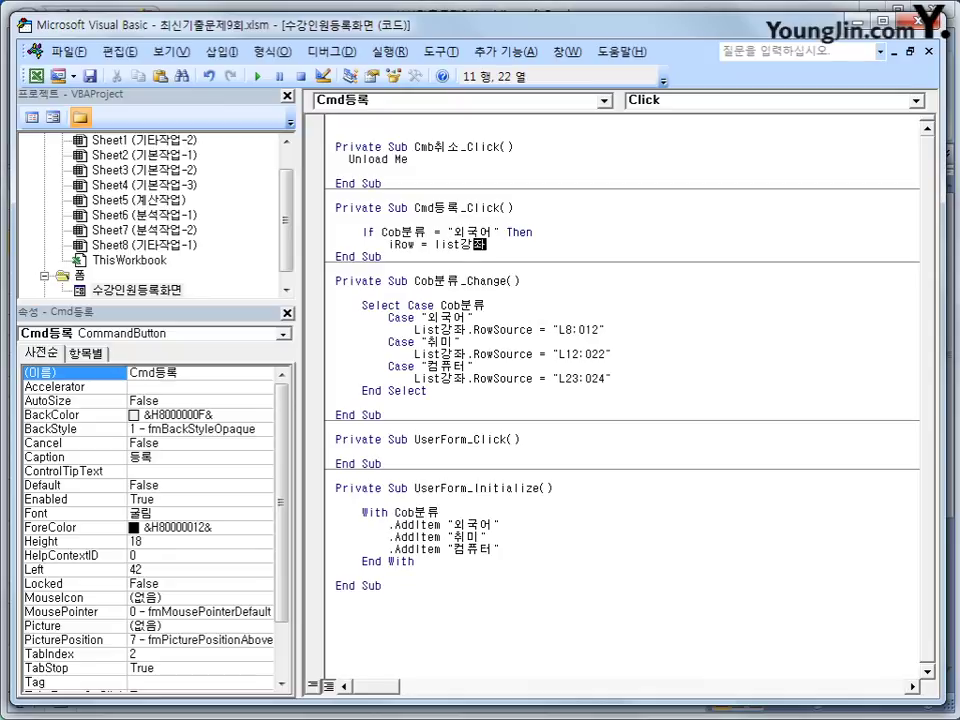
pyautogui.write('.ㄱ')
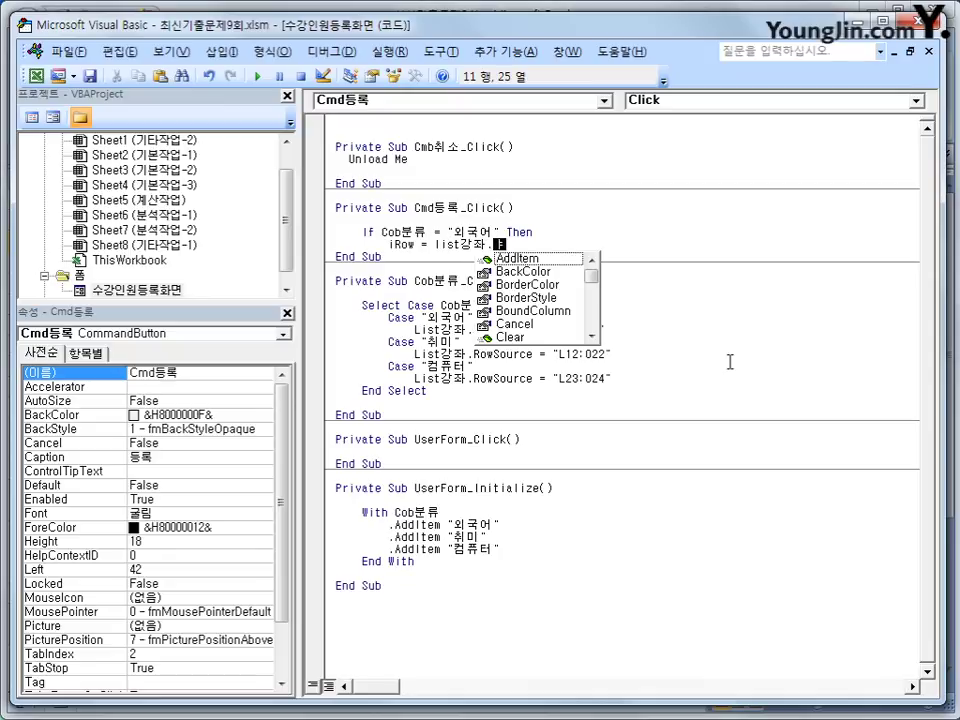
pyautogui.press('BackSpace')
pyautogui.write('ind')
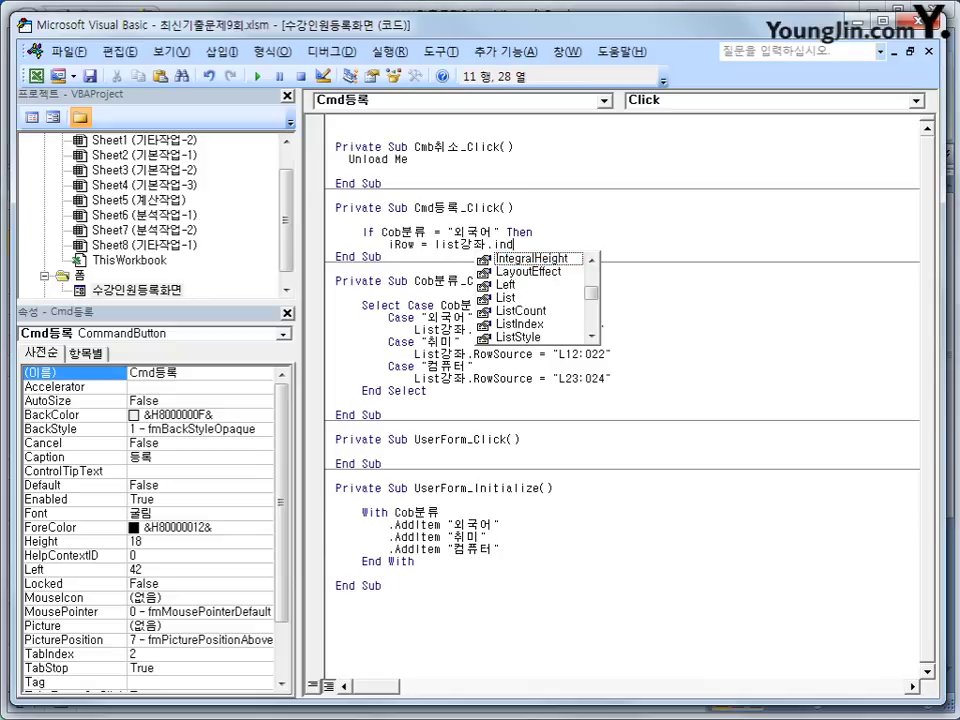
pyautogui.press('BackSpace')
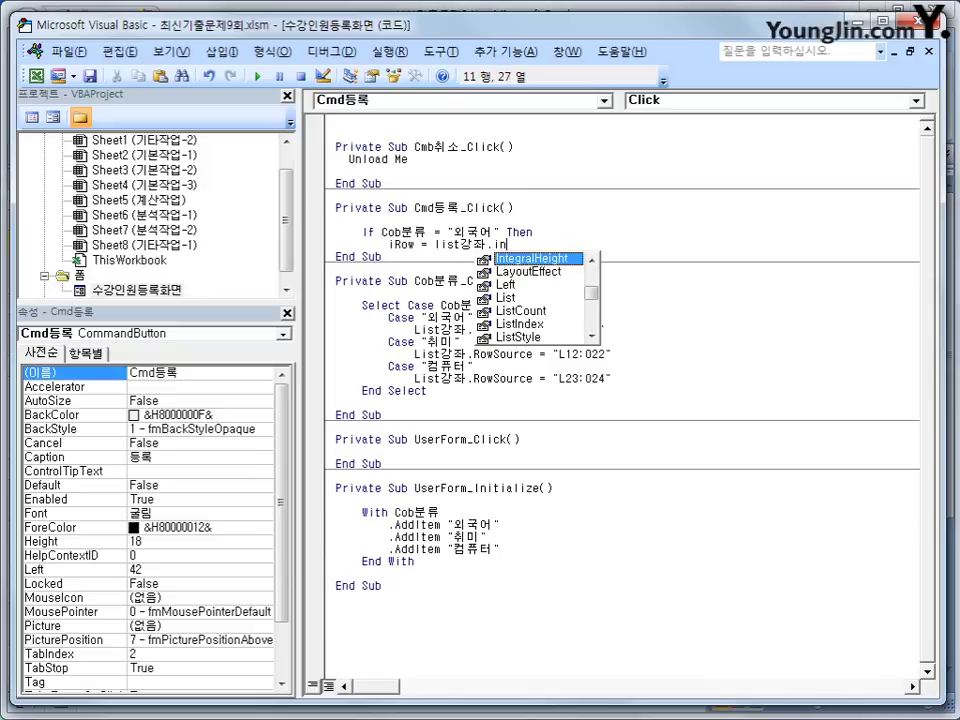
pyautogui.write('dex')
pyautogui.press('BackSpace')
pyautogui.press('BackSpace')
pyautogui.press('BackSpace')
pyautogui.press('BackSpace')
pyautogui.press('BackSpace')
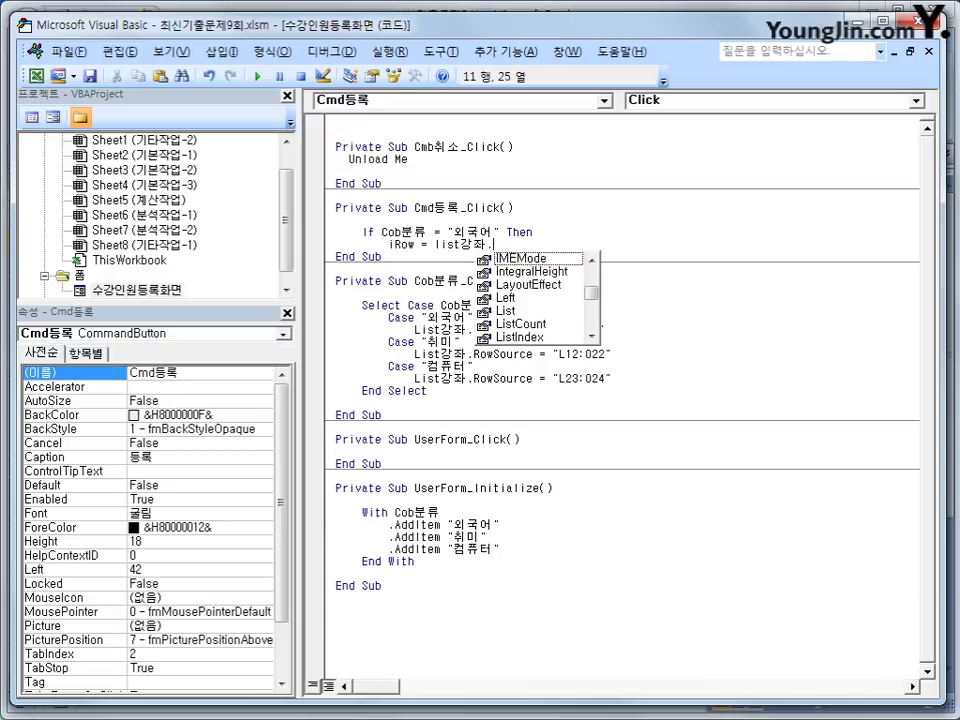
pyautogui.press('BackSpace')
# Step: Complete the iRow assignment with the ListIndex property of List강좌 plus 8
pyautogui.write('.li')
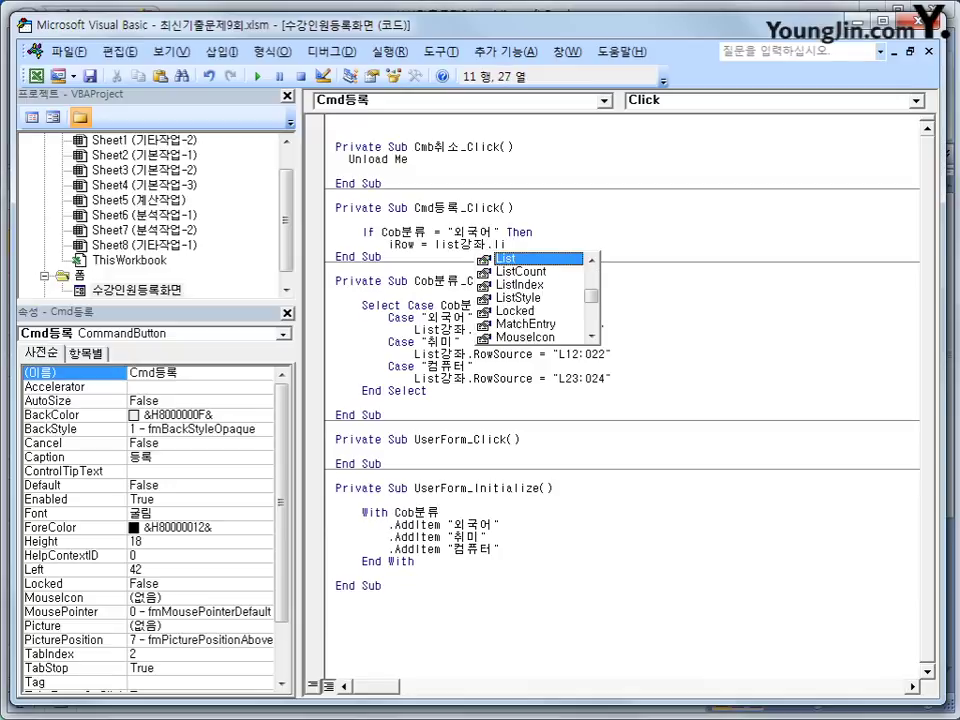
pyautogui.write('stIndex ')
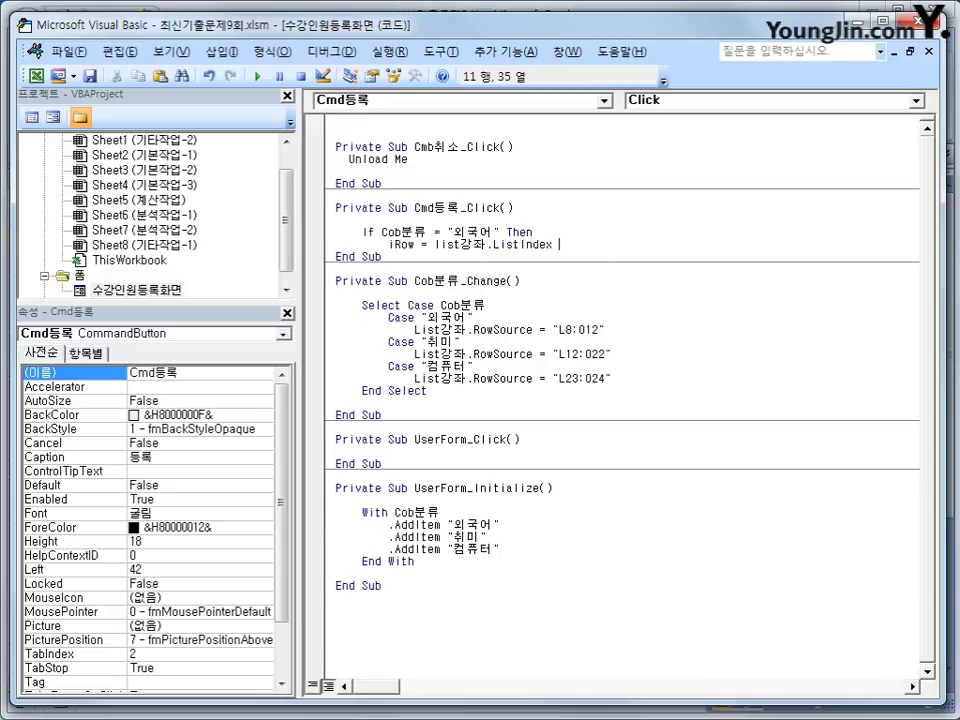
pyautogui.write('+ 8')
pyautogui.press('Return')
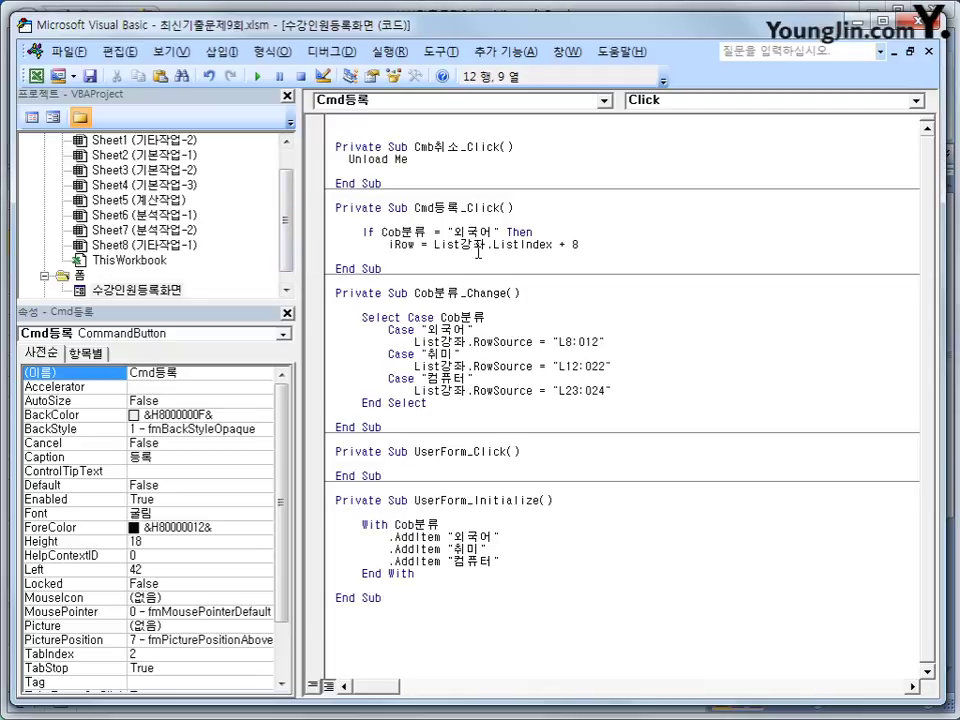
# Step: Switch to Excel, open the 수강인원등록 form, list the 외국어 courses, select the second and third entries, and cancel the form
pyautogui.click(35, 75)
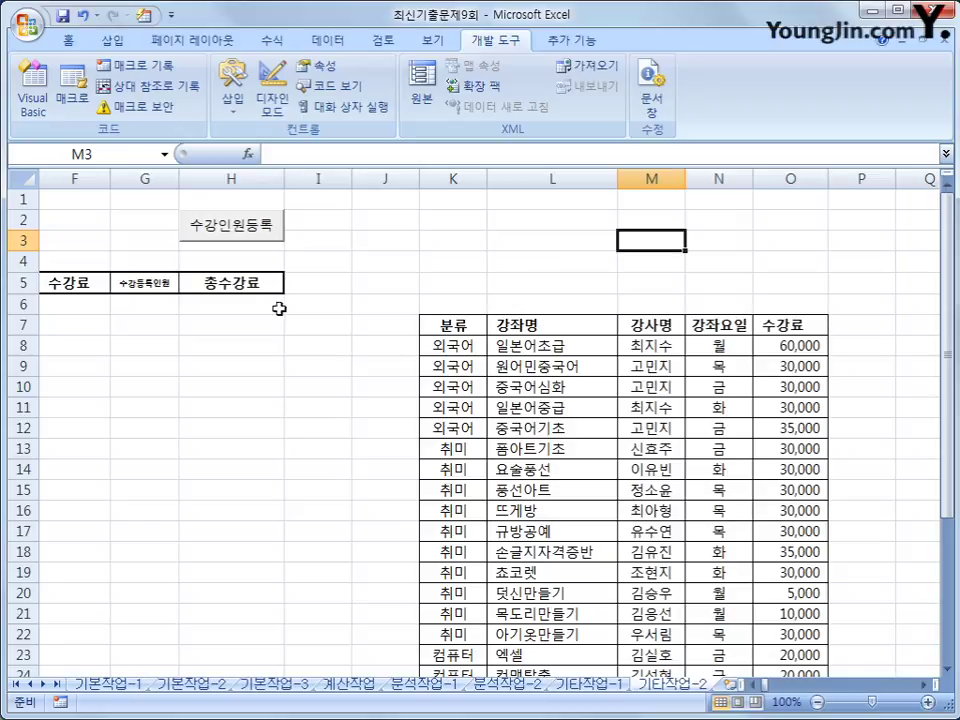
pyautogui.click(257, 234)
pyautogui.click(413, 300)
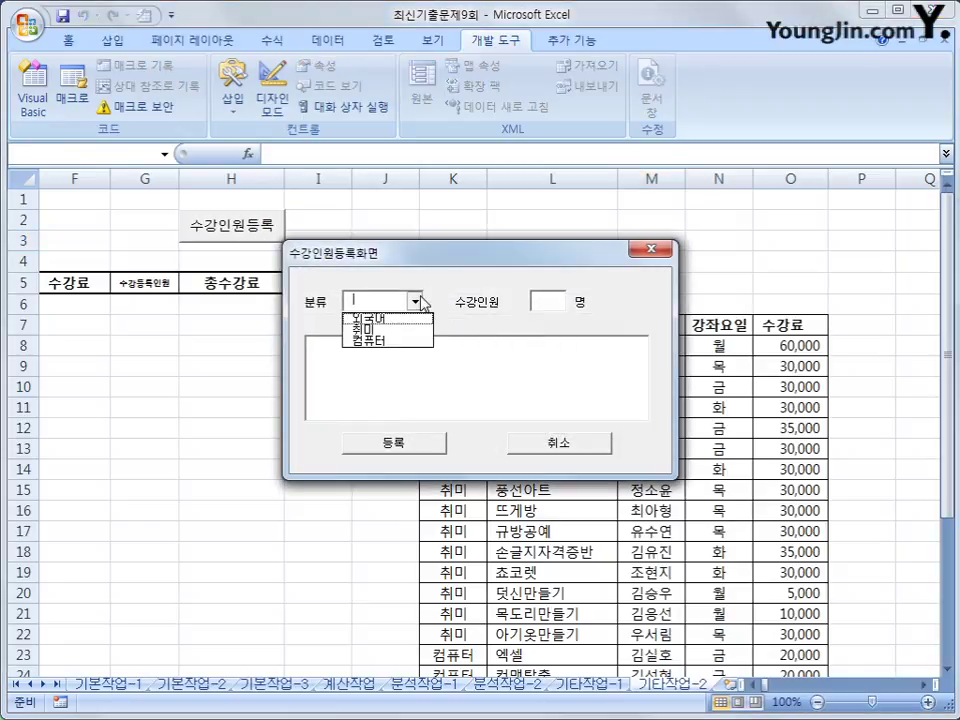
pyautogui.click(388, 320)
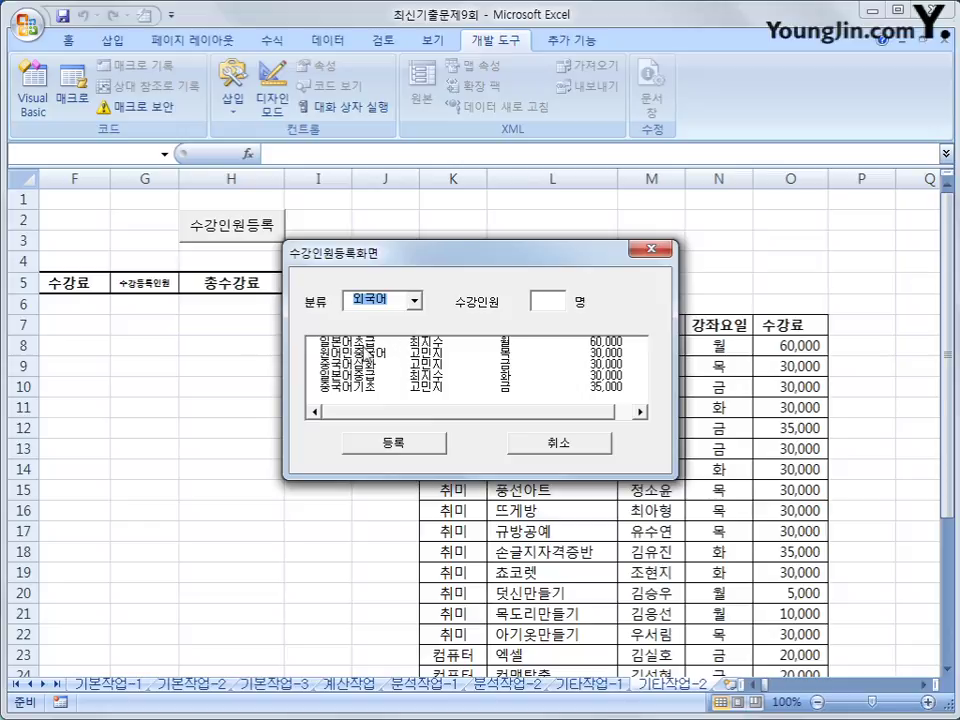
pyautogui.click(360, 352)
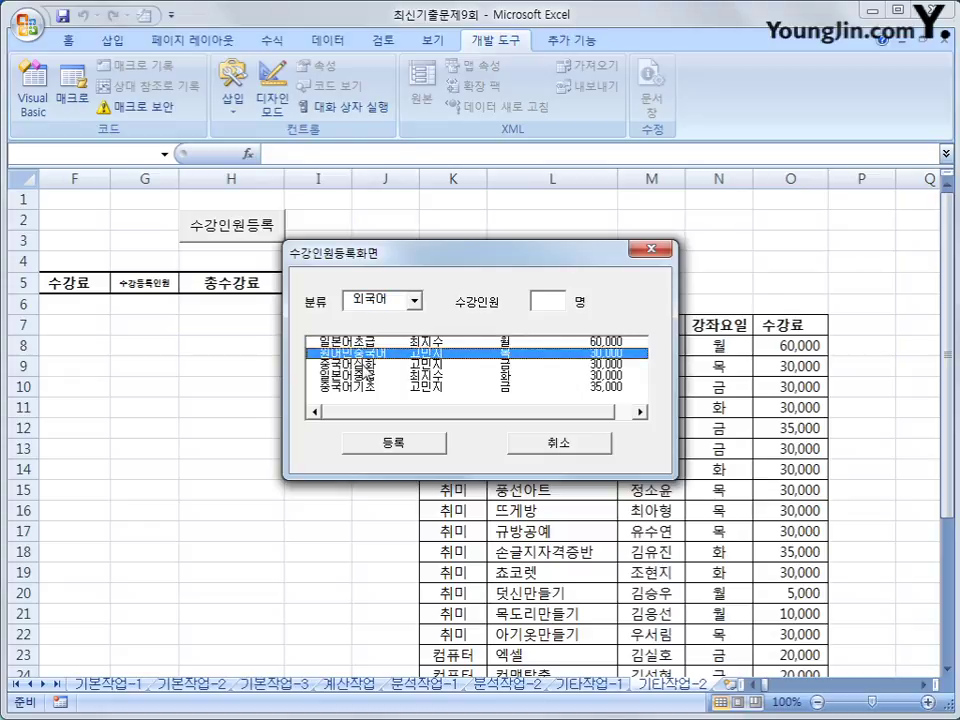
pyautogui.press('Down')
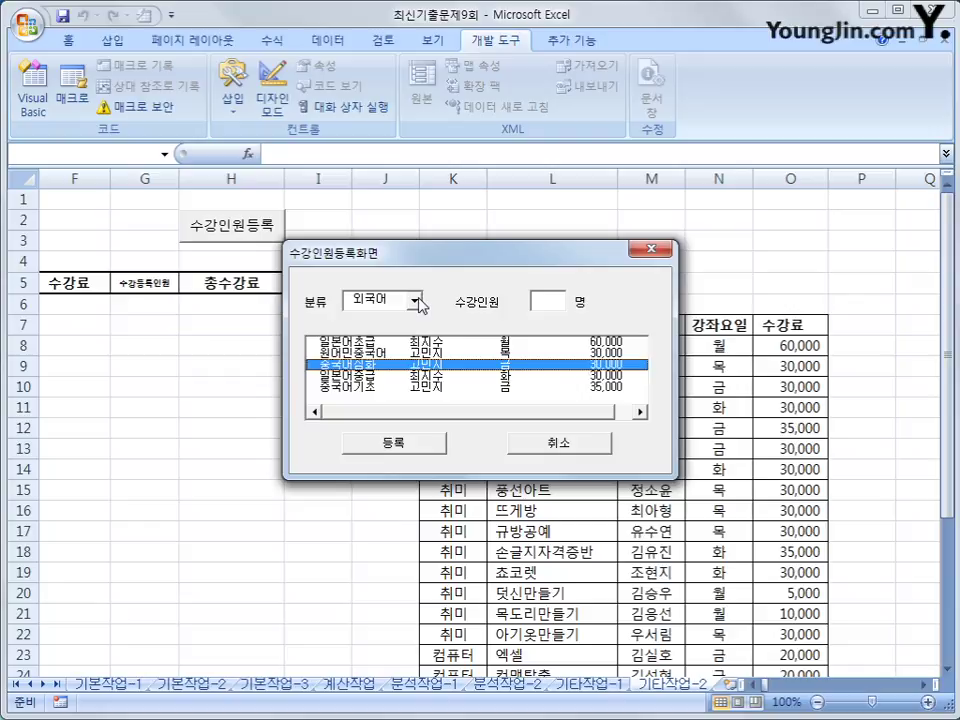
pyautogui.click(563, 443)
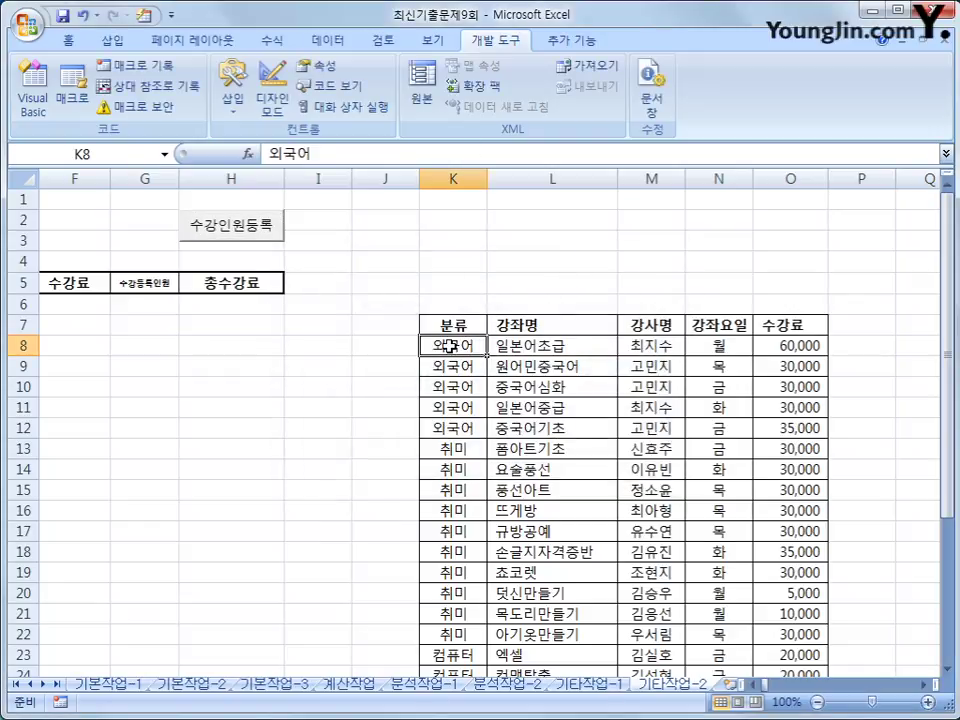
# Step: Examine the first 외국어 record, K8:O8, in the course table on the worksheet
pyautogui.moveTo(470, 345); pyautogui.dragTo(830, 342)
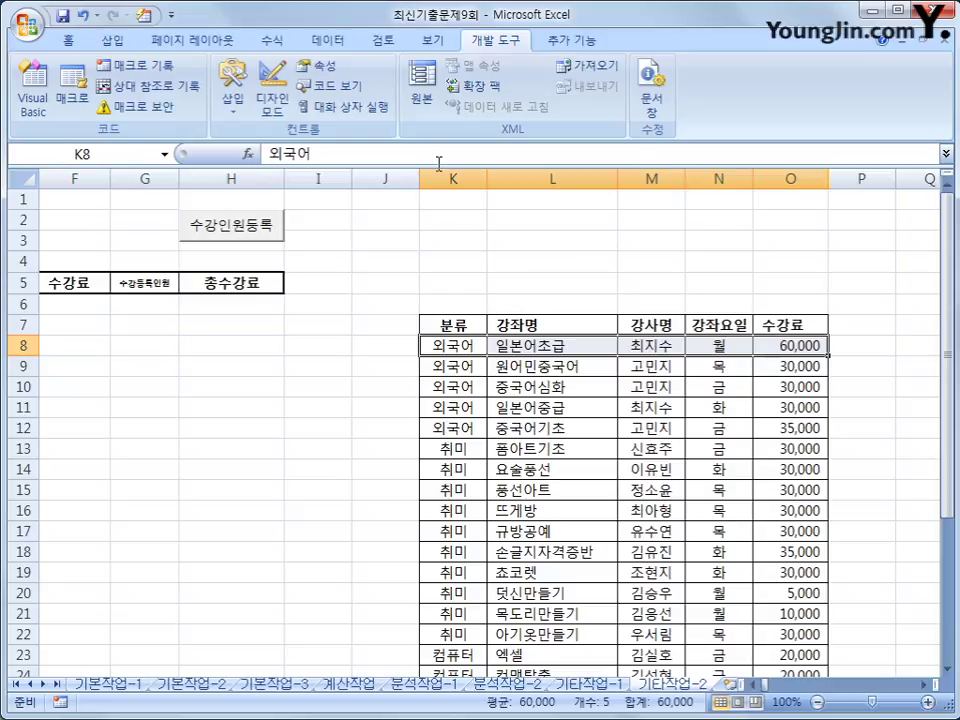
pyautogui.moveTo(437, 345); pyautogui.dragTo(790, 347)
pyautogui.click(444, 345)
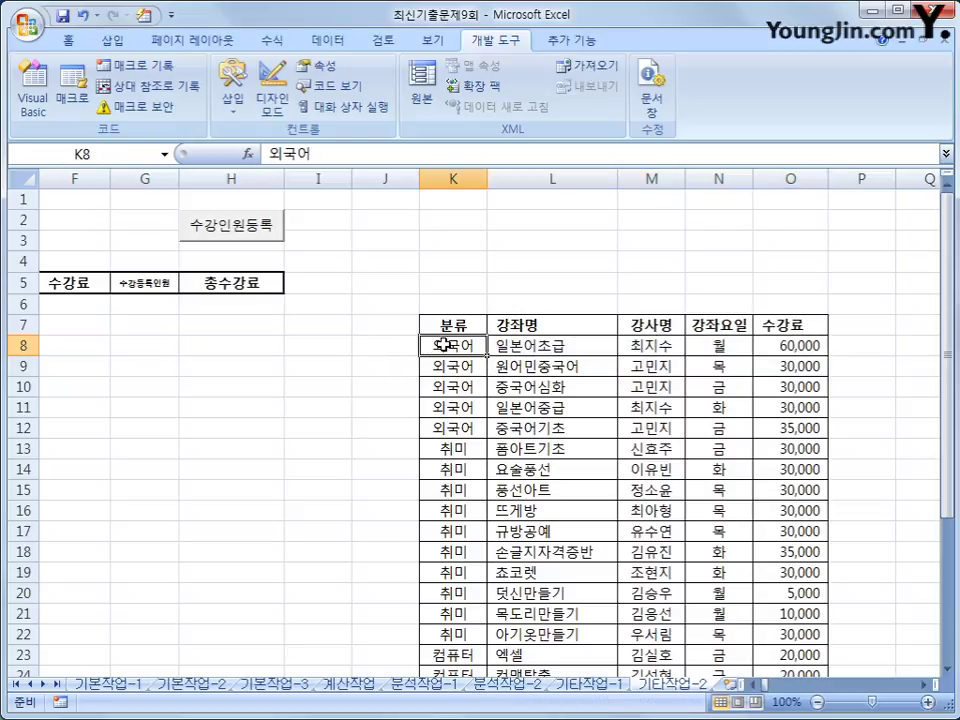
# Step: Return to the form's code in the Visual Basic editor and add ElseIf Cob분류 = "취미" Then below the iRow line
pyautogui.click(33, 100)
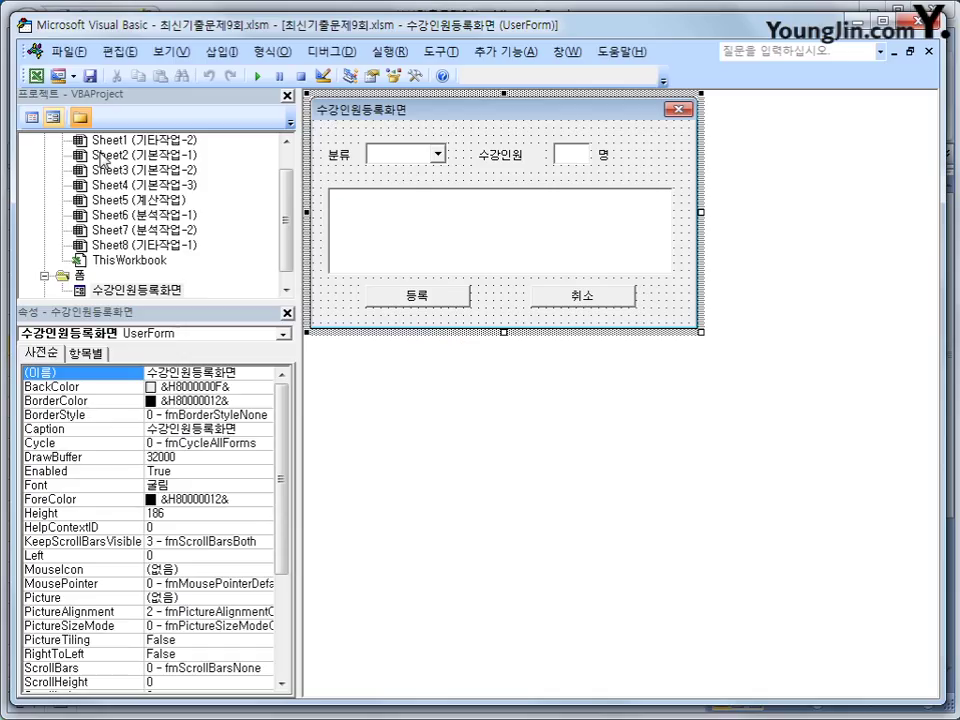
pyautogui.press('F7')
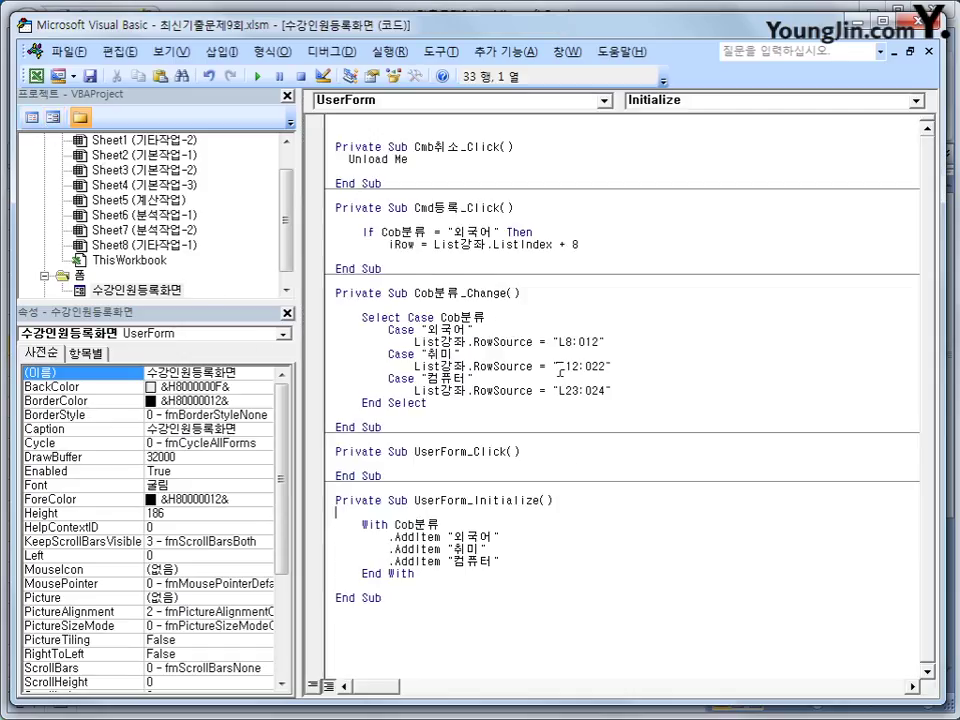
pyautogui.click(582, 245)
pyautogui.press('Return')
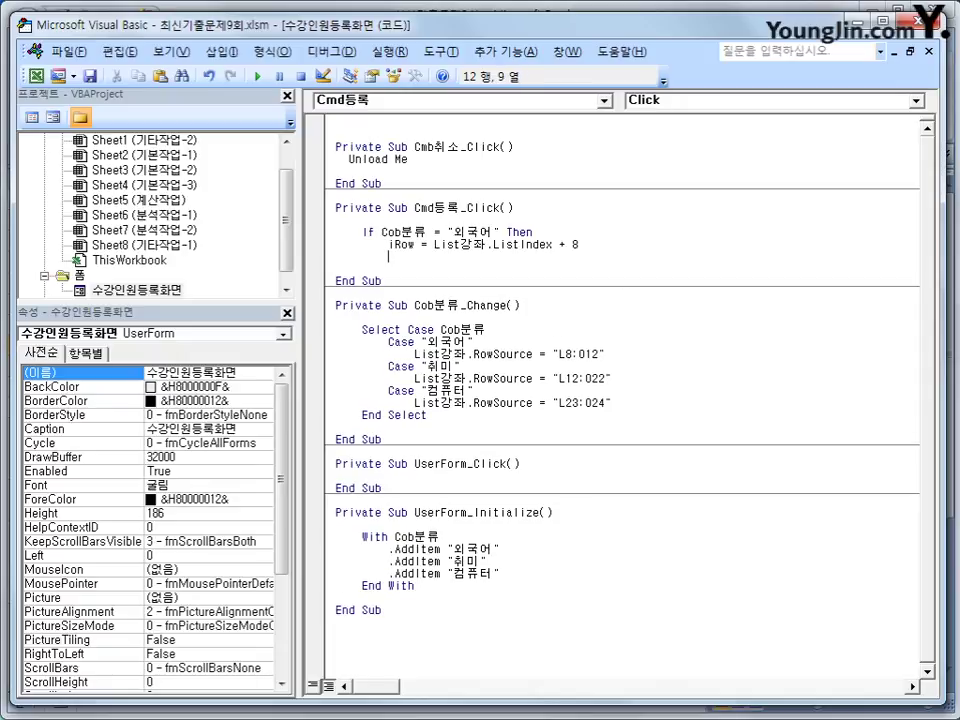
pyautogui.press('BackSpace')
pyautogui.write('elseif cob분')
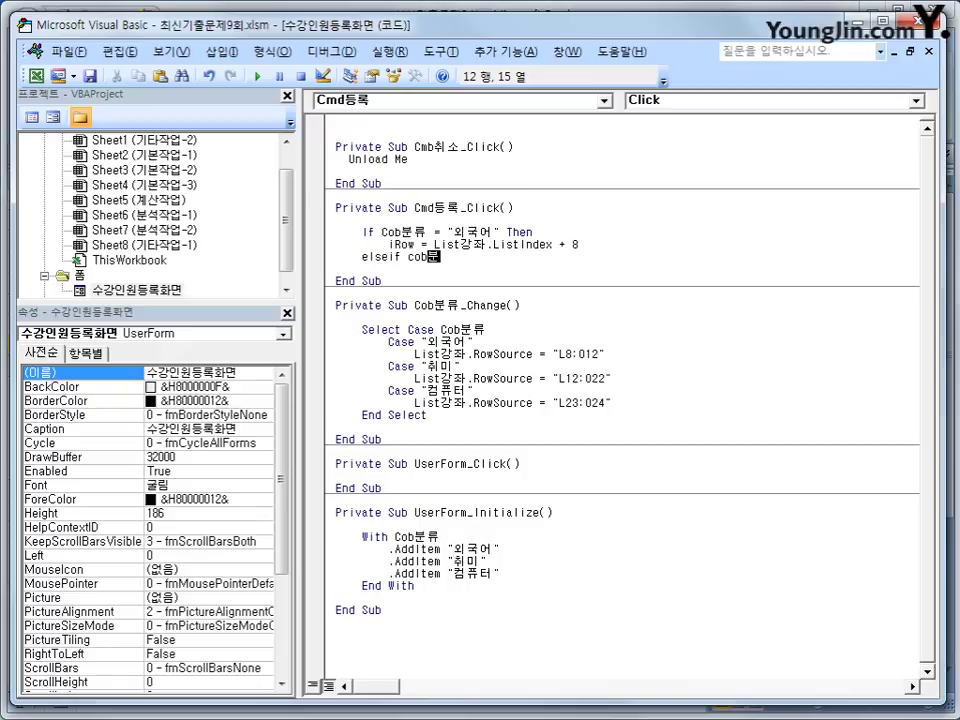
pyautogui.write('류 ="취미" 소')
pyautogui.press('BackSpace')
pyautogui.press('BackSpace')
pyautogui.write('then')
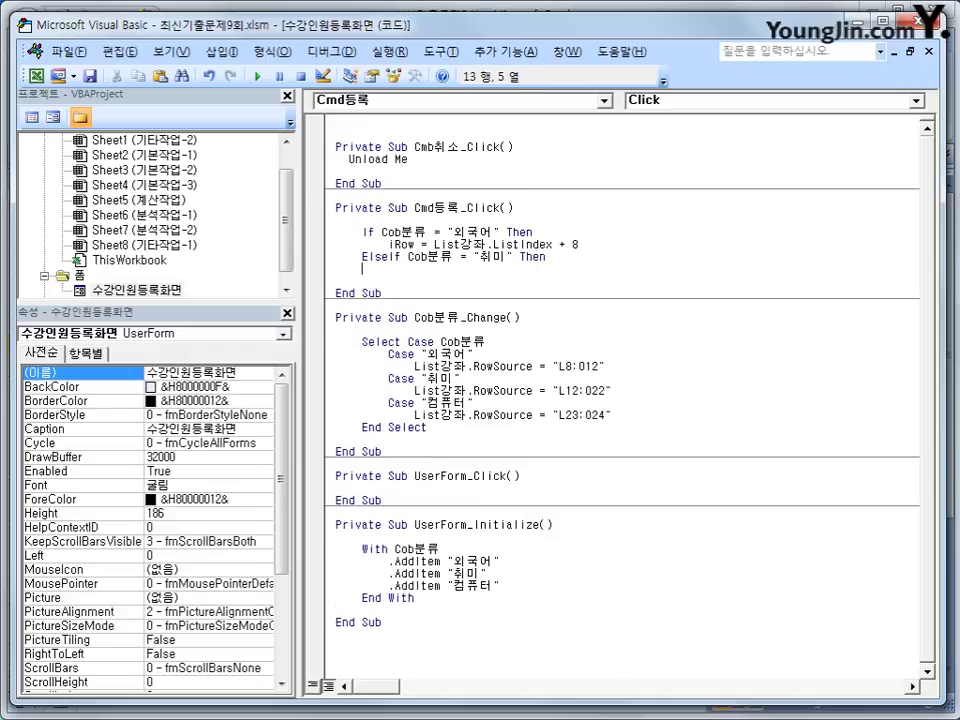
# Step: Copy the iRow assignment into the 취미 branch and change its offset to 13
pyautogui.press('Up')
pyautogui.press('Up')
pyautogui.hotkey('shift', 'End')
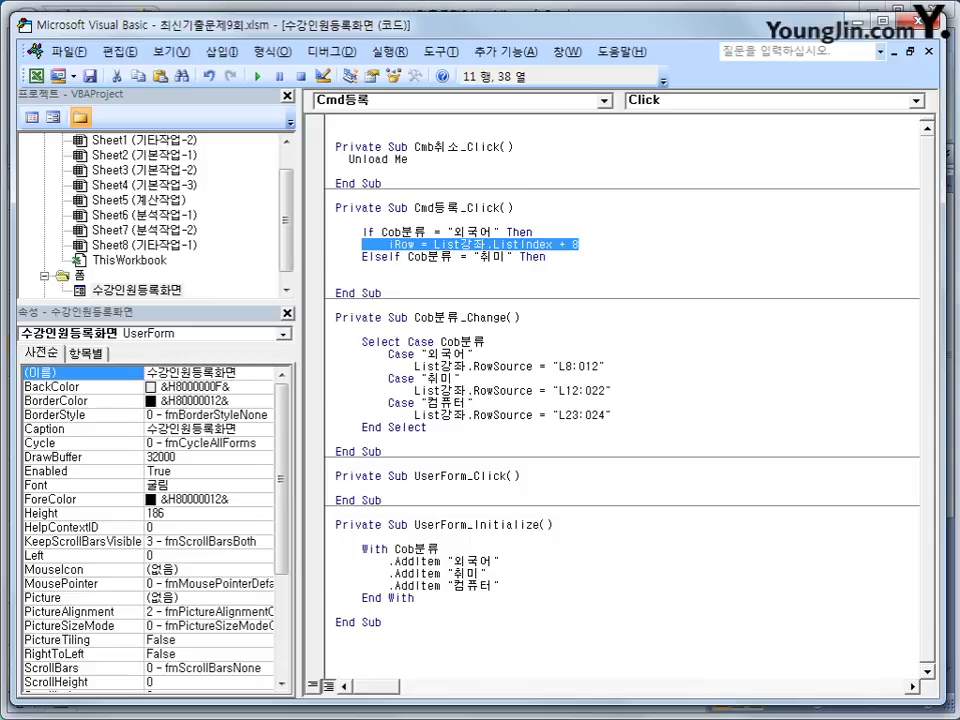
pyautogui.hotkey('ctrl', 'c')
pyautogui.press('Down')
pyautogui.press('Return')
pyautogui.hotkey('ctrl', 'v')
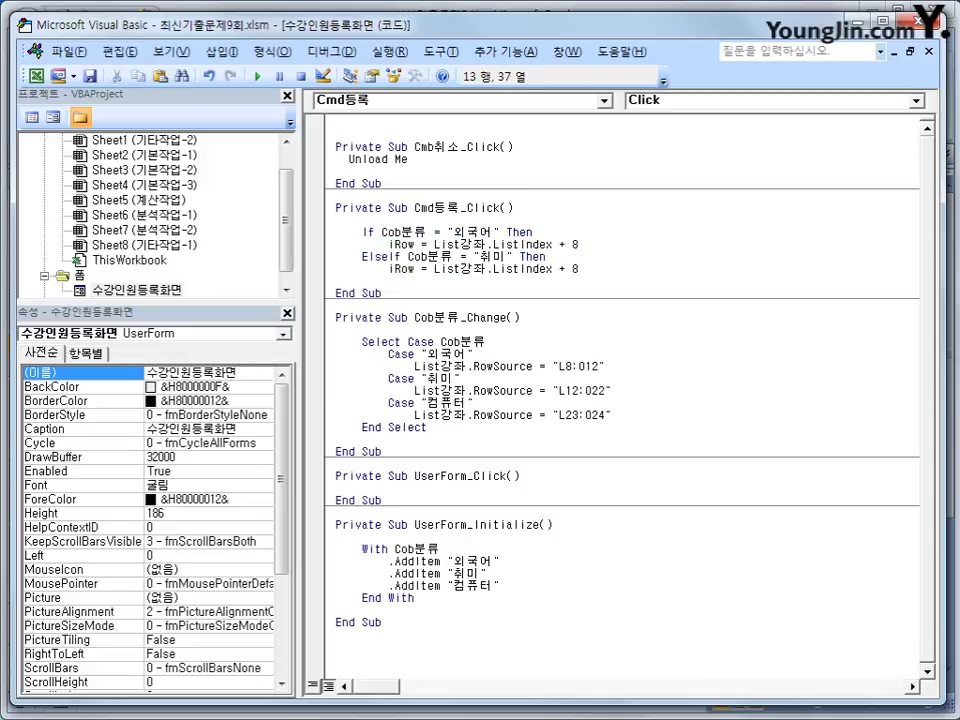
pyautogui.press('BackSpace')
pyautogui.write('13')
pyautogui.press('Return')
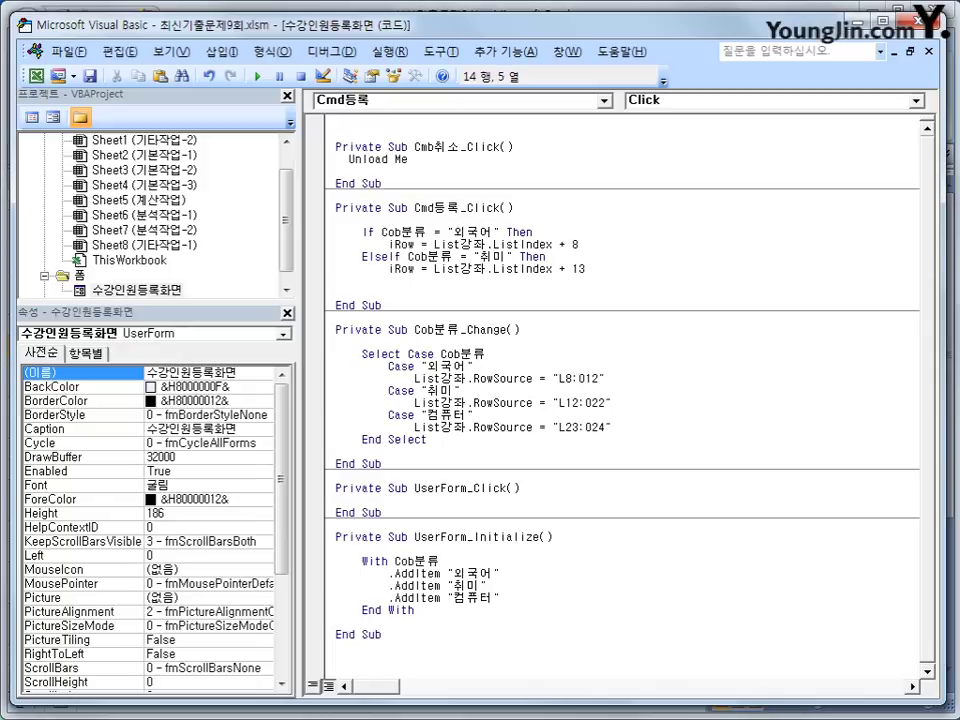
# Step: Add an Else branch with iRow = List강좌.ListIndex + 23 and close the block with End If
pyautogui.write('else')
pyautogui.press('Return')
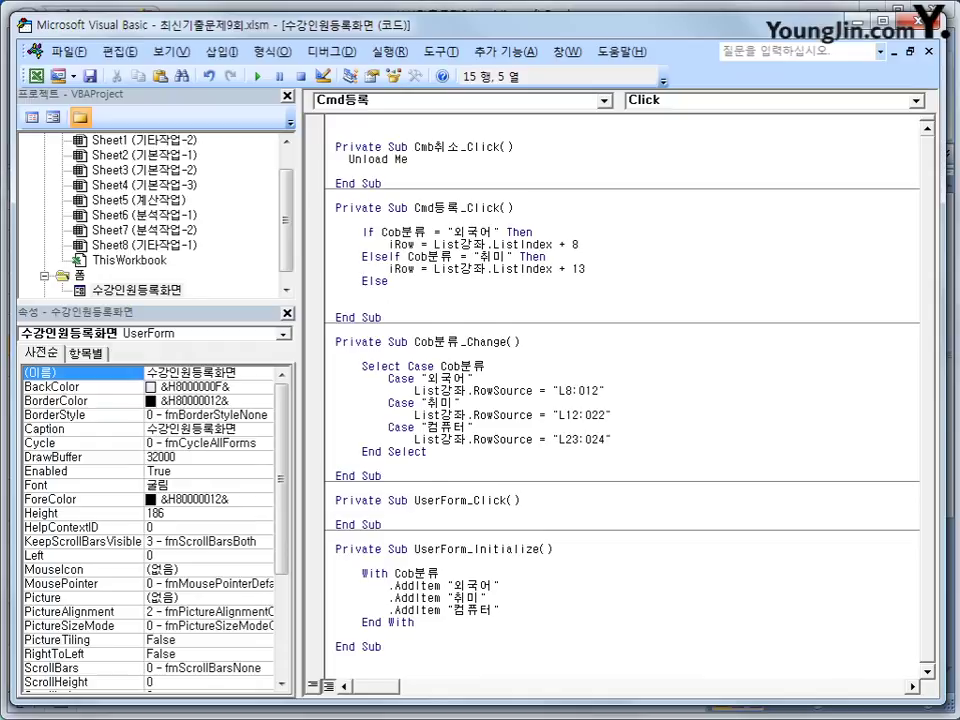
pyautogui.hotkey('ctrl', 'v')
pyautogui.press('Left')
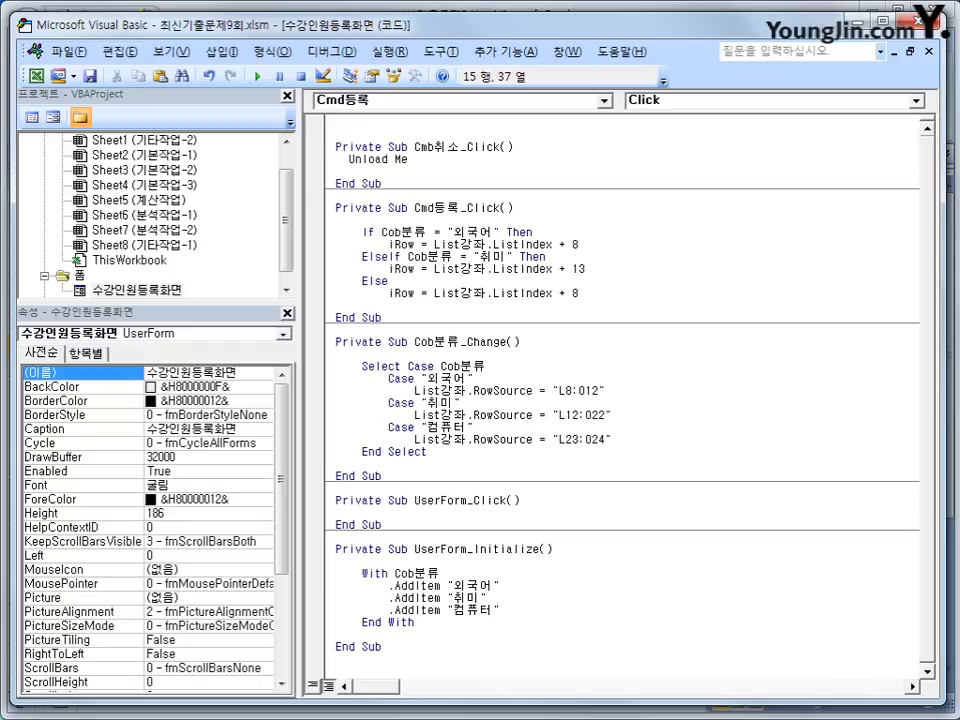
pyautogui.press('Delete')
pyautogui.write('23')
pyautogui.press('Return')
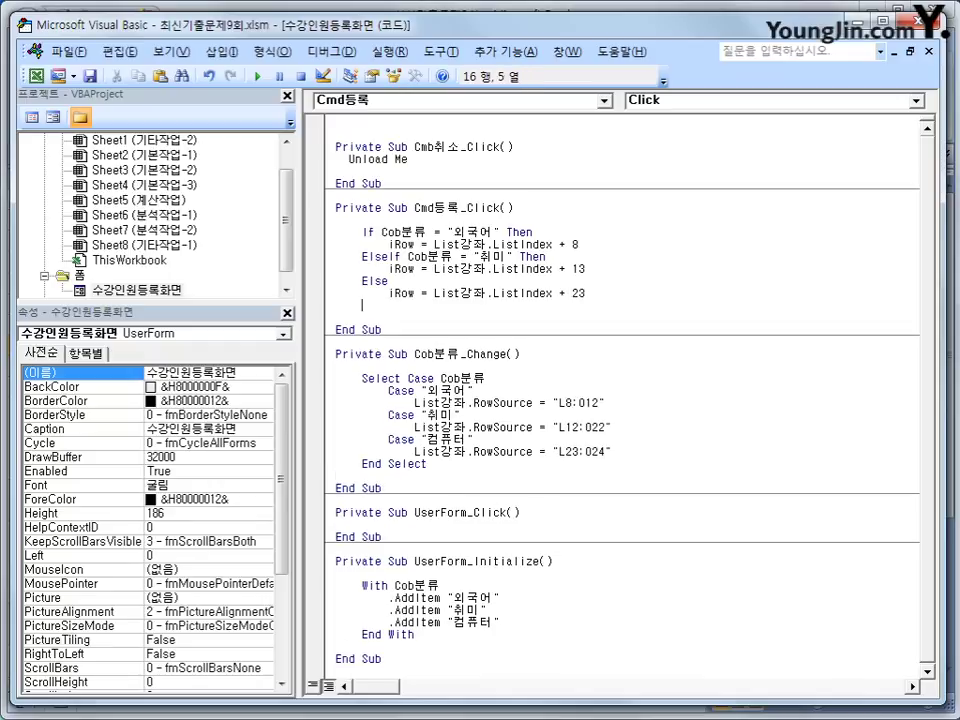
pyautogui.write('end if')
pyautogui.press('Return')
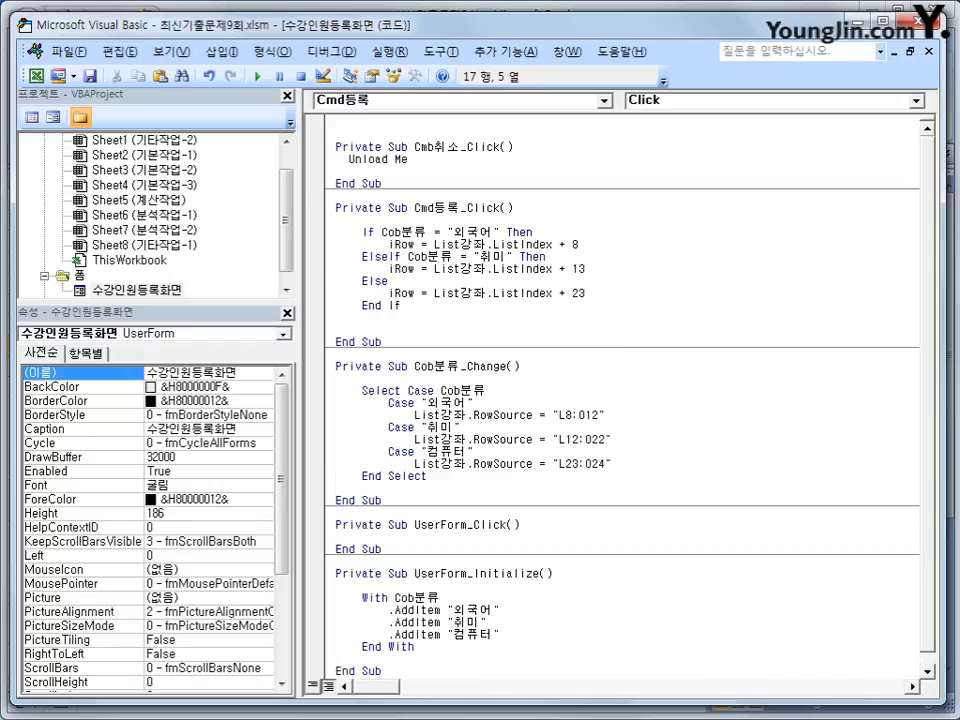
pyautogui.doubleClick(396, 294)
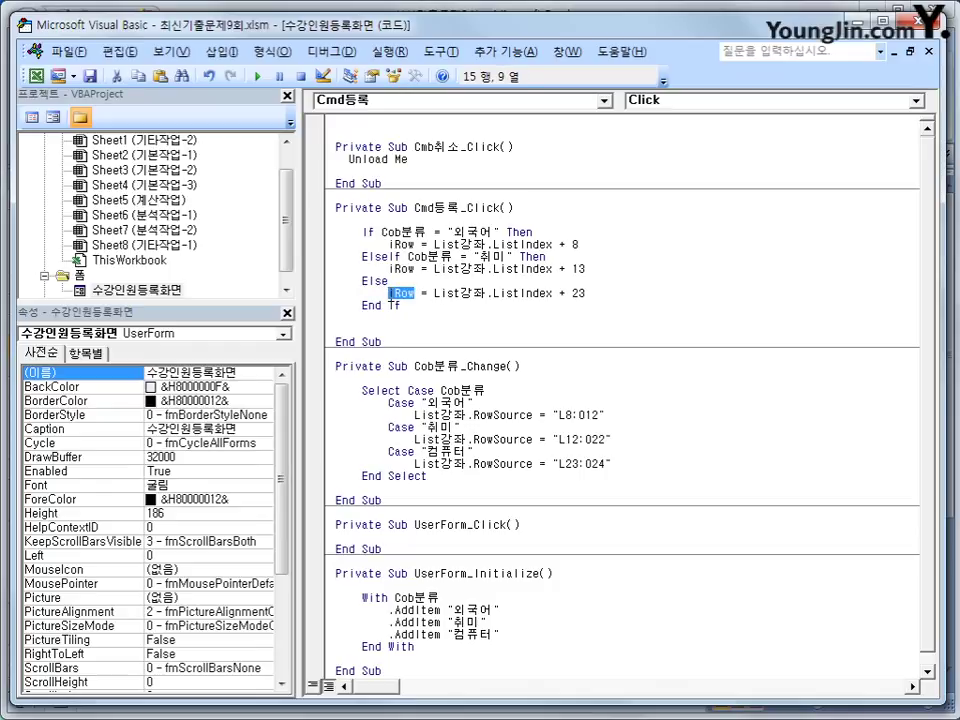
pyautogui.click(500, 306)
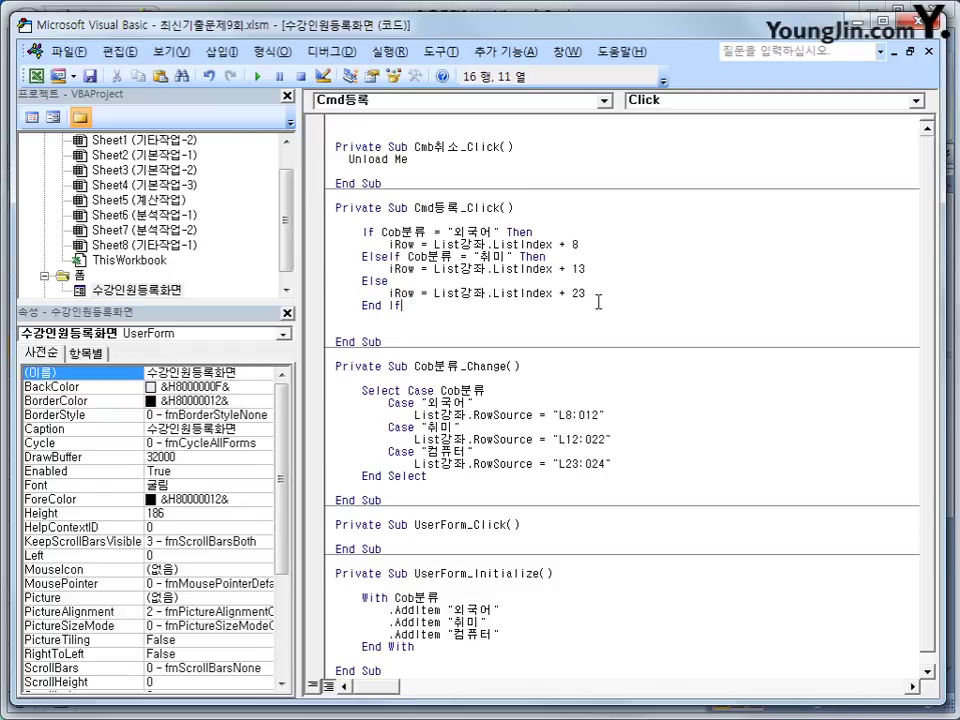
# Step: Switch to Excel and check the starting rows of the 취미 and 컴퓨터 categories in the course table
pyautogui.click(35, 75)
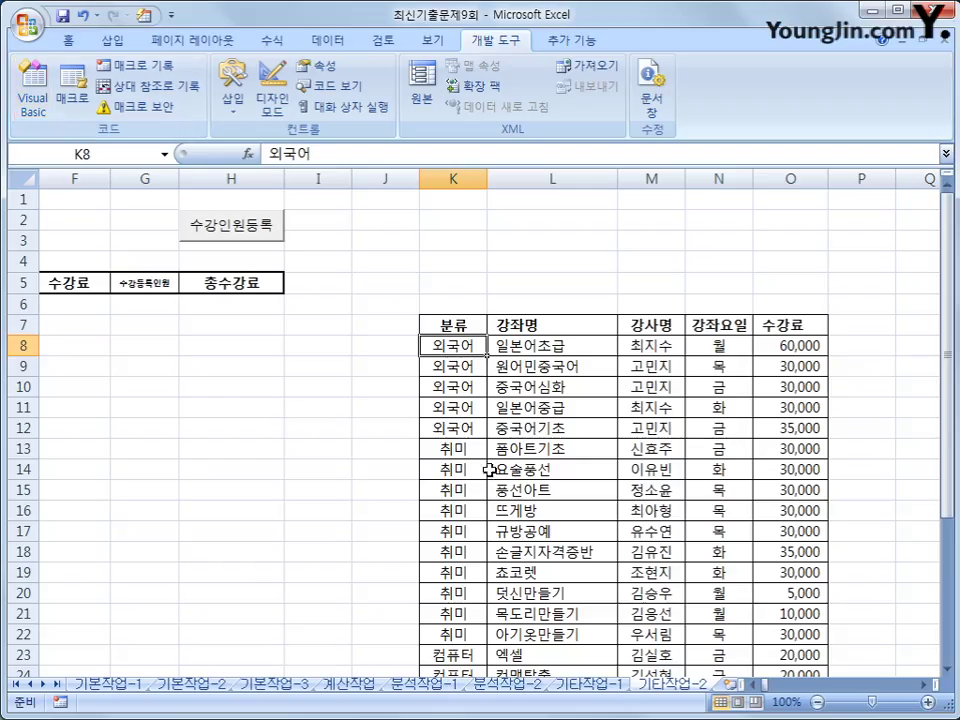
pyautogui.moveTo(456, 455); pyautogui.dragTo(773, 452)
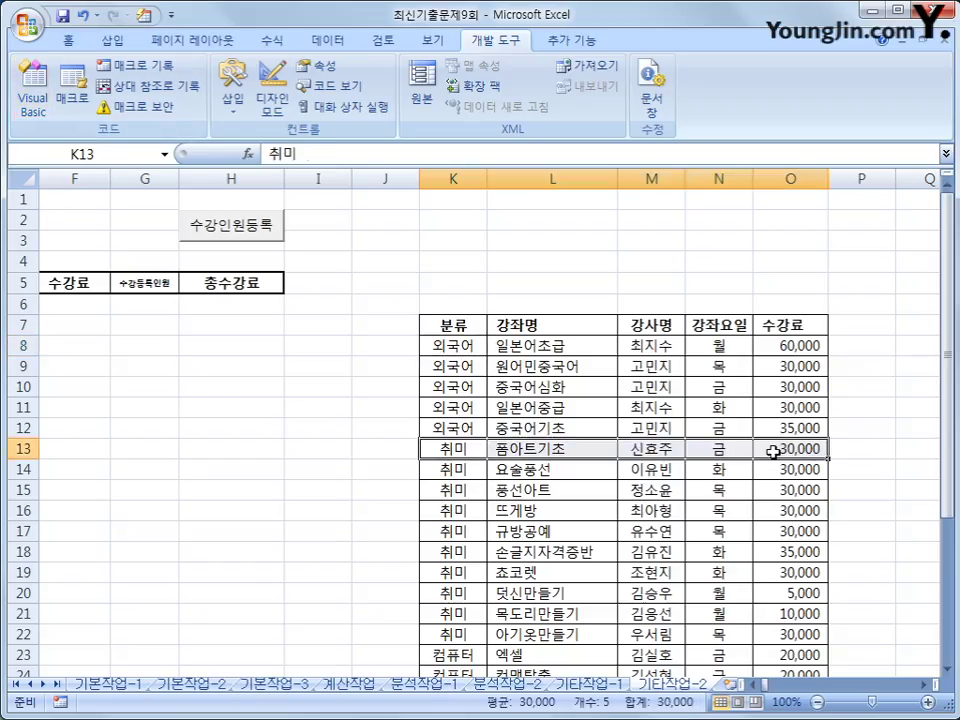
pyautogui.scroll(-2, 499, 510)
pyautogui.moveTo(459, 529)
pyautogui.mouseDown()
pyautogui.moveTo(800, 533)
pyautogui.moveTo(460, 530)
pyautogui.mouseUp()
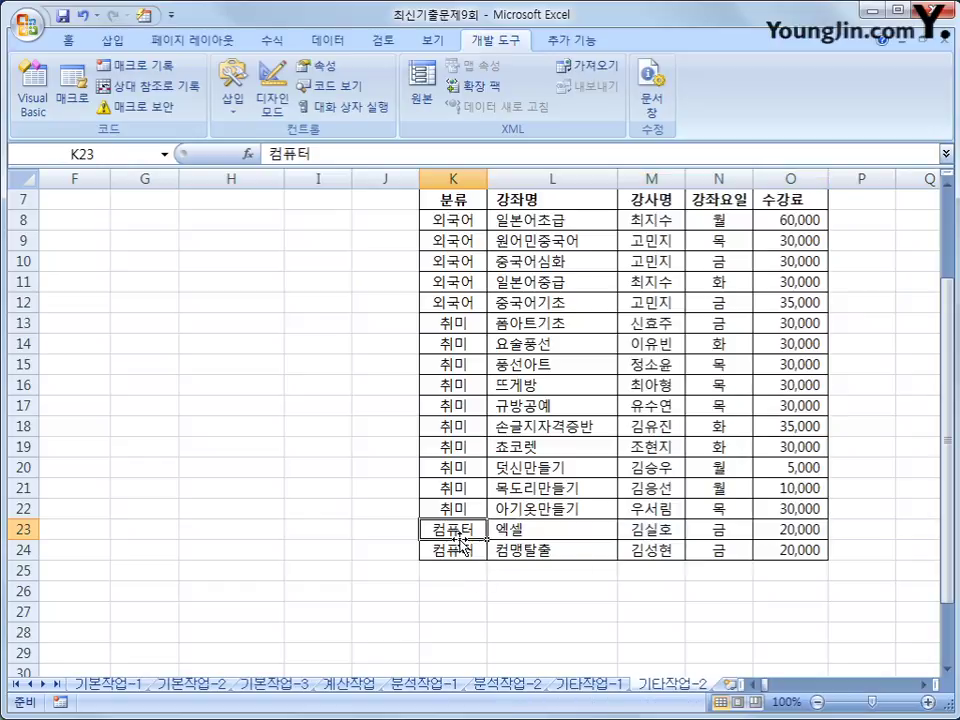
# Step: Return to the Visual Basic editor and write i=range("b5").CurrentRegion.Rows.Count below End If in the Cmd등록 Click procedure
pyautogui.click(33, 90)
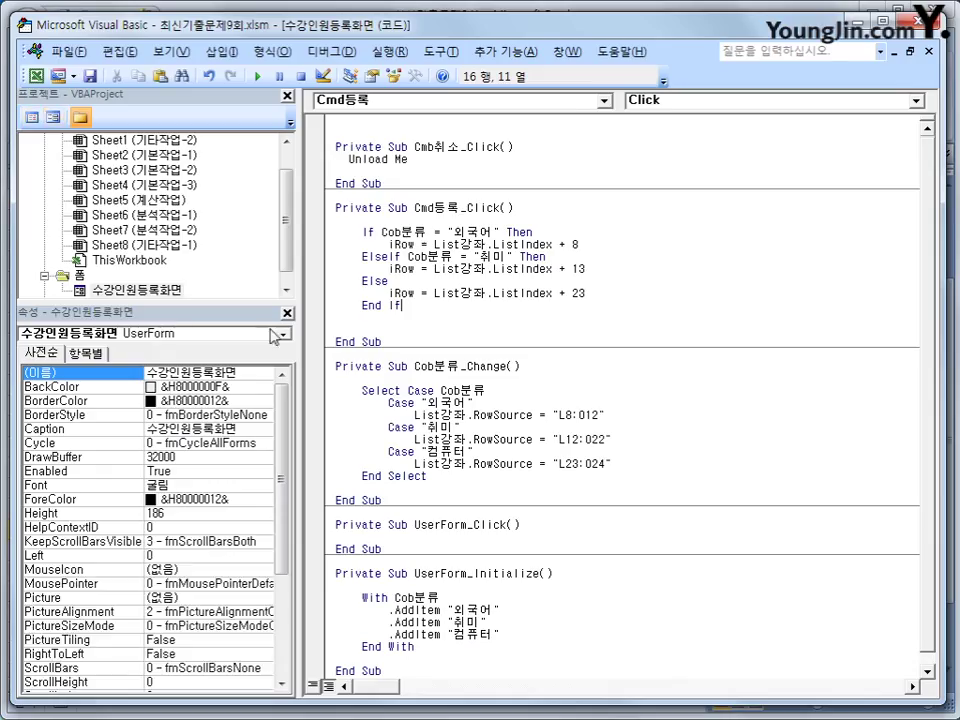
pyautogui.click(392, 317)
pyautogui.click(422, 327)
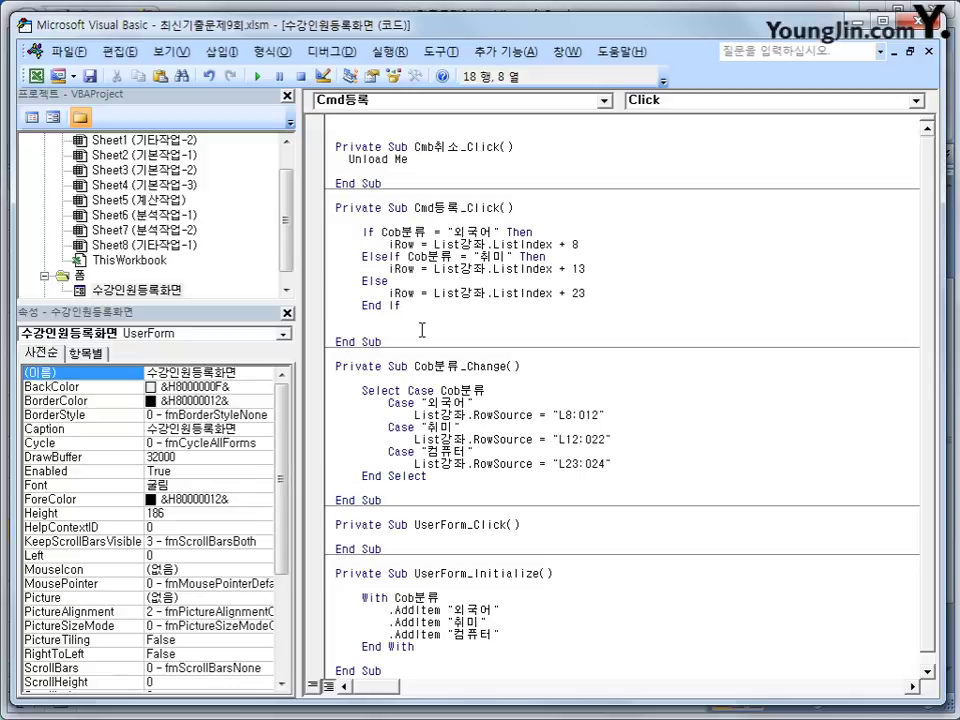
pyautogui.press('BackSpace')
pyautogui.press('BackSpace')
pyautogui.write('i=range("')
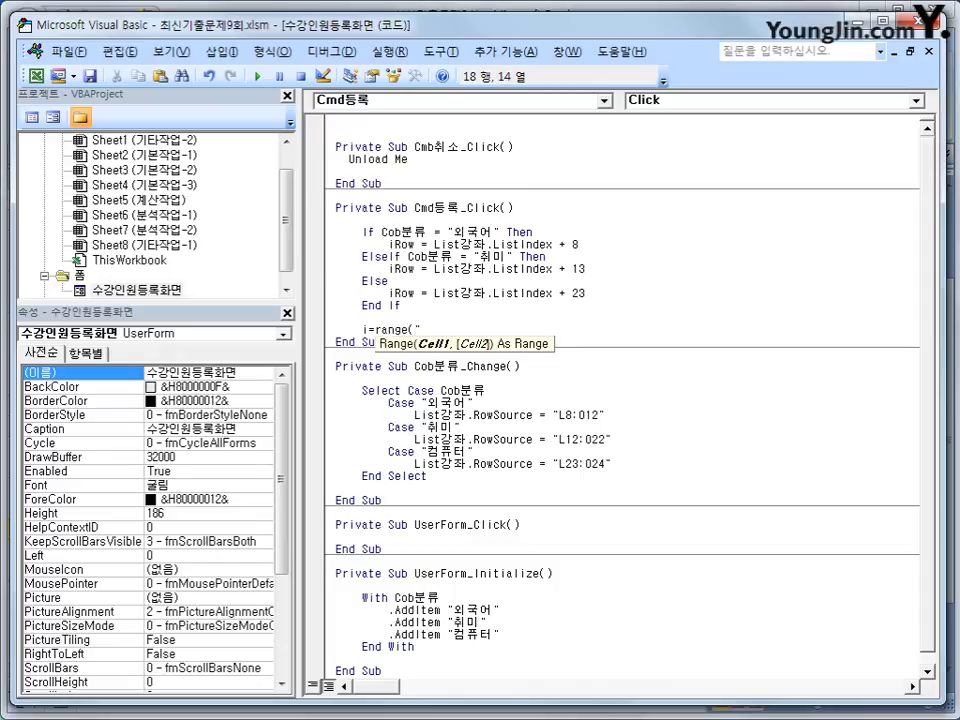
pyautogui.write('b5").cun')
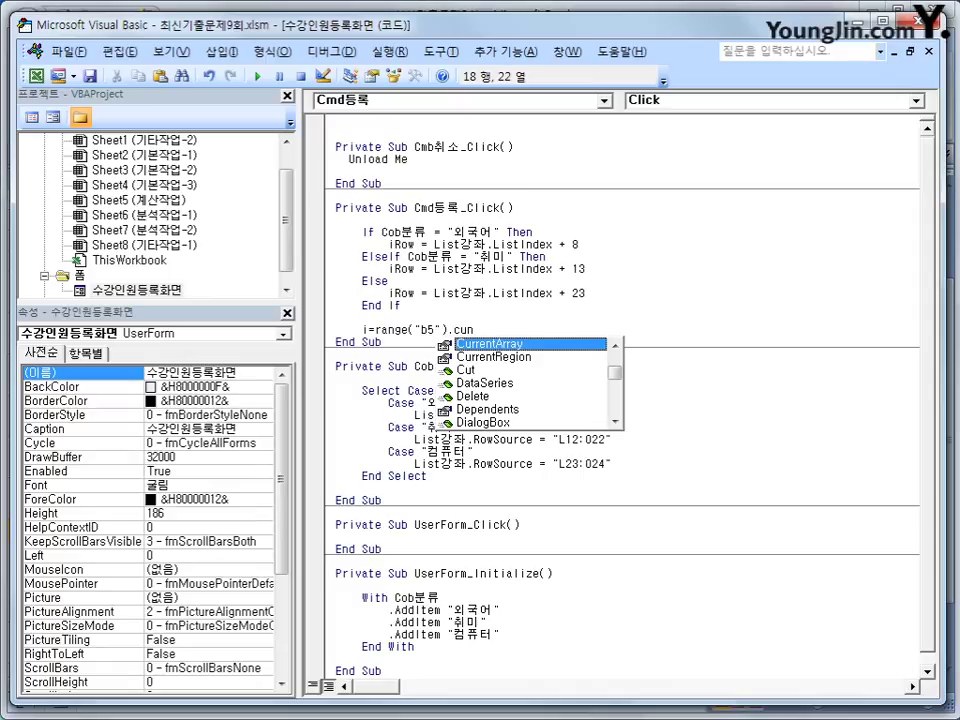
pyautogui.press('Down')
pyautogui.press('Tab')
pyautogui.write('Rows.Count')
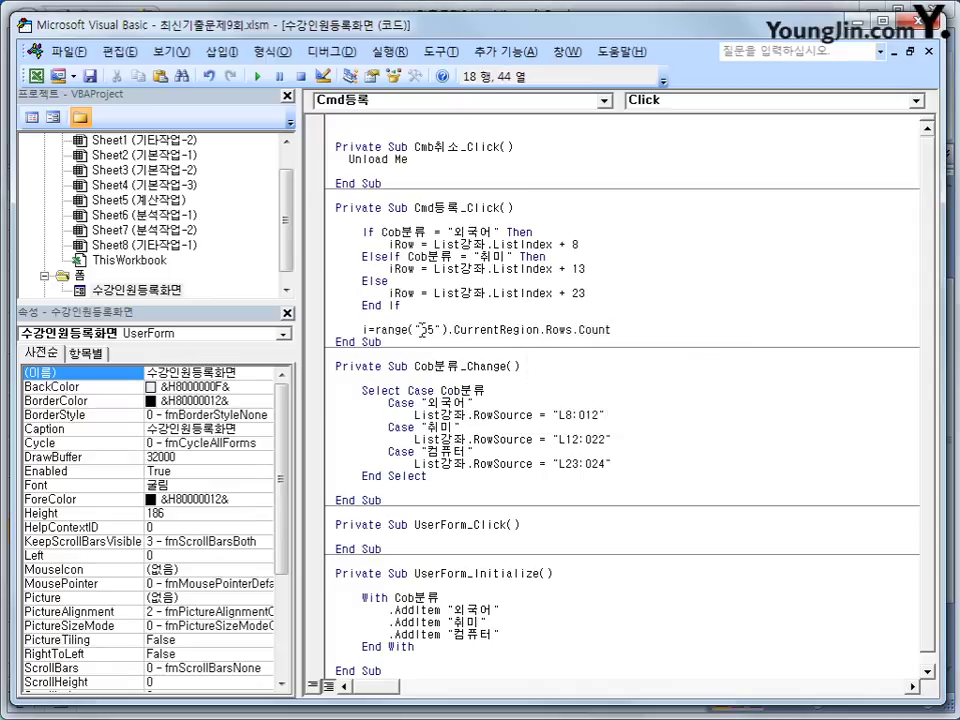
# Step: Switch to Excel and examine the [표1] header row, B5:H5, starting from cell B5
pyautogui.click(36, 75)
pyautogui.click(754, 685)
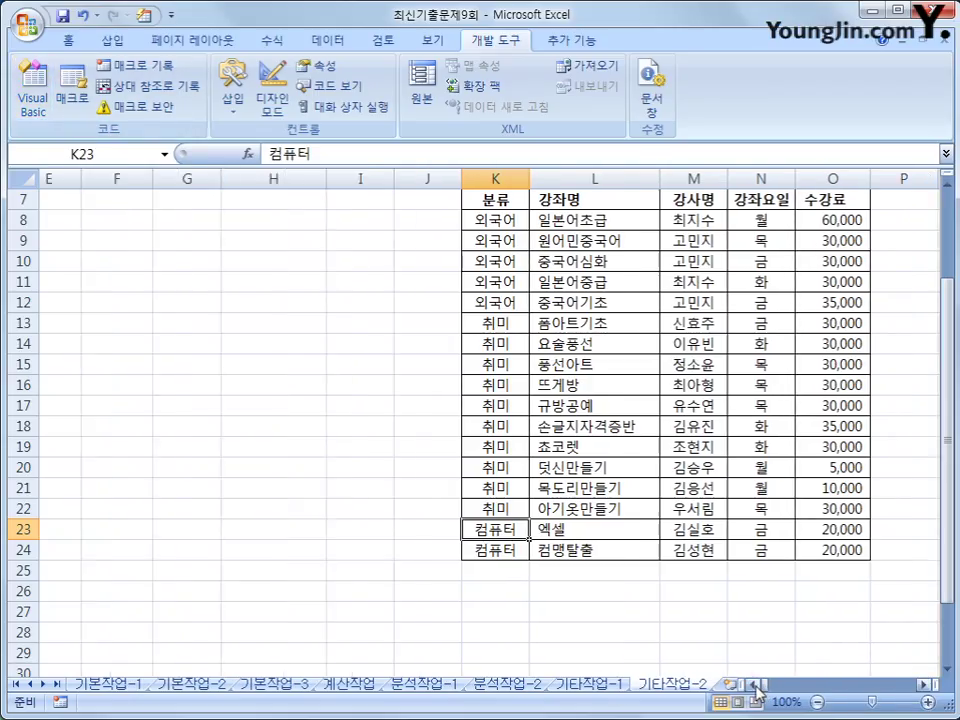
pyautogui.click(754, 685)
pyautogui.click(754, 685)
pyautogui.scroll(2, 400, 460)
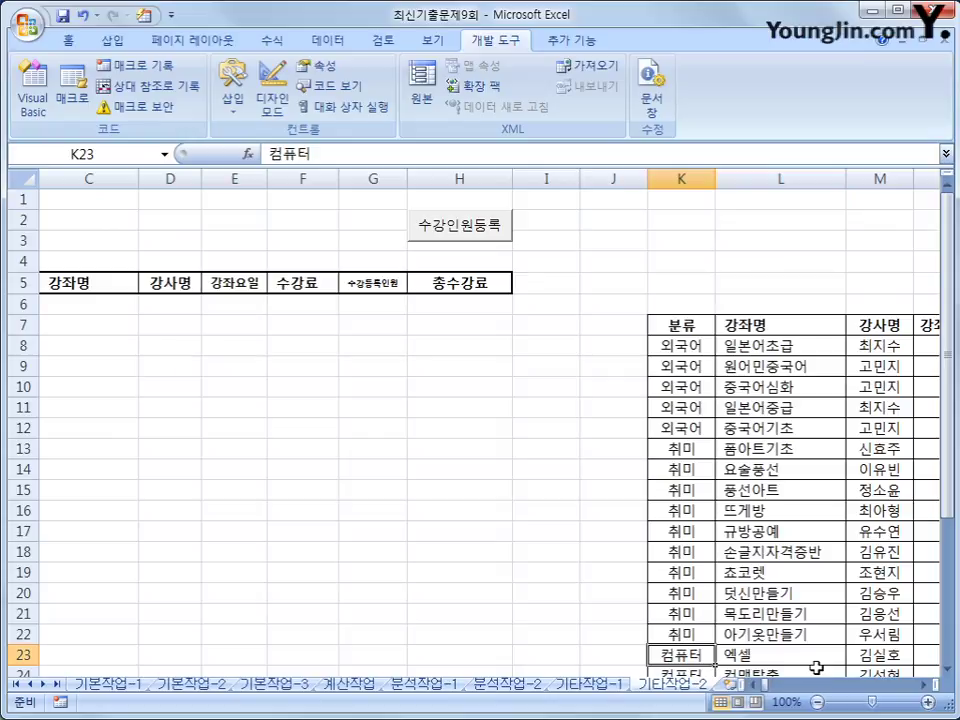
pyautogui.click(754, 685)
pyautogui.click(754, 685)
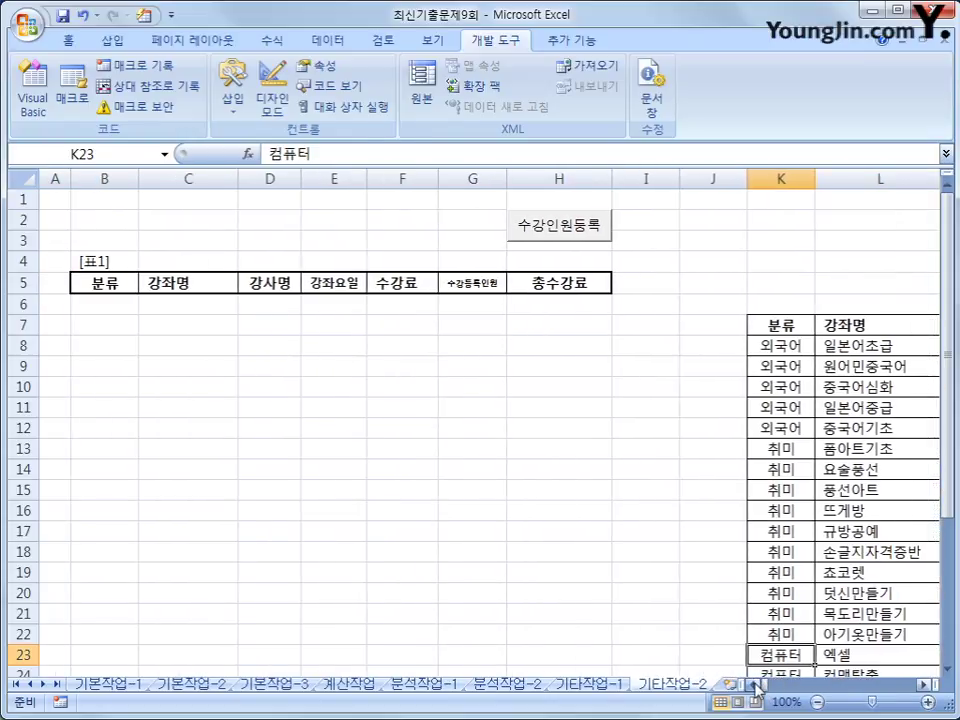
pyautogui.click(97, 283)
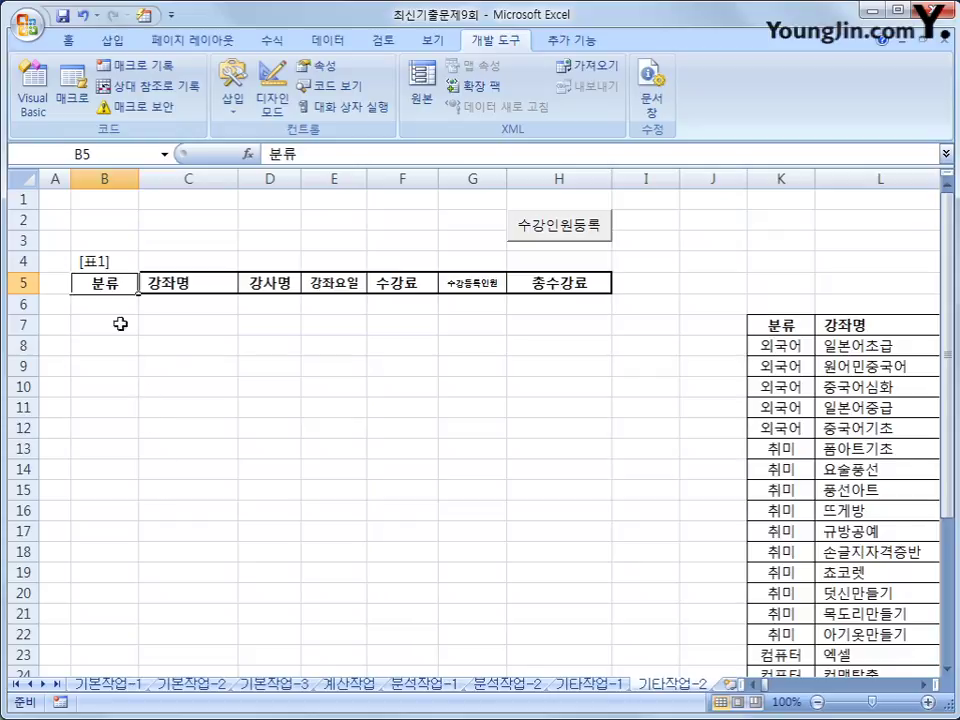
pyautogui.moveTo(105, 285); pyautogui.dragTo(602, 281)
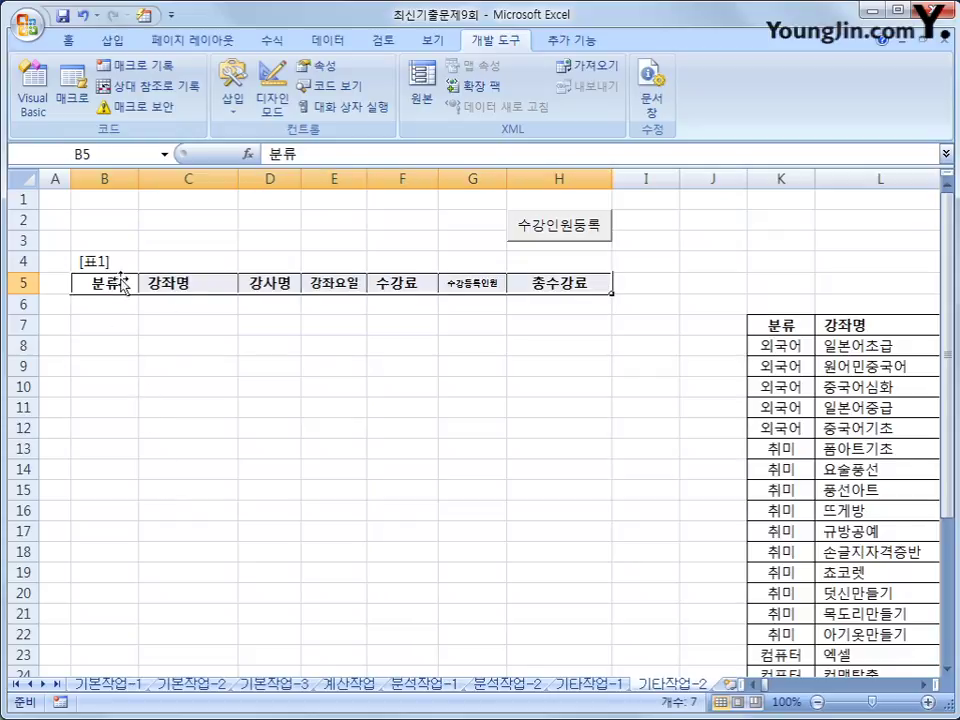
# Step: Check the [표1] region B4:H5, return to the Visual Basic editor and append +4 to the i row-count assignment
pyautogui.click(93, 265)
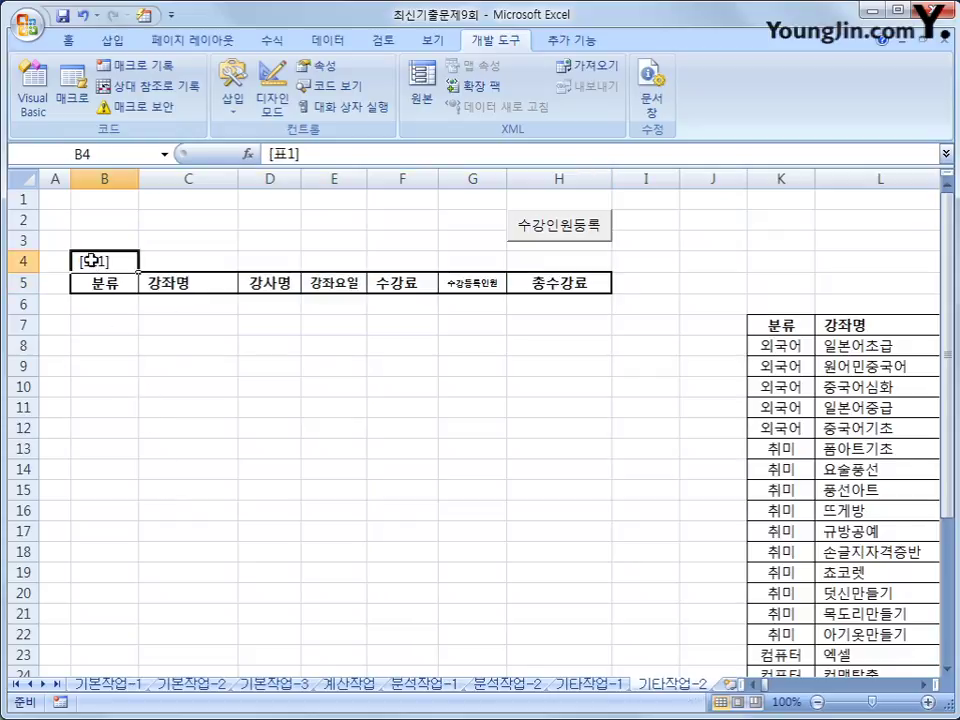
pyautogui.moveTo(88, 262); pyautogui.dragTo(548, 282)
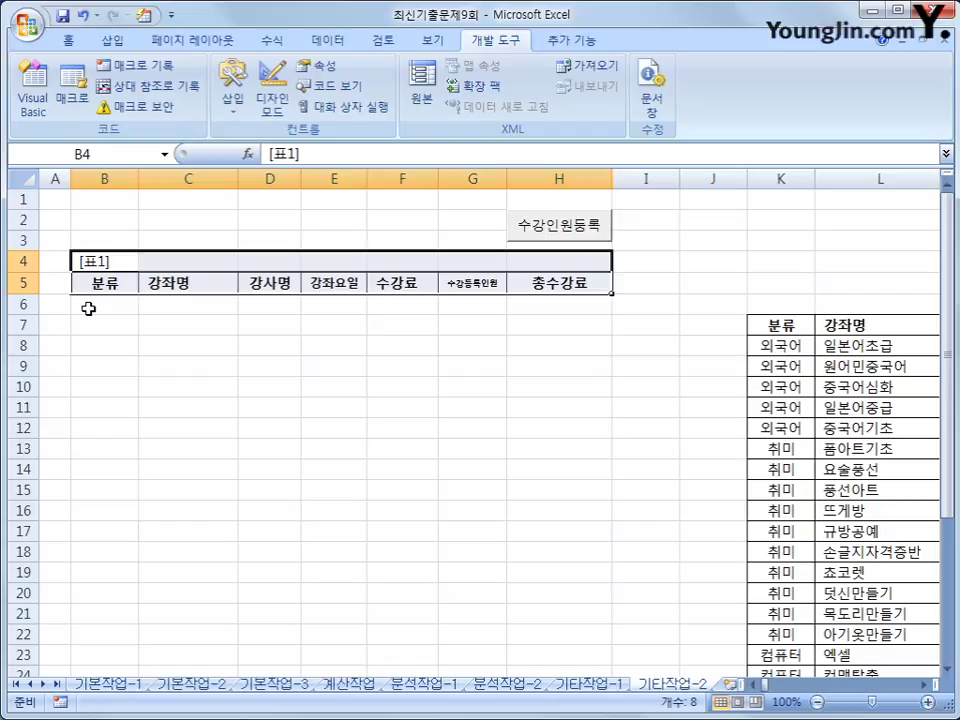
pyautogui.click(33, 88)
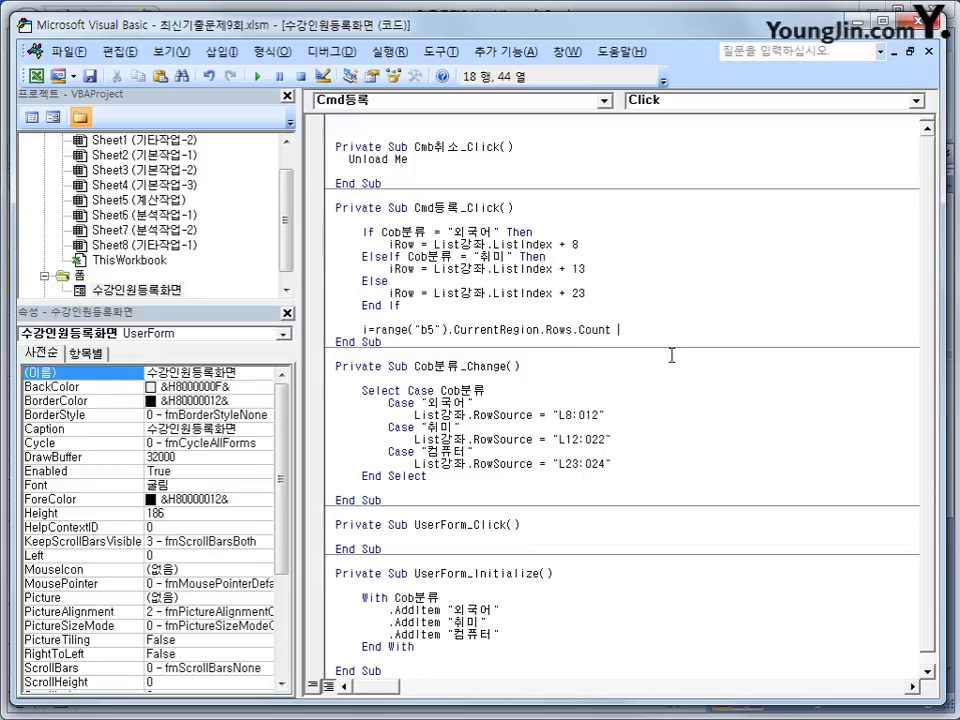
pyautogui.write('+4')
pyautogui.press('Return')
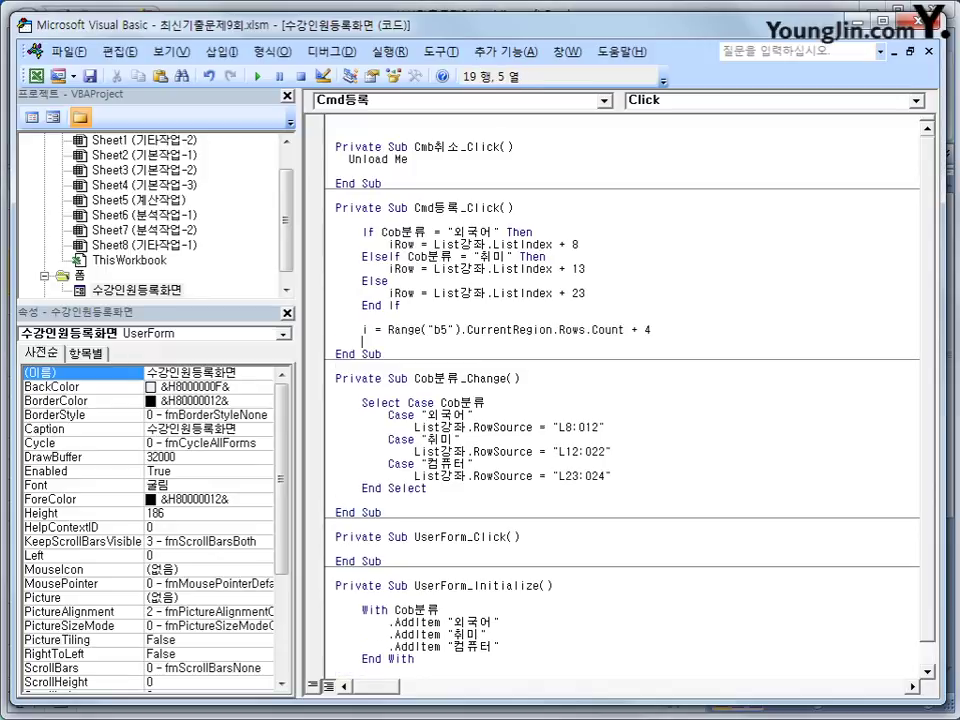
# Step: Add the statement Cells(i, 2) = Cob분류 below the row-count line in the Cmd등록 Click procedure
pyautogui.press('Return')
pyautogui.write('ce')
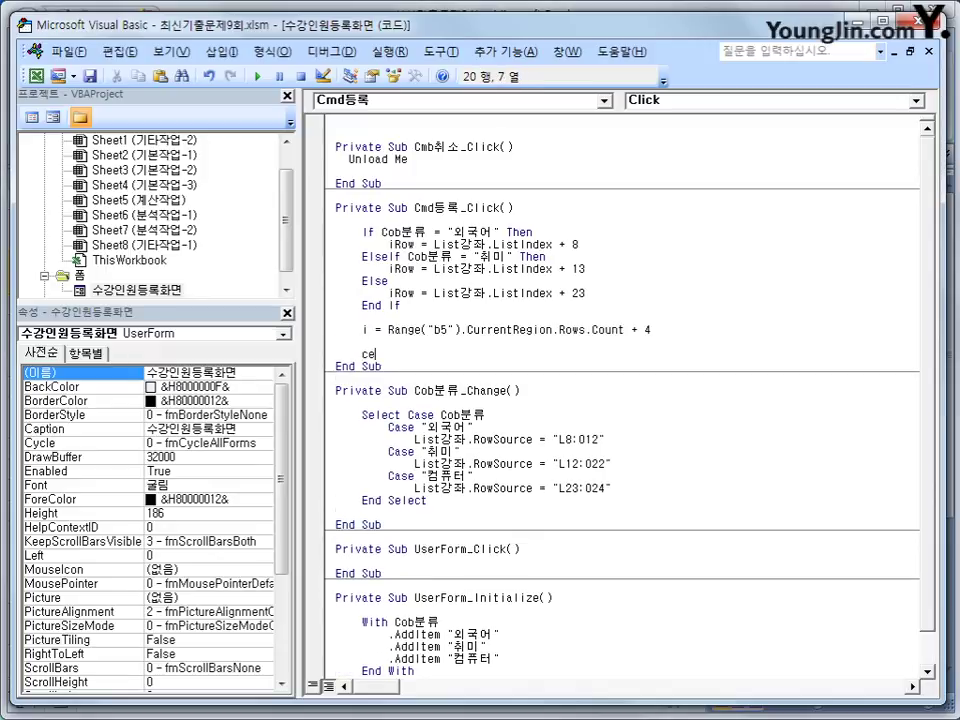
pyautogui.write('lls(i,')
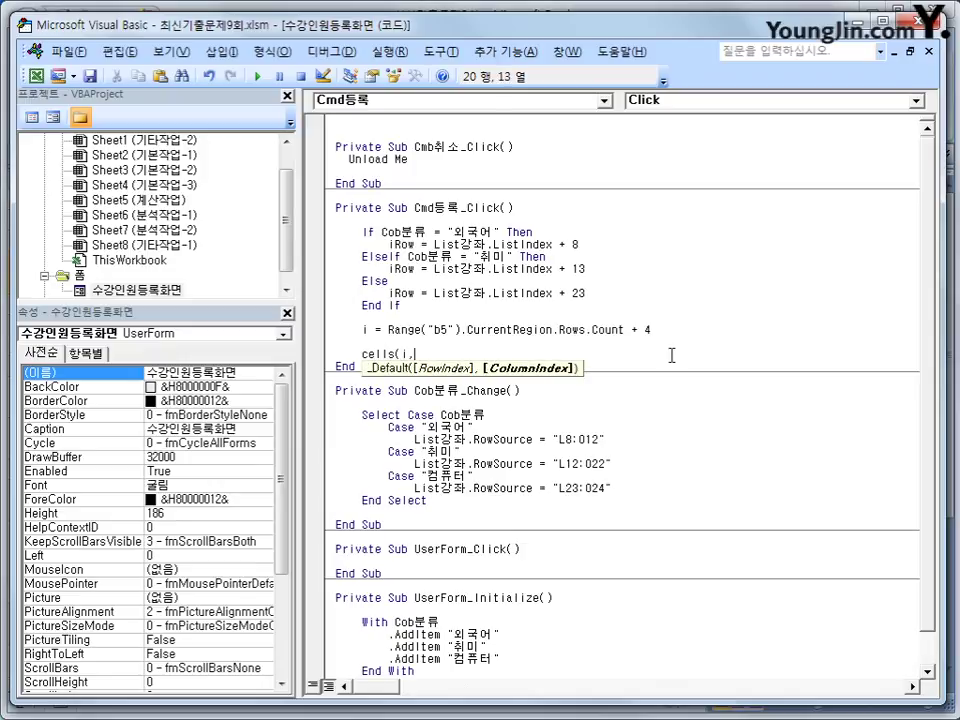
pyautogui.write('2) =cob')
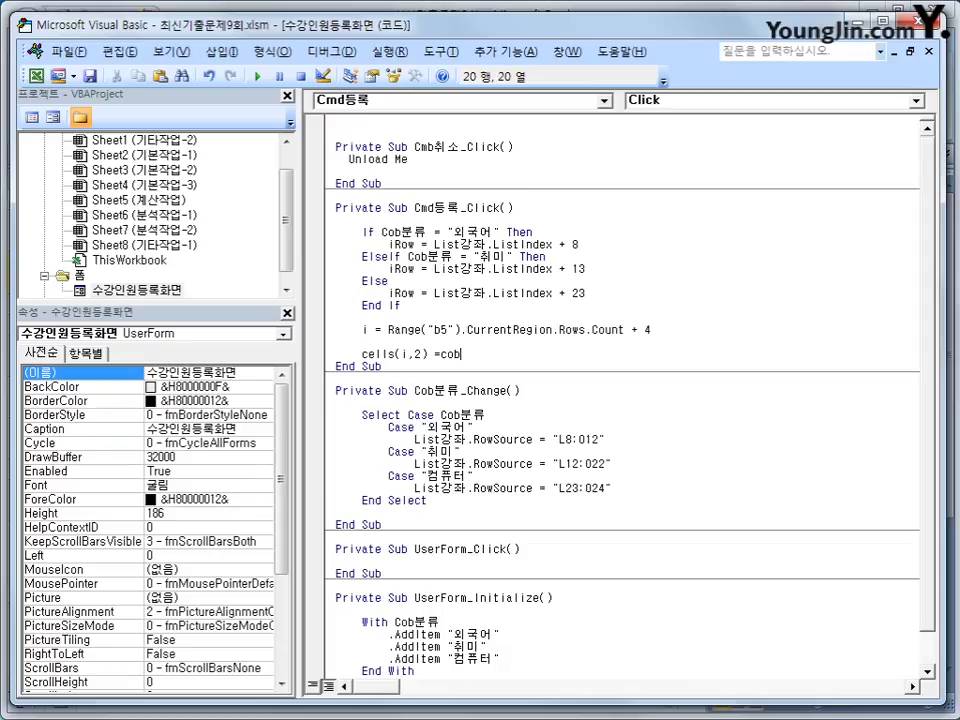
pyautogui.write('분')
pyautogui.write('류')
pyautogui.press('Return')
# Step: Duplicate the Cells(i, 2) = Cob분류 line four times directly below the original
pyautogui.hotkey('shift', 'End')
pyautogui.hotkey('ctrl', 'c')
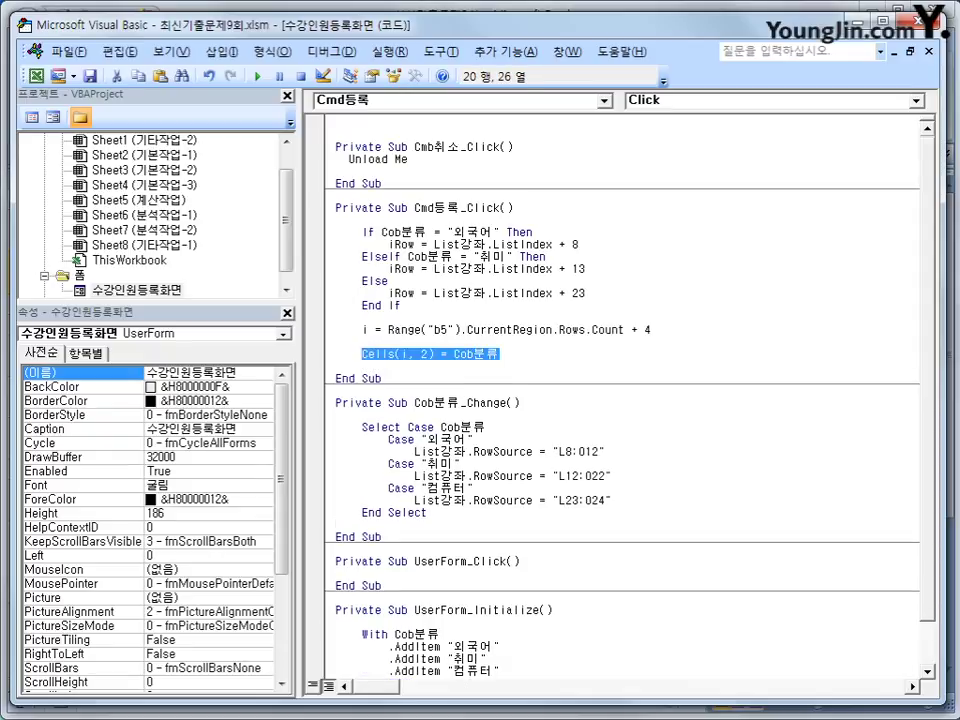
pyautogui.press('Down')
pyautogui.press('Return')
pyautogui.hotkey('ctrl', 'v')
pyautogui.press('Return')
pyautogui.hotkey('ctrl', 'v')
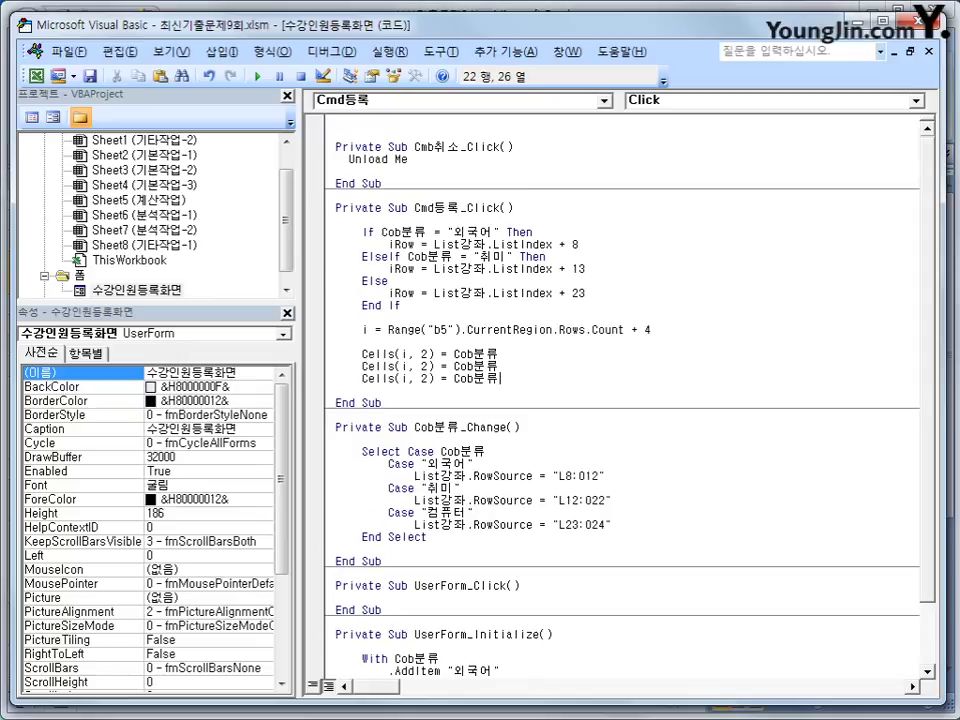
pyautogui.press('Return')
pyautogui.hotkey('ctrl', 'v')
pyautogui.press('Return')
pyautogui.hotkey('ctrl', 'v')
pyautogui.press('Return')
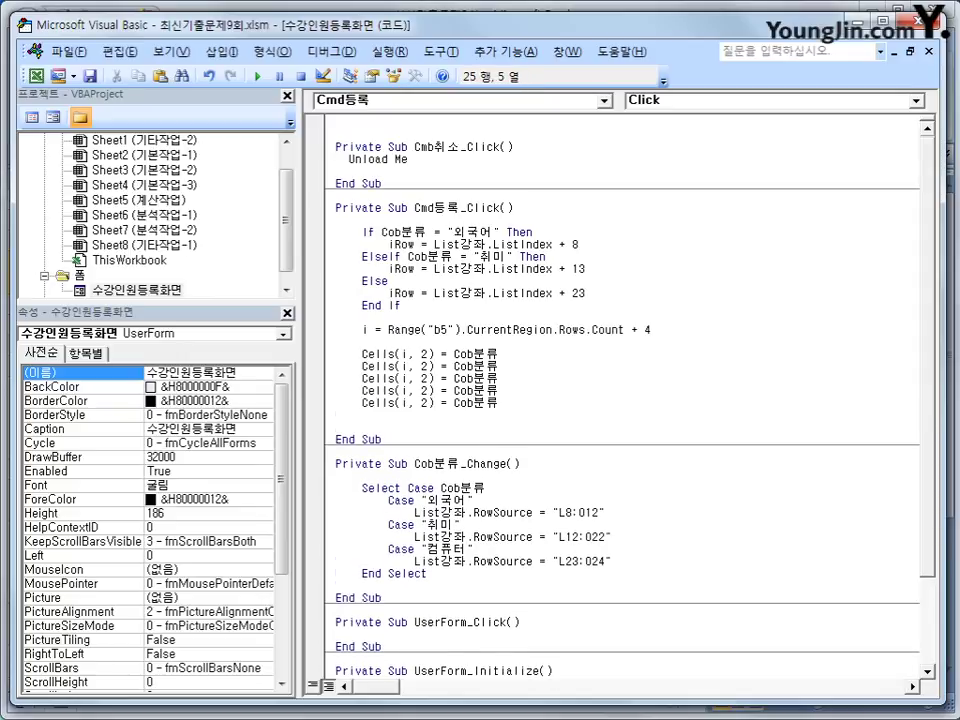
# Step: Change the second Cells line to Cells(i, 3) = Cells(iRow, 12)
pyautogui.doubleClick(425, 366)
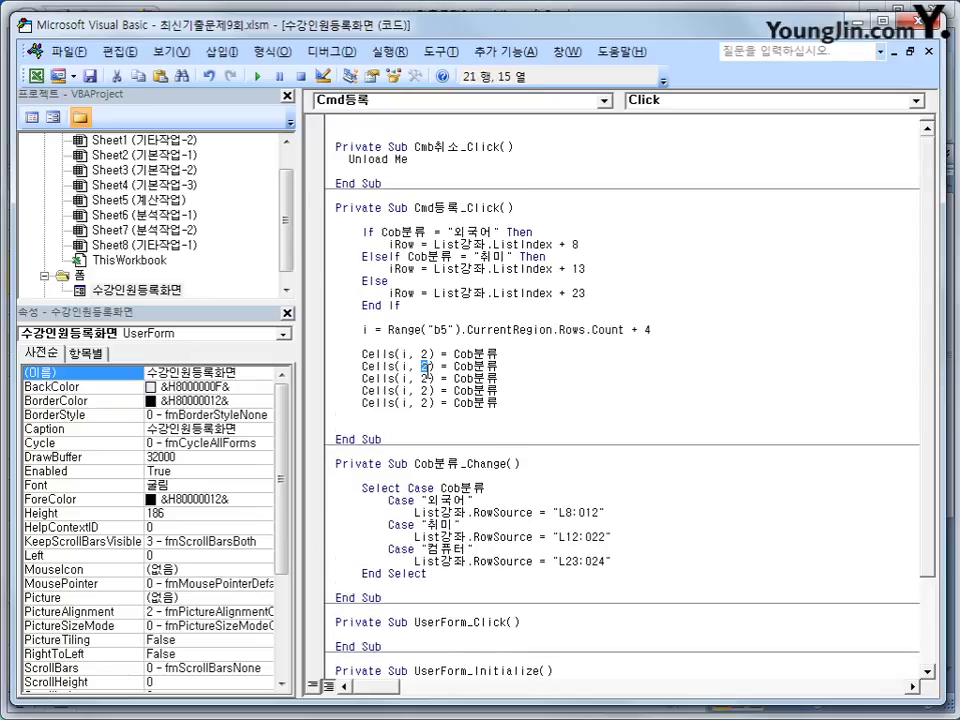
pyautogui.write('3')
pyautogui.moveTo(455, 370); pyautogui.dragTo(510, 363)
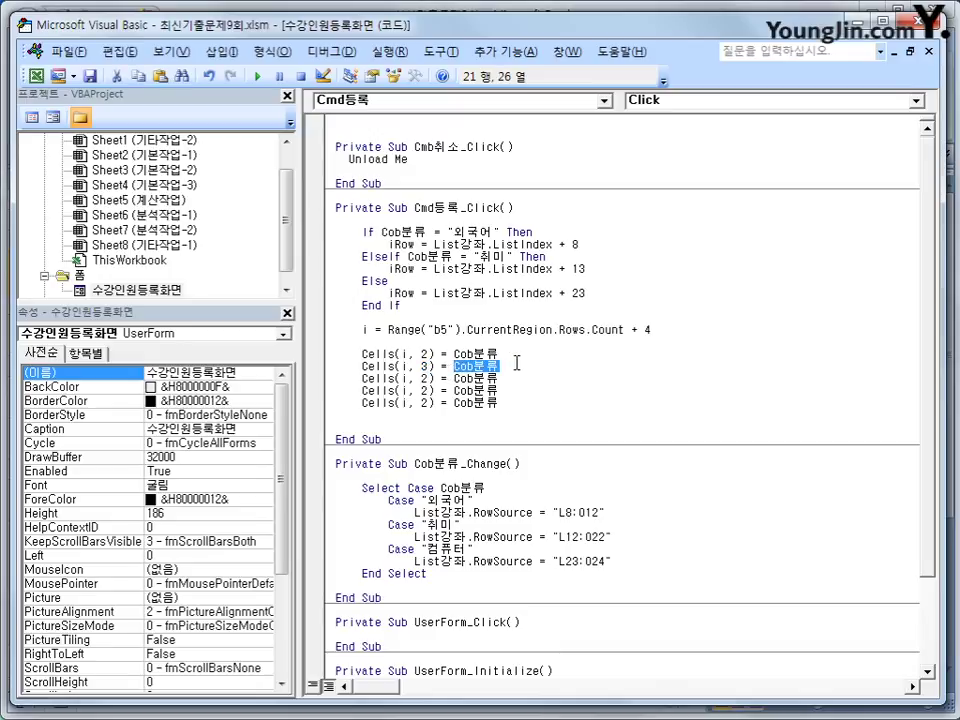
pyautogui.write('ㅊㄷ')
pyautogui.press('BackSpace')
pyautogui.press('BackSpace')
pyautogui.press('Hangul')
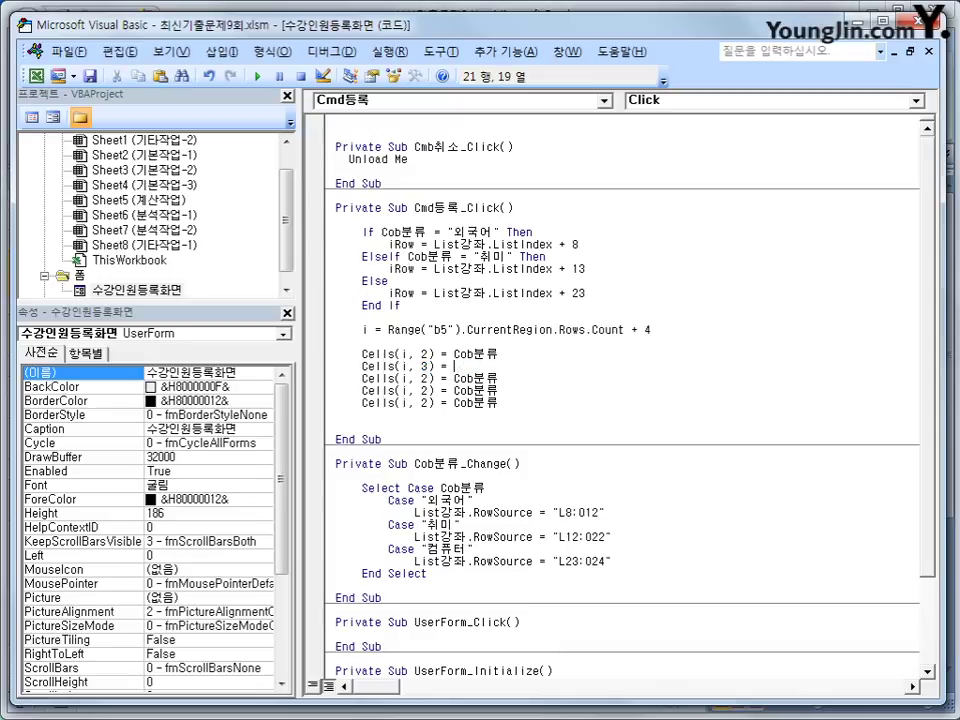
pyautogui.write('cells(i')
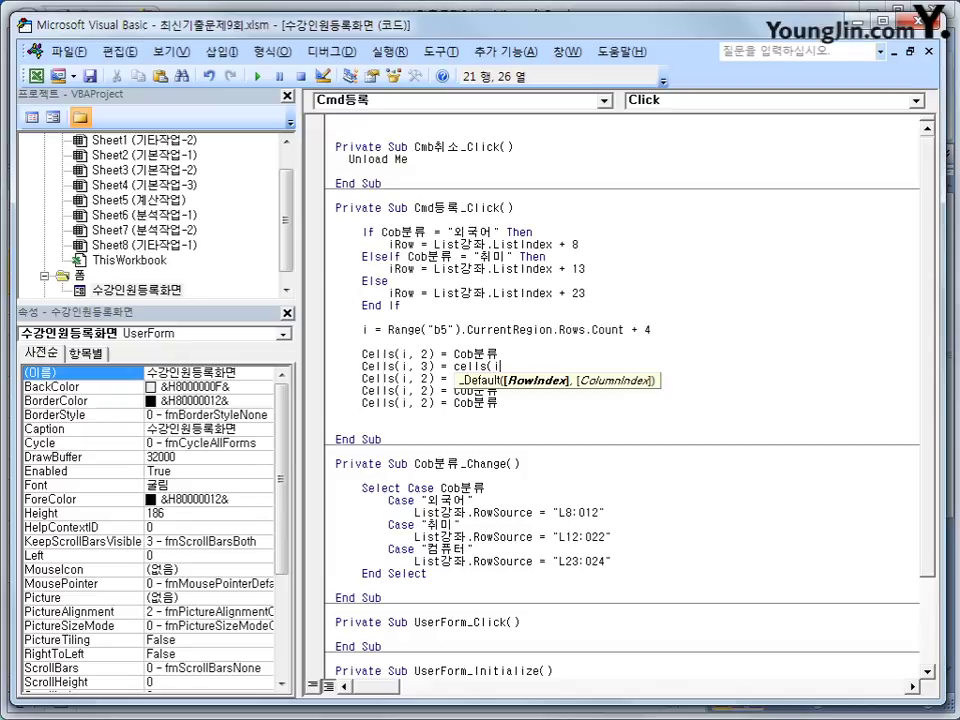
pyautogui.write('Row,')
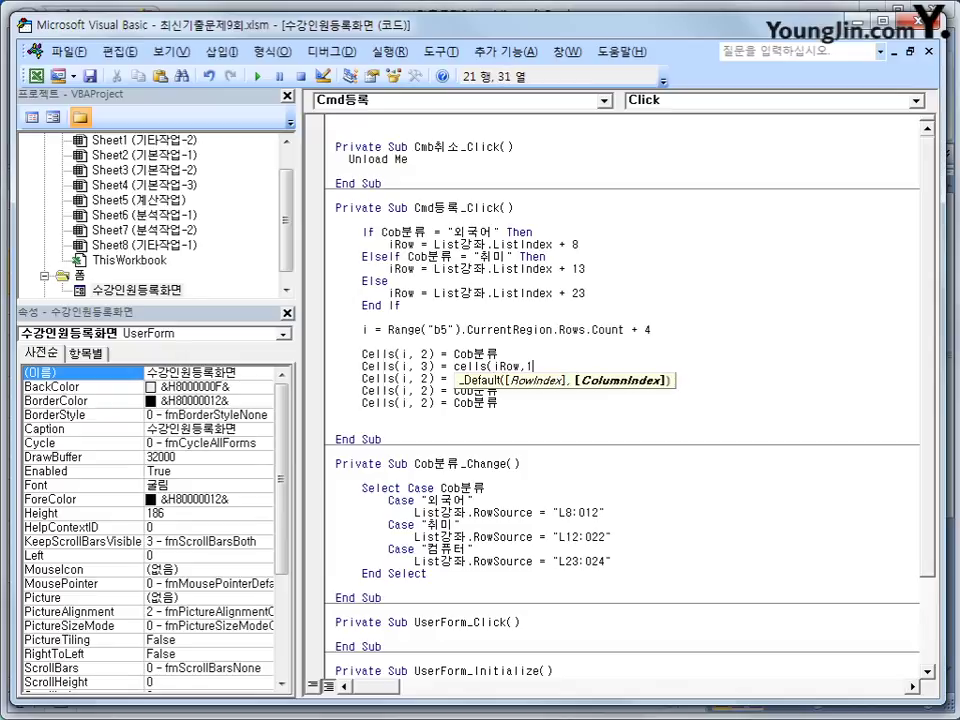
pyautogui.write('12)')
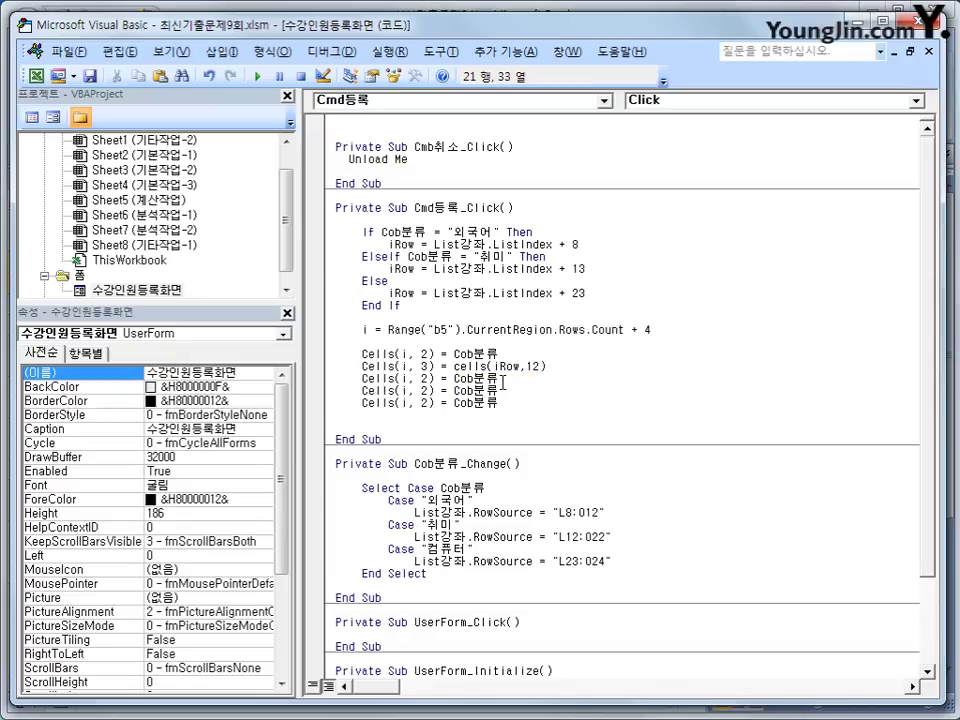
pyautogui.press('Down')
# Step: Switch to Excel and compare the 강좌명 header in C5 with the course table's first data row, K8 and L8
pyautogui.click(34, 74)
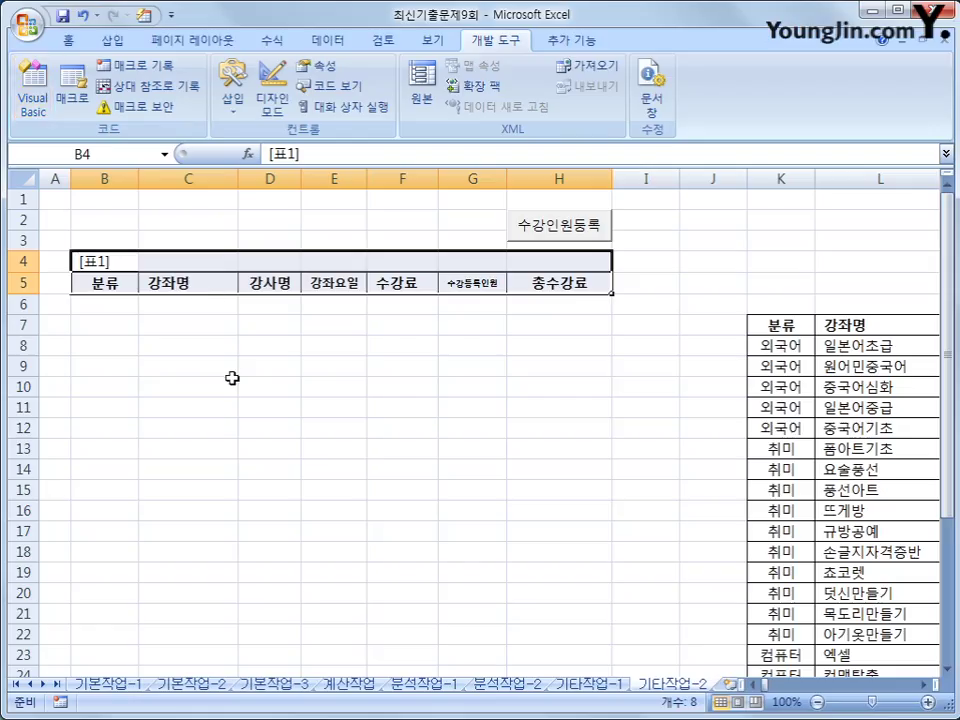
pyautogui.click(231, 379)
pyautogui.click(184, 289)
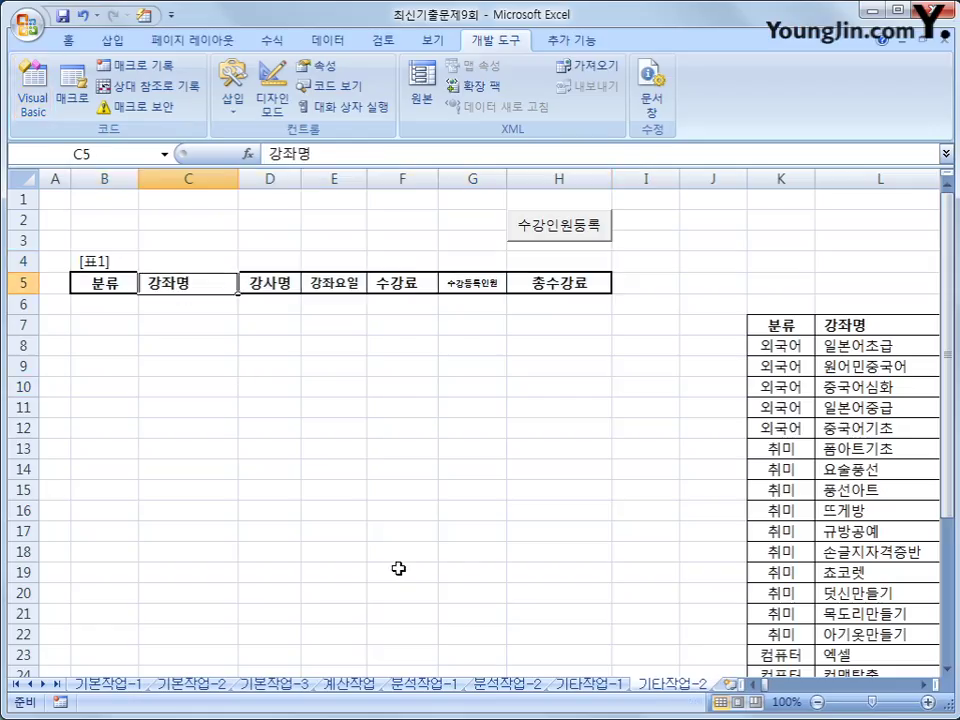
pyautogui.click(776, 347)
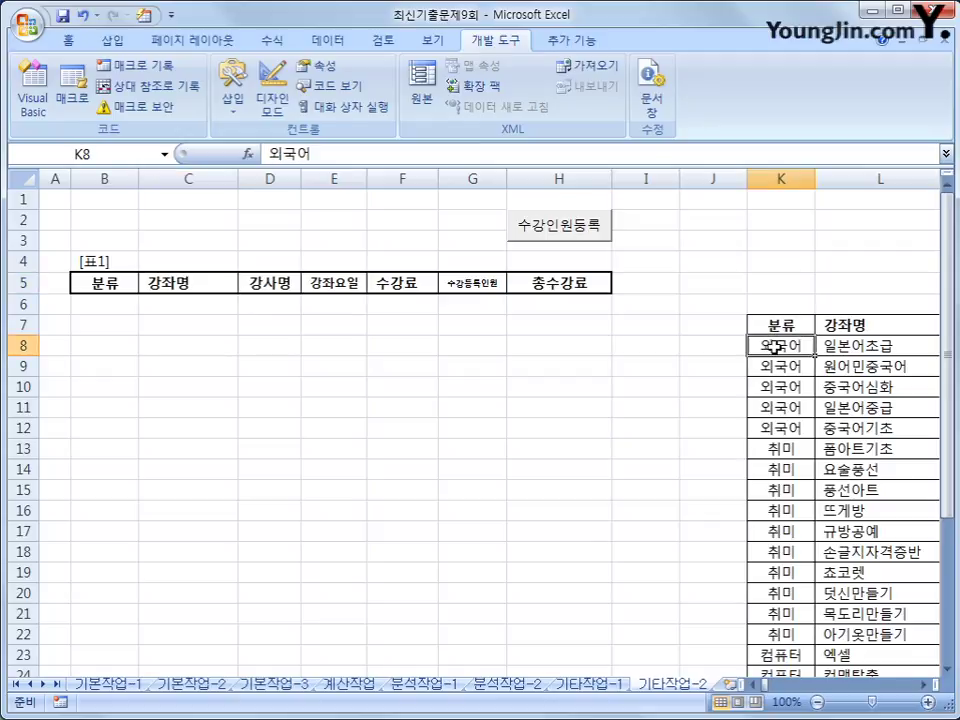
pyautogui.click(908, 344)
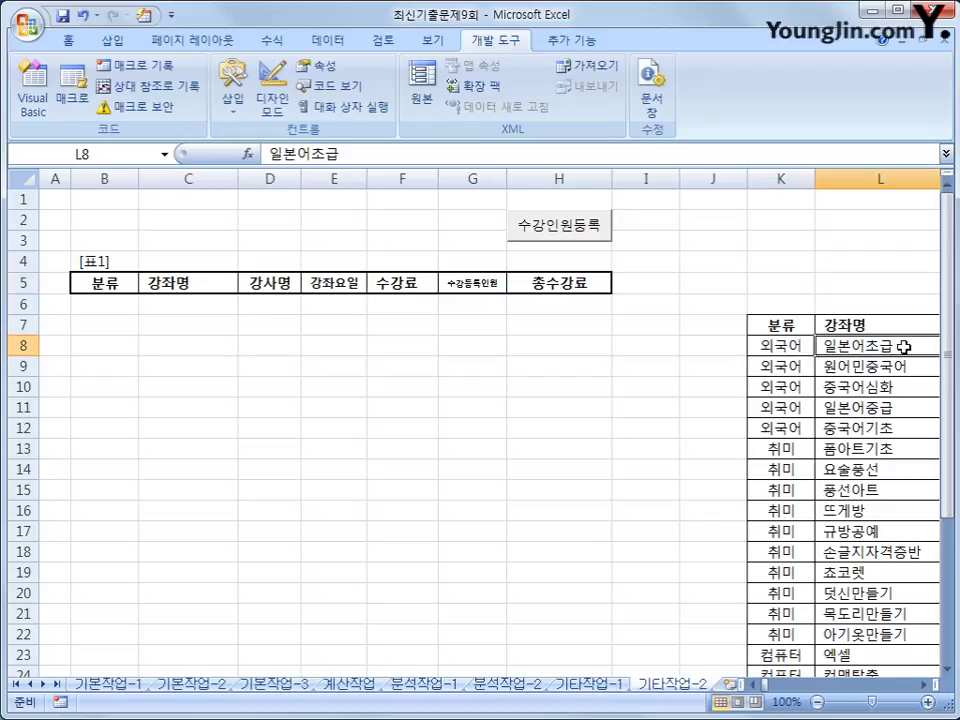
# Step: Count the sheet's column numbers along row 1 from column B through column N
pyautogui.click(133, 201)
pyautogui.click(229, 201)
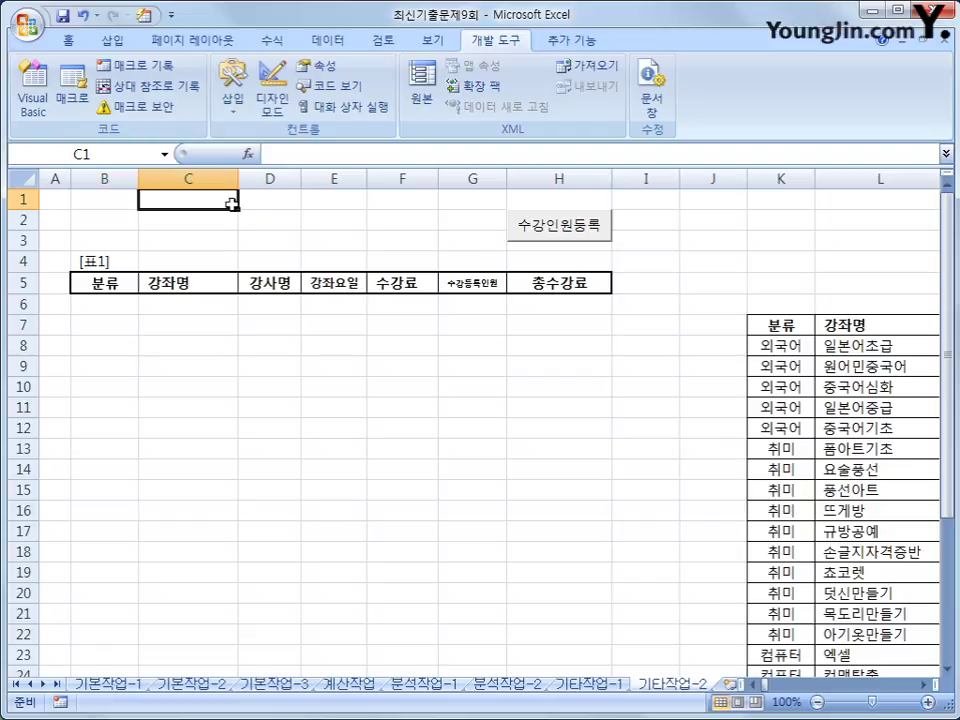
pyautogui.click(285, 201)
pyautogui.click(345, 201)
pyautogui.click(396, 203)
pyautogui.click(461, 200)
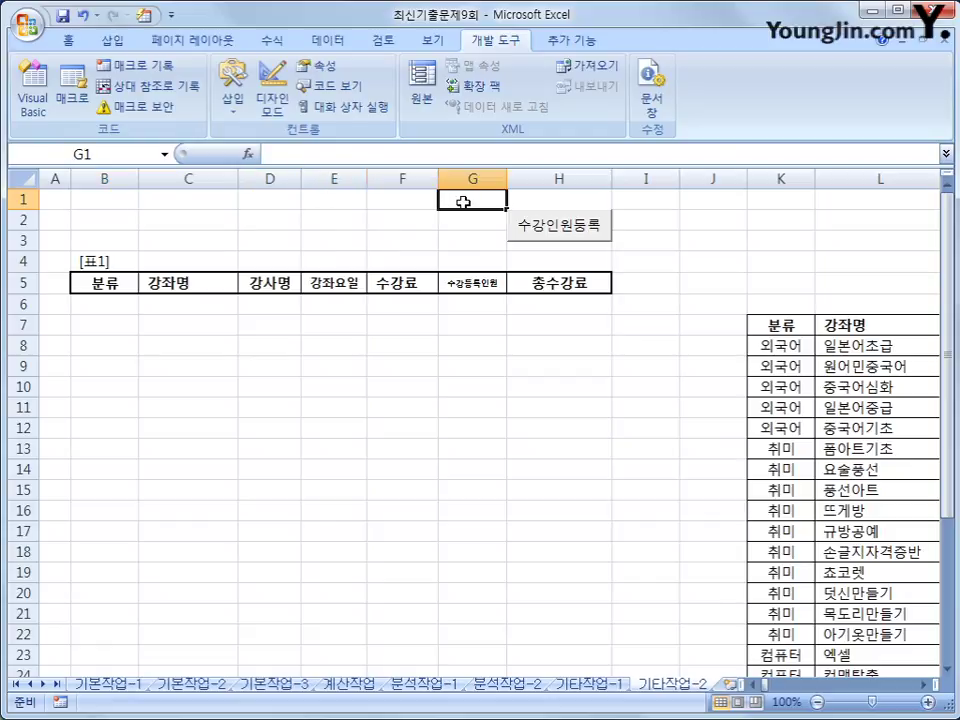
pyautogui.click(565, 200)
pyautogui.click(648, 200)
pyautogui.click(704, 200)
pyautogui.click(785, 200)
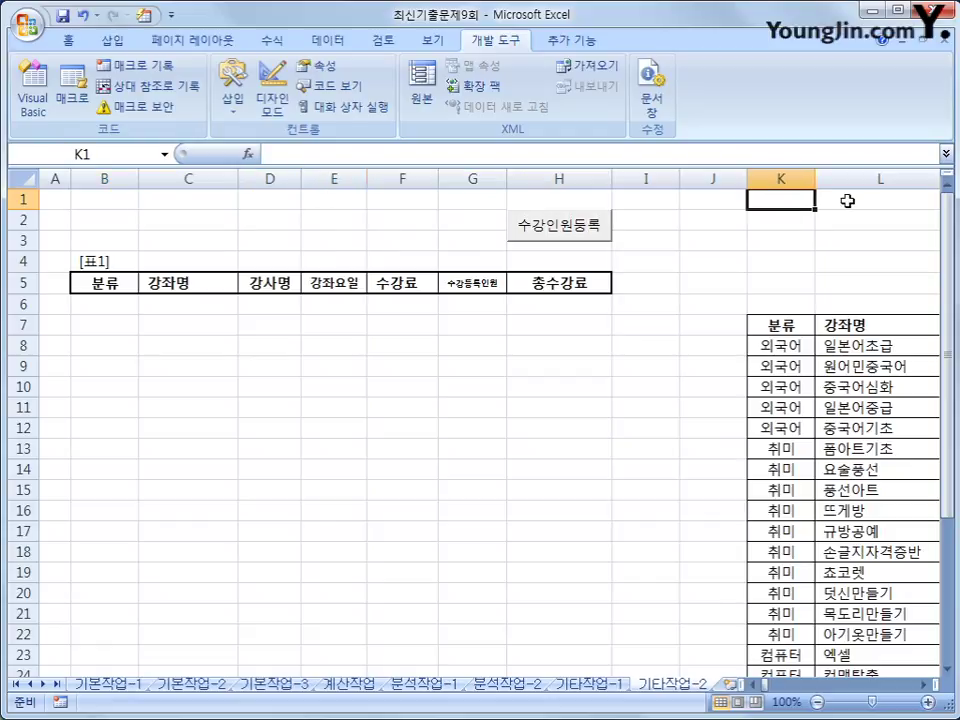
pyautogui.click(859, 201)
pyautogui.hscroll(2, 694, 516)
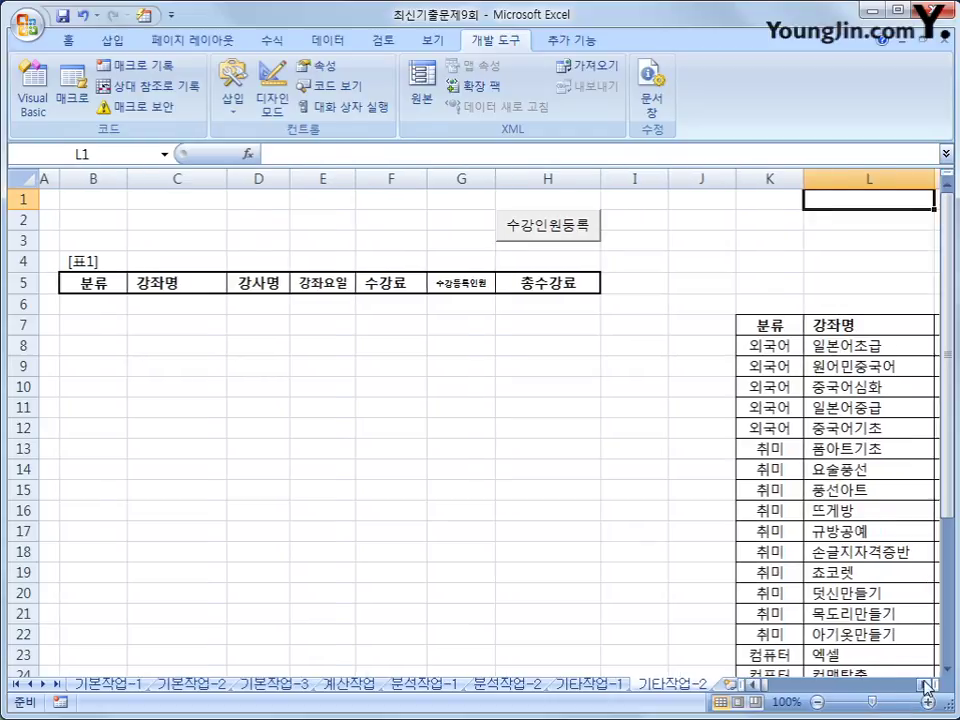
pyautogui.click(859, 197)
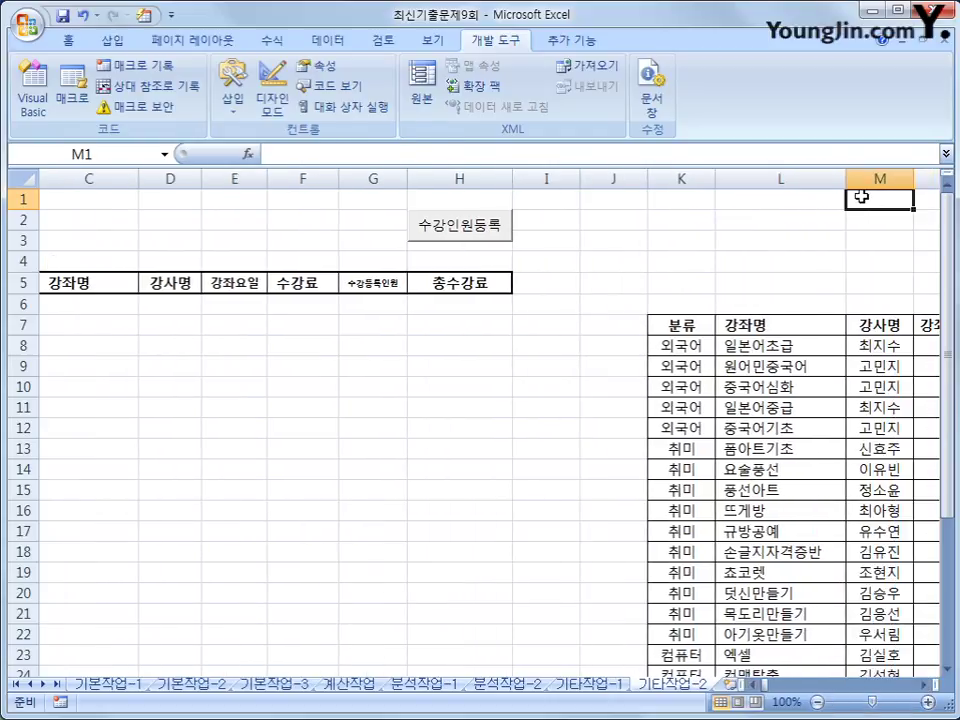
pyautogui.click(921, 199)
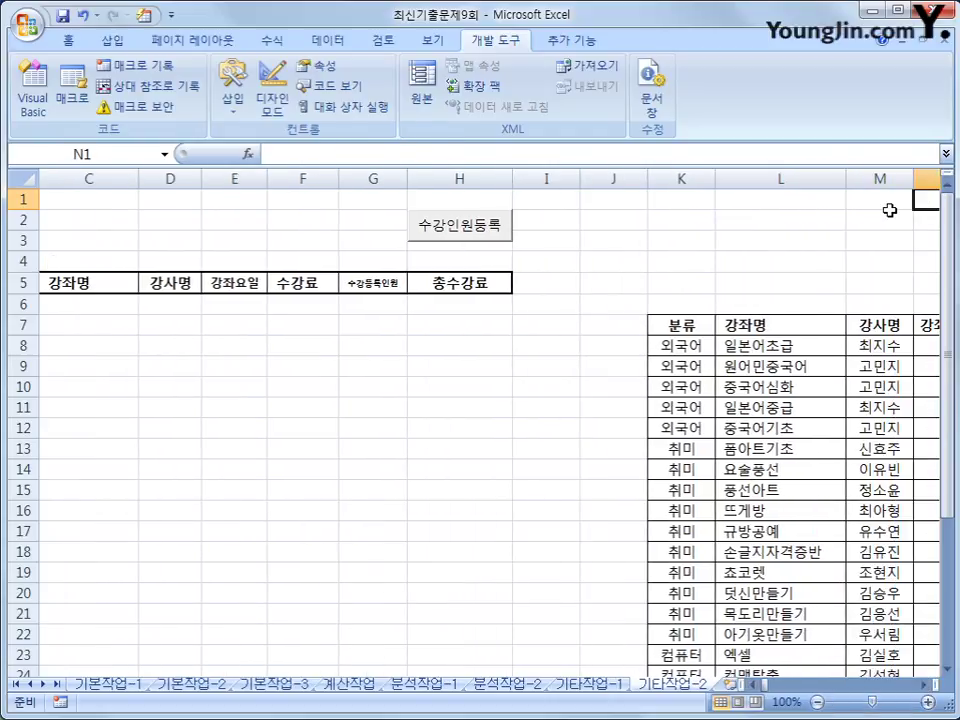
# Step: Return to the Visual Basic editor and replace Cob분류 in the third Cells line with Cells(iRow, 13)
pyautogui.click(35, 105)
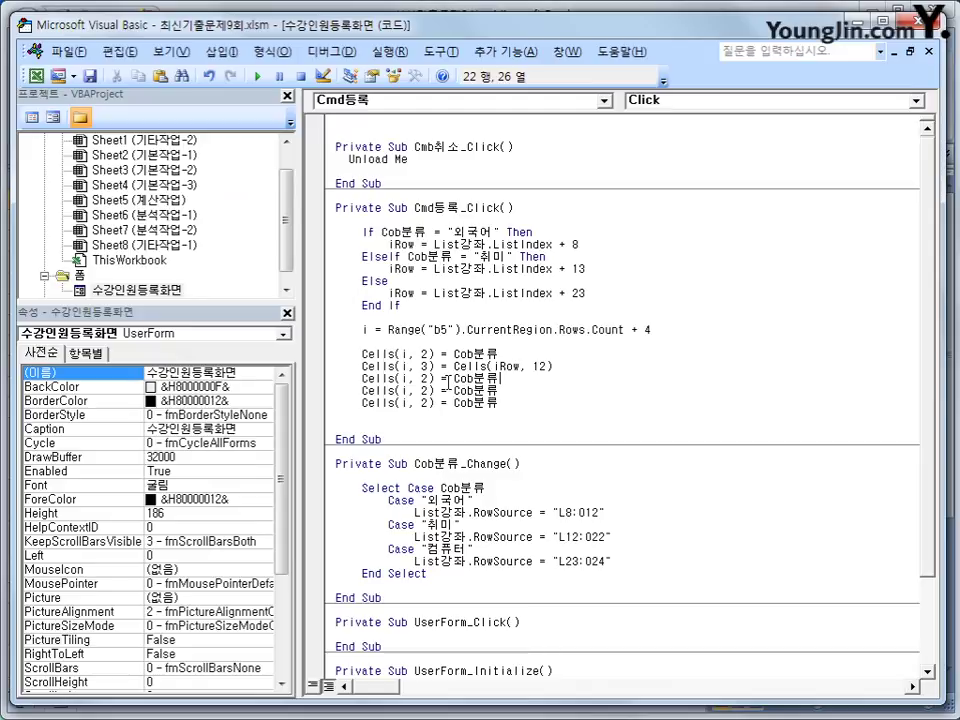
pyautogui.moveTo(455, 378); pyautogui.dragTo(528, 375)
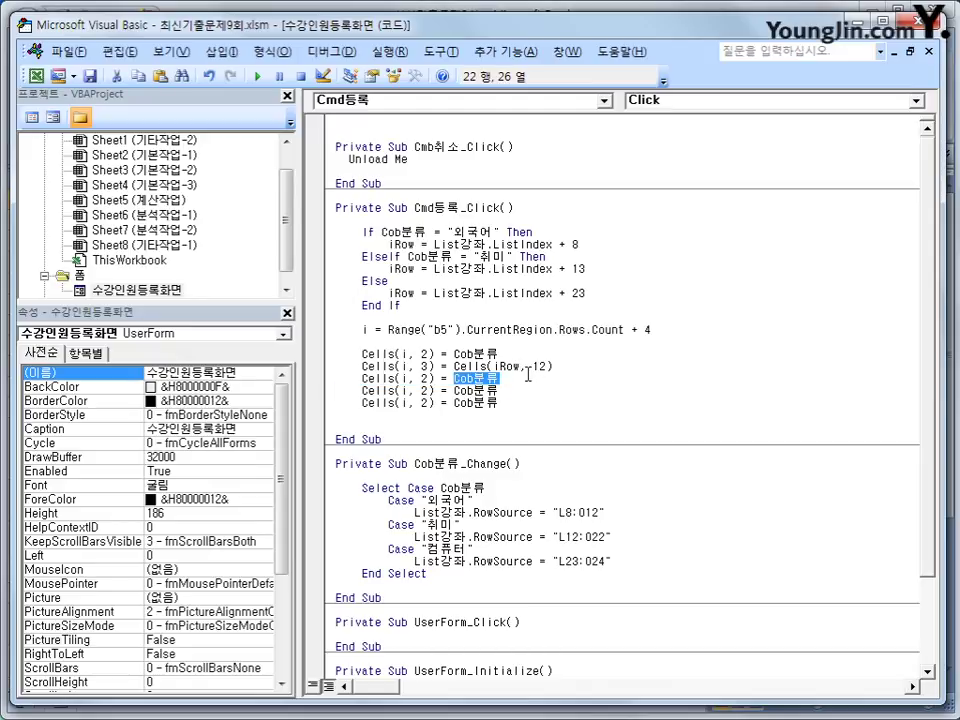
pyautogui.press('Up')
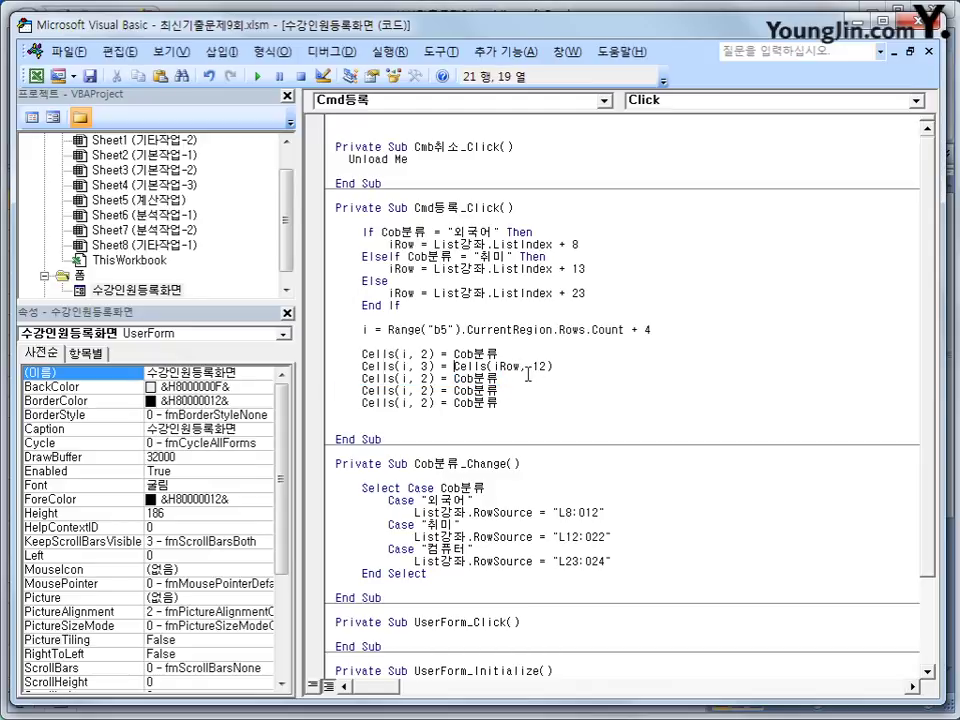
pyautogui.hotkey('shift', 'End')
pyautogui.hotkey('ctrl', 'c')
pyautogui.press('Down')
pyautogui.hotkey('shift', 'End')
pyautogui.hotkey('ctrl', 'v')
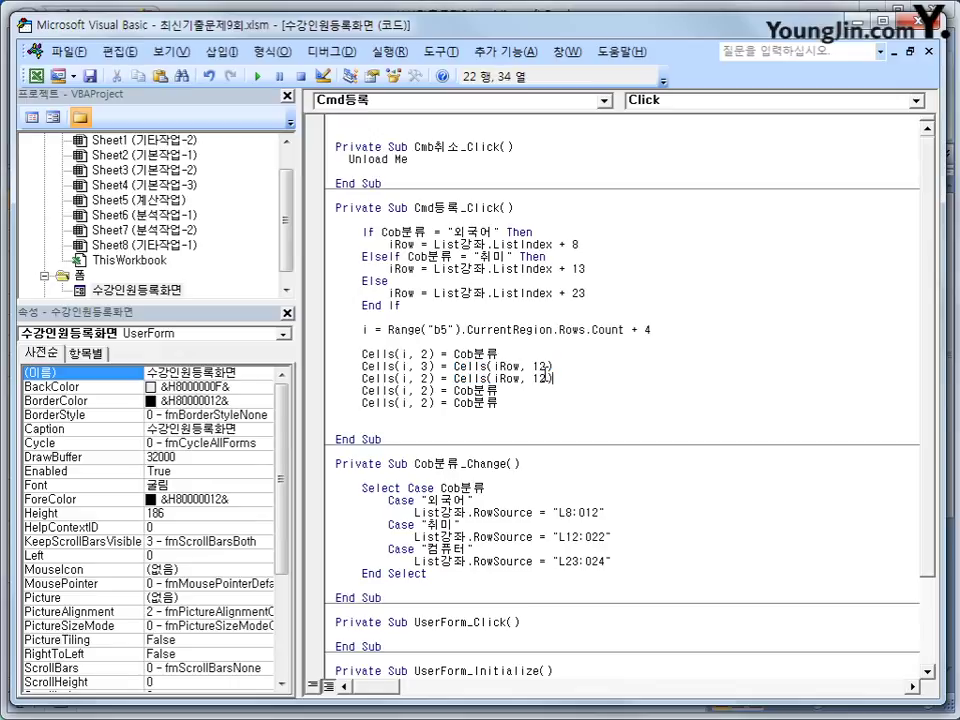
pyautogui.write('3')
# Step: Replace the fourth Cells line with a copy of the third, setting its source to Cells(iRow, 14)
pyautogui.press('Home')
pyautogui.hotkey('shift', 'End')
pyautogui.hotkey('ctrl', 'c')
pyautogui.press('Down')
pyautogui.hotkey('shift', 'Home')
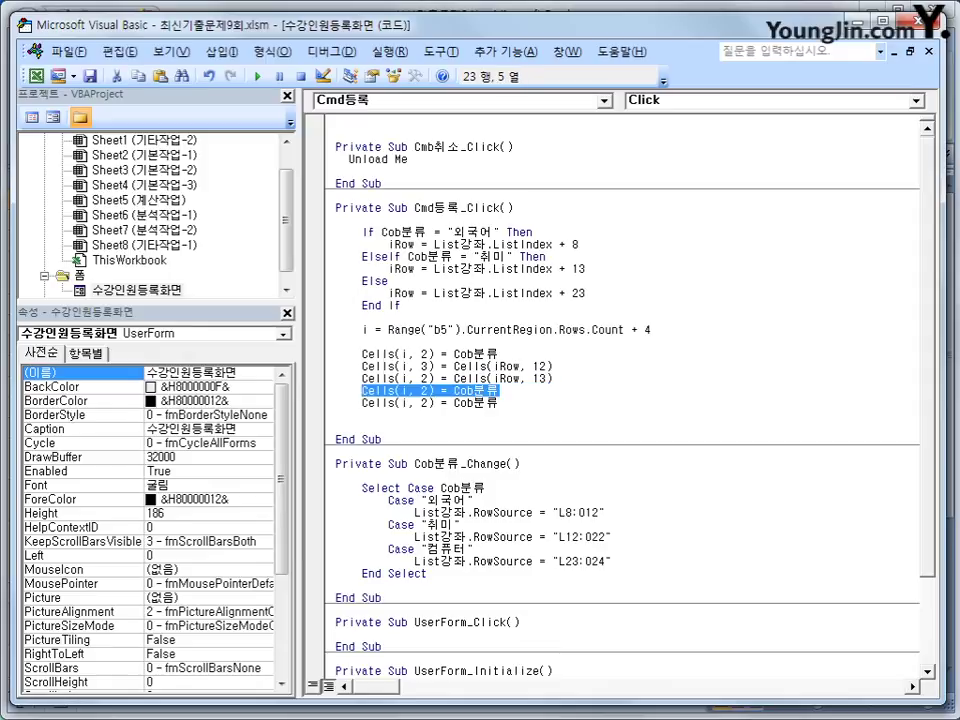
pyautogui.hotkey('ctrl', 'v')
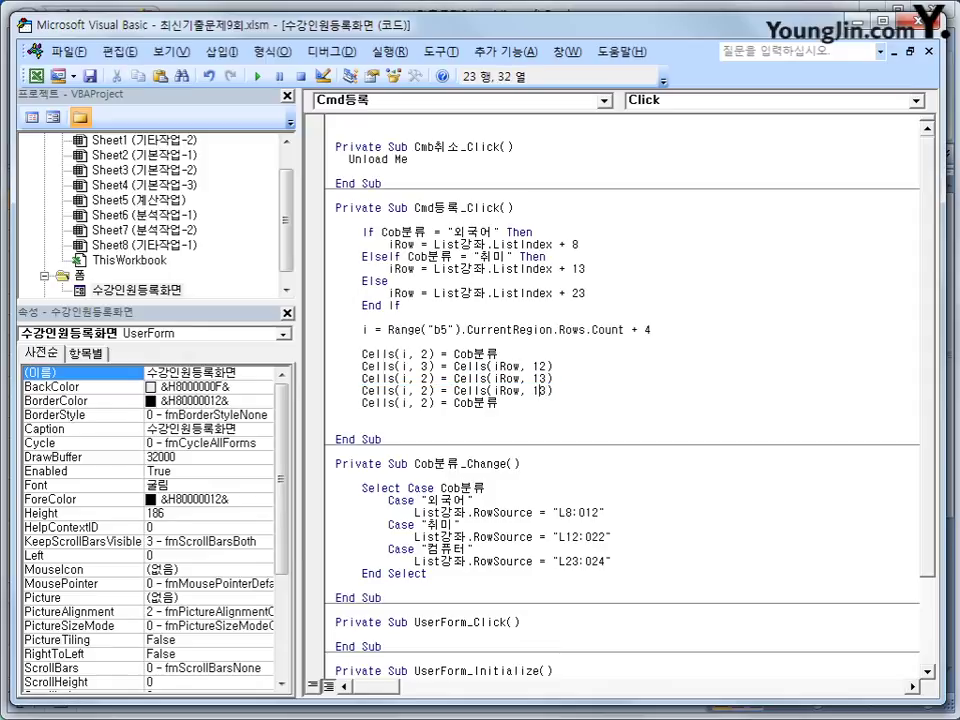
pyautogui.press('Delete')
pyautogui.write('4')
# Step: Replace Cob분류 in the fifth Cells line with Cells(iRow, 15)
pyautogui.press('Down')
pyautogui.hotkey('ctrl', 'shift', 'Left')
pyautogui.write('Cells(iRow, 13)')
pyautogui.press('Delete')
pyautogui.write('5')
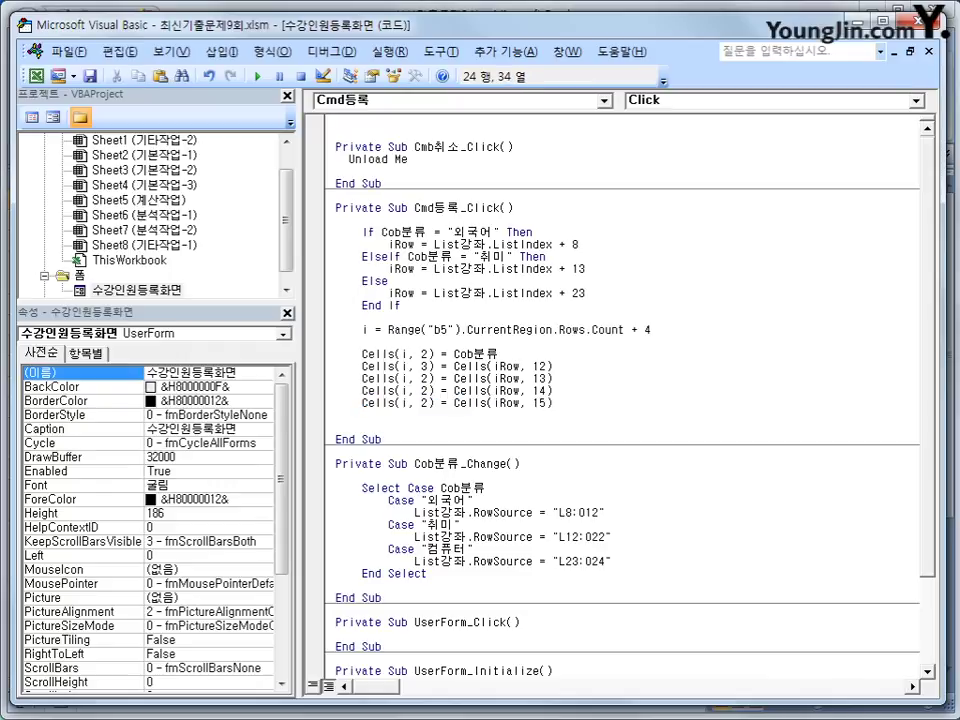
# Step: Start a sixth Cells line in the Cmd등록_Click procedure with Cells(i, 7) as its target
pyautogui.press('Return')
pyautogui.write('ce')
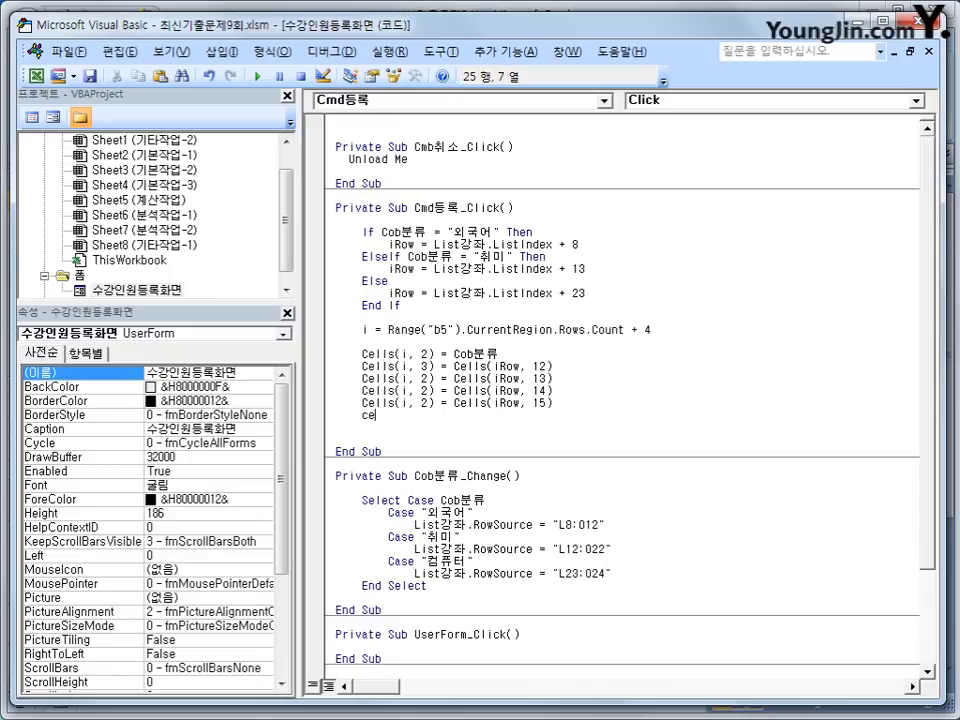
pyautogui.write('lls(i,')
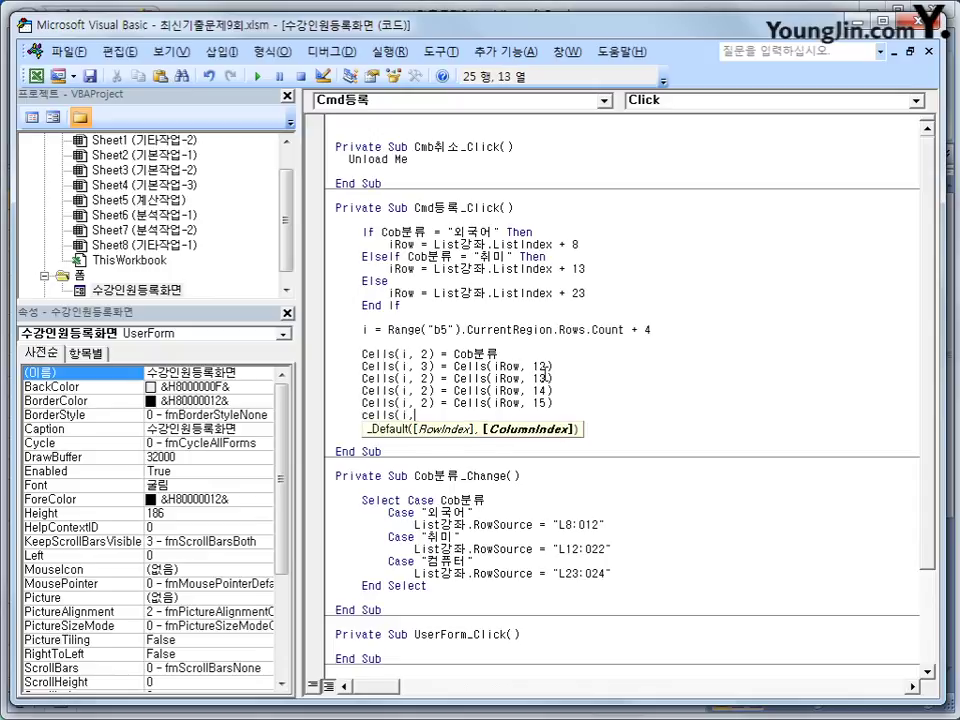
pyautogui.write('7)')
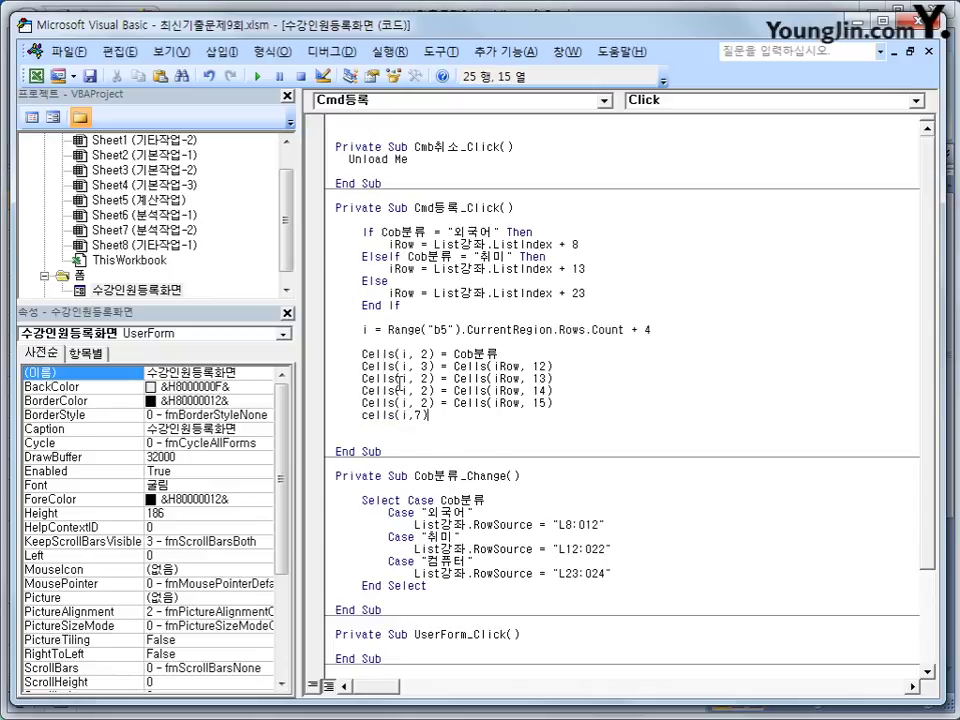
pyautogui.click(318, 287)
pyautogui.click(430, 418)
# Step: Change the target columns of the third, fourth and fifth Cells lines to 4, 5 and 6
pyautogui.click(422, 378)
pyautogui.hotkey('shift', 'Right')
pyautogui.write('4')
pyautogui.press('Down')
pyautogui.press('Left')
pyautogui.hotkey('shift', 'Right')
pyautogui.write('5')
pyautogui.press('Down')
pyautogui.press('Left')
pyautogui.hotkey('shift', 'Right')
pyautogui.write('6')
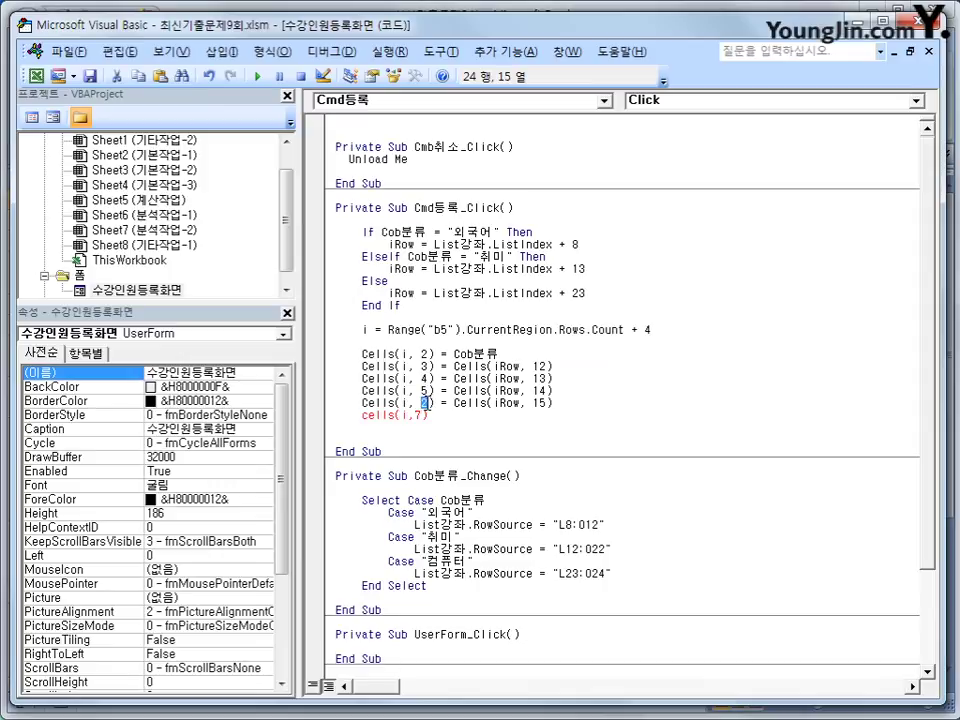
# Step: Complete the Cells(i, 7) line by assigning it Text정원.Value
pyautogui.click(438, 421)
pyautogui.write('=text')
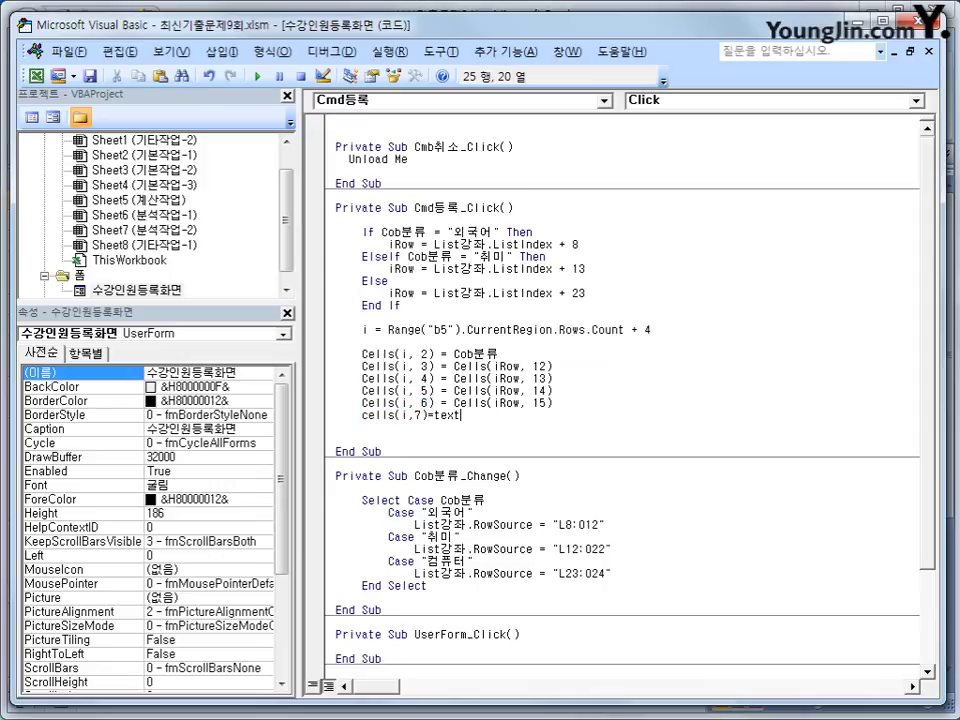
pyautogui.write('정ㅇ')
pyautogui.write('.')
pyautogui.write('value')
pyautogui.press('Return')
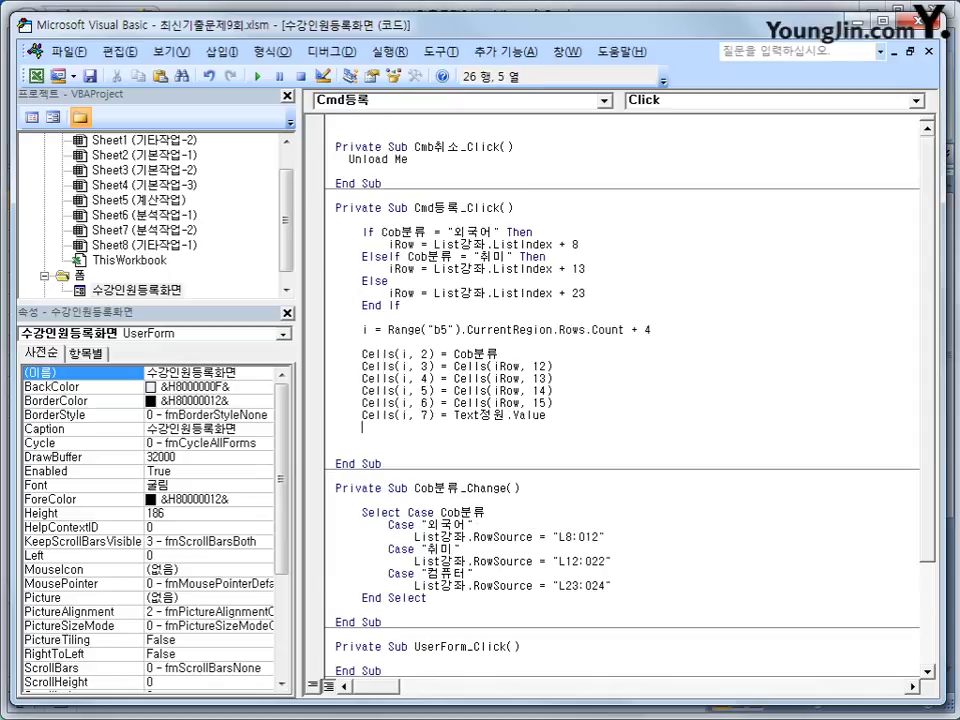
# Step: Add the line Cells(i, 8) = Cells(i, 7) * Cells(i, 6) and remove the spare blank line below it
pyautogui.write('cells(i,8)')
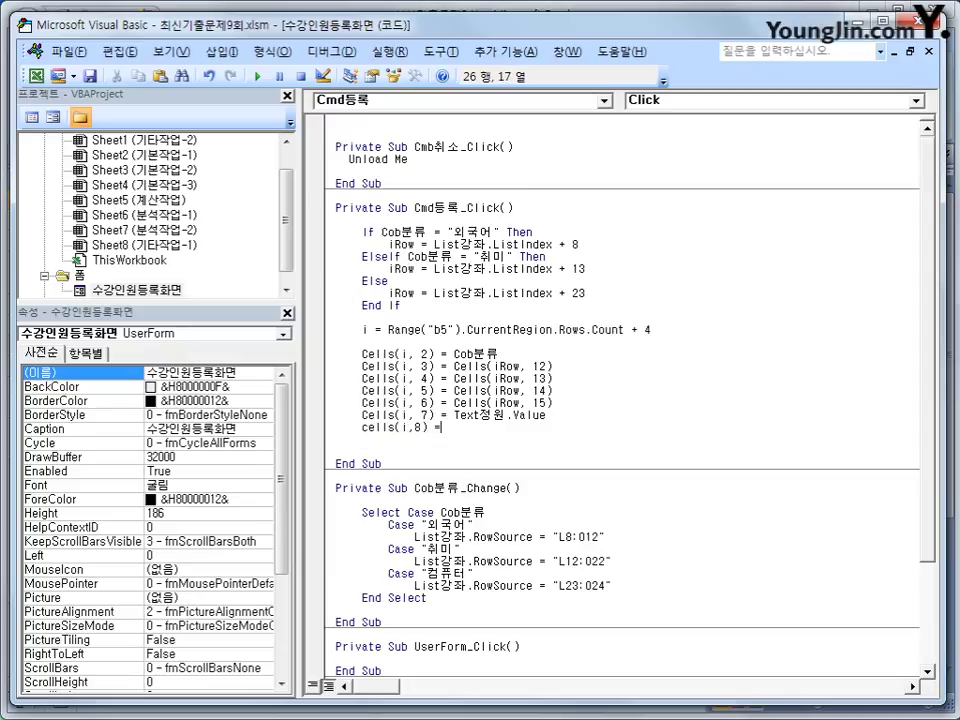
pyautogui.write(' = cells(')
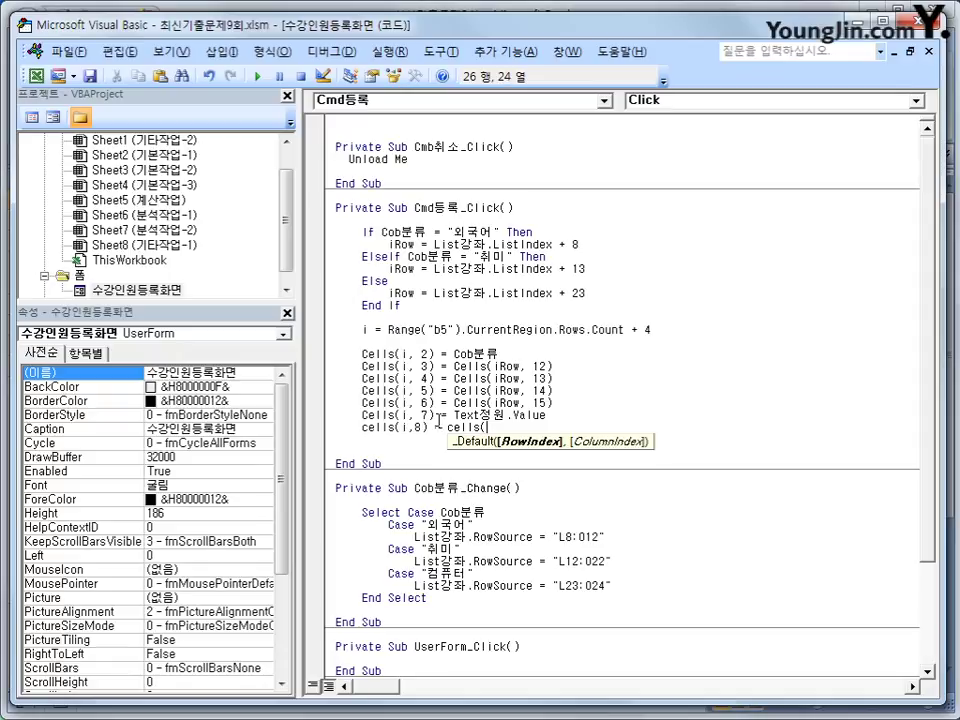
pyautogui.write('i,7) * ce')
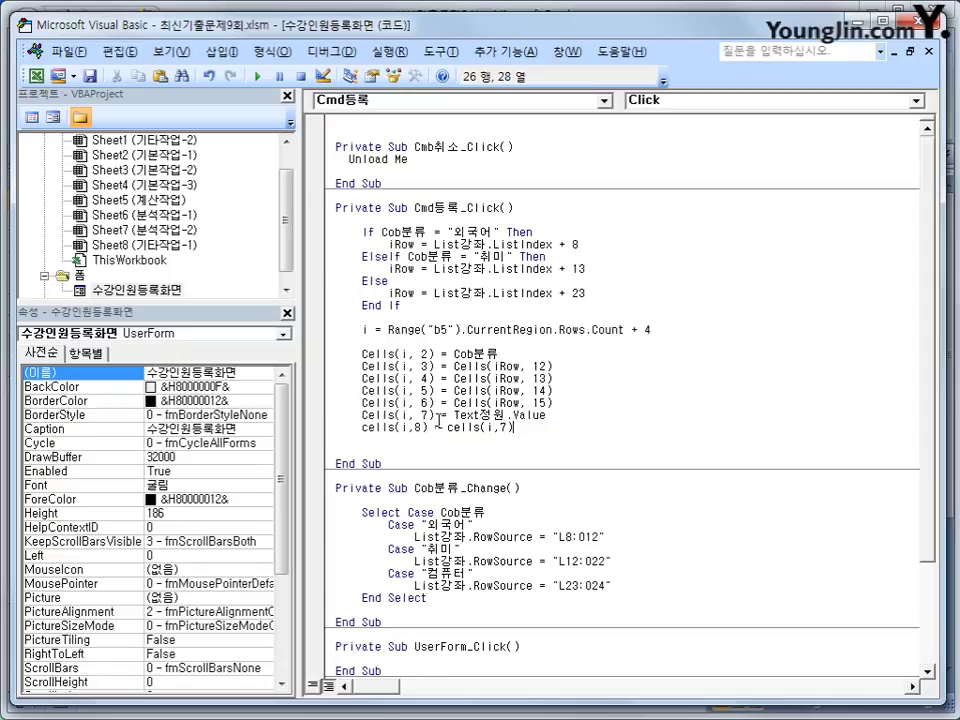
pyautogui.write('lls(i,6)')
pyautogui.press('Return')
pyautogui.press('Delete')
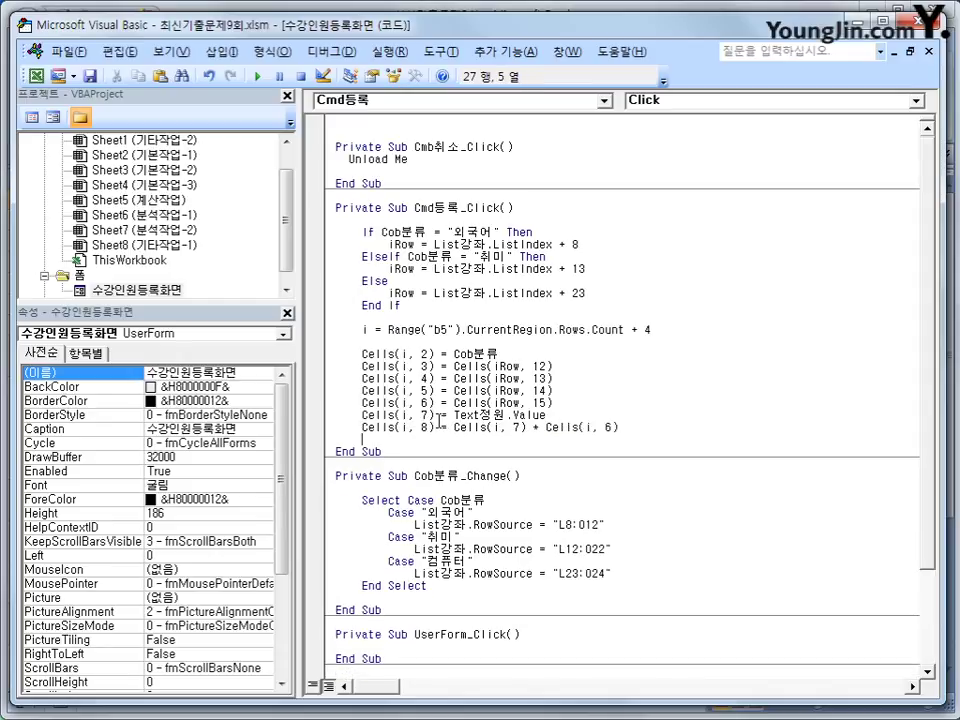
pyautogui.click(436, 427)
# Step: Switch back to the Excel sheet, open the 수강인원등록 form and place it below [표1]
pyautogui.click(36, 75)
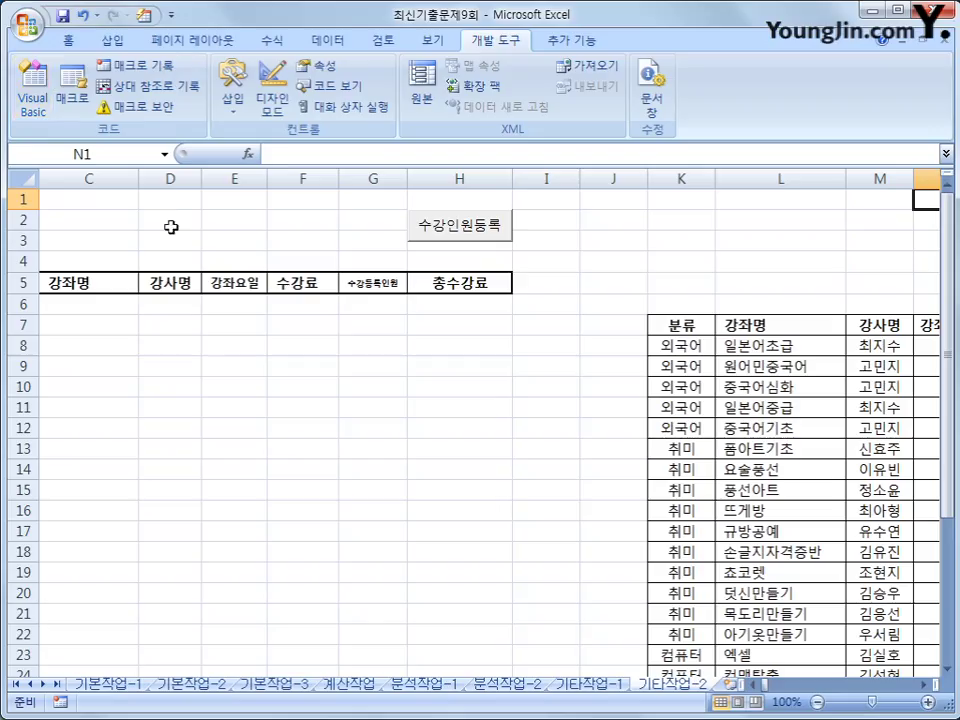
pyautogui.click(373, 407)
pyautogui.click(755, 685)
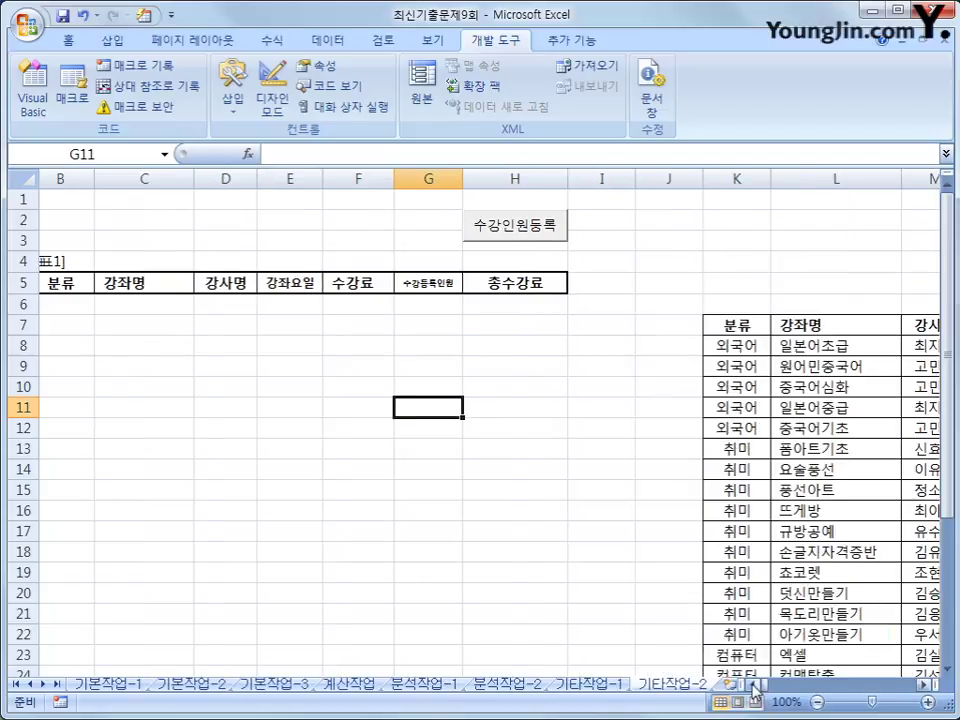
pyautogui.click(755, 685)
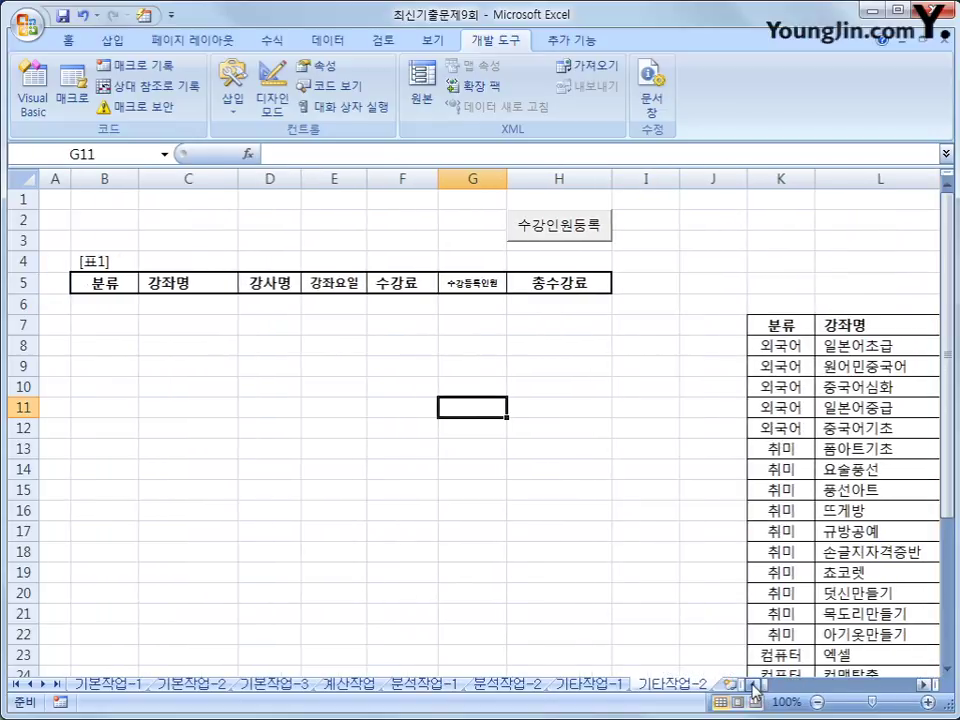
pyautogui.click(551, 238)
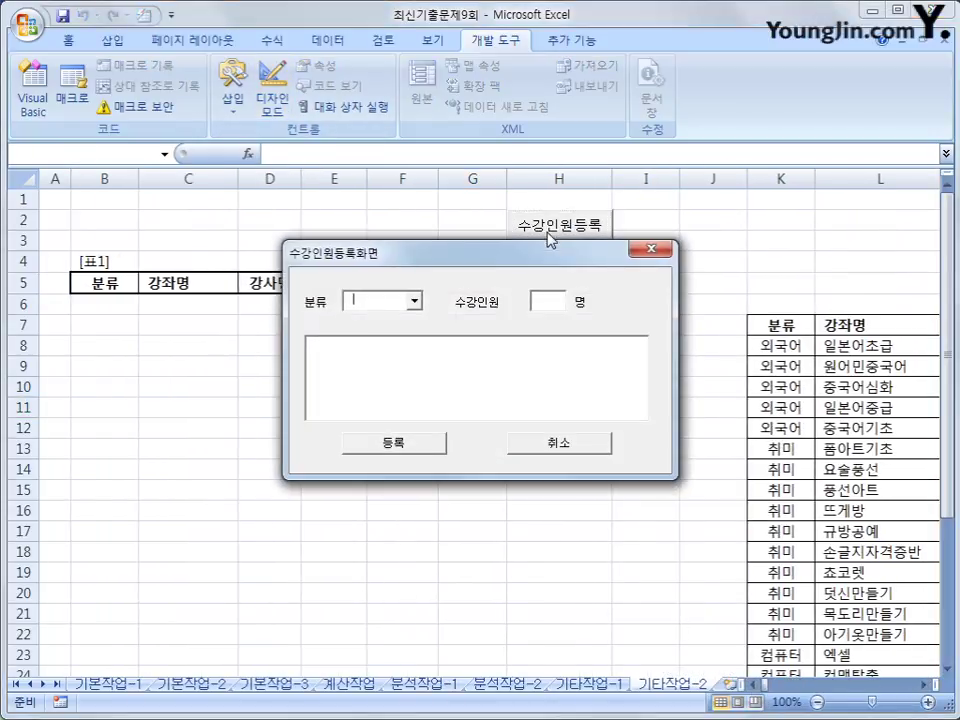
pyautogui.moveTo(481, 256); pyautogui.dragTo(471, 387)
# Step: Register the 외국어 course 일본어초급 with 수강인원 2, check the new [표1] row and close the form
pyautogui.click(405, 429)
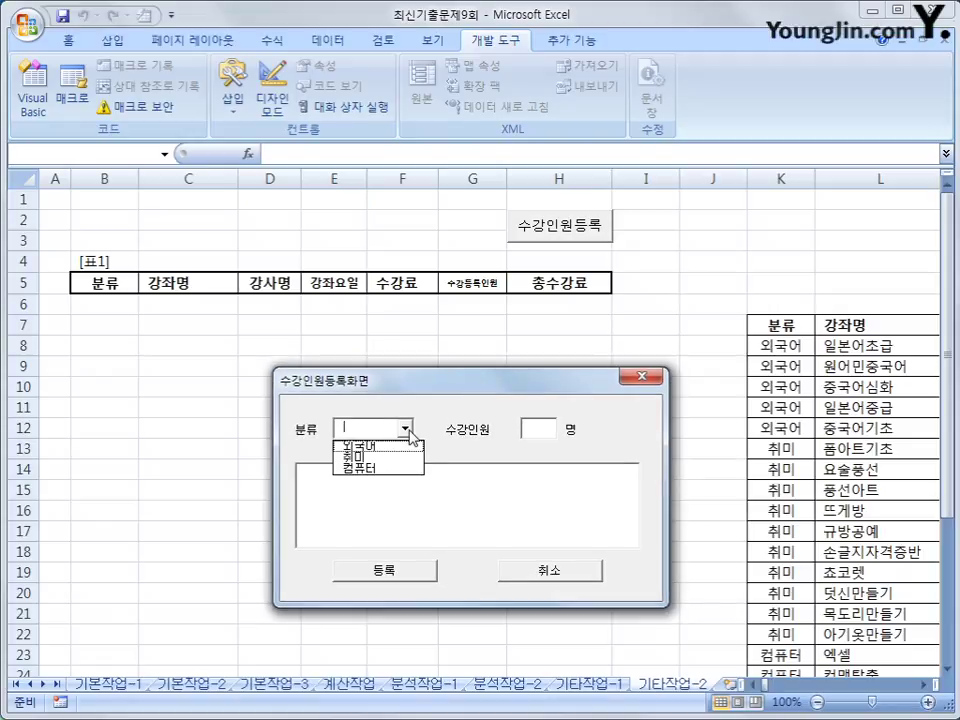
pyautogui.click(398, 443)
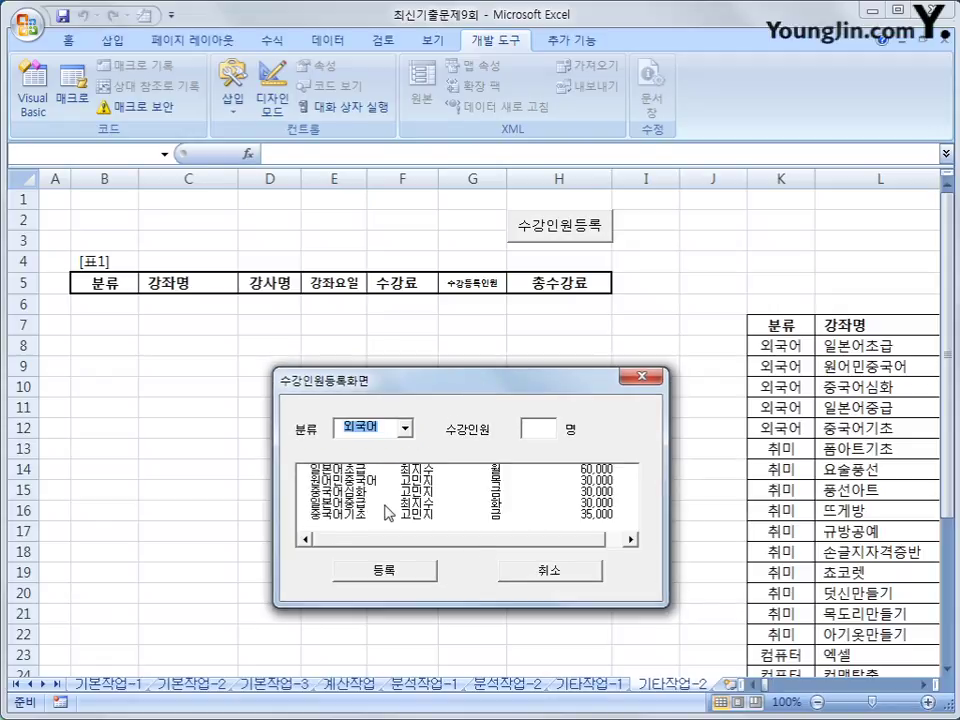
pyautogui.click(360, 472)
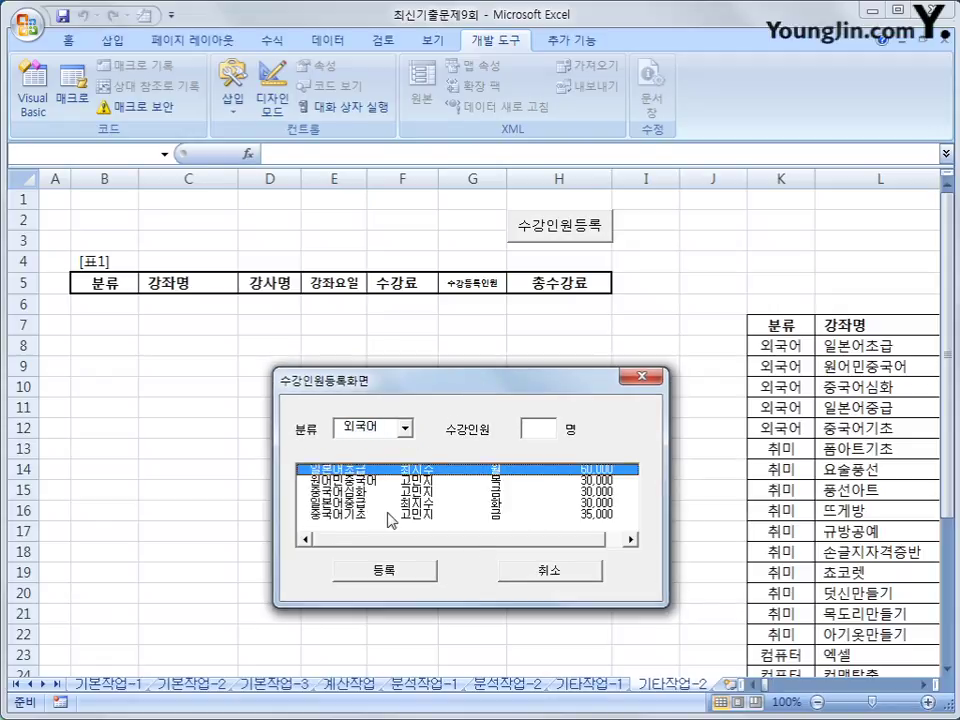
pyautogui.click(538, 428)
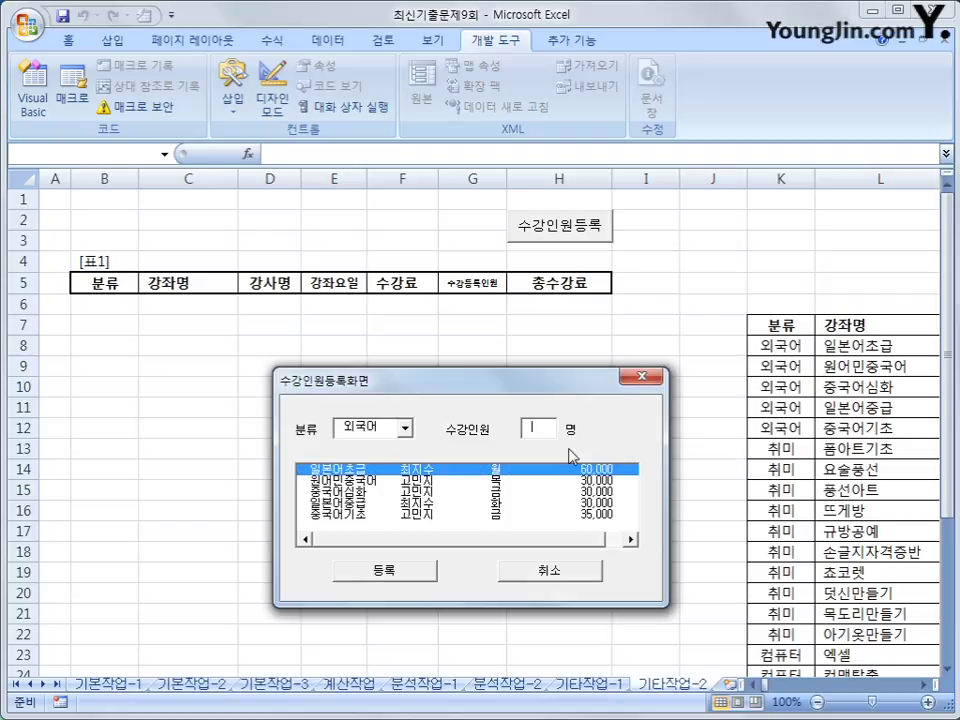
pyautogui.write('2')
pyautogui.click(420, 579)
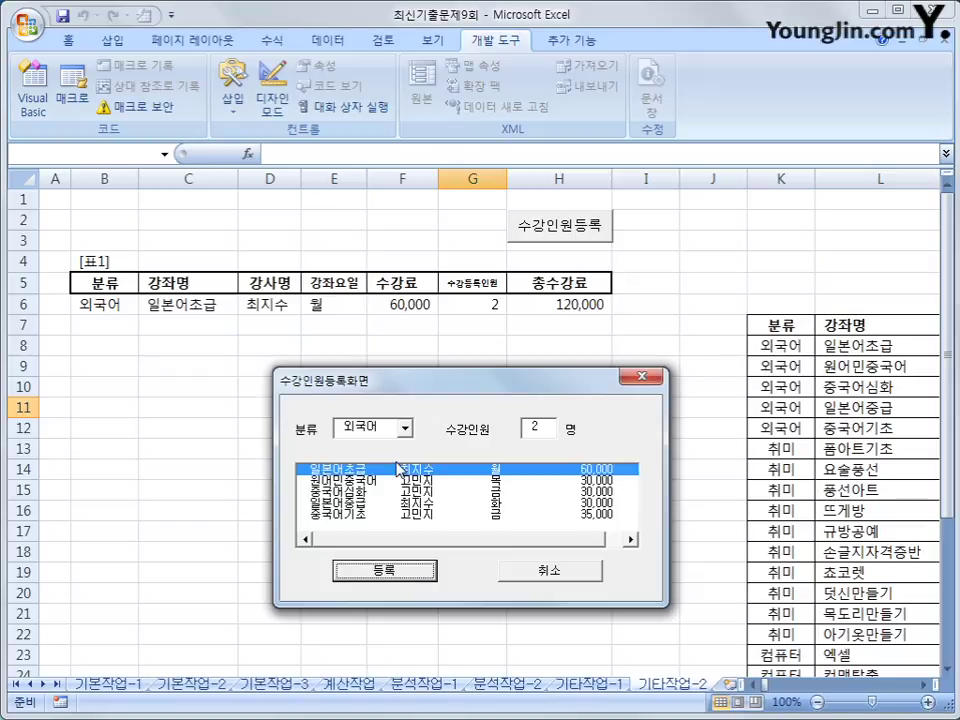
pyautogui.moveTo(388, 380); pyautogui.dragTo(258, 380)
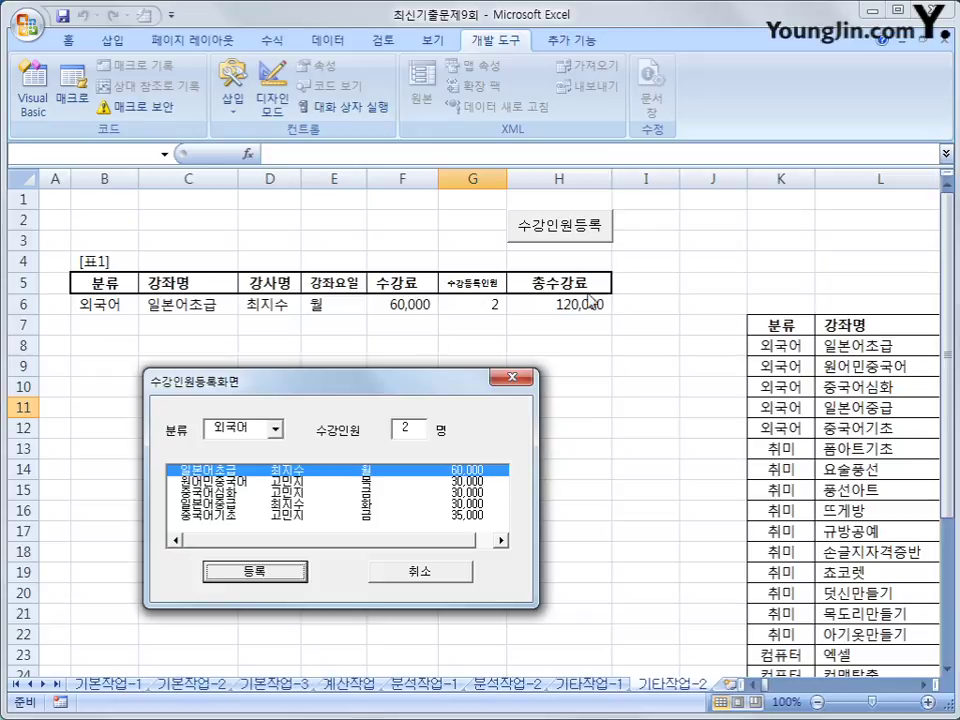
pyautogui.click(443, 573)
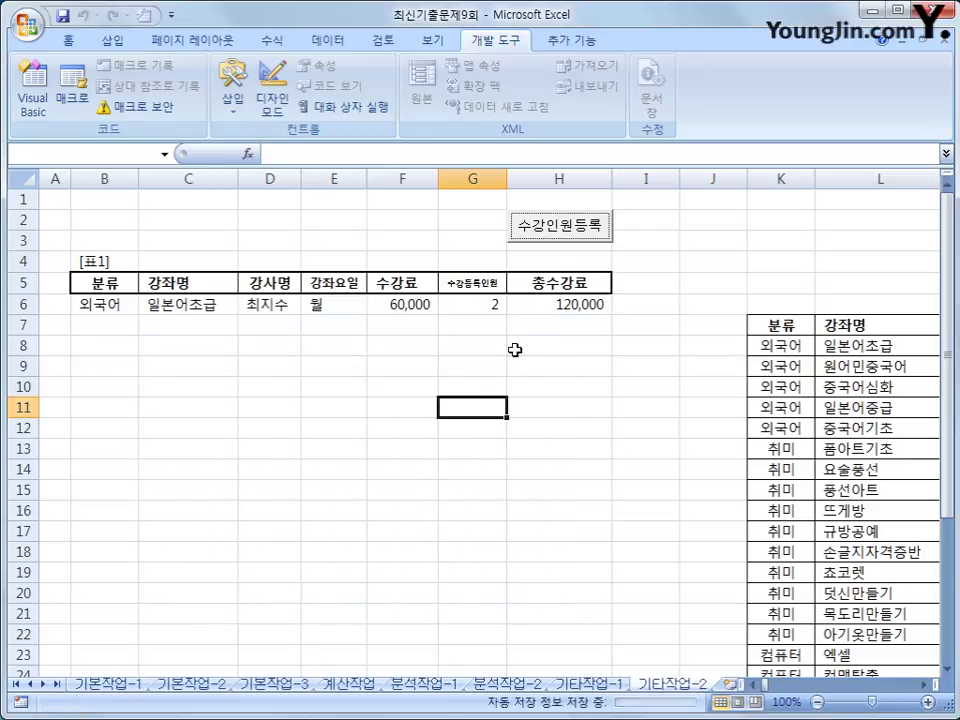
# Step: Reopen the form, register 폼아트기초 under 취미 with 수강인원 2, check the new [표1] row and close the form
pyautogui.click(565, 236)
pyautogui.click(414, 300)
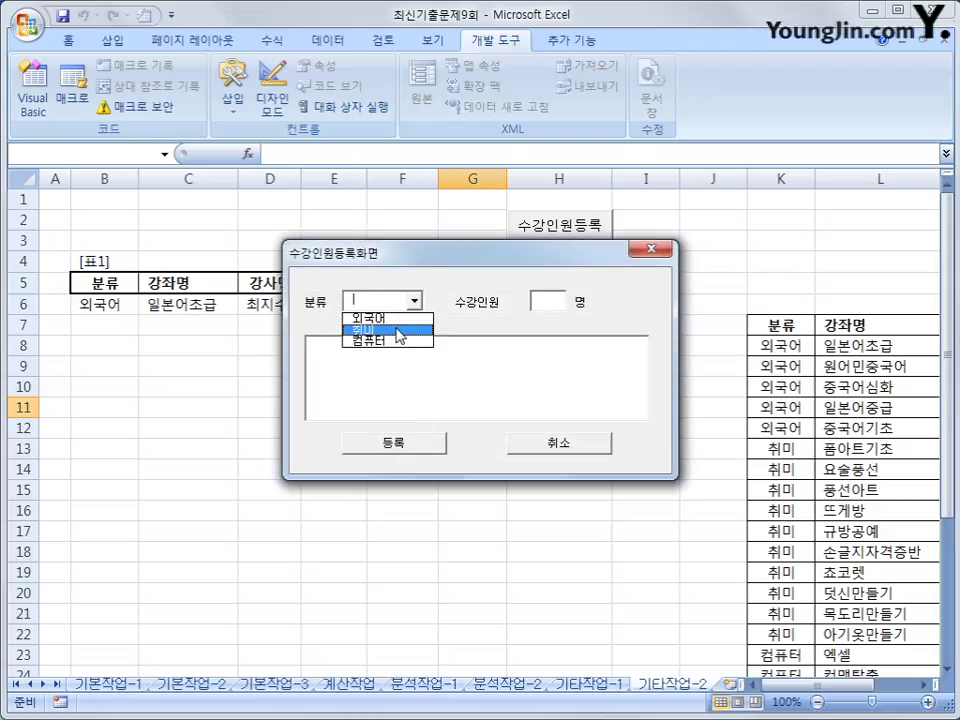
pyautogui.click(400, 328)
pyautogui.moveTo(436, 272); pyautogui.dragTo(424, 340)
pyautogui.click(377, 420)
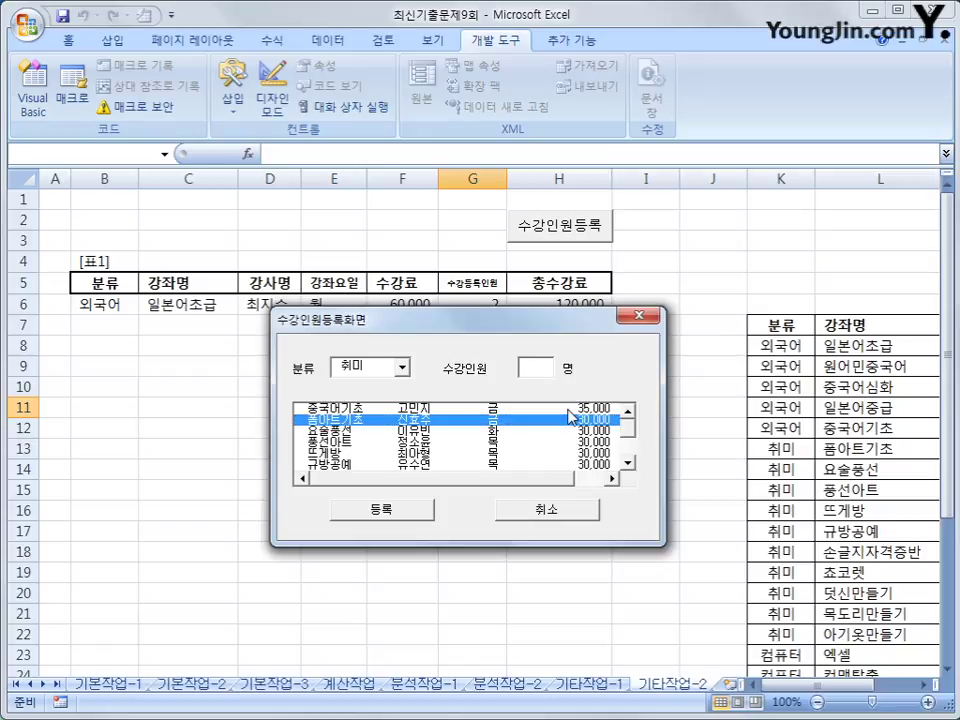
pyautogui.click(535, 367)
pyautogui.write('2')
pyautogui.click(402, 511)
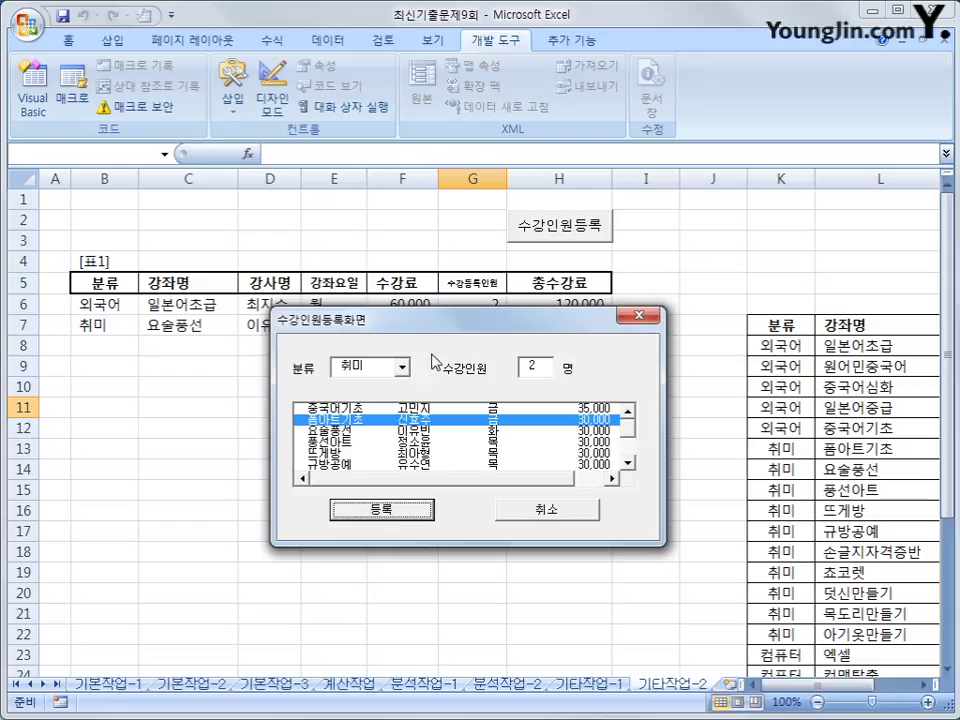
pyautogui.moveTo(437, 327); pyautogui.dragTo(286, 408)
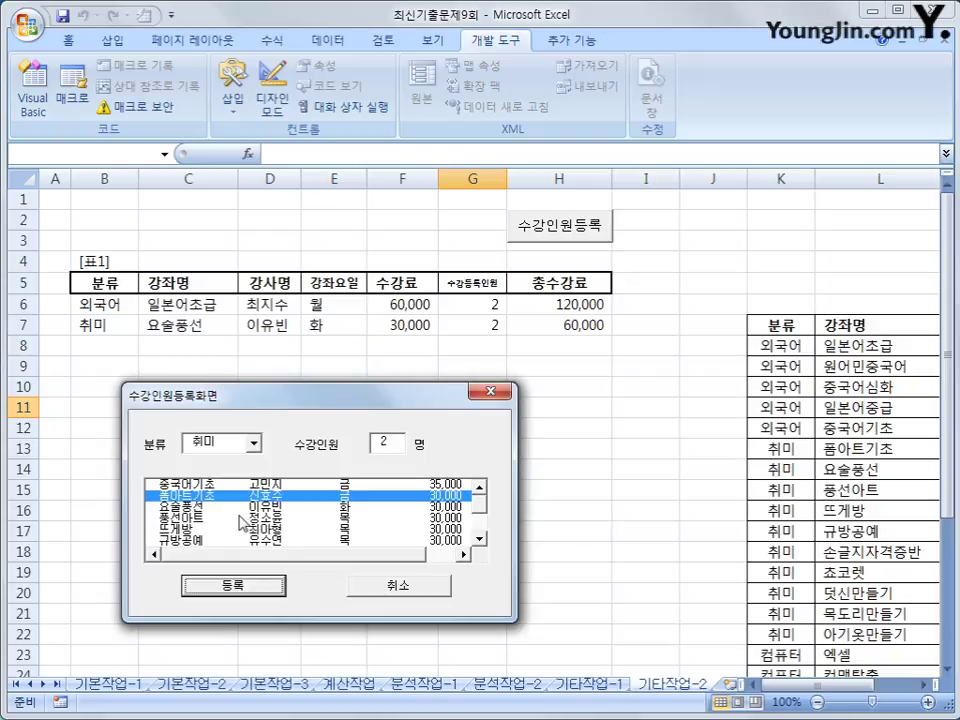
pyautogui.press('Tab')
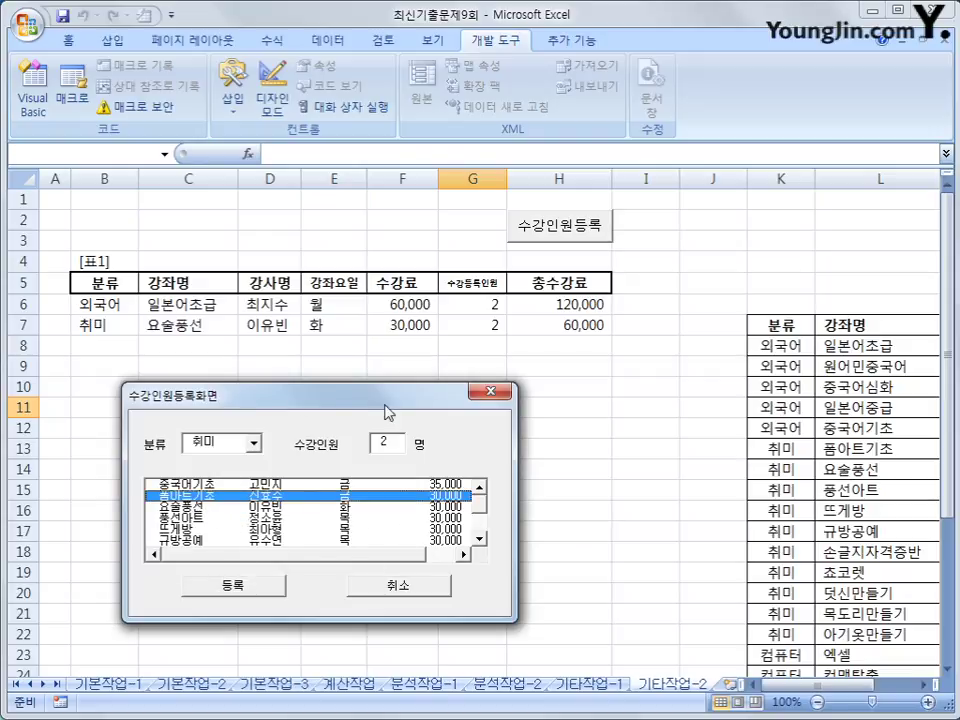
pyautogui.click(398, 586)
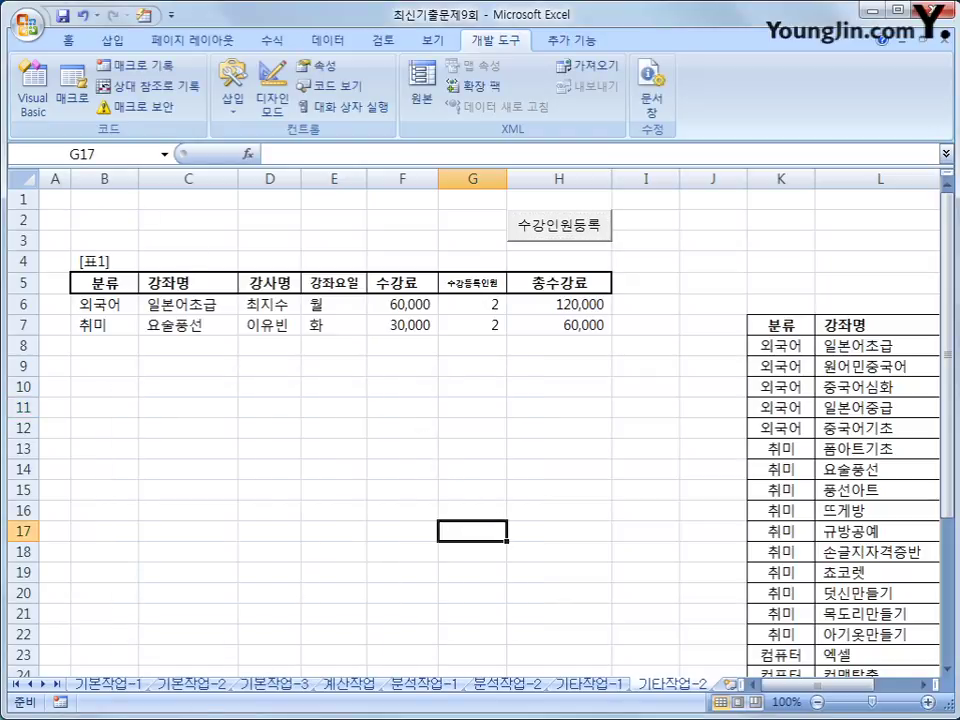
# Step: Check the second row's 총수강료 cell, then reopen the form and examine the 취미 course list
pyautogui.click(559, 325)
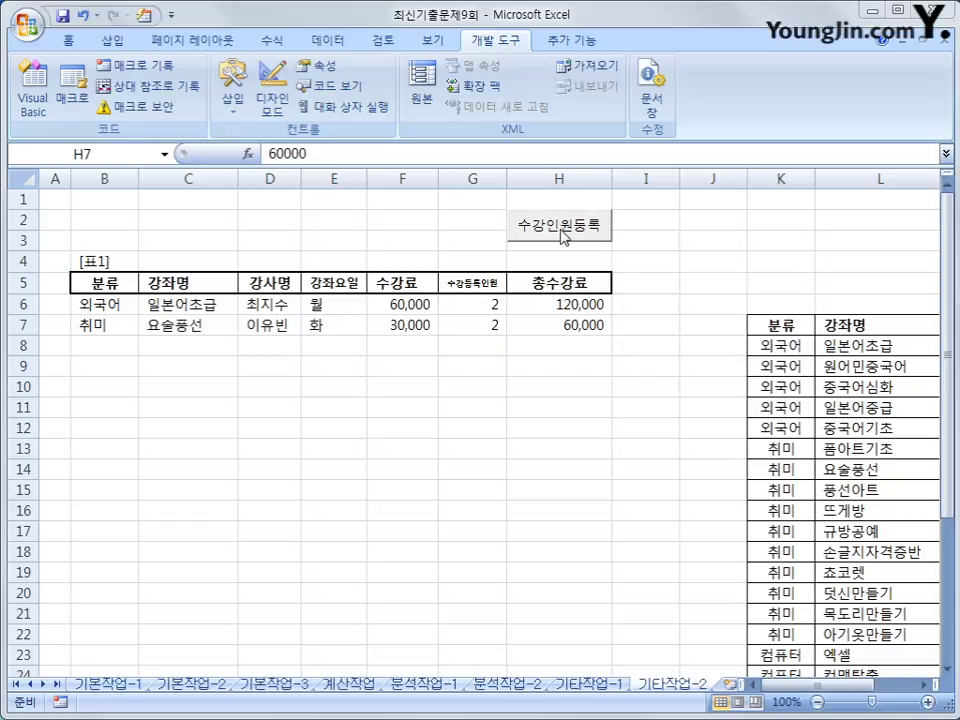
pyautogui.click(560, 323)
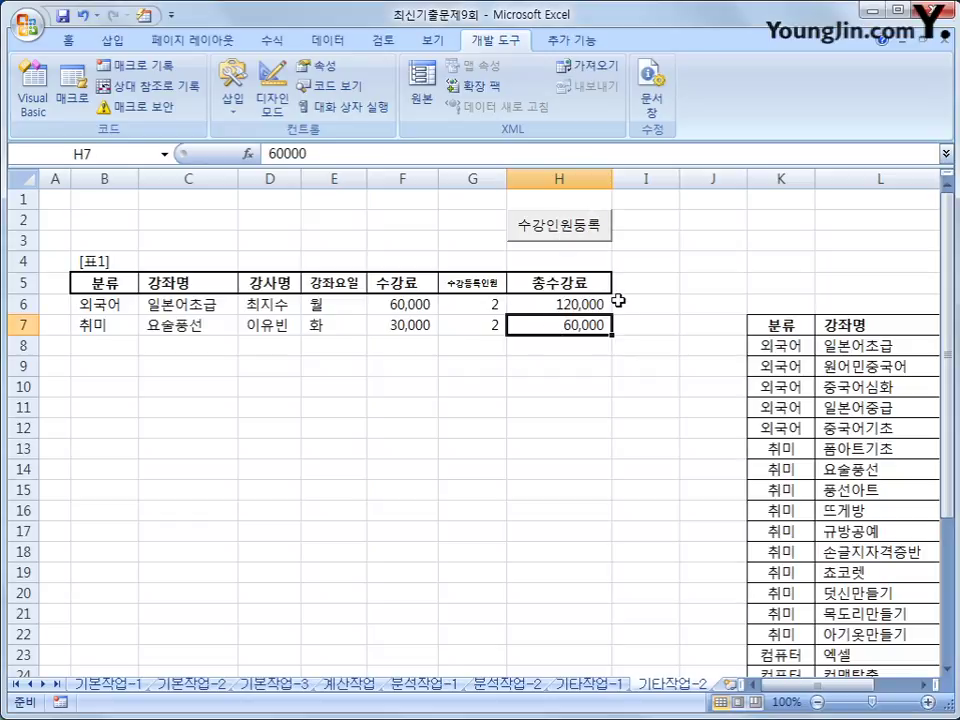
pyautogui.click(548, 238)
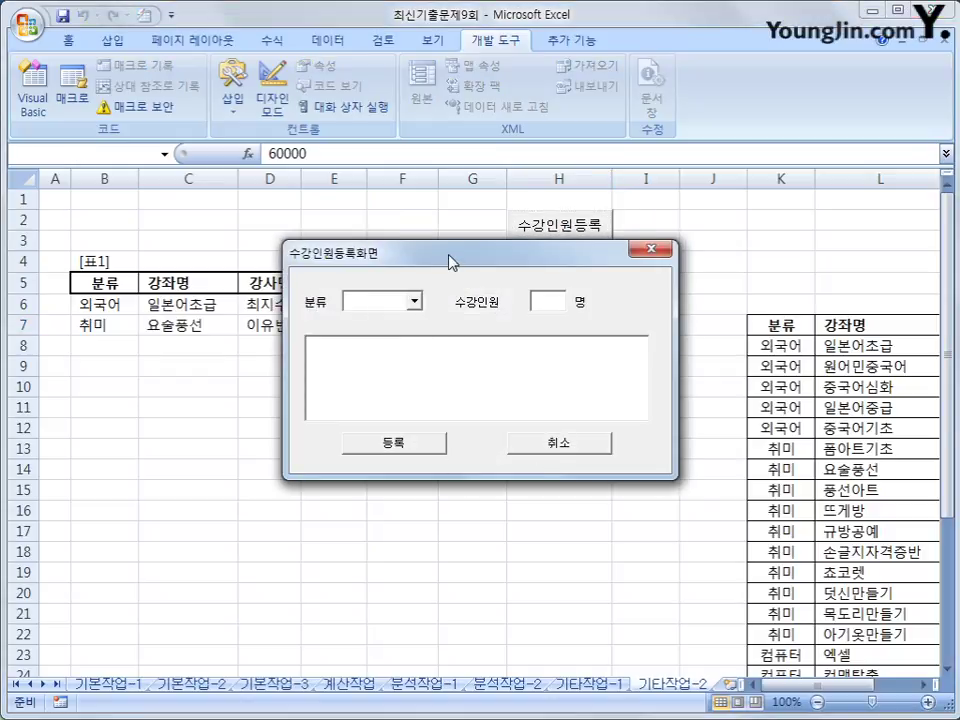
pyautogui.click(418, 384)
pyautogui.click(403, 418)
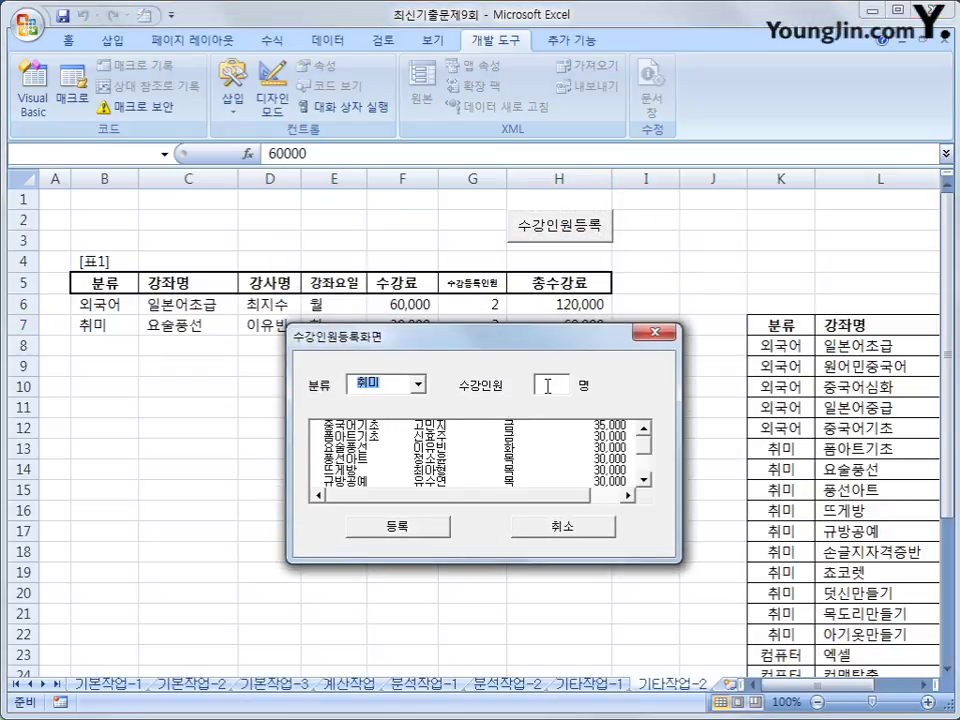
pyautogui.click(546, 385)
pyautogui.press('Tab')
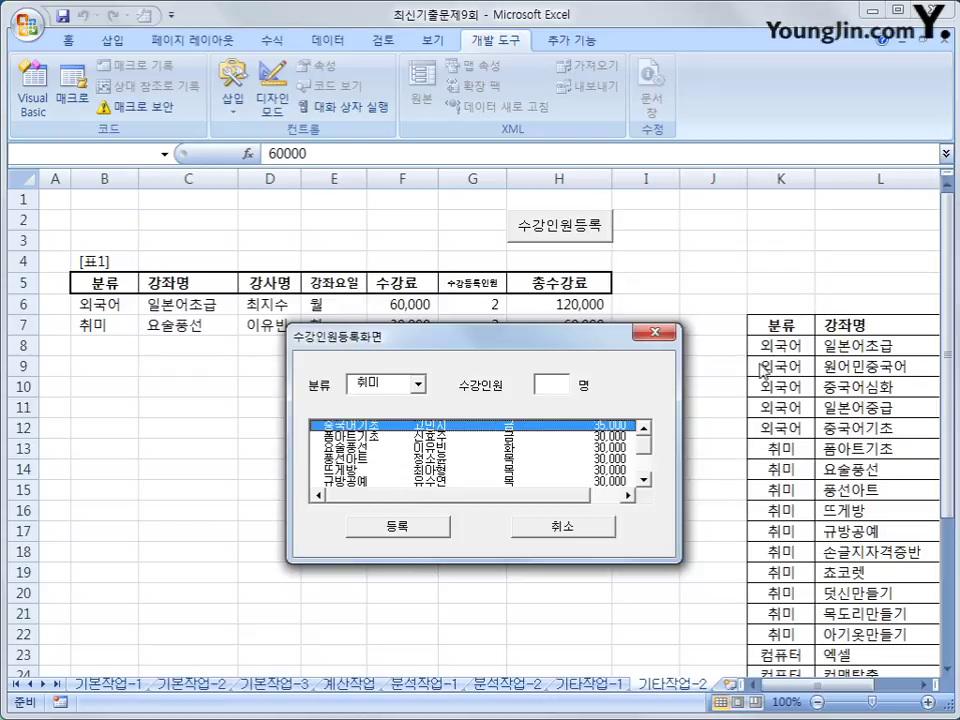
# Step: Compare the course lists shown for 외국어, 취미 and 컴퓨터 in the registration form, and close the form
pyautogui.click(418, 383)
pyautogui.click(400, 412)
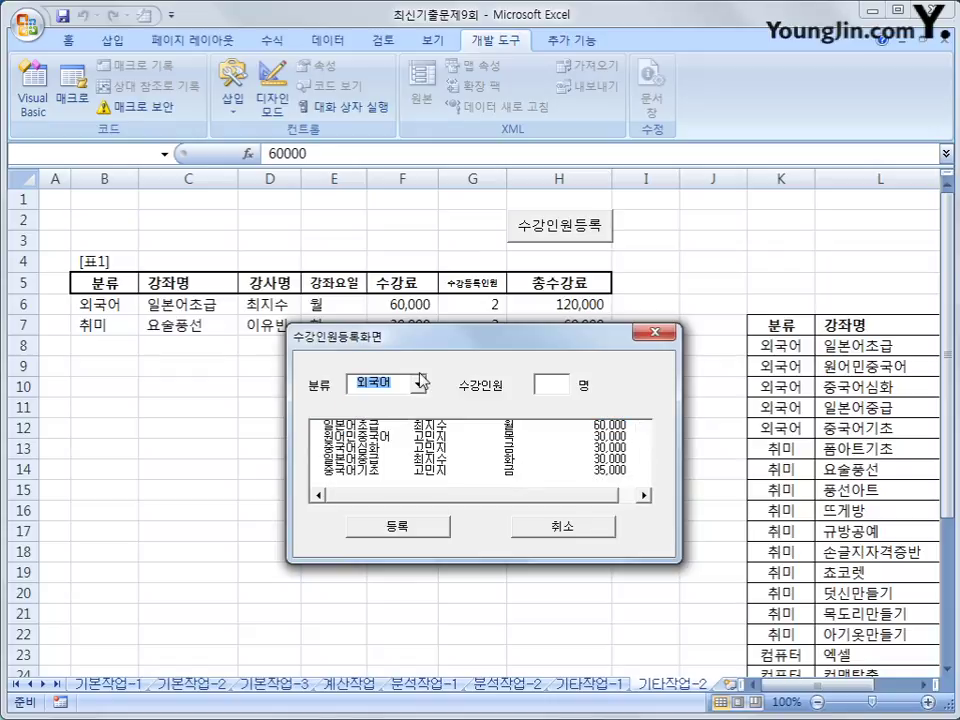
pyautogui.click(418, 383)
pyautogui.click(422, 388)
pyautogui.click(420, 385)
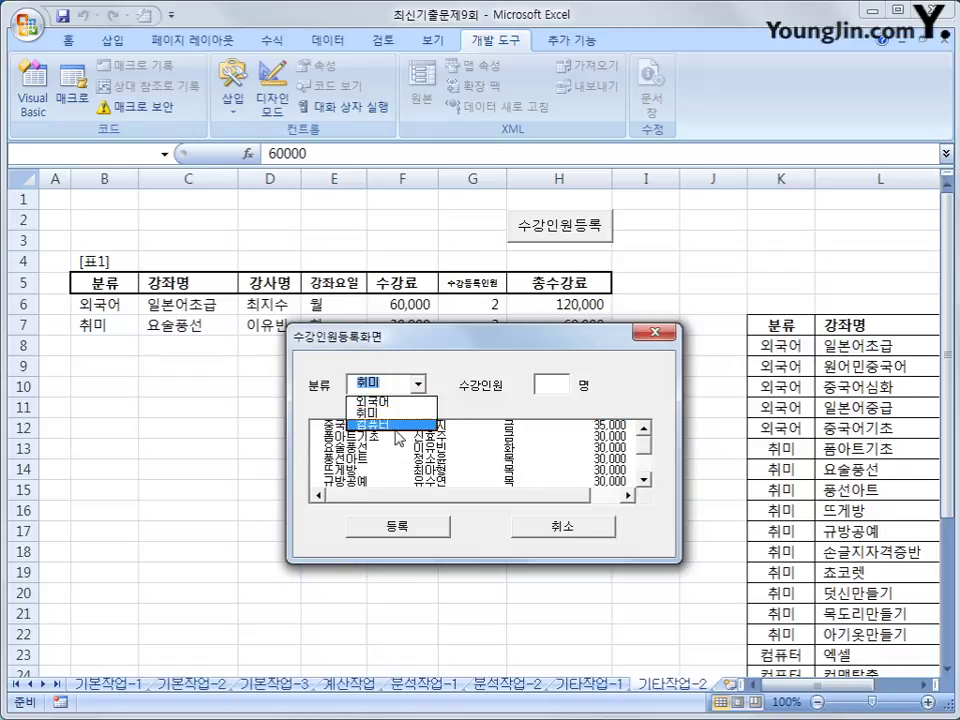
pyautogui.click(398, 428)
pyautogui.click(418, 384)
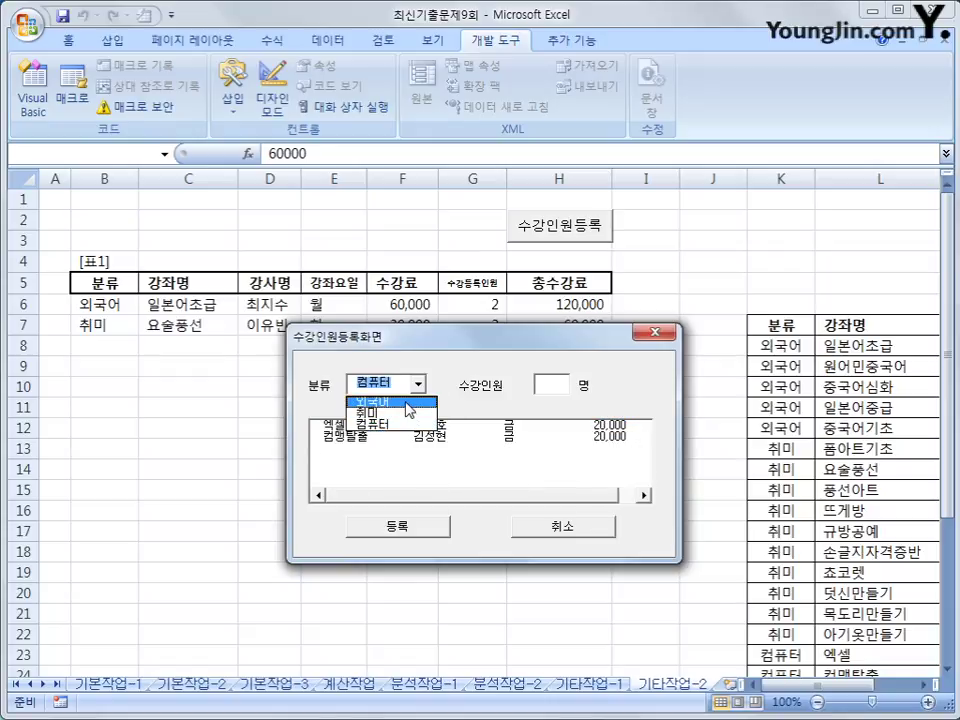
pyautogui.click(412, 402)
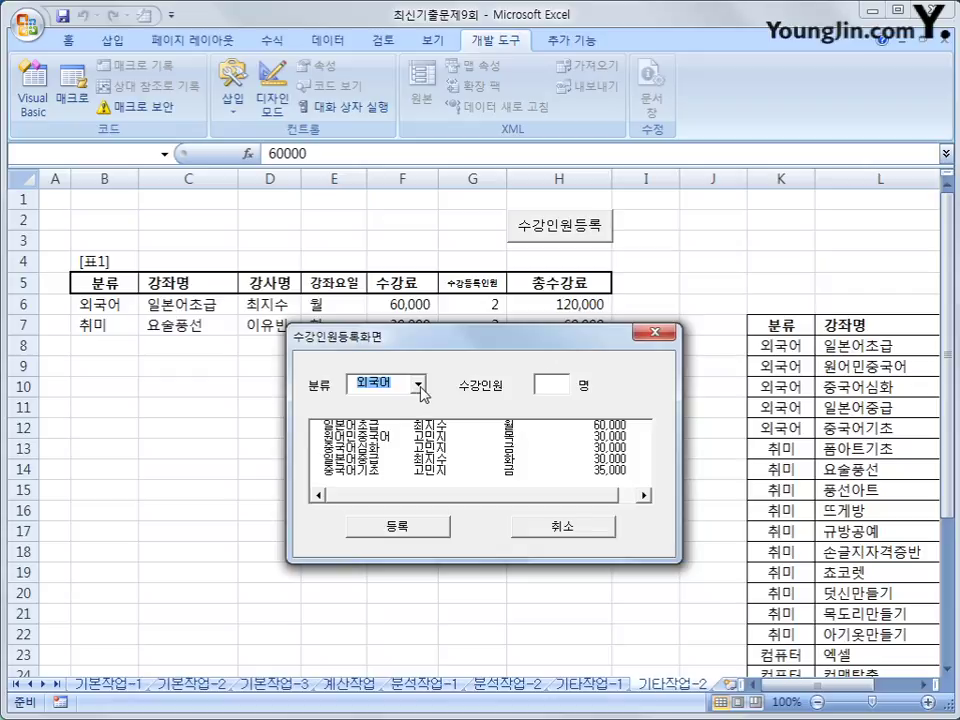
pyautogui.click(654, 333)
pyautogui.click(660, 298)
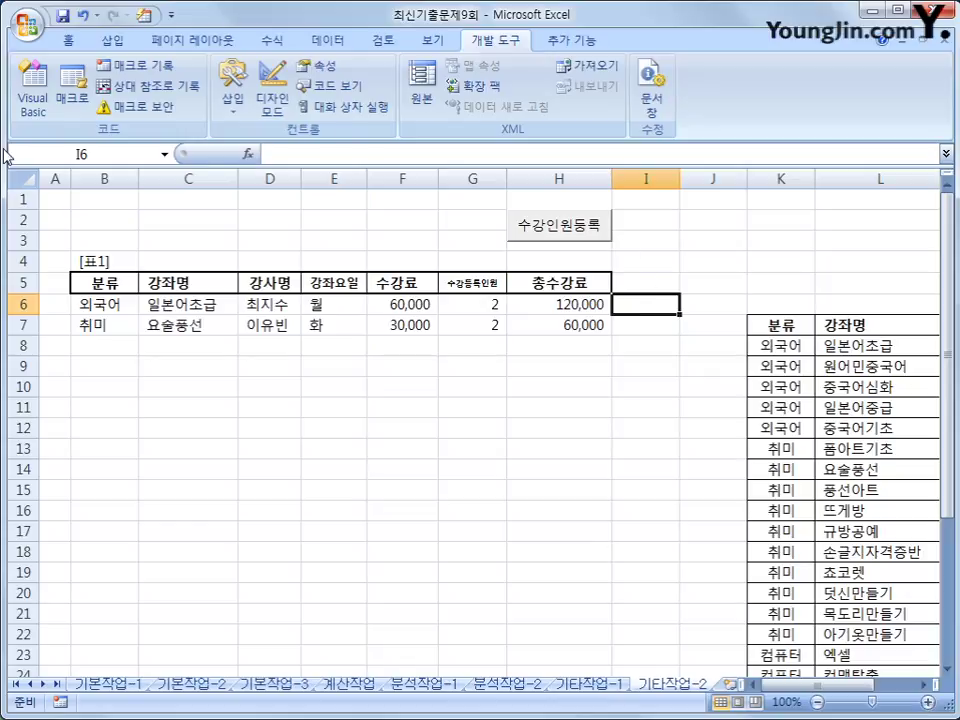
# Step: Switch to the Visual Basic editor and examine the Cob분류_Change procedure's cases and their List강좌 RowSource ranges
pyautogui.click(30, 107)
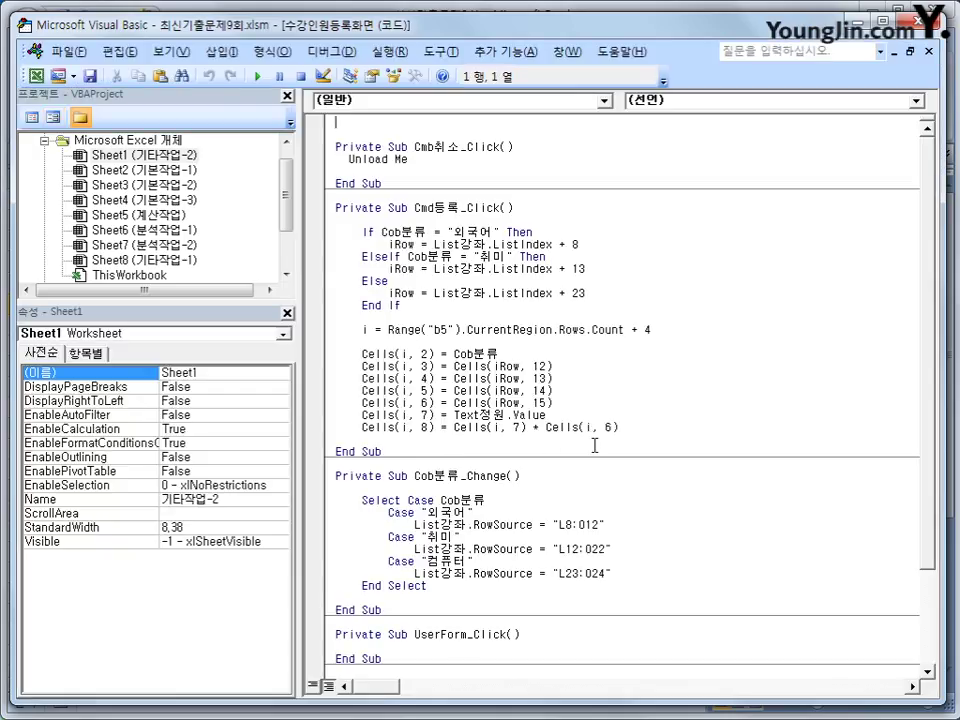
pyautogui.moveTo(416, 208); pyautogui.dragTo(519, 208)
pyautogui.click(525, 209)
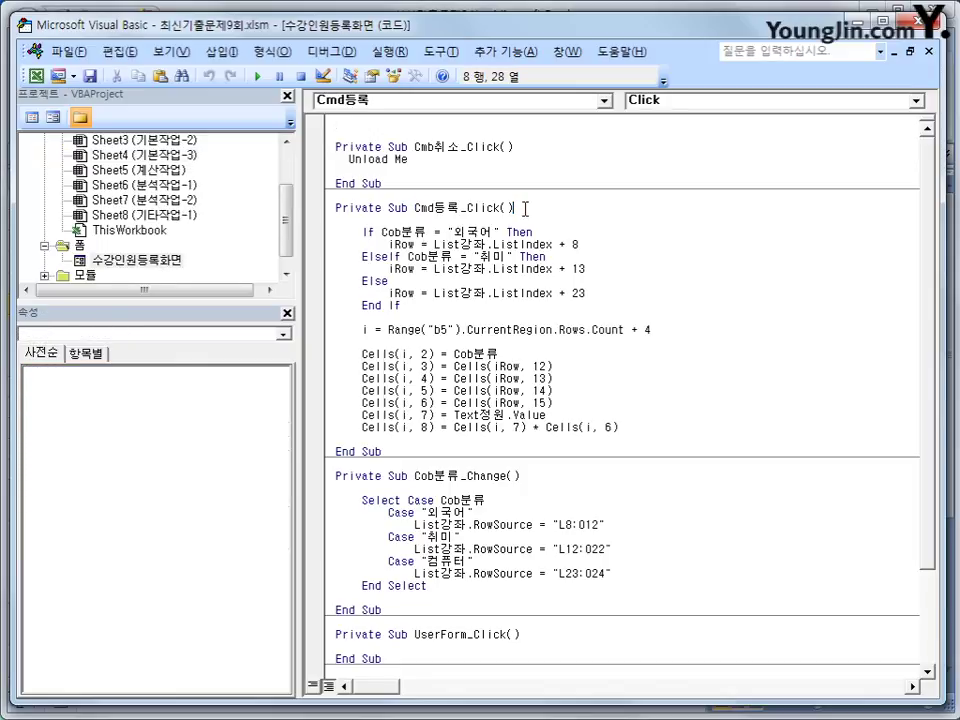
pyautogui.click(443, 488)
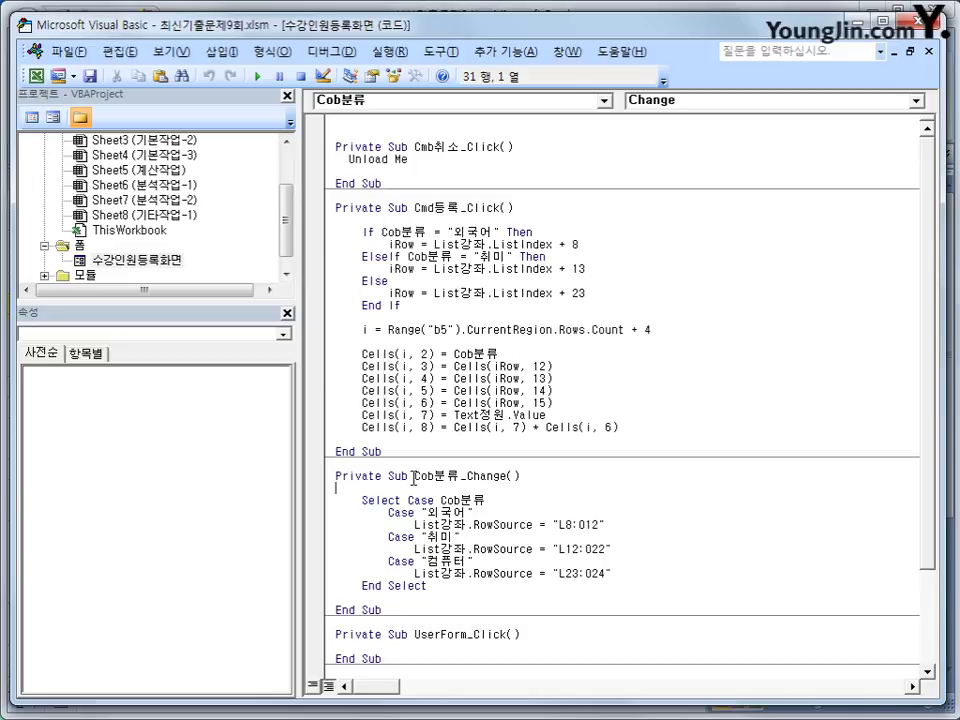
pyautogui.moveTo(413, 477); pyautogui.dragTo(461, 479)
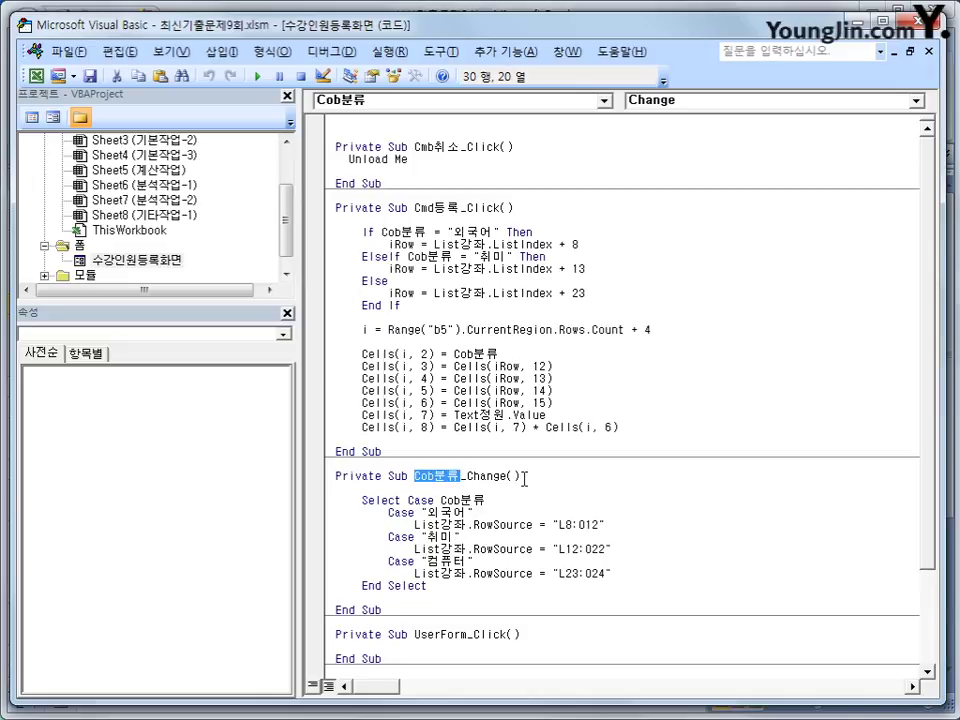
pyautogui.click(524, 479)
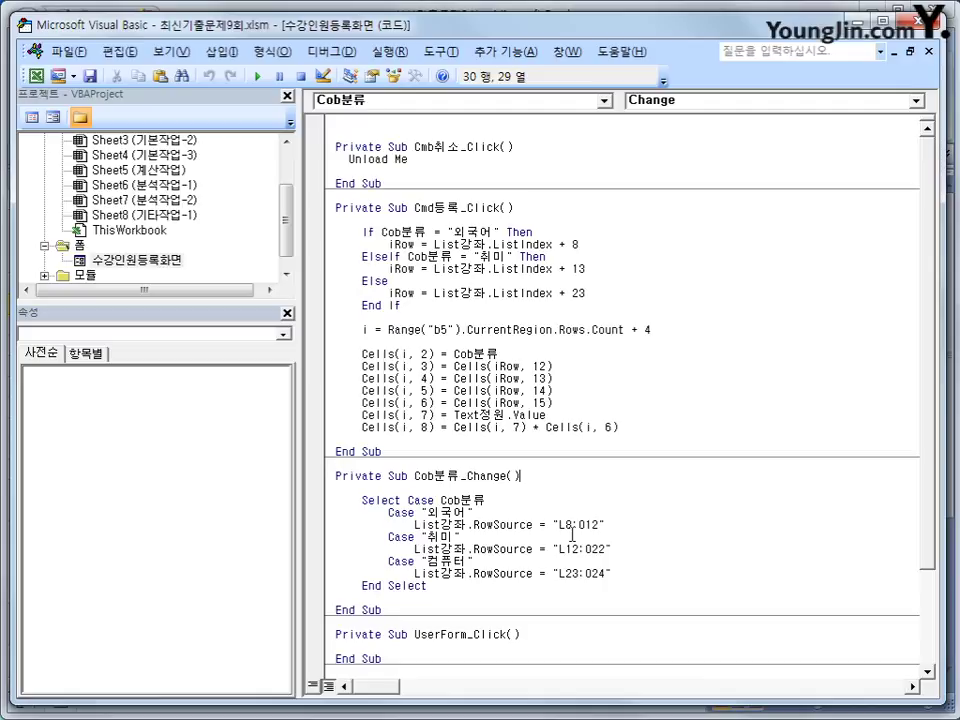
pyautogui.click(607, 524)
pyautogui.click(612, 548)
pyautogui.click(615, 574)
pyautogui.moveTo(440, 500); pyautogui.dragTo(490, 502)
pyautogui.moveTo(422, 513); pyautogui.dragTo(477, 513)
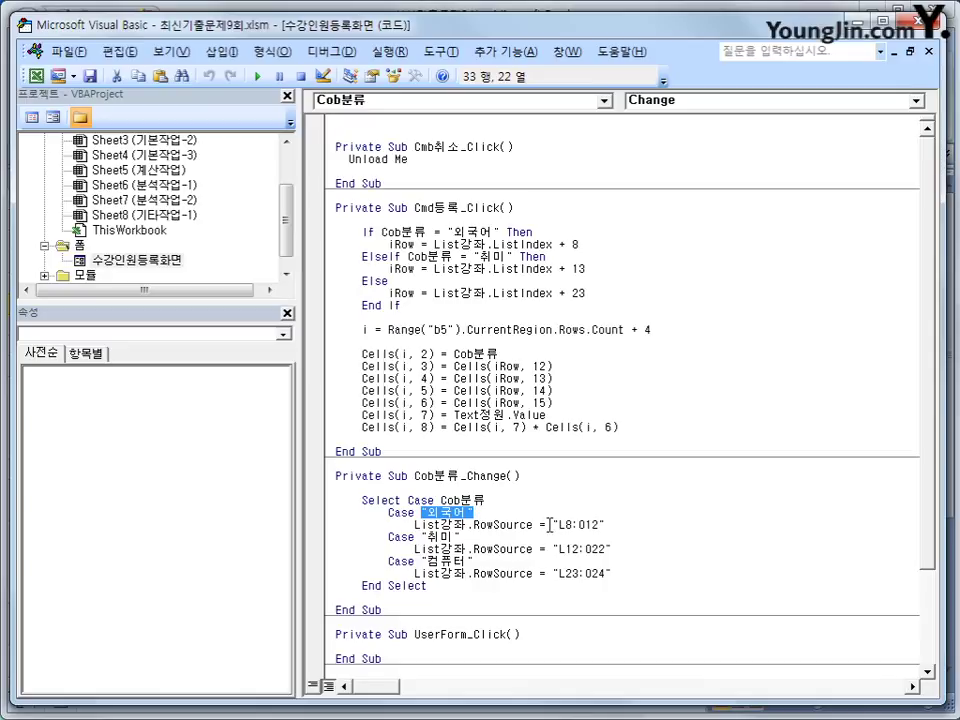
pyautogui.moveTo(554, 525); pyautogui.dragTo(636, 525)
pyautogui.click(679, 525)
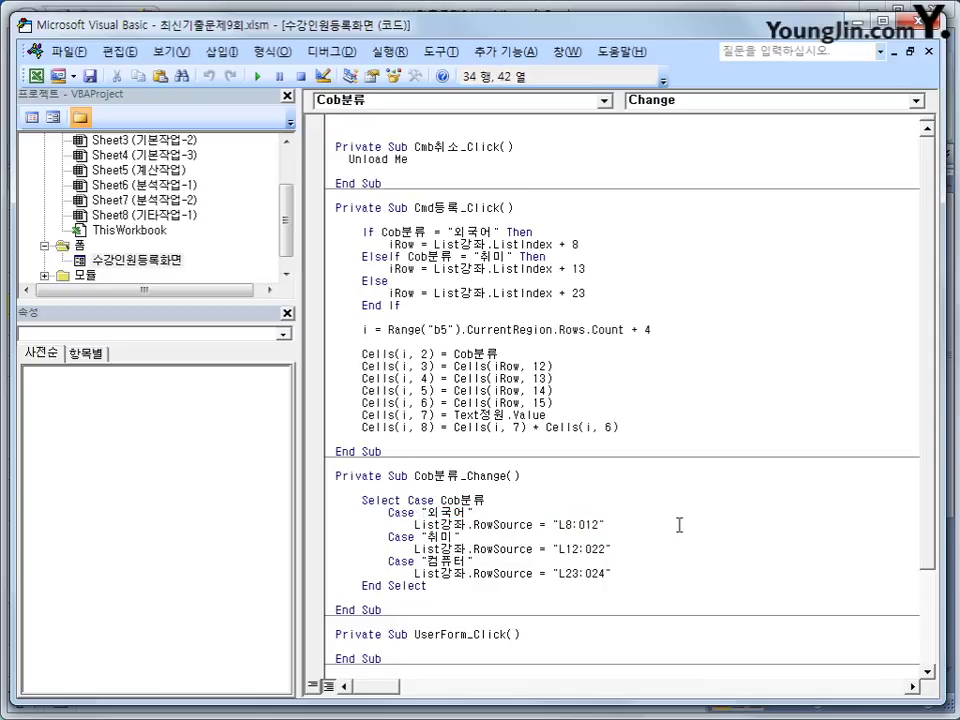
# Step: Compare the 외국어 and 취미 ranges and correct the 취미 case's List강좌 RowSource to "L13:O22"
pyautogui.moveTo(424, 537); pyautogui.dragTo(470, 545)
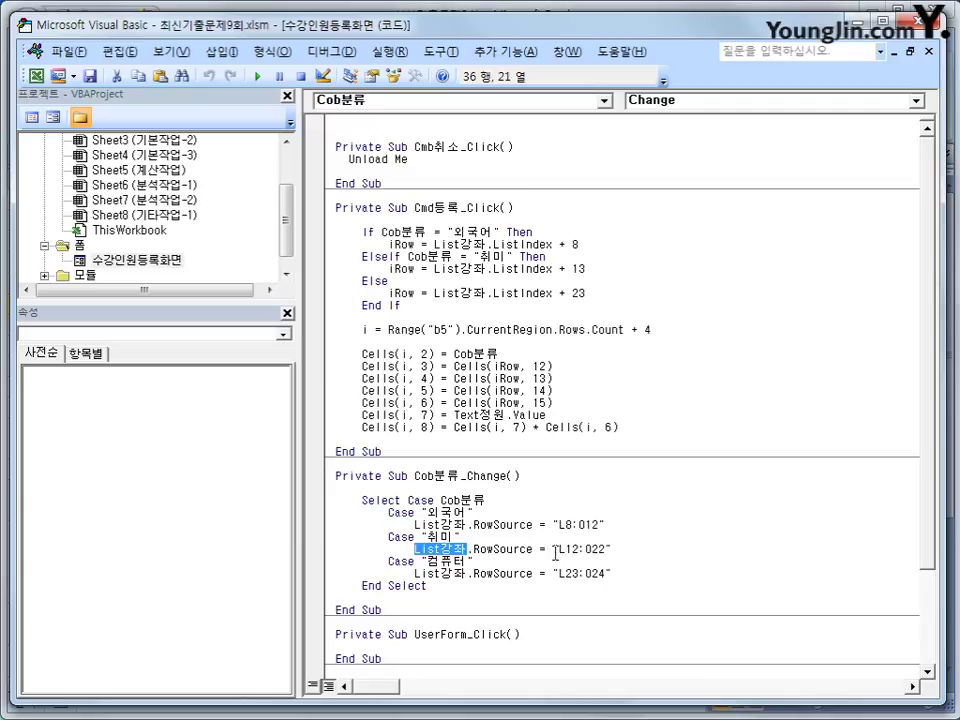
pyautogui.moveTo(554, 549); pyautogui.dragTo(612, 549)
pyautogui.moveTo(553, 524); pyautogui.dragTo(607, 525)
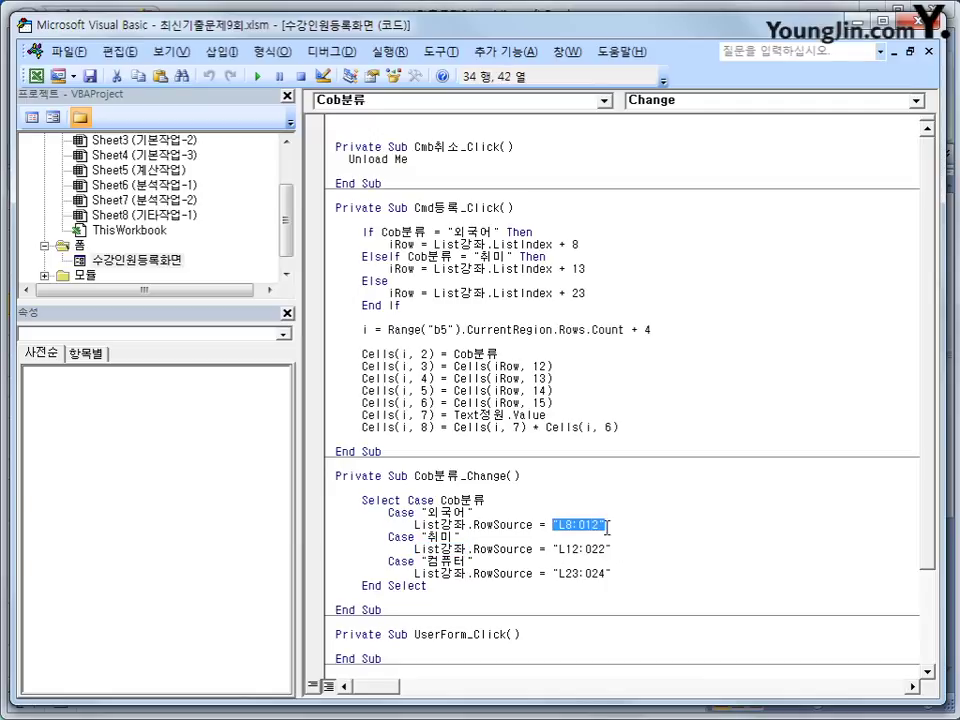
pyautogui.moveTo(554, 549); pyautogui.dragTo(613, 549)
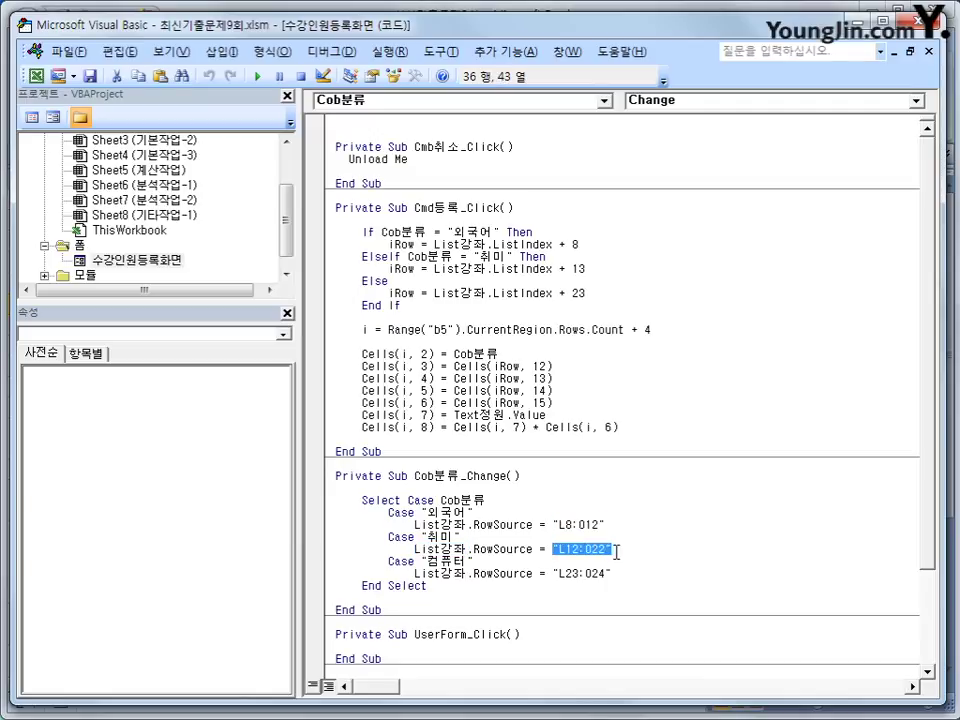
pyautogui.click(635, 552)
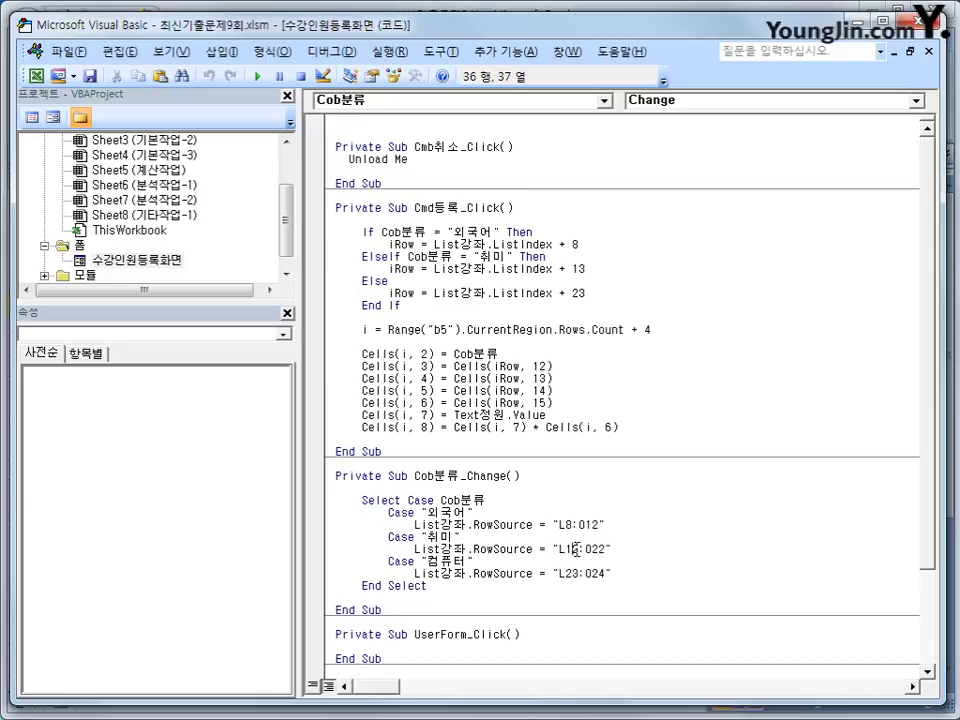
pyautogui.moveTo(574, 549); pyautogui.dragTo(579, 549)
pyautogui.write('3')
# Step: Check the 컴퓨터 case's RowSource range and recheck the start cell of the 취미 range
pyautogui.click(431, 562)
pyautogui.moveTo(558, 575); pyautogui.dragTo(608, 574)
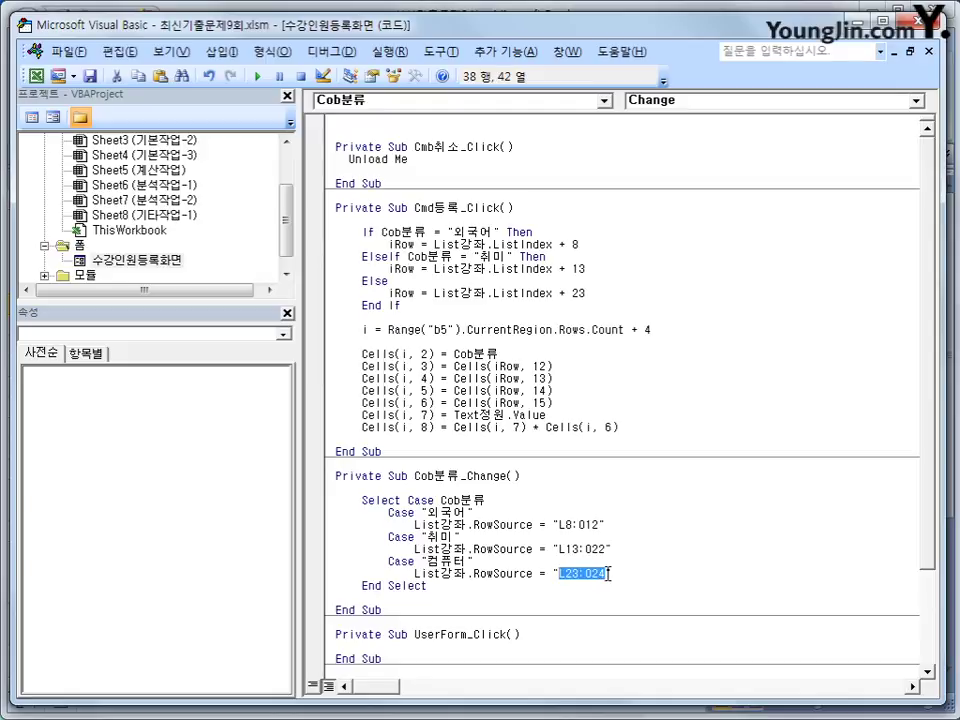
pyautogui.click(632, 574)
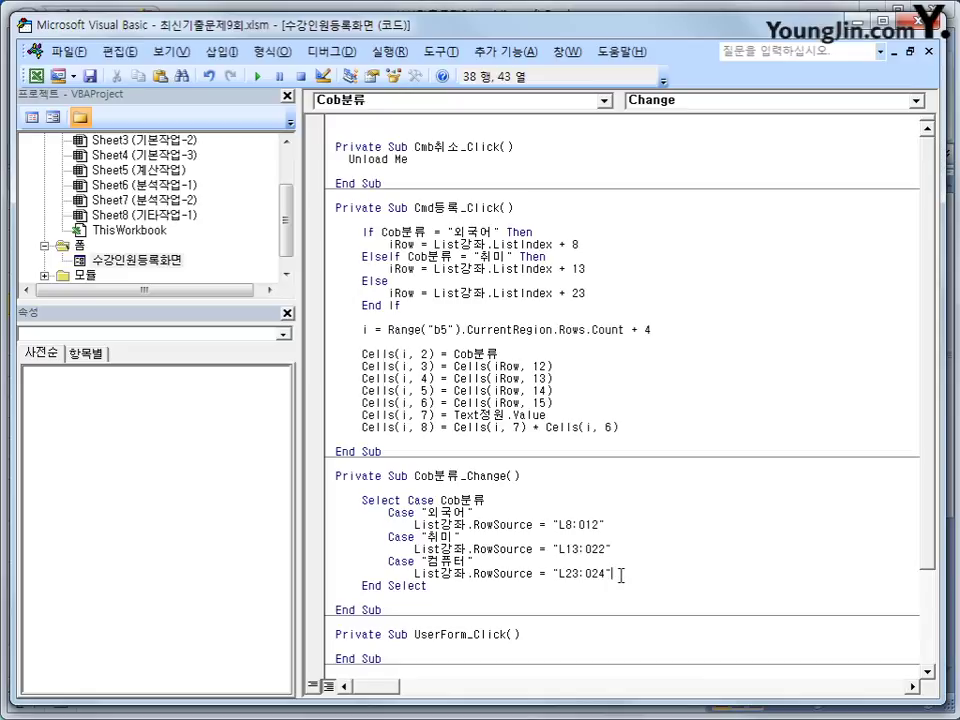
pyautogui.moveTo(558, 547); pyautogui.dragTo(578, 549)
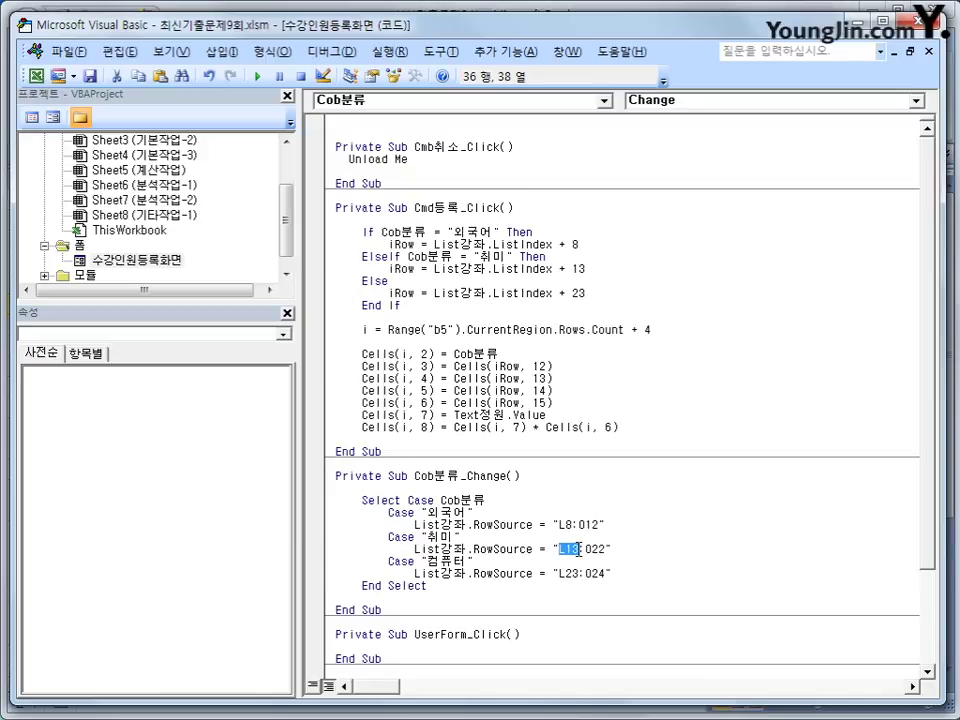
pyautogui.press('Down')
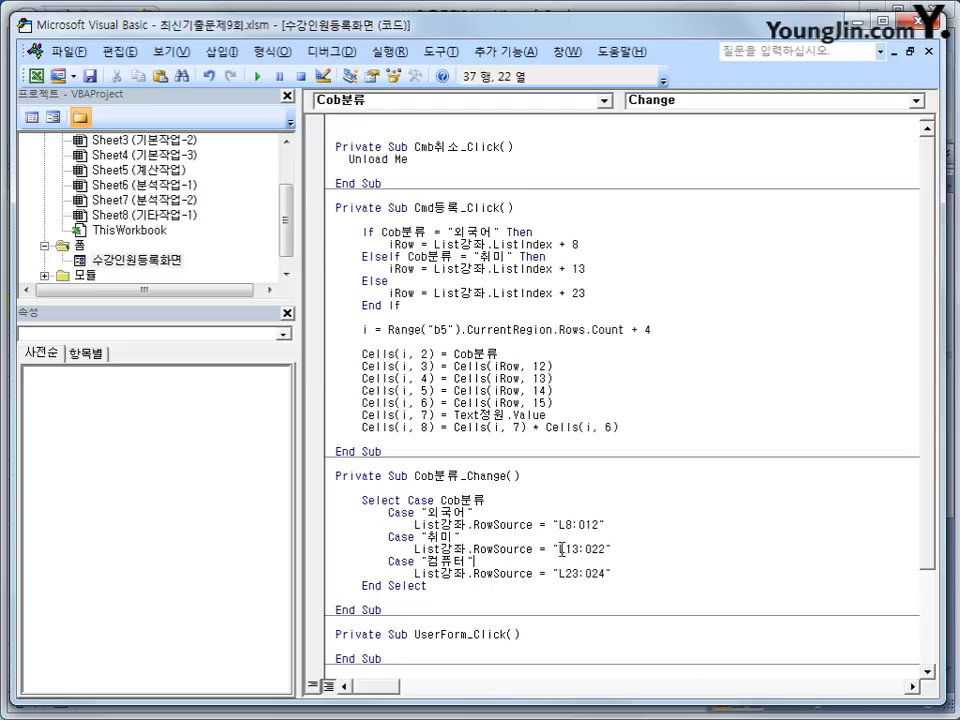
# Step: Switch back to the Excel sheet, open the 수강인원등록 form and register 요술풍선 under 취미 with 수강인원 1
pyautogui.click(36, 75)
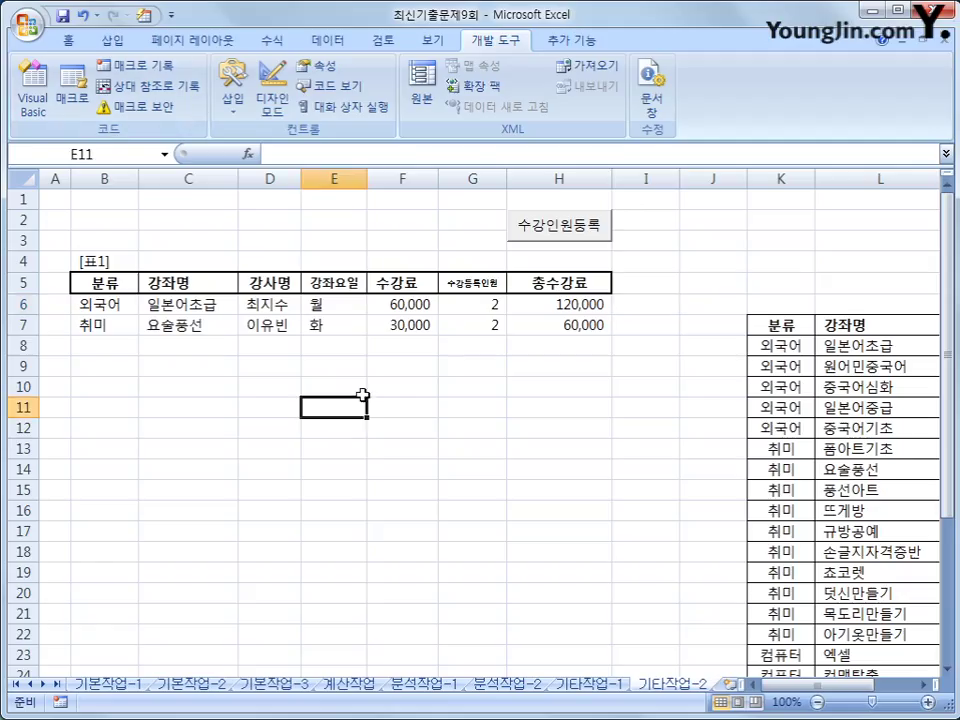
pyautogui.click(565, 237)
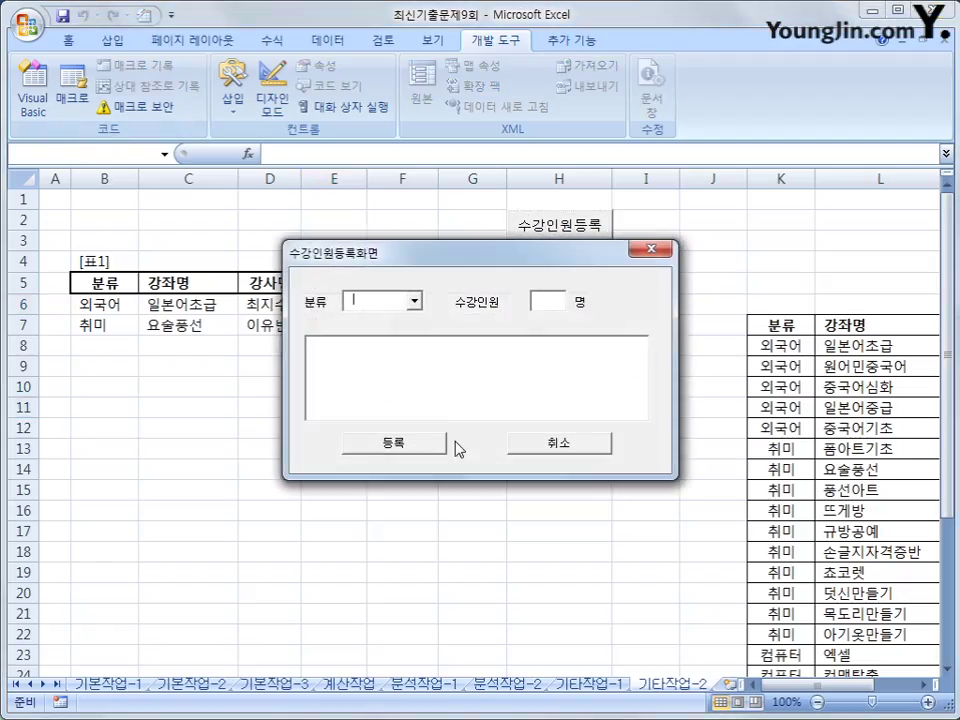
pyautogui.click(407, 411)
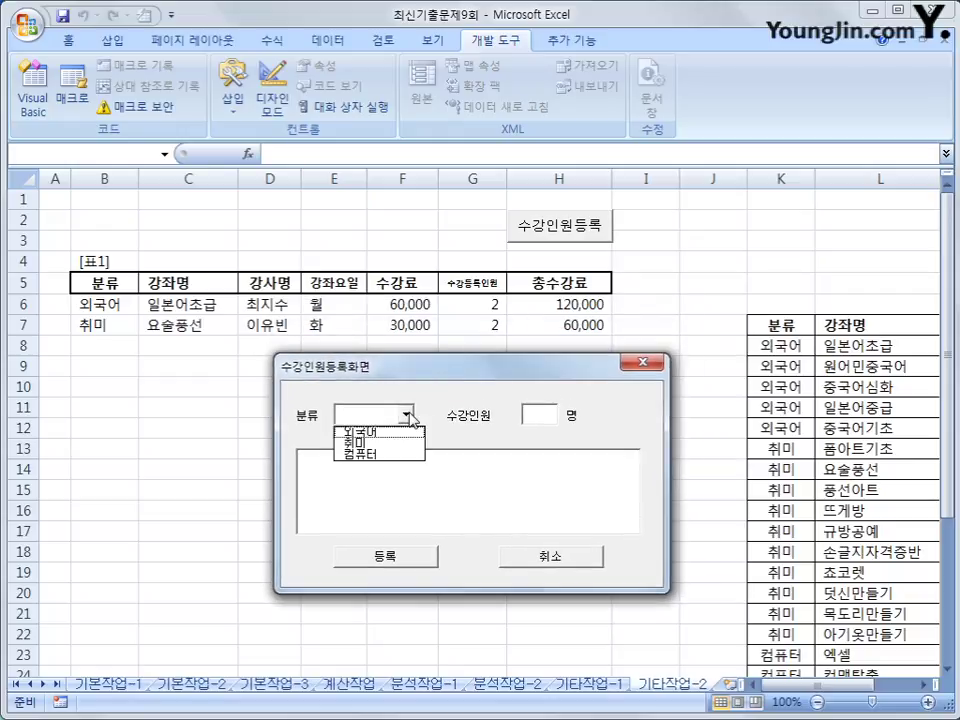
pyautogui.click(403, 444)
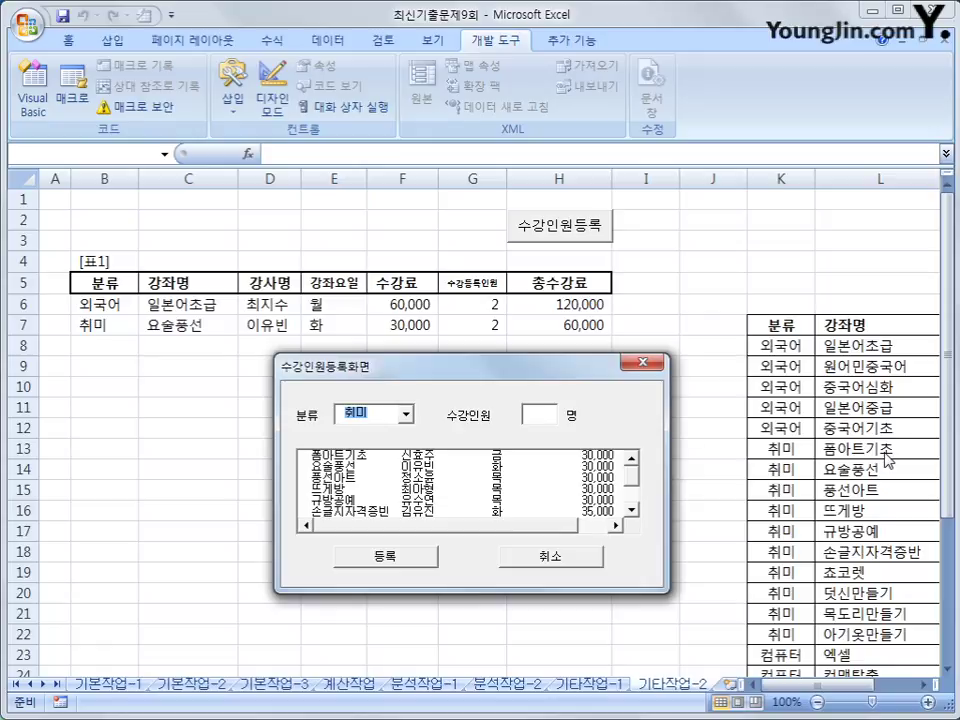
pyautogui.click(362, 466)
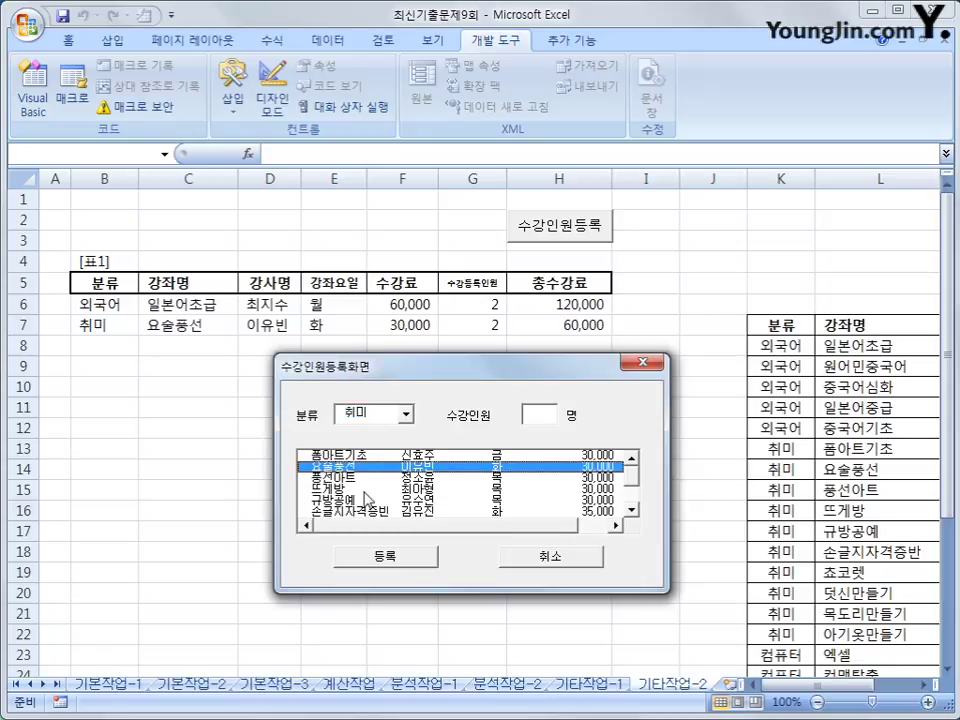
pyautogui.click(545, 416)
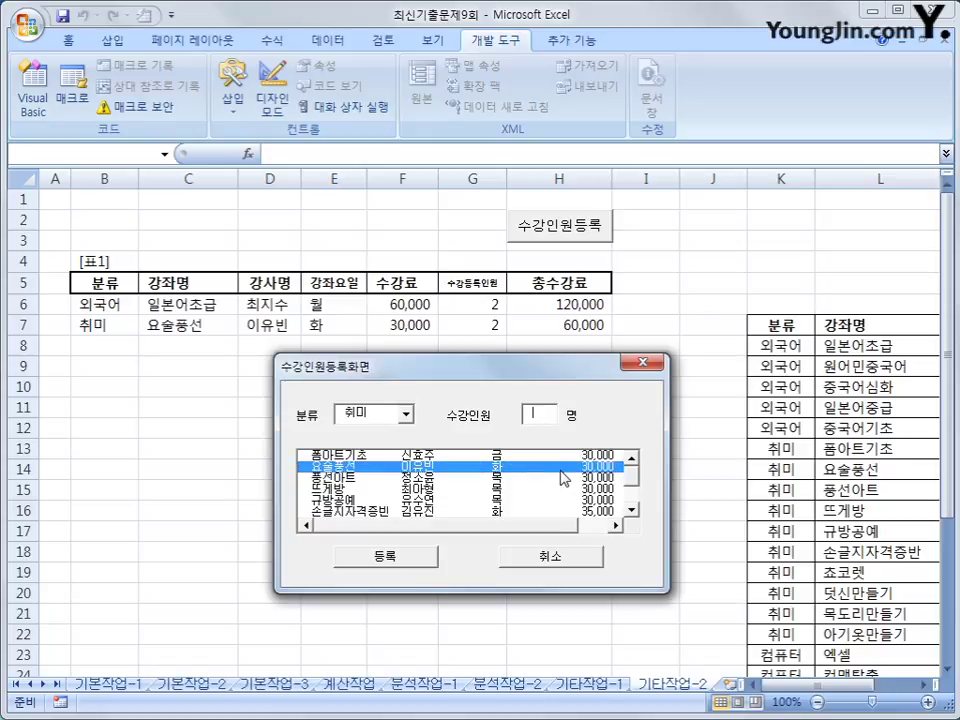
pyautogui.write('1')
pyautogui.click(393, 564)
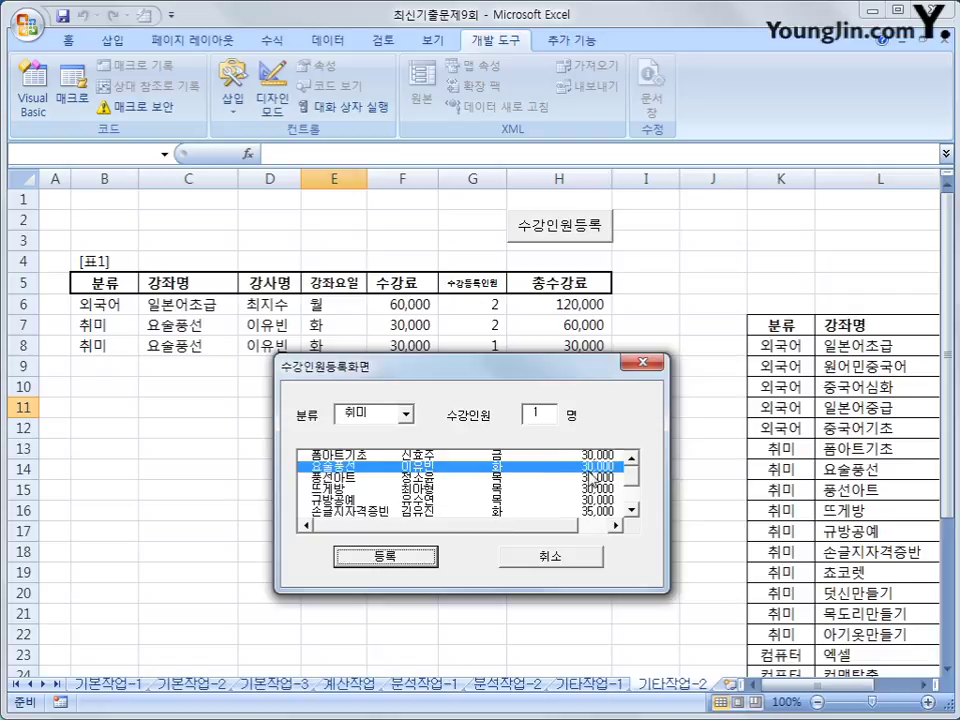
# Step: Place the form clear of the new [표1] row, register 컴맹탈출 under 컴퓨터 with 수강인원 2 and close the form
pyautogui.moveTo(561, 368); pyautogui.dragTo(548, 414)
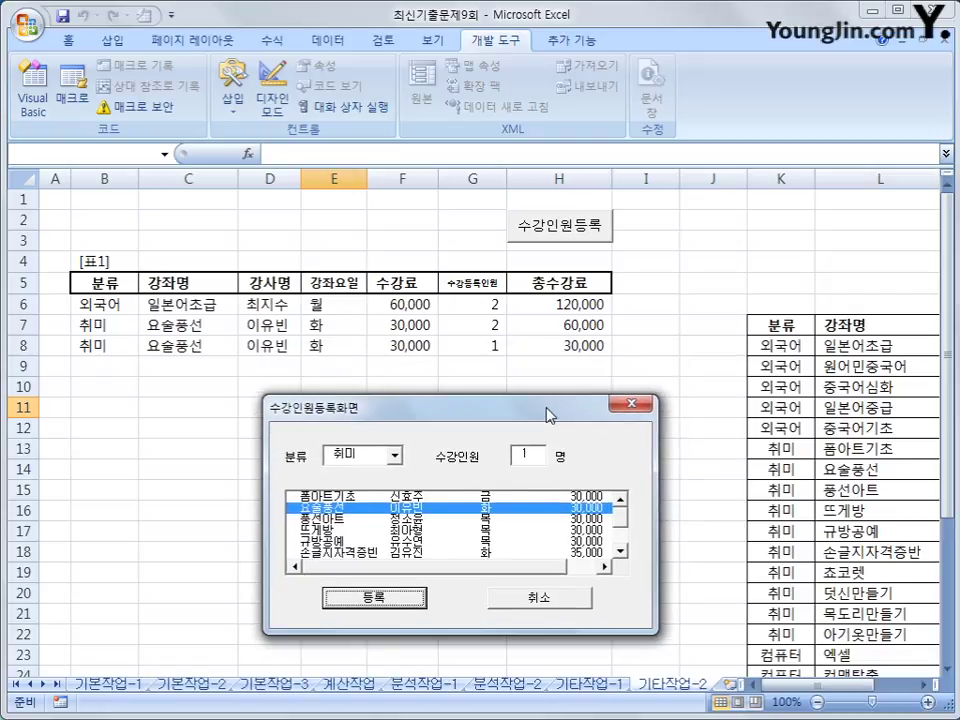
pyautogui.click(395, 455)
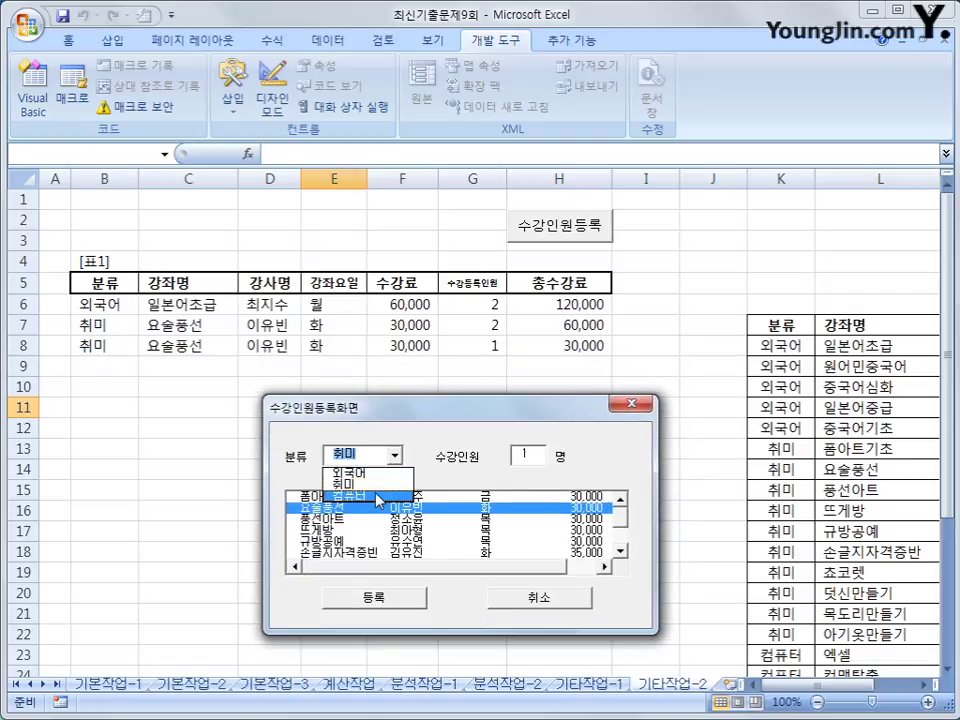
pyautogui.click(360, 498)
pyautogui.click(366, 509)
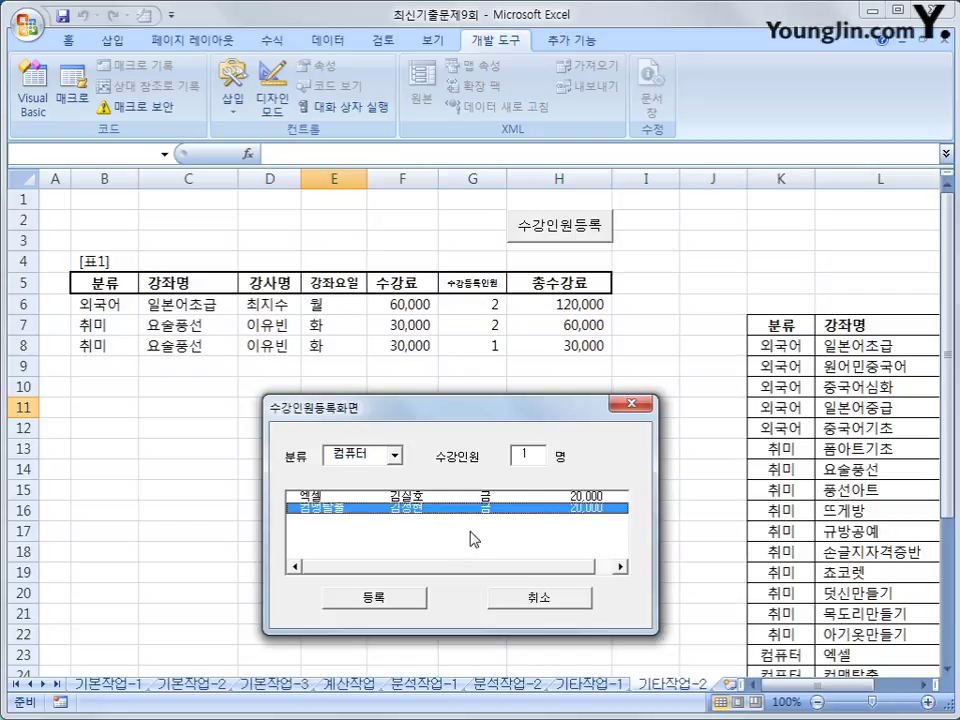
pyautogui.write('2')
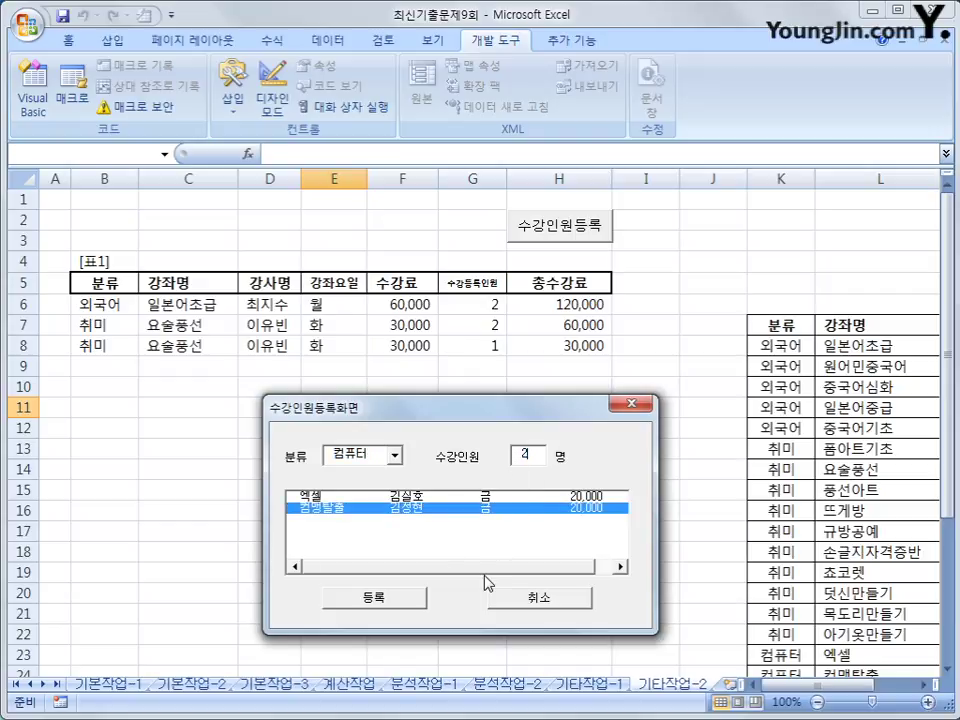
pyautogui.click(423, 610)
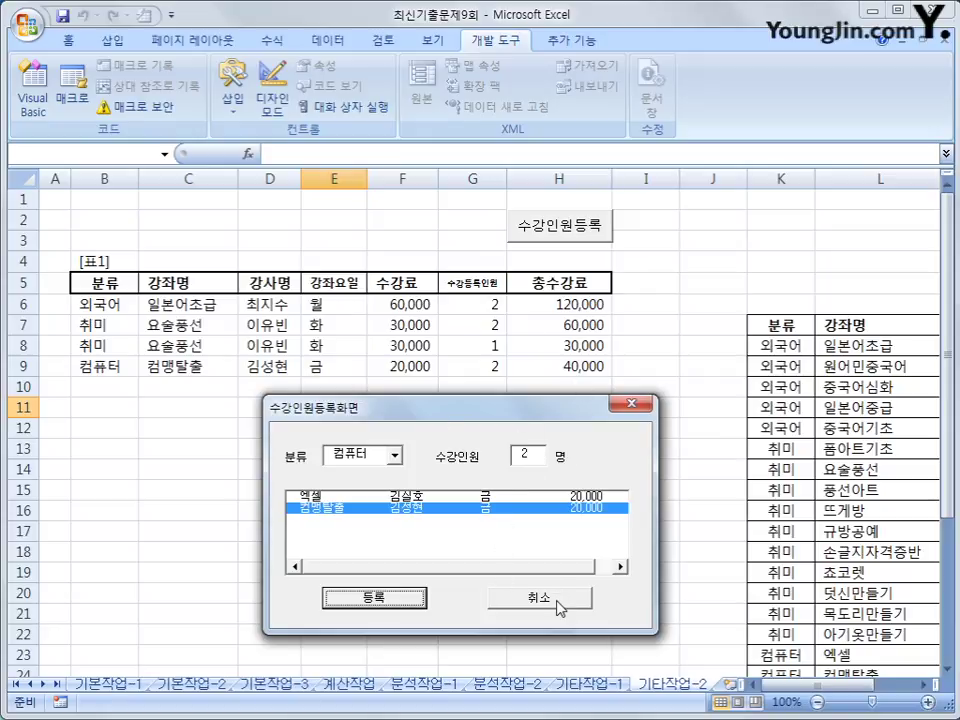
pyautogui.click(632, 403)
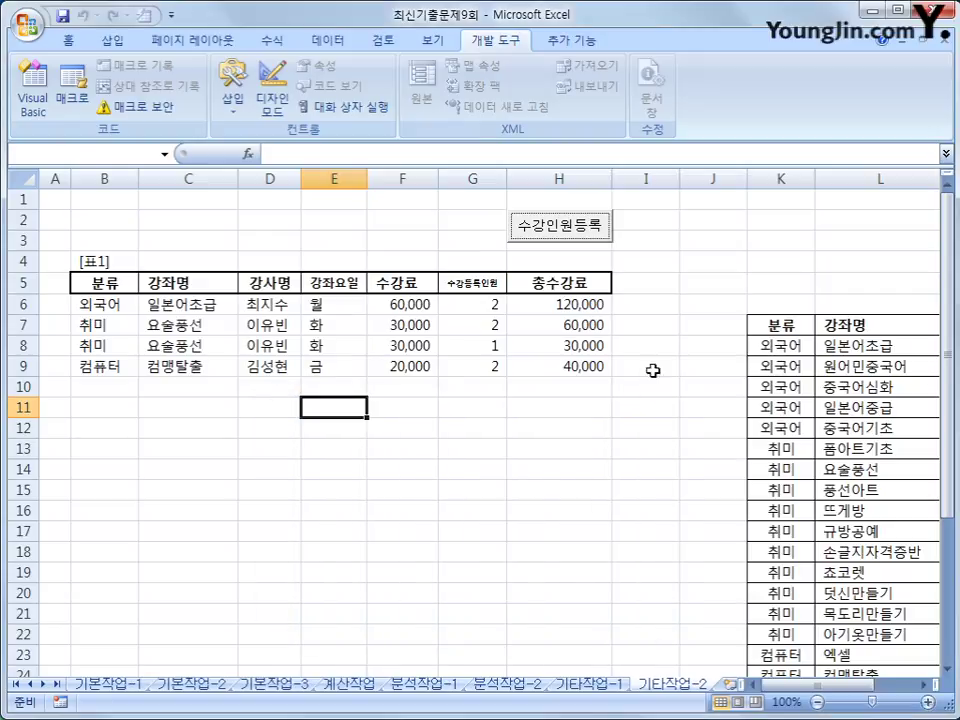
# Step: Check the registered rows B6:H9 in [표1] and the last row's 총수강료 cell
pyautogui.click(649, 371)
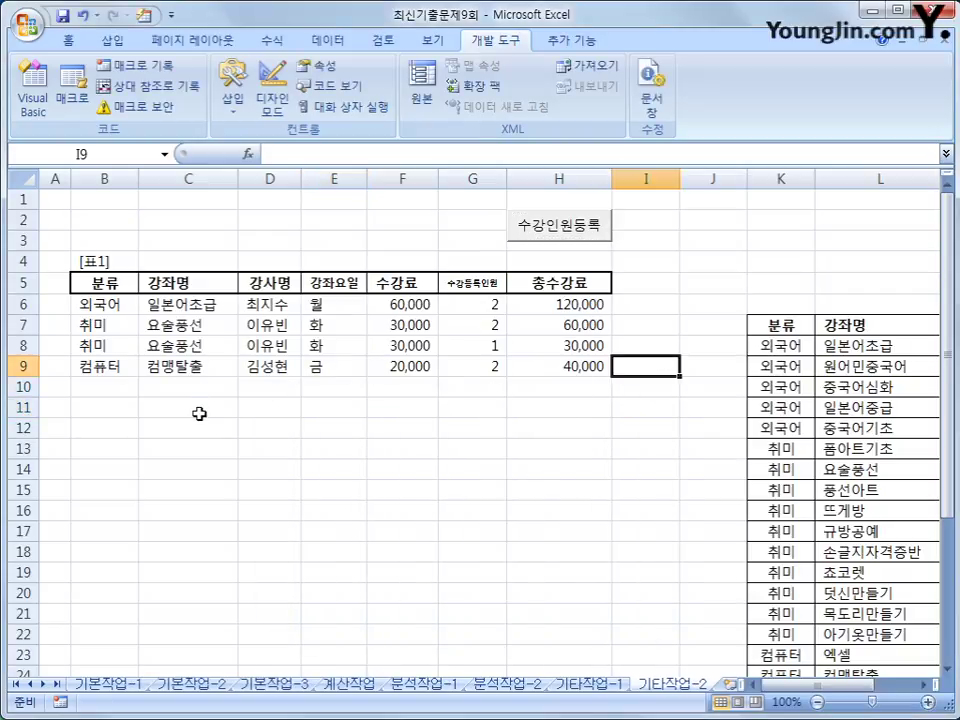
pyautogui.click(112, 305)
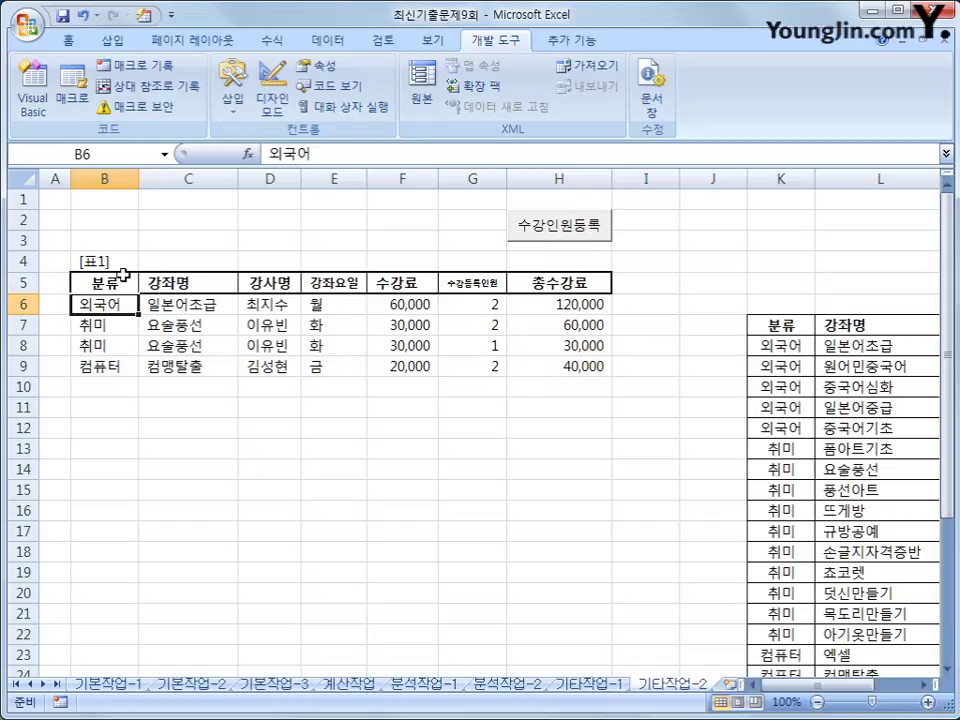
pyautogui.moveTo(121, 305); pyautogui.dragTo(544, 368)
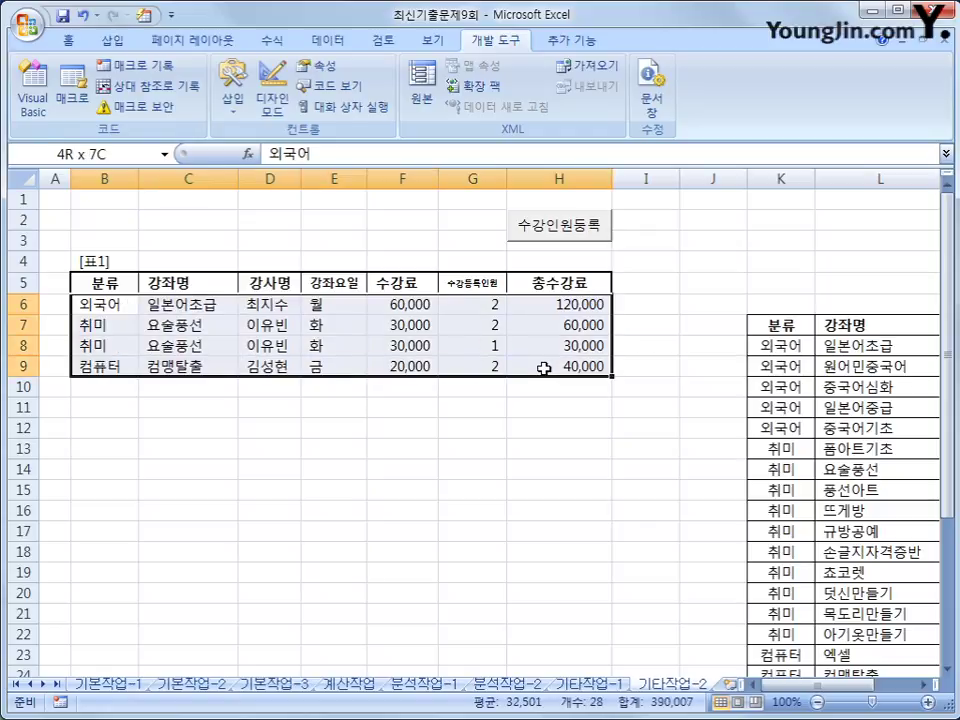
pyautogui.click(551, 408)
pyautogui.click(544, 364)
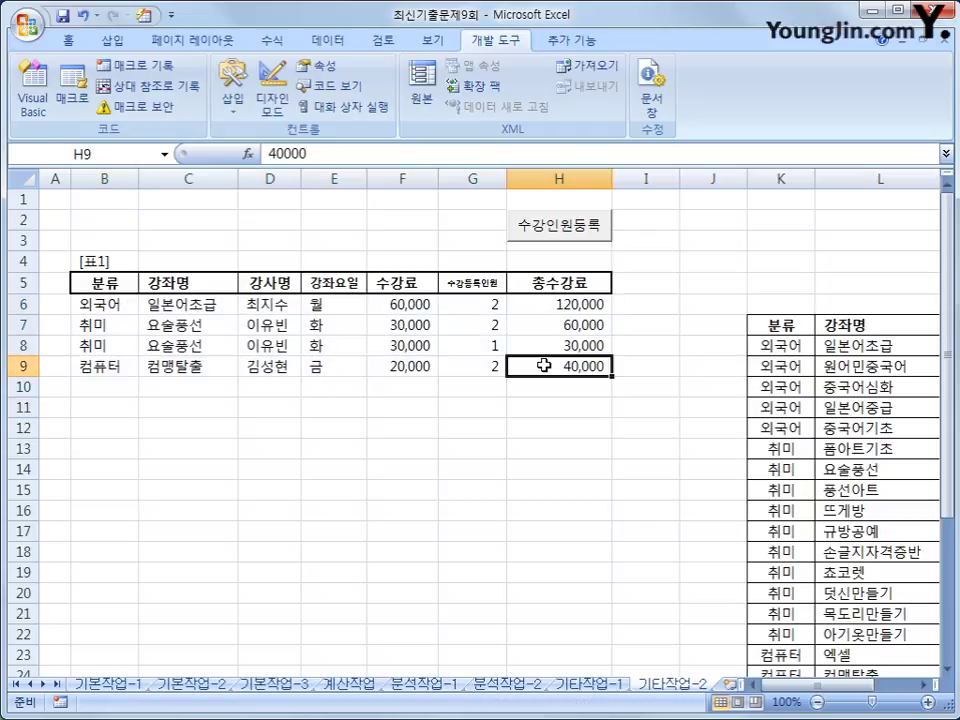